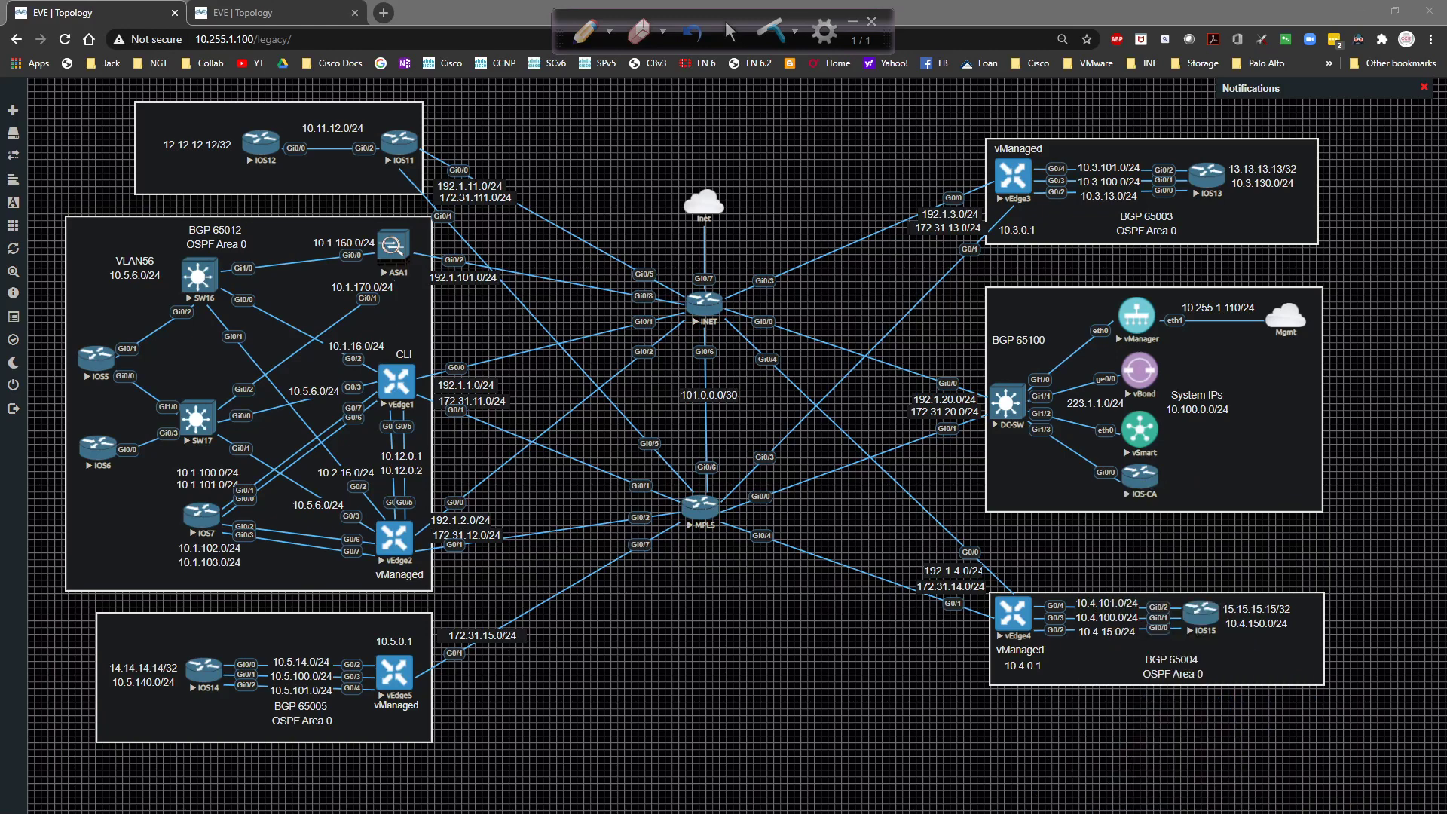
# Bring the vManage browser window forward, then move and shrink it beside the topology.
pyautogui.hotkey('alt', 'Tab')
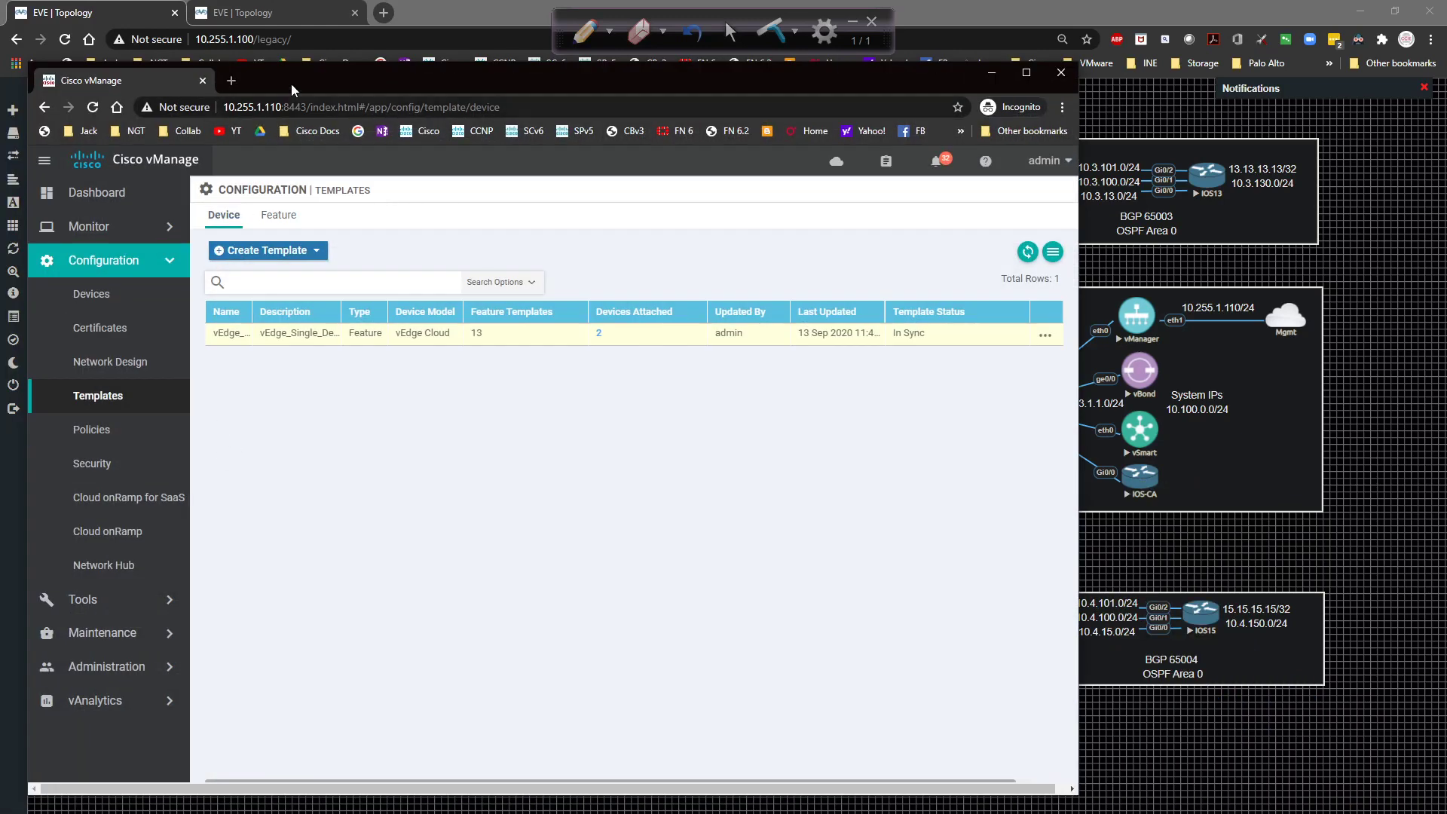
pyautogui.moveTo(300, 70); pyautogui.dragTo(563, 120)
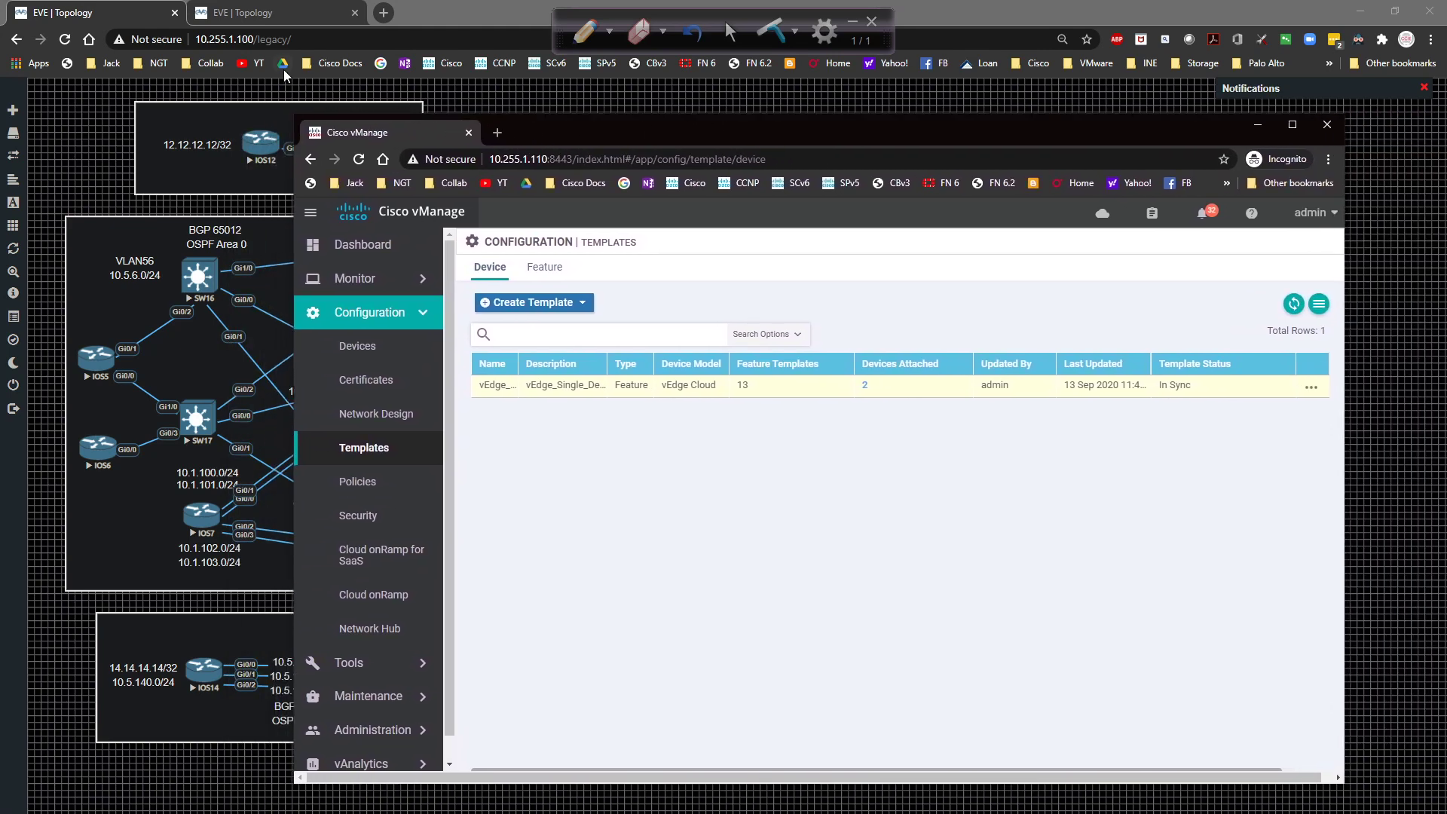
pyautogui.moveTo(295, 119); pyautogui.dragTo(526, 156)
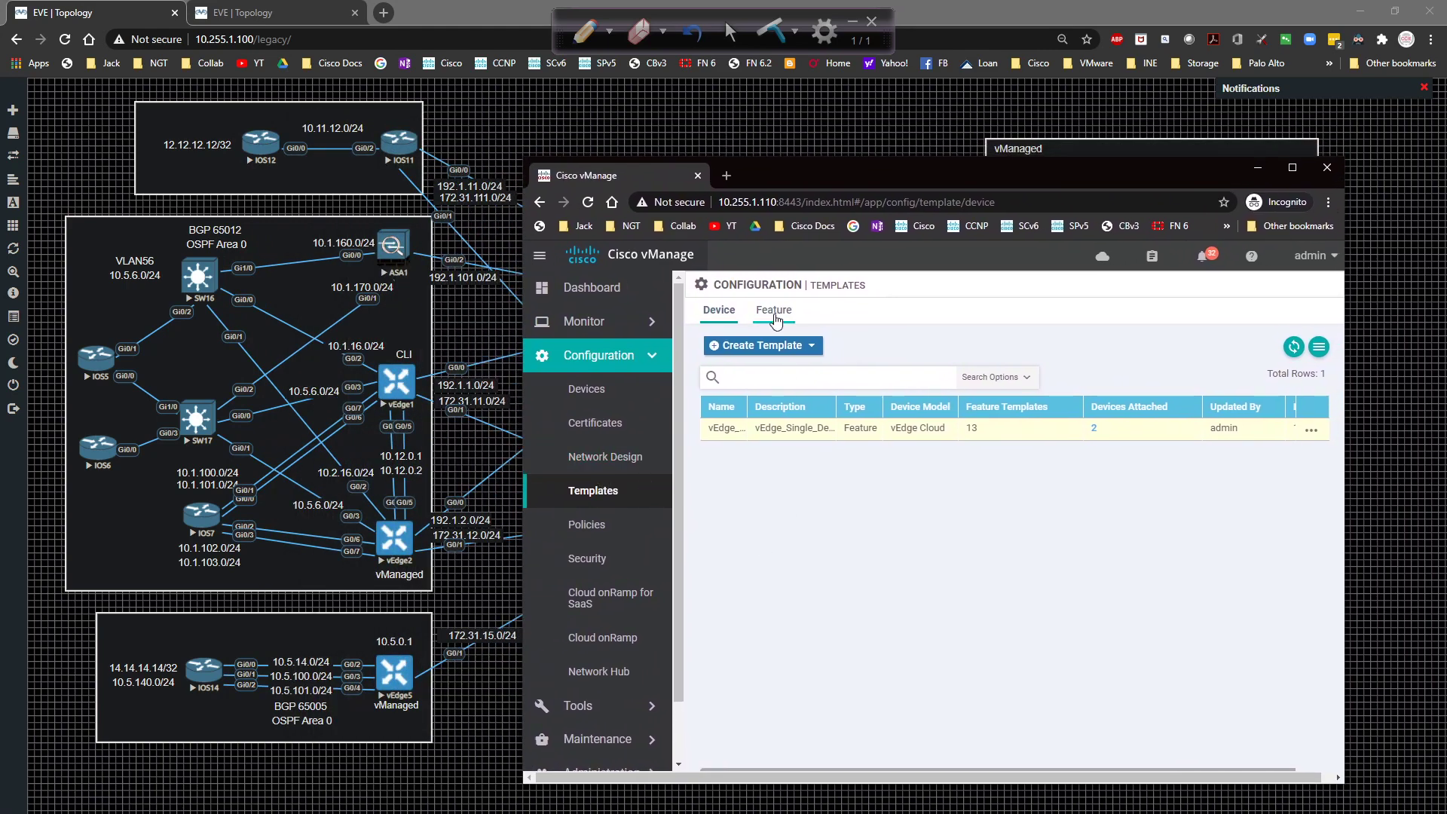
# Try the Feature, Device and Certificates pages, dismiss the errors, and reload the page.
pyautogui.click(776, 320)
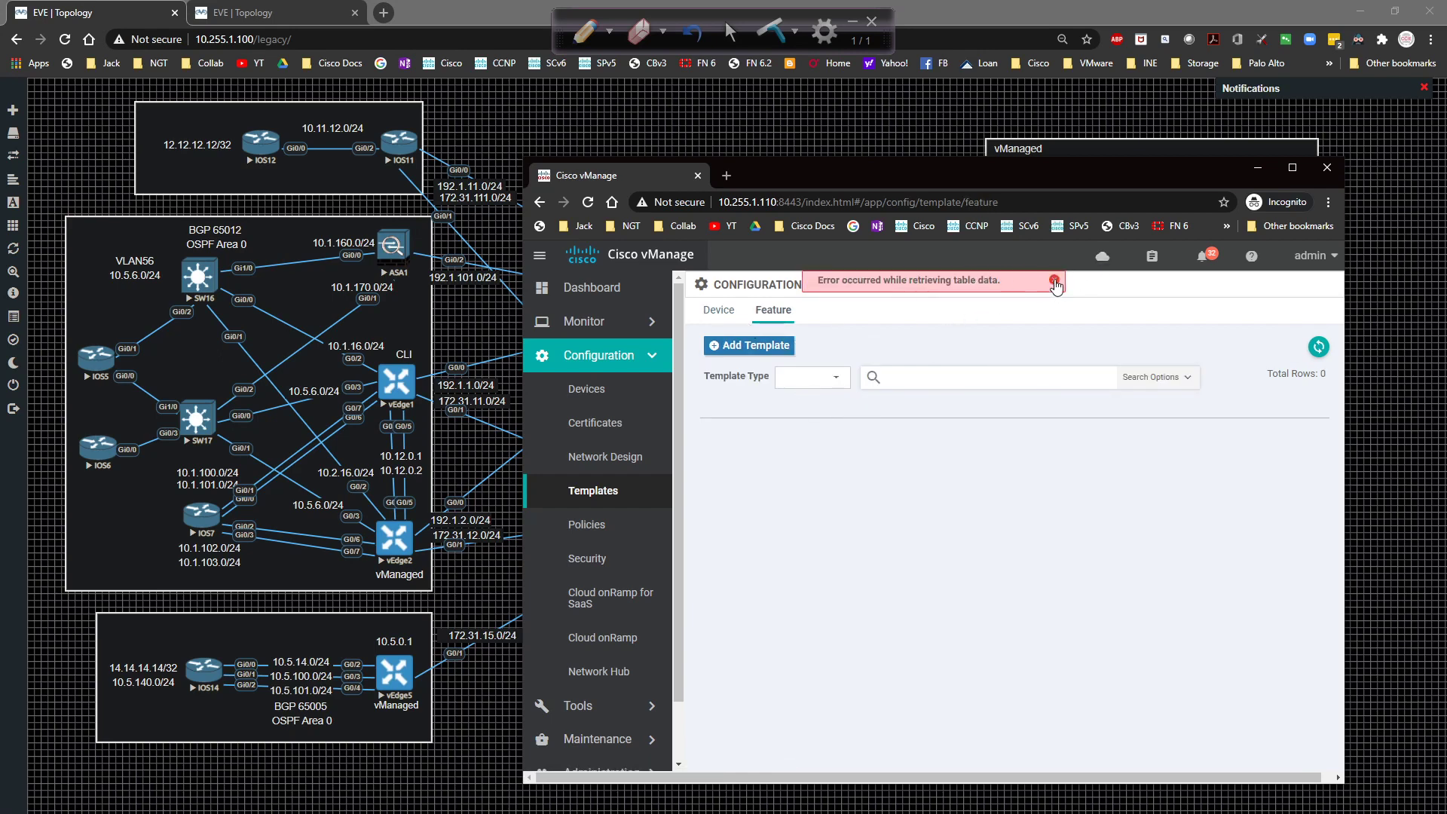
pyautogui.click(1054, 281)
pyautogui.click(721, 317)
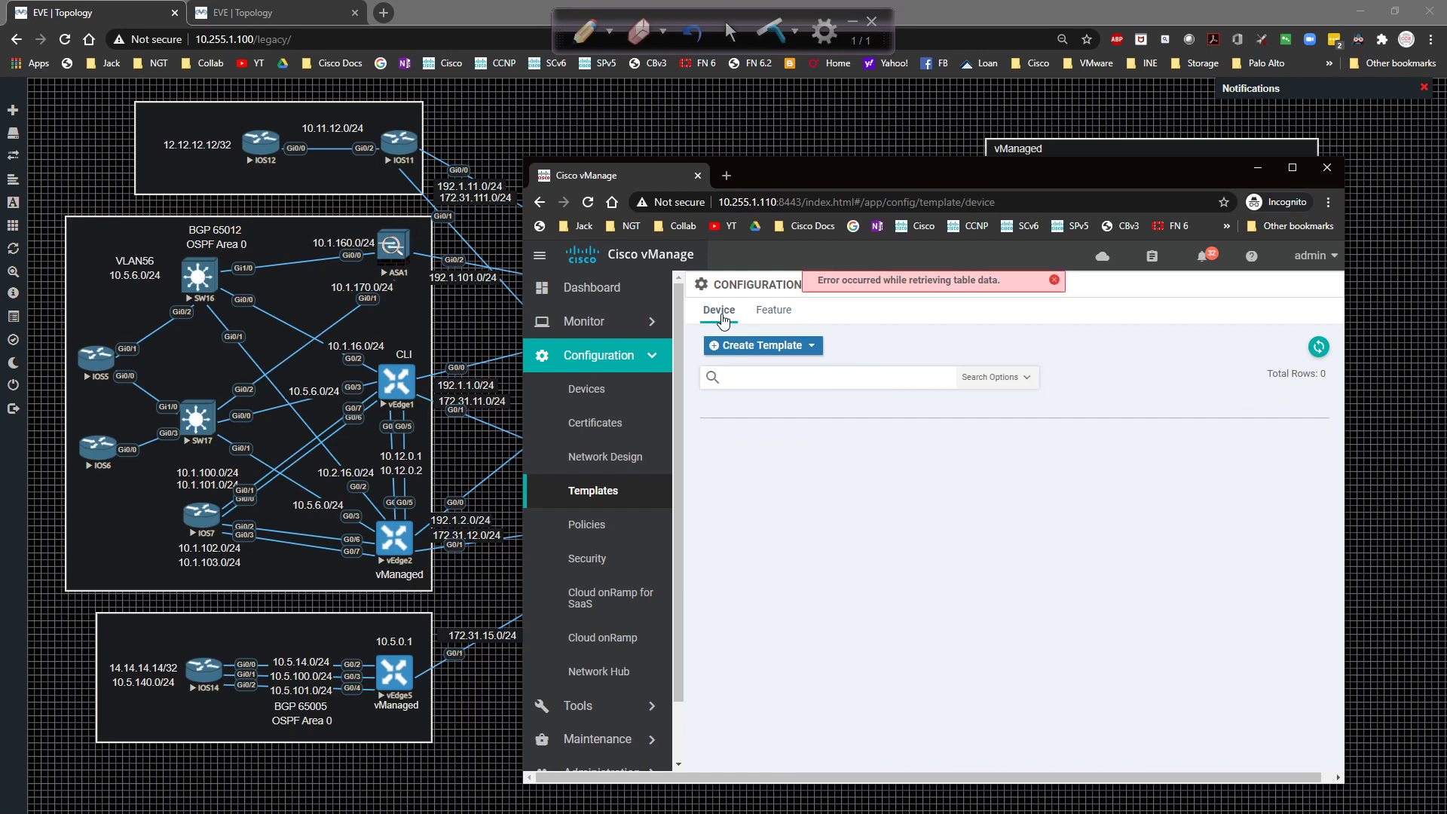
pyautogui.click(590, 420)
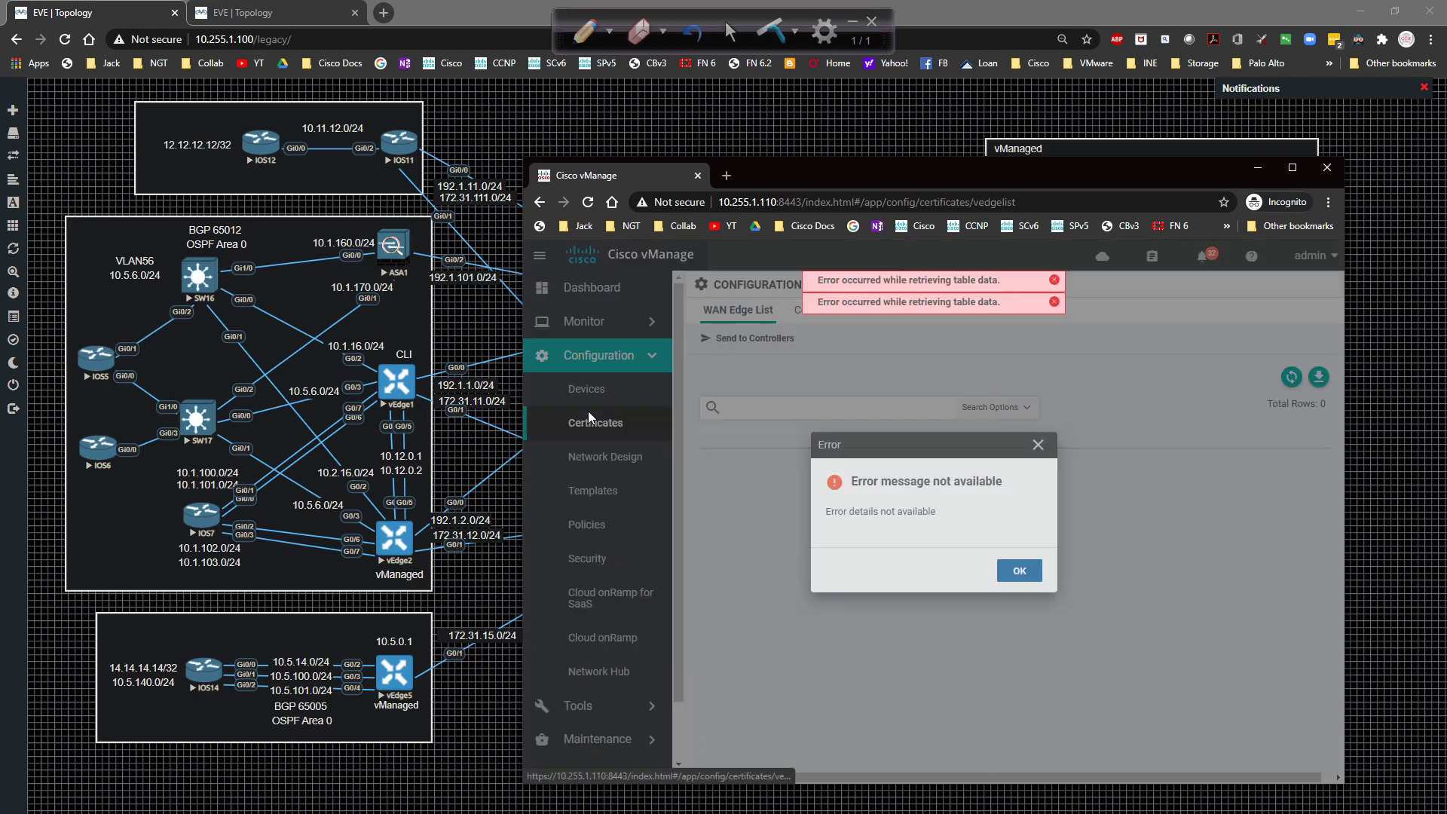
pyautogui.click(1018, 574)
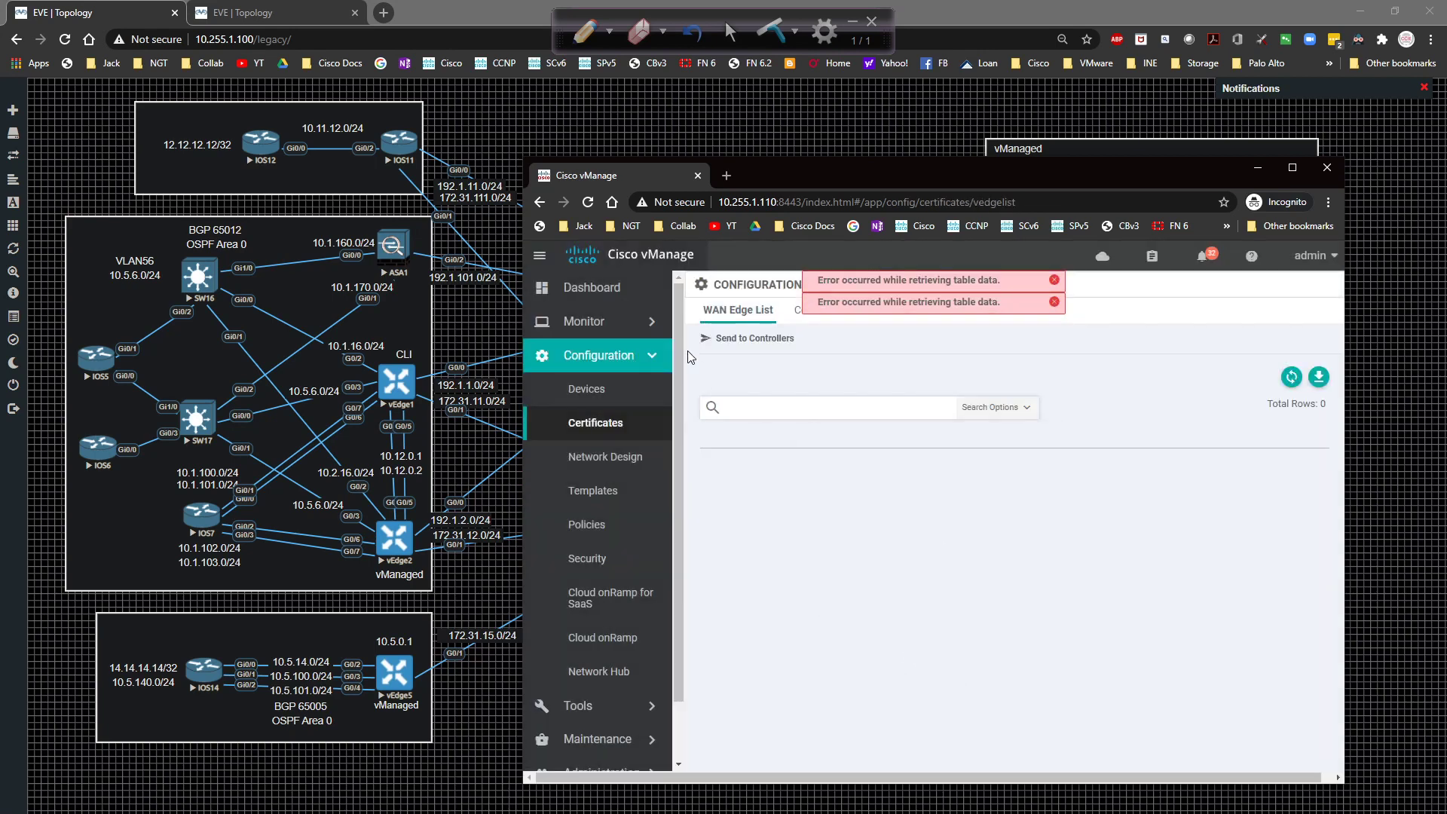
pyautogui.click(588, 202)
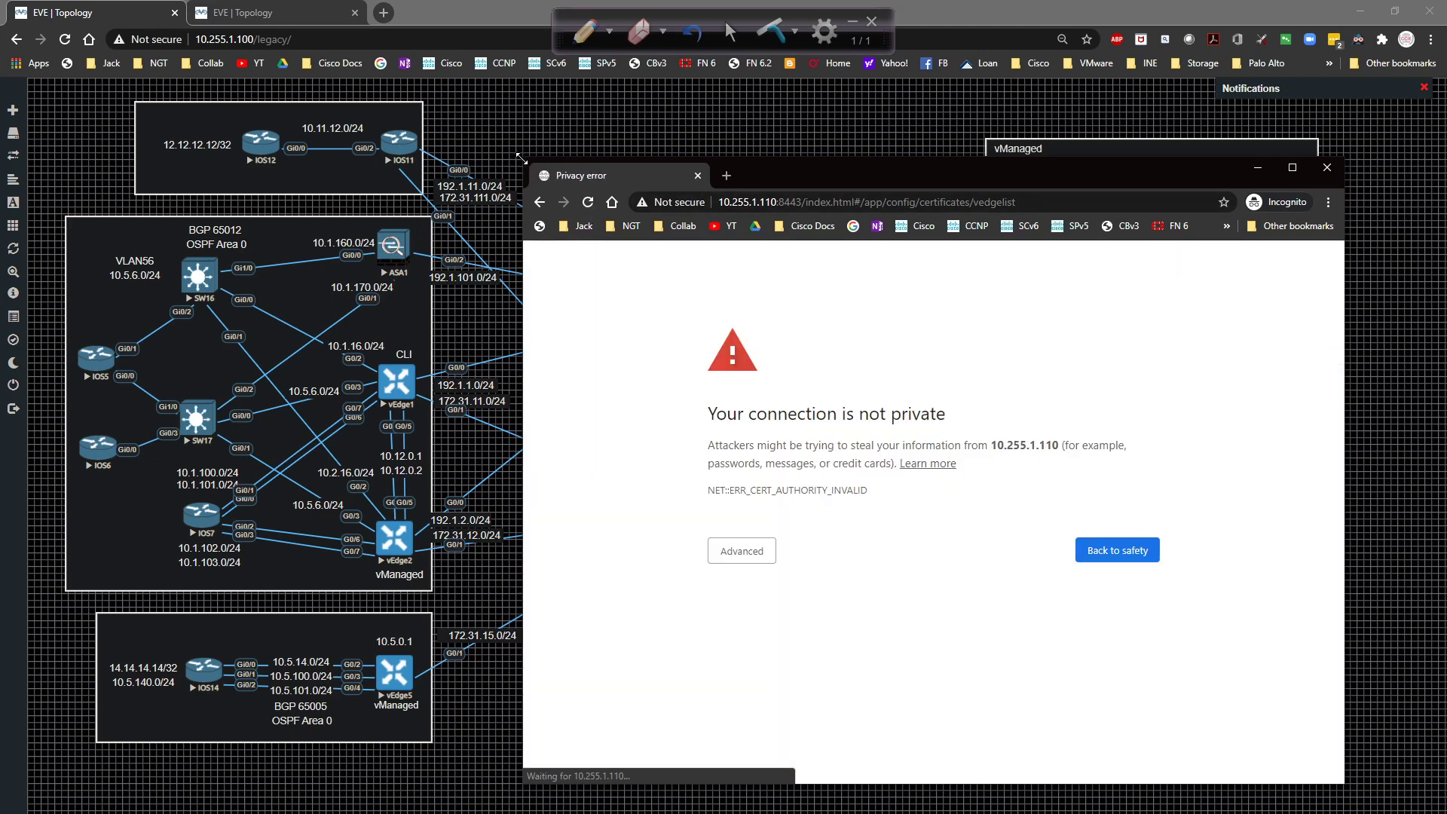
# Enlarge the window and proceed past the certificate warning via Advanced.
pyautogui.moveTo(521, 157); pyautogui.dragTo(226, 145)
pyautogui.click(600, 547)
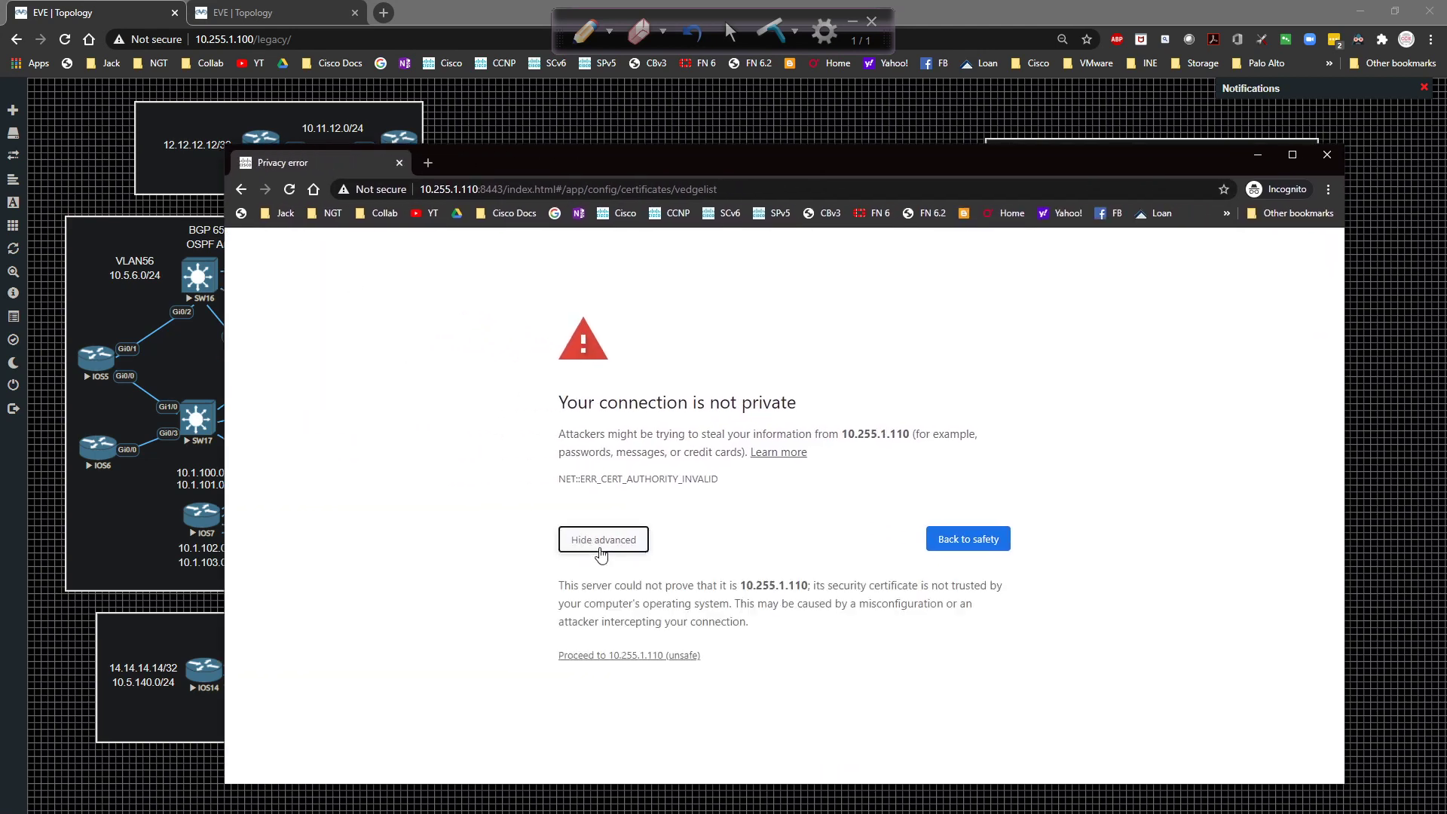
pyautogui.click(617, 656)
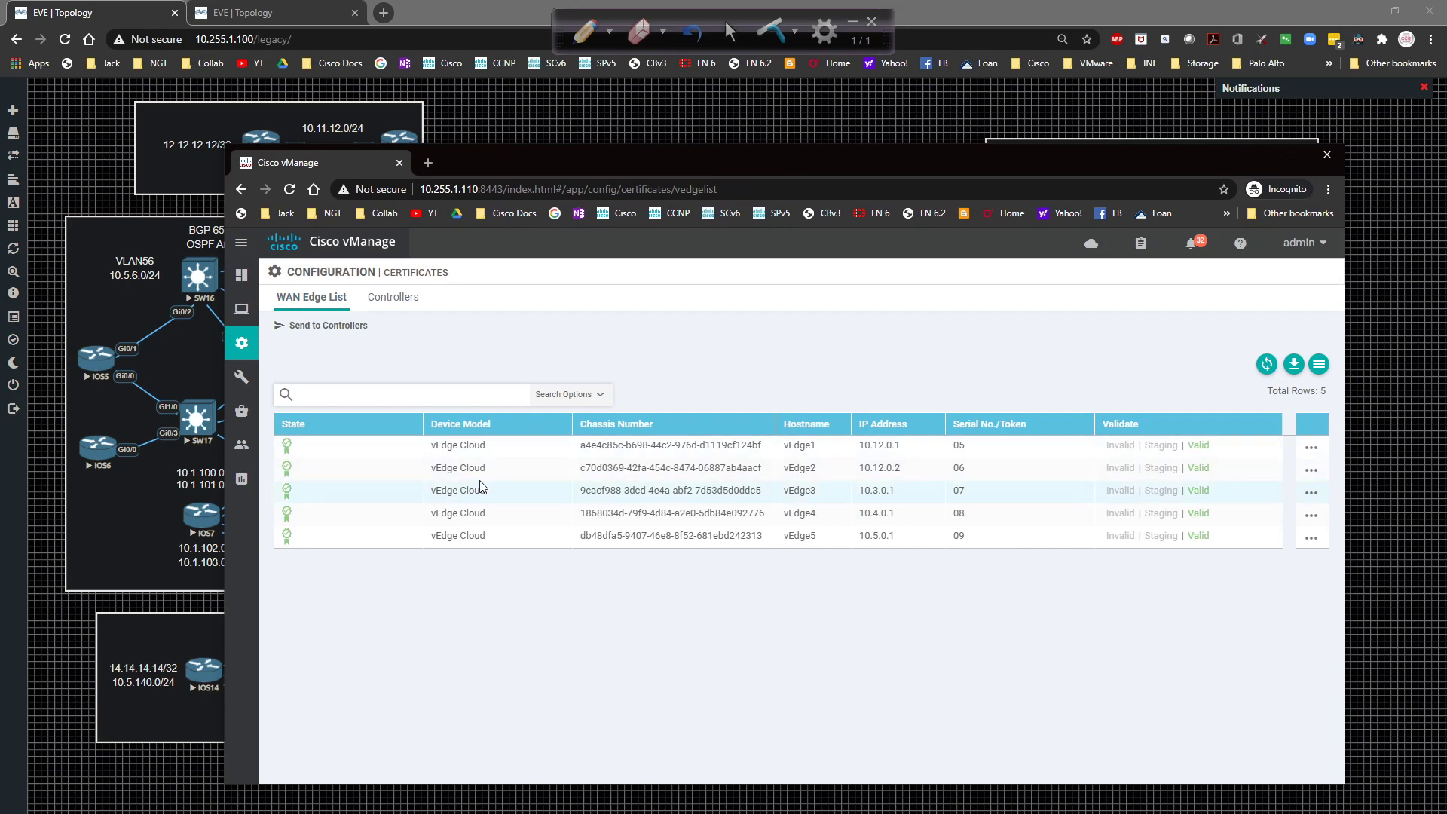
# Open Configuration > Templates > Feature and widen the Name column to show full names.
pyautogui.moveTo(248, 325)
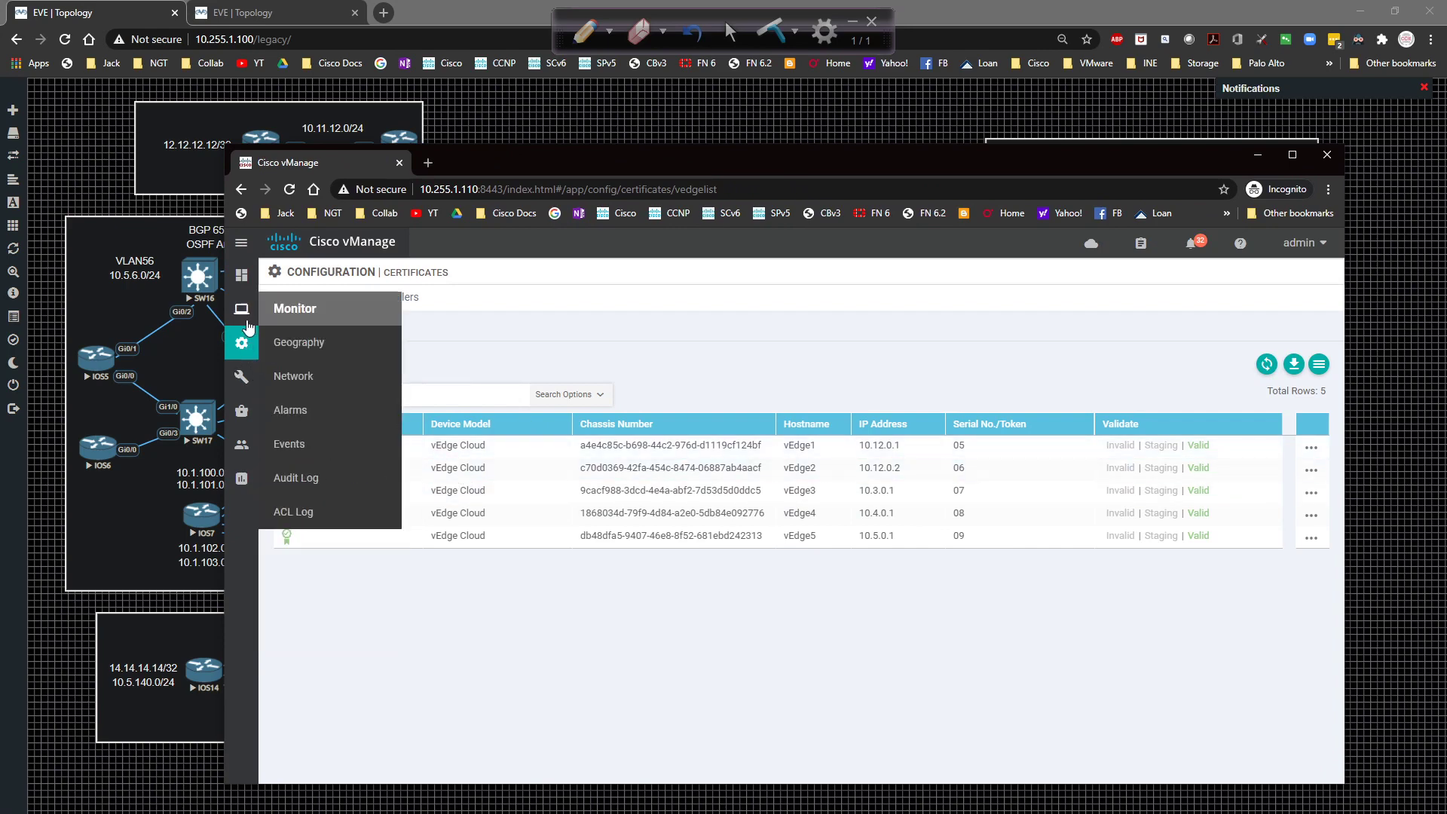
pyautogui.click(305, 445)
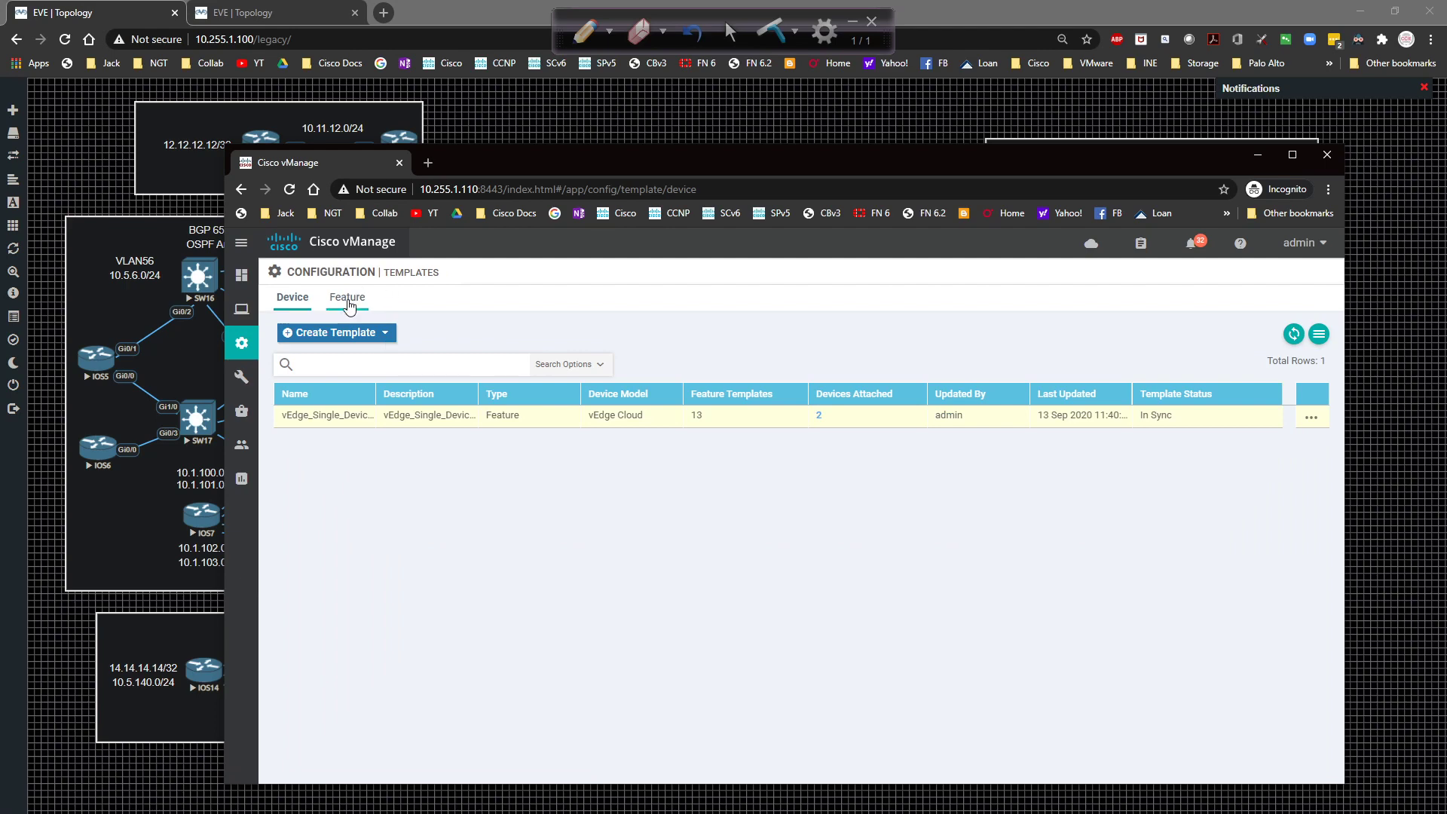
pyautogui.click(348, 299)
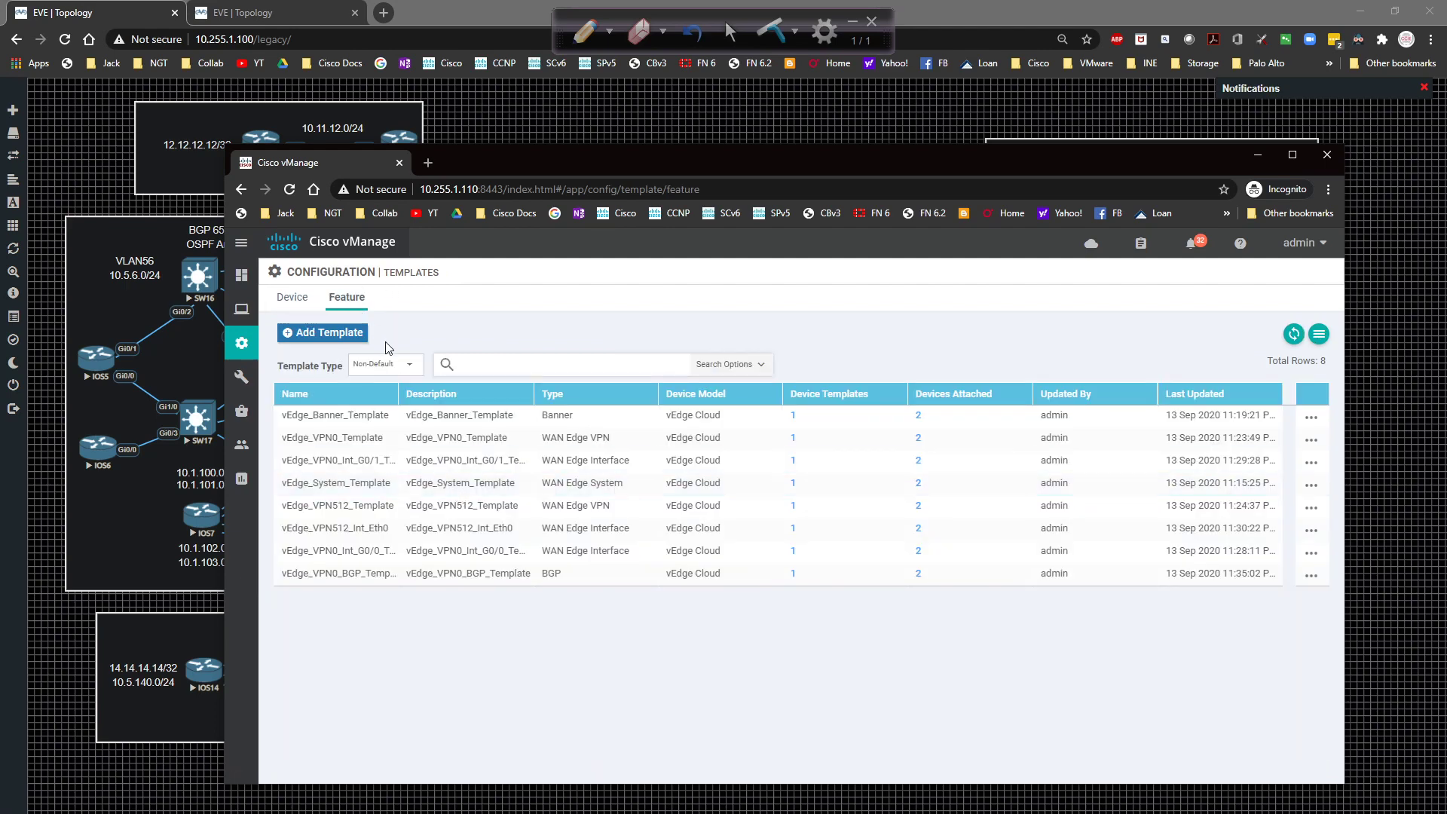
pyautogui.moveTo(398, 392); pyautogui.dragTo(454, 392)
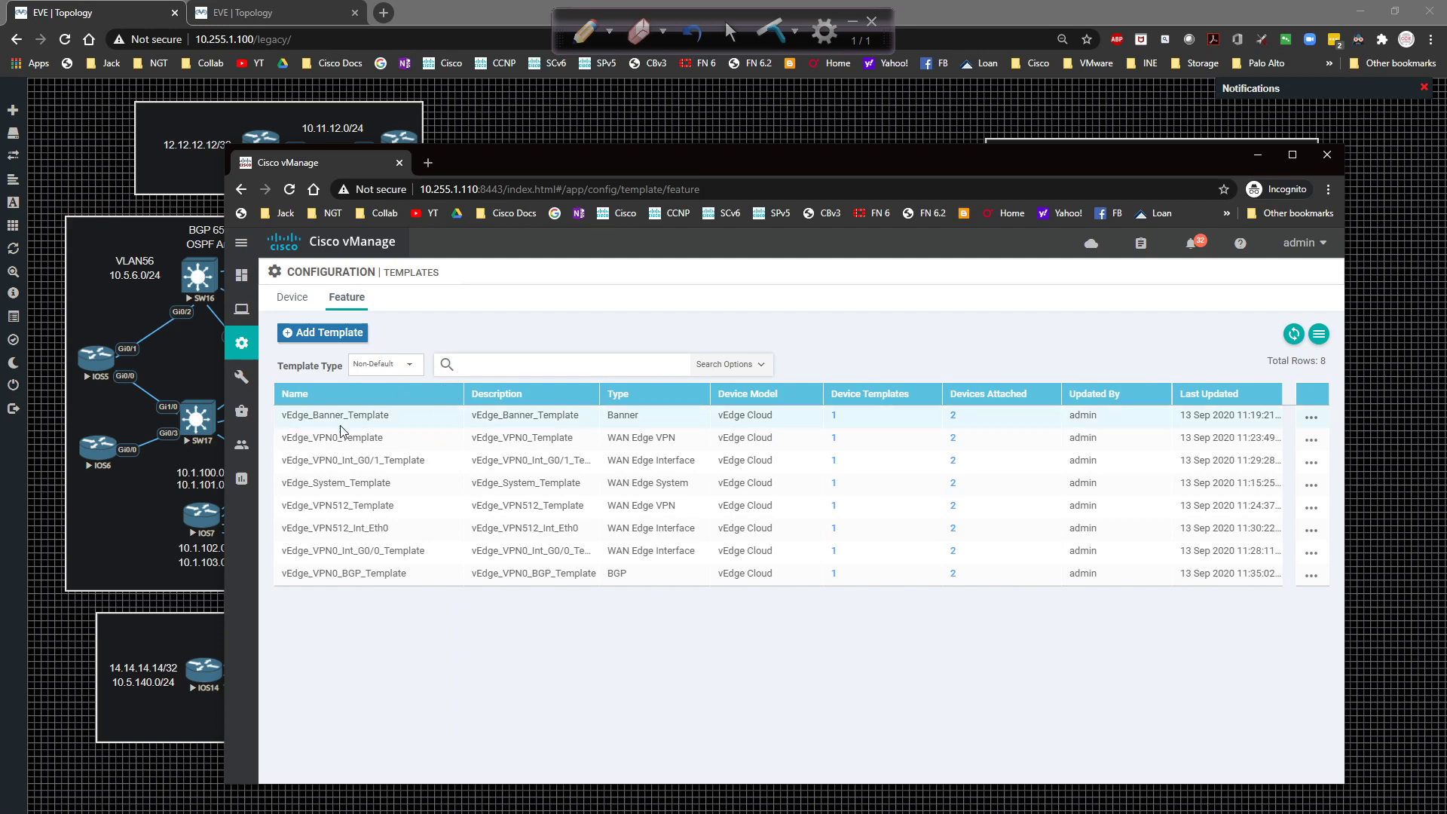
# Sort the eight vEdge Cloud feature templates ascending by Name, vEdge_Banner_Template first.
pyautogui.click(343, 395)
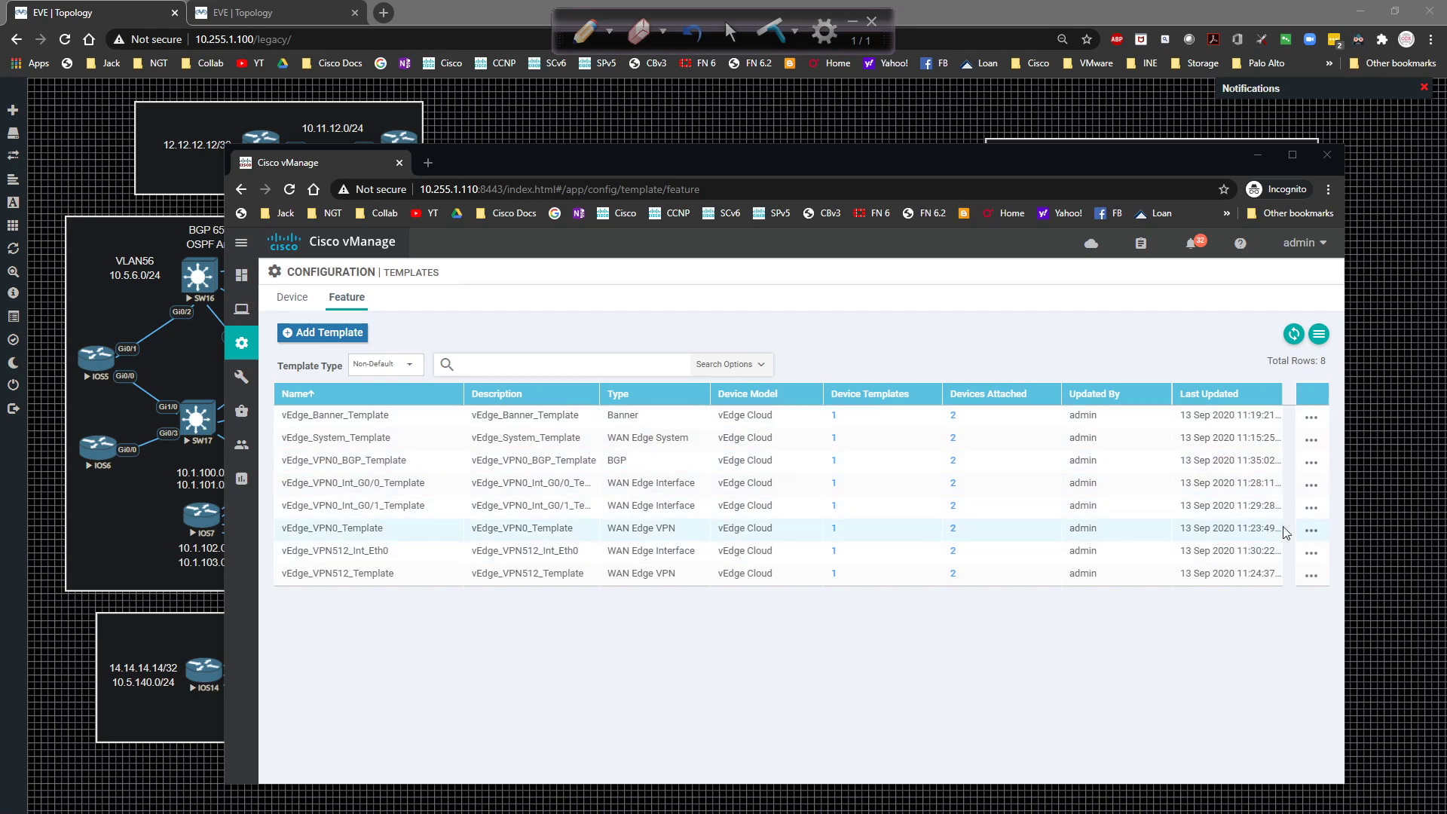
# Copy vEdge_VPN0_Template as vEdge_Dual_Site_VPN0_Template with matching description, then reverse the Name sort.
pyautogui.click(1309, 531)
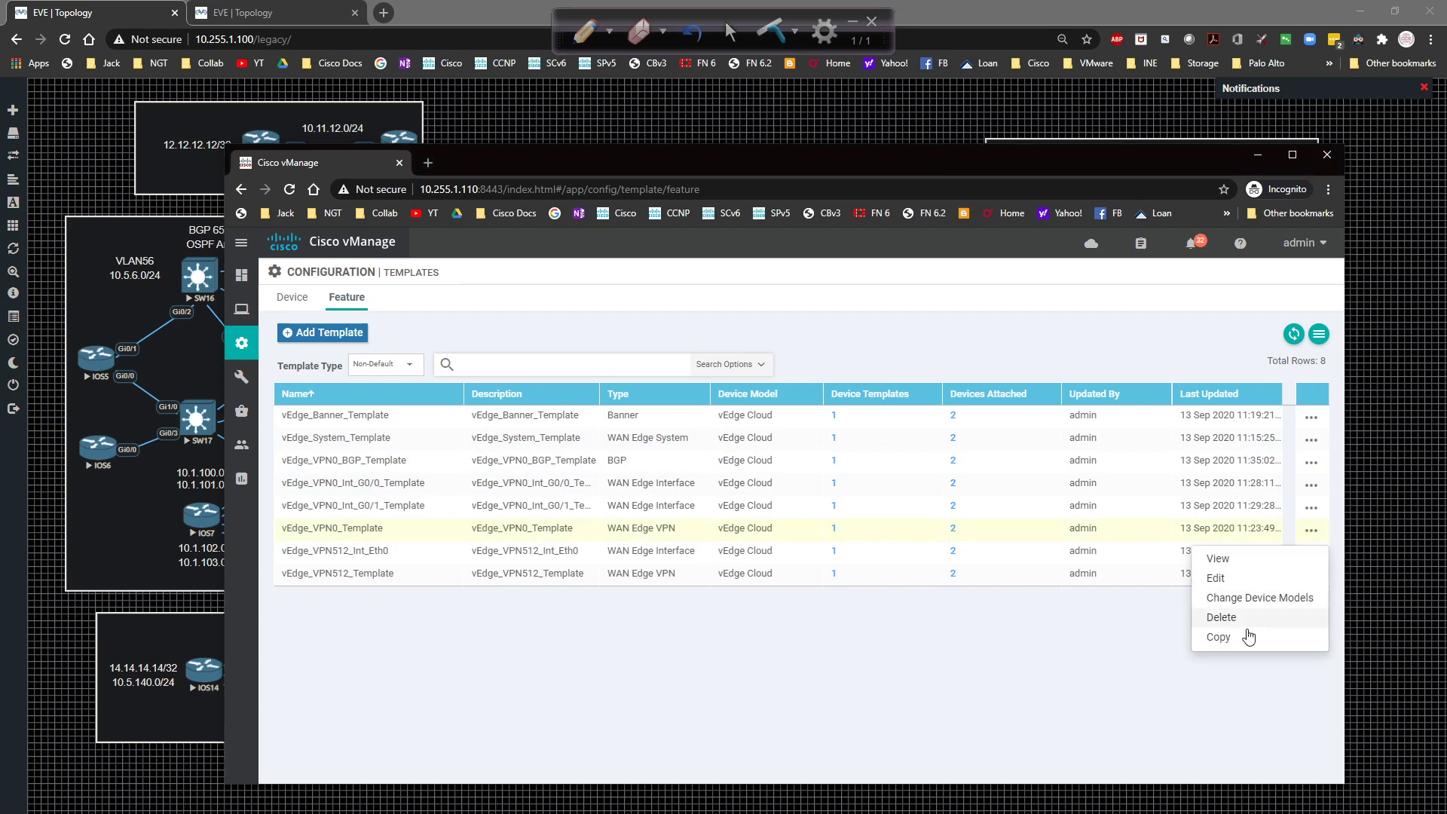
pyautogui.click(1221, 637)
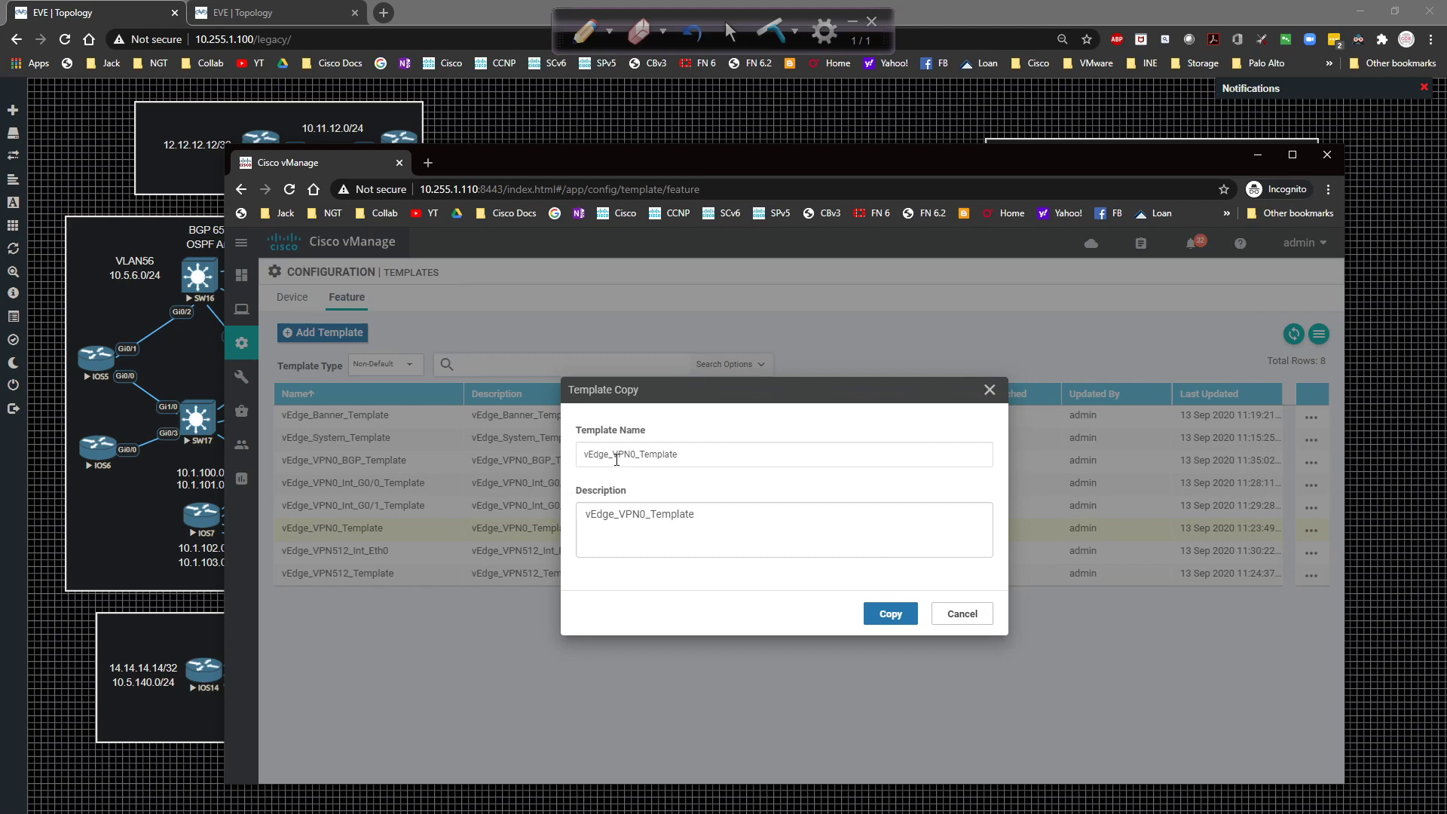
pyautogui.click(615, 459)
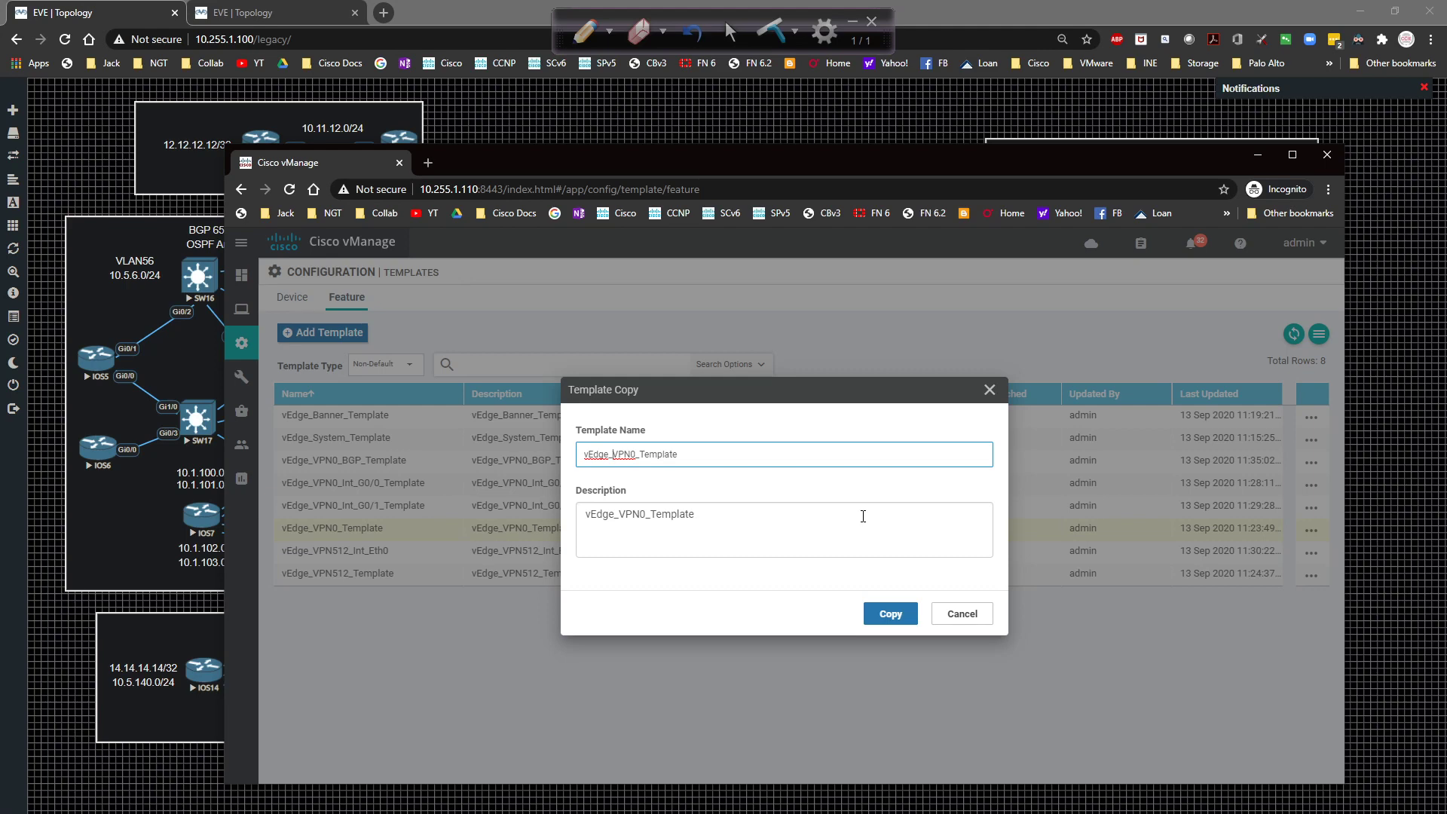
pyautogui.write('Dual_Site_')
pyautogui.hotkey('ctrl', 'a')
pyautogui.hotkey('ctrl', 'c')
pyautogui.click(863, 515)
pyautogui.hotkey('ctrl', 'a')
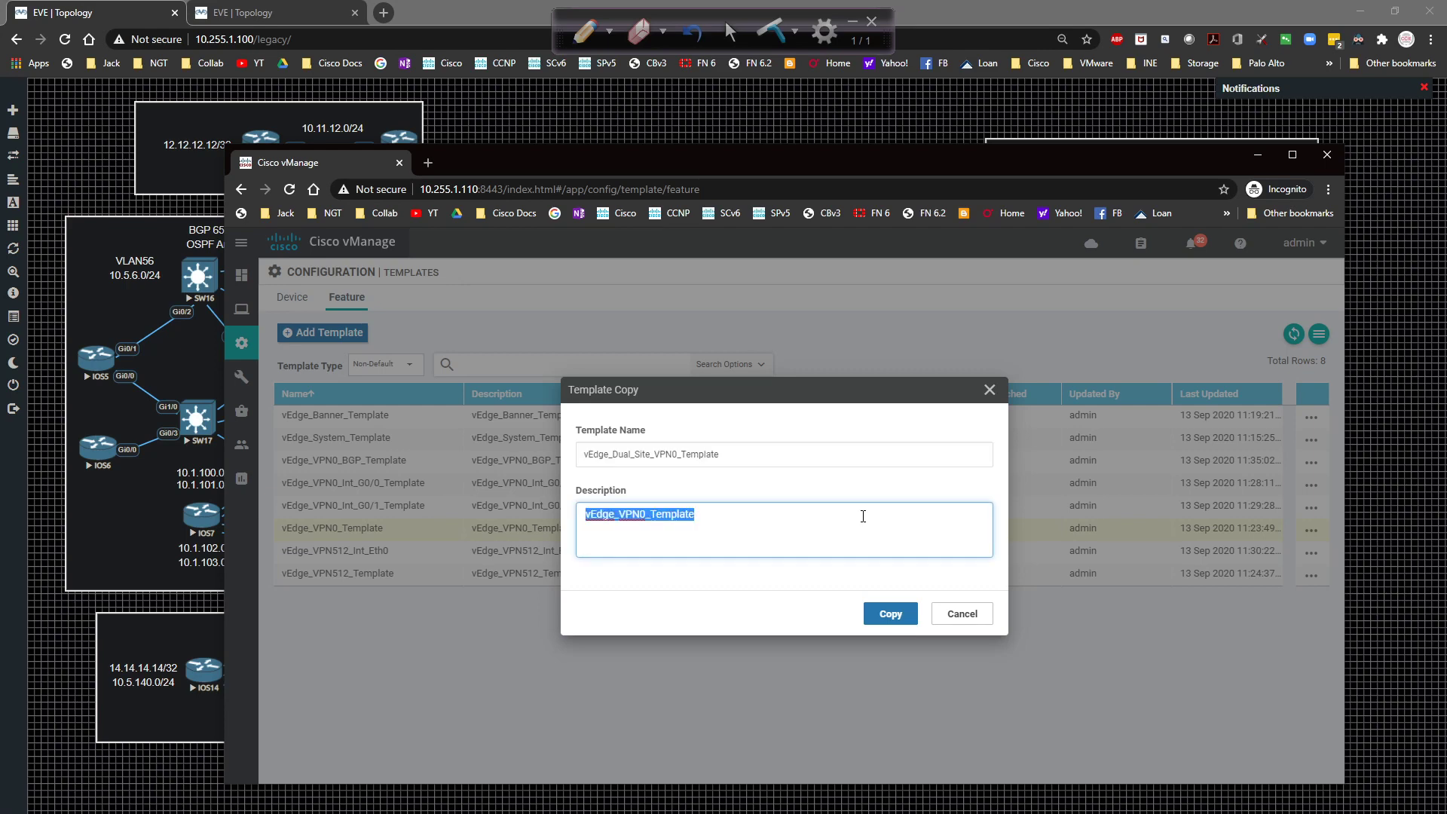
pyautogui.hotkey('ctrl', 'v')
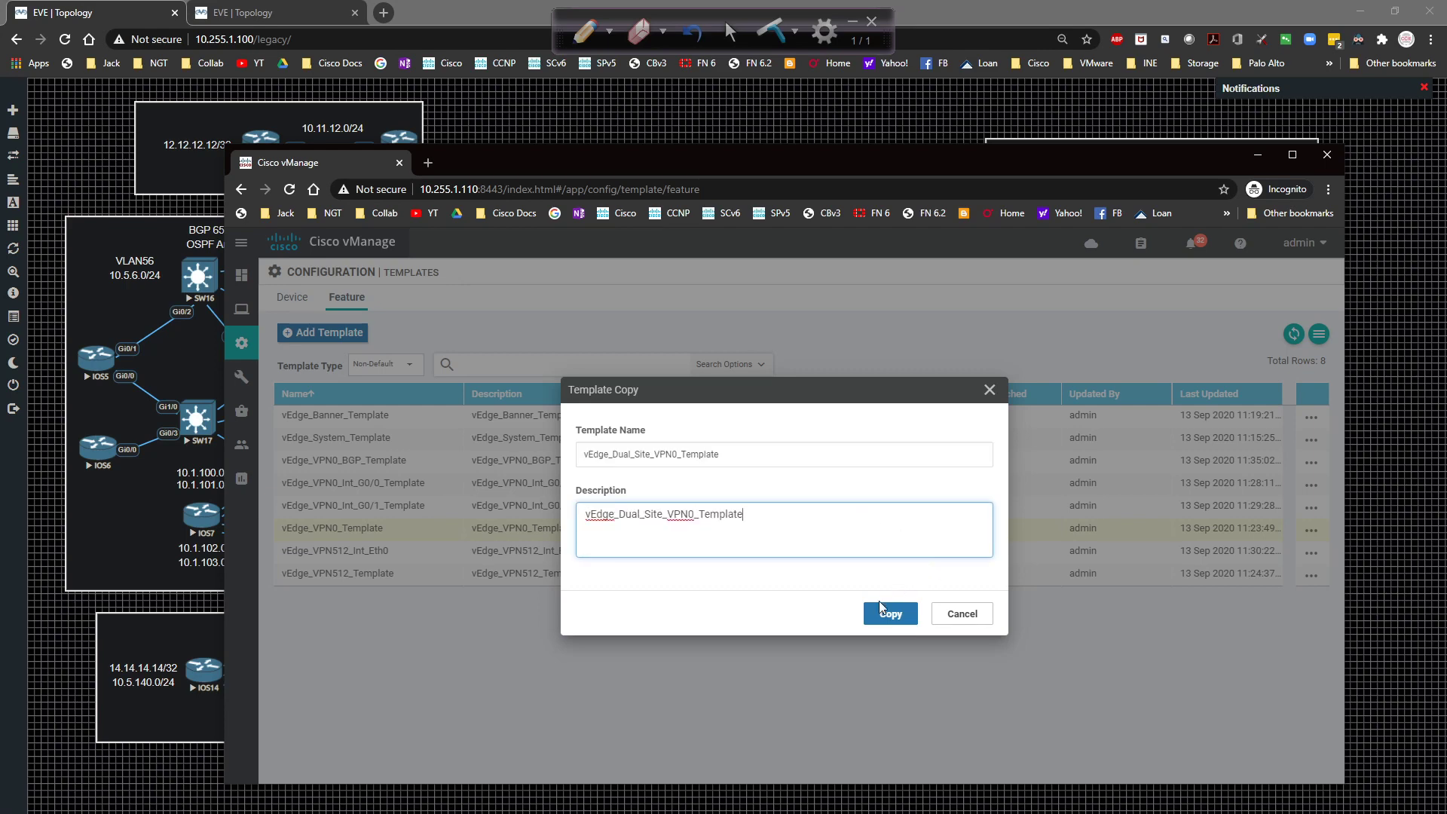
pyautogui.click(876, 614)
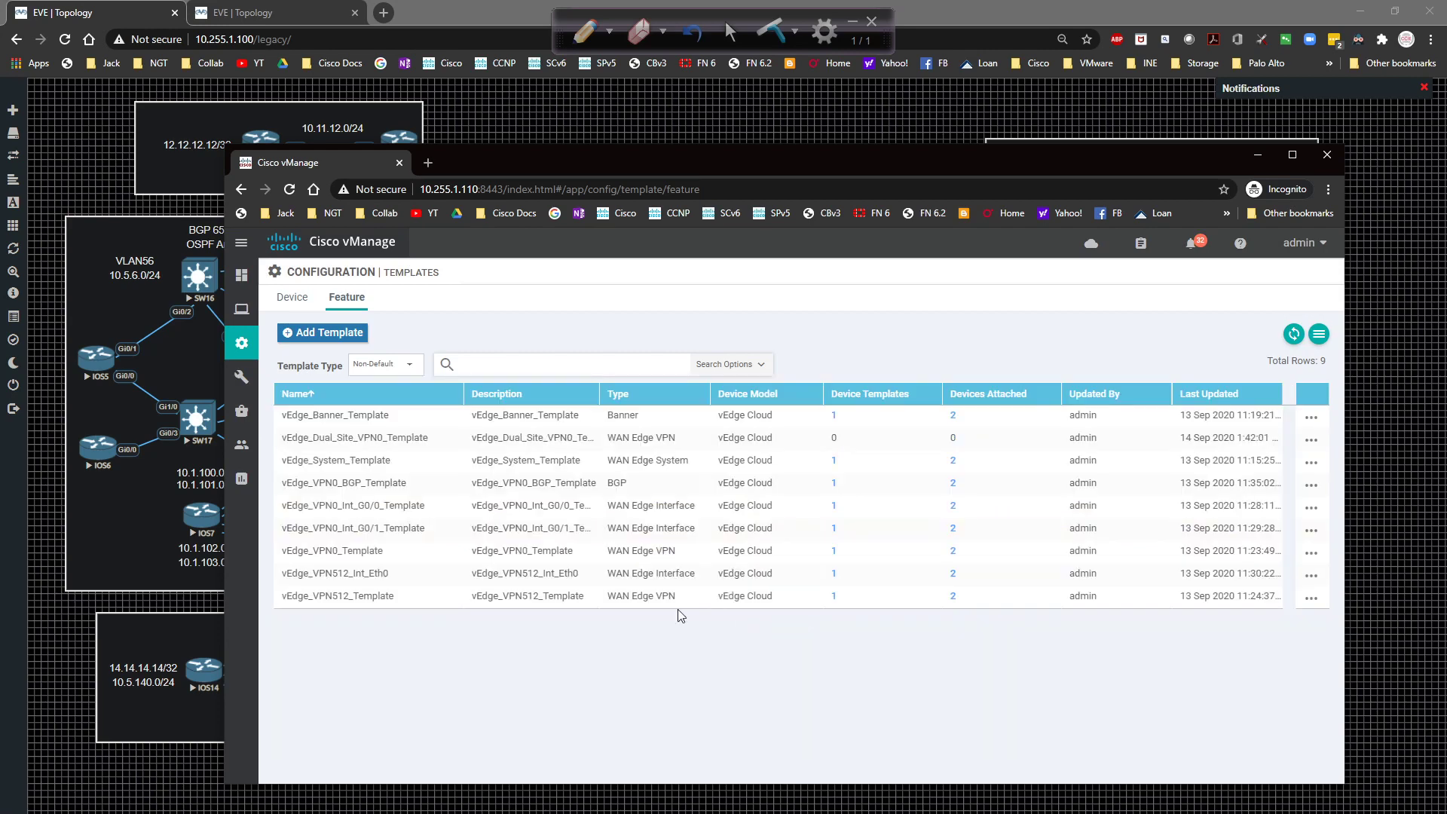
pyautogui.click(297, 393)
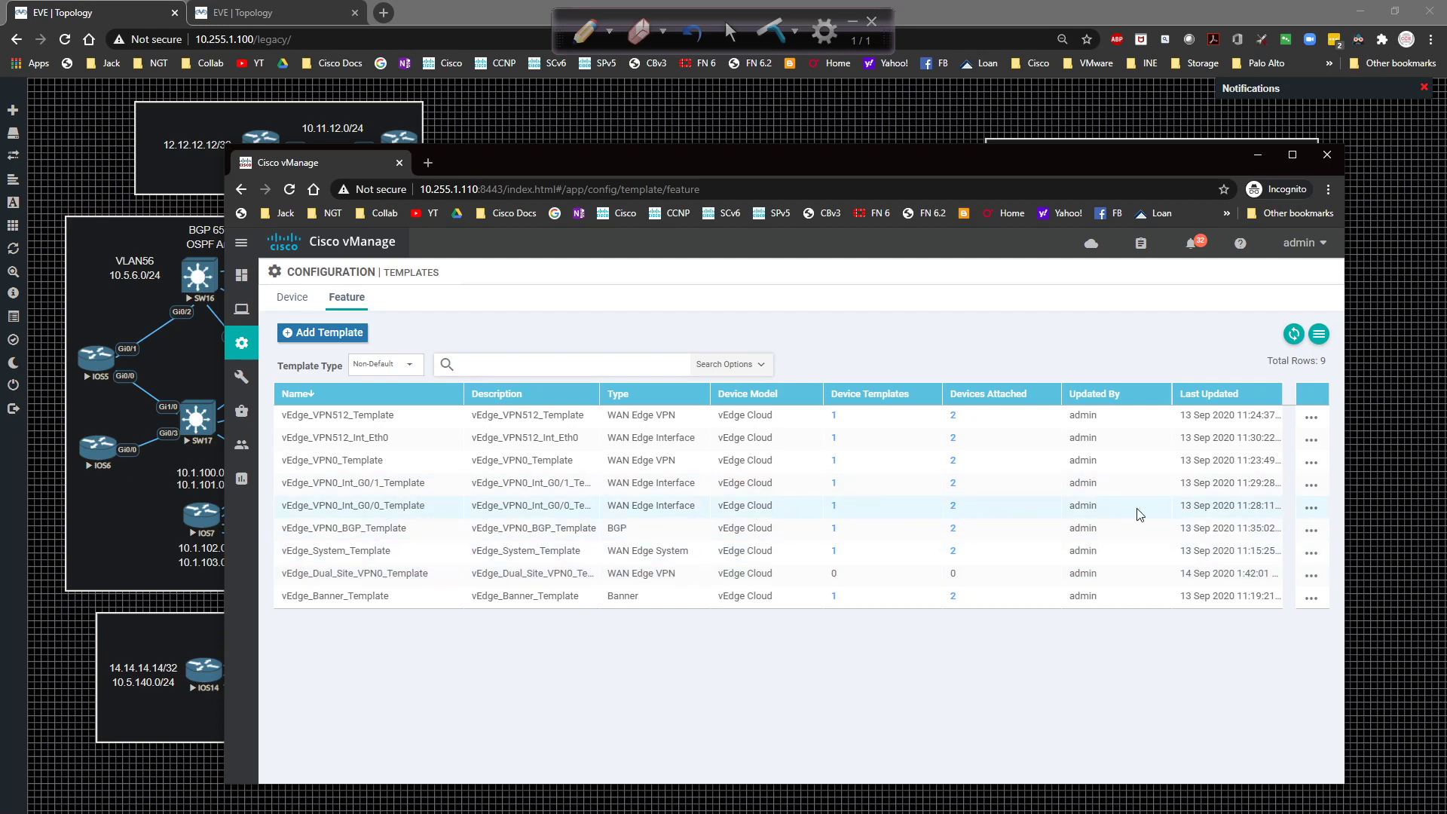
# Copy vEdge_VPN0_Int_G0/0_Template as vEdge_Dual_Site_VPN0_Int_G0/0_Template, with the description set to the new name.
pyautogui.click(1311, 509)
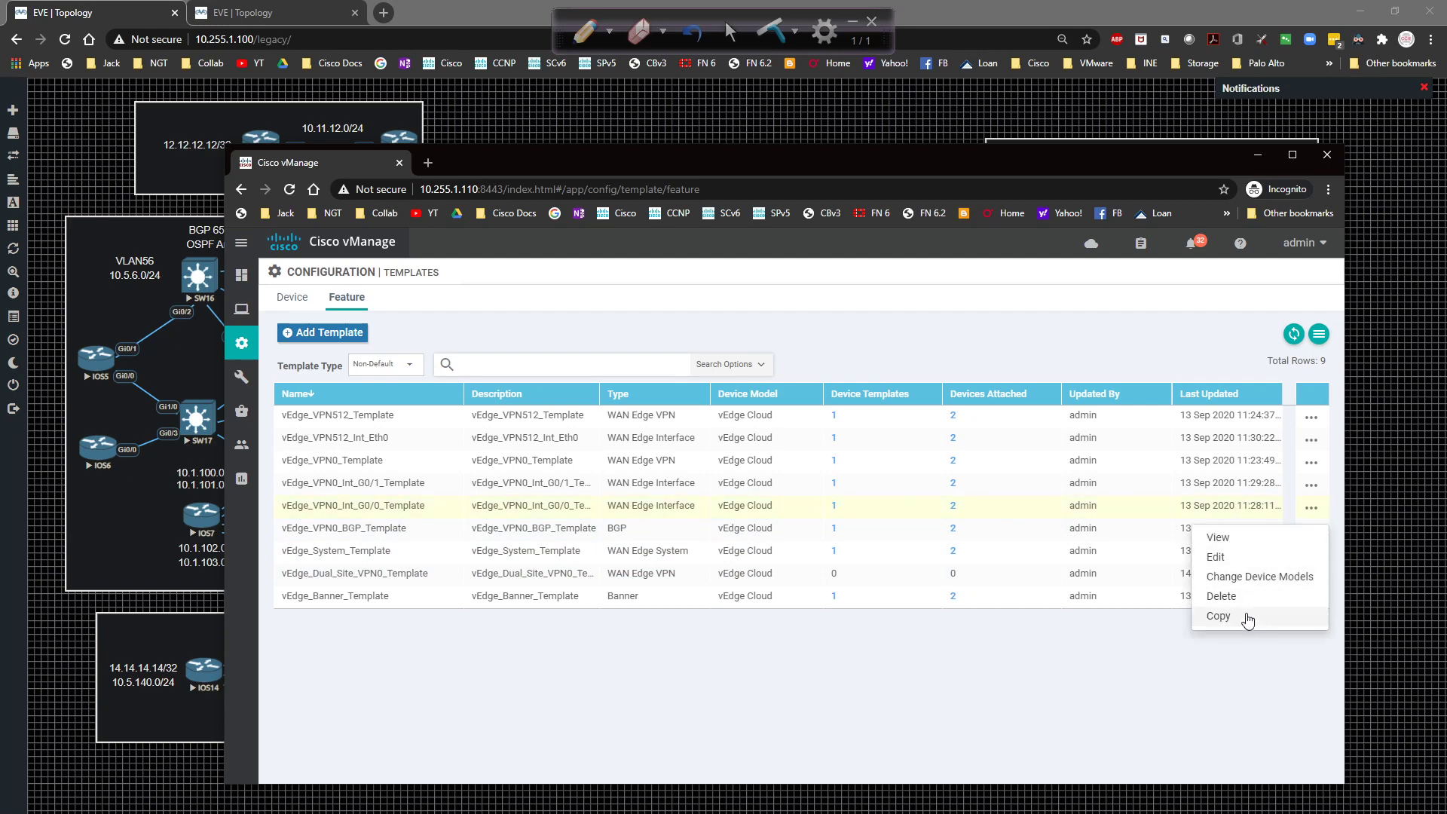
pyautogui.click(1218, 615)
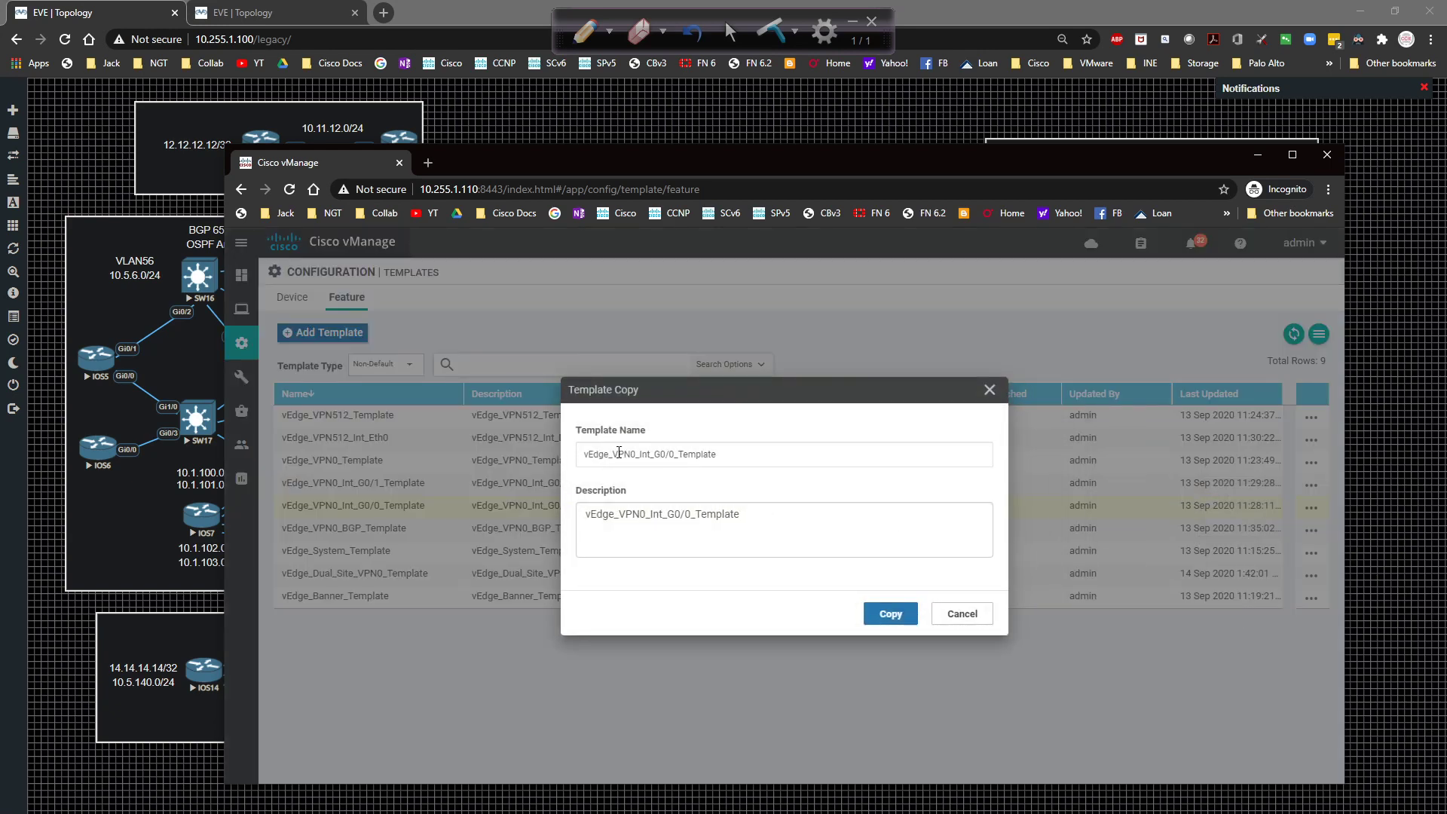
pyautogui.click(615, 453)
pyautogui.write('Dual_S')
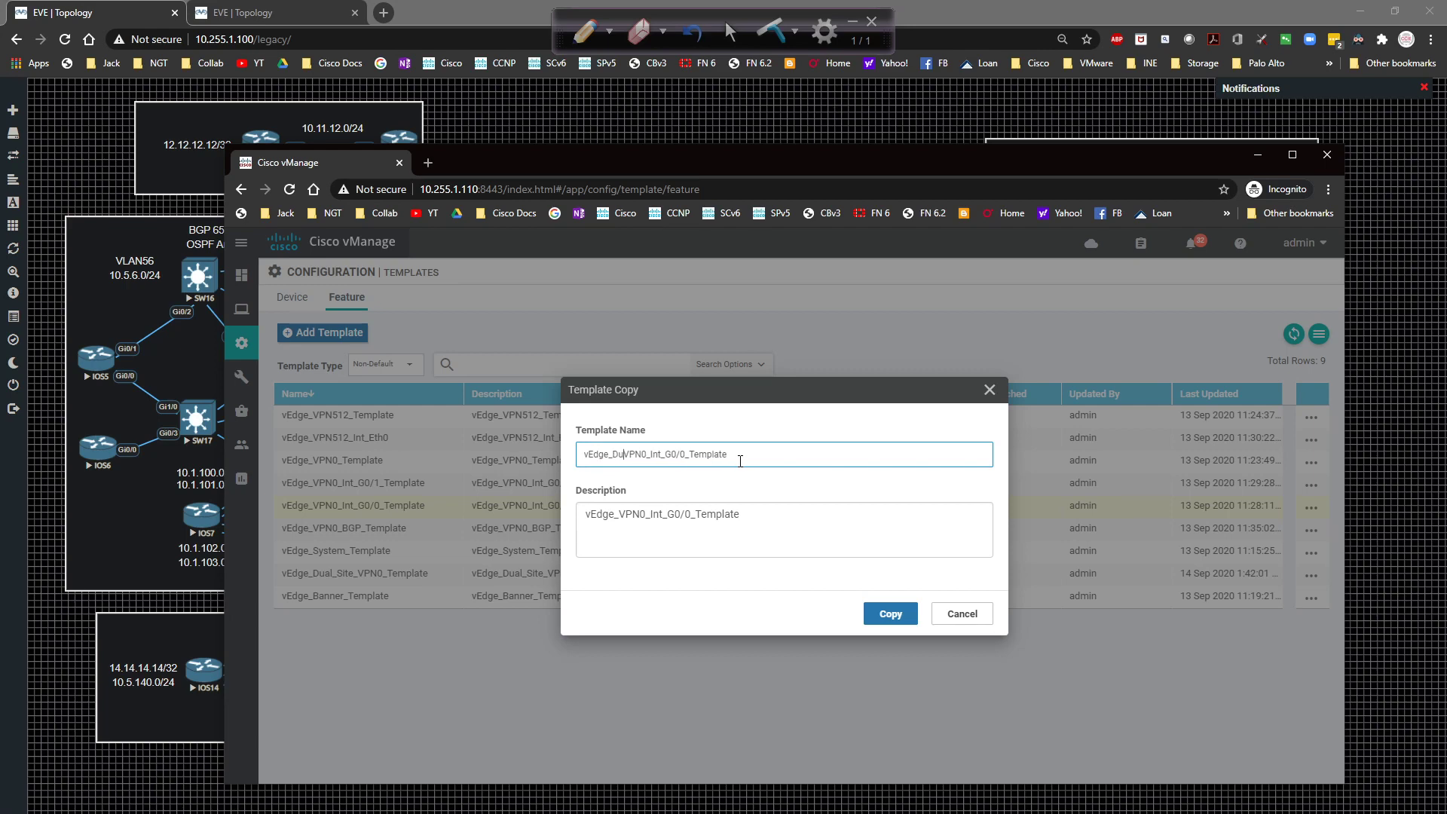
pyautogui.write('ite_')
pyautogui.hotkey('ctrl', 'a')
pyautogui.hotkey('ctrl', 'c')
pyautogui.press('Tab')
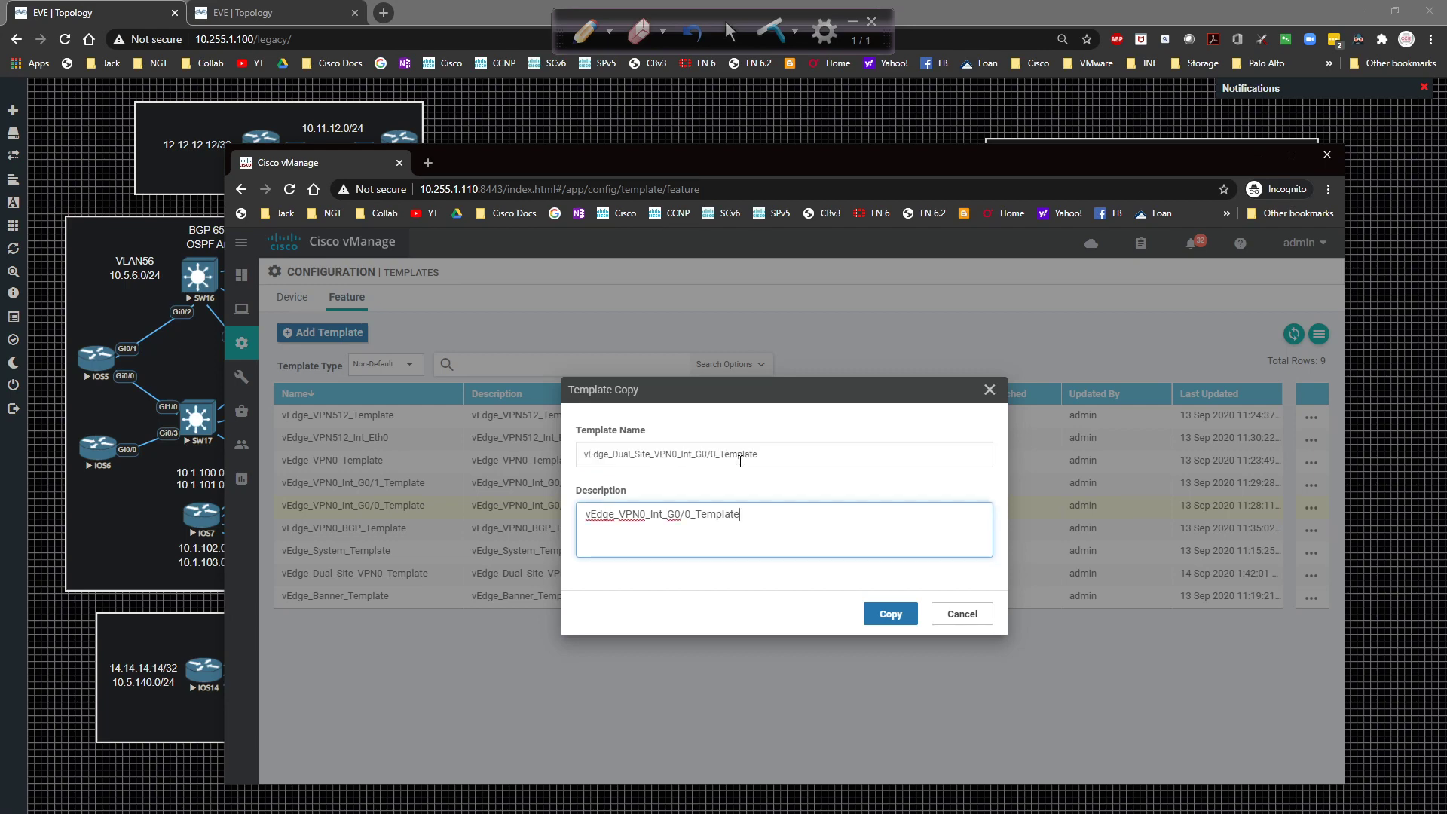
pyautogui.hotkey('ctrl', 'v')
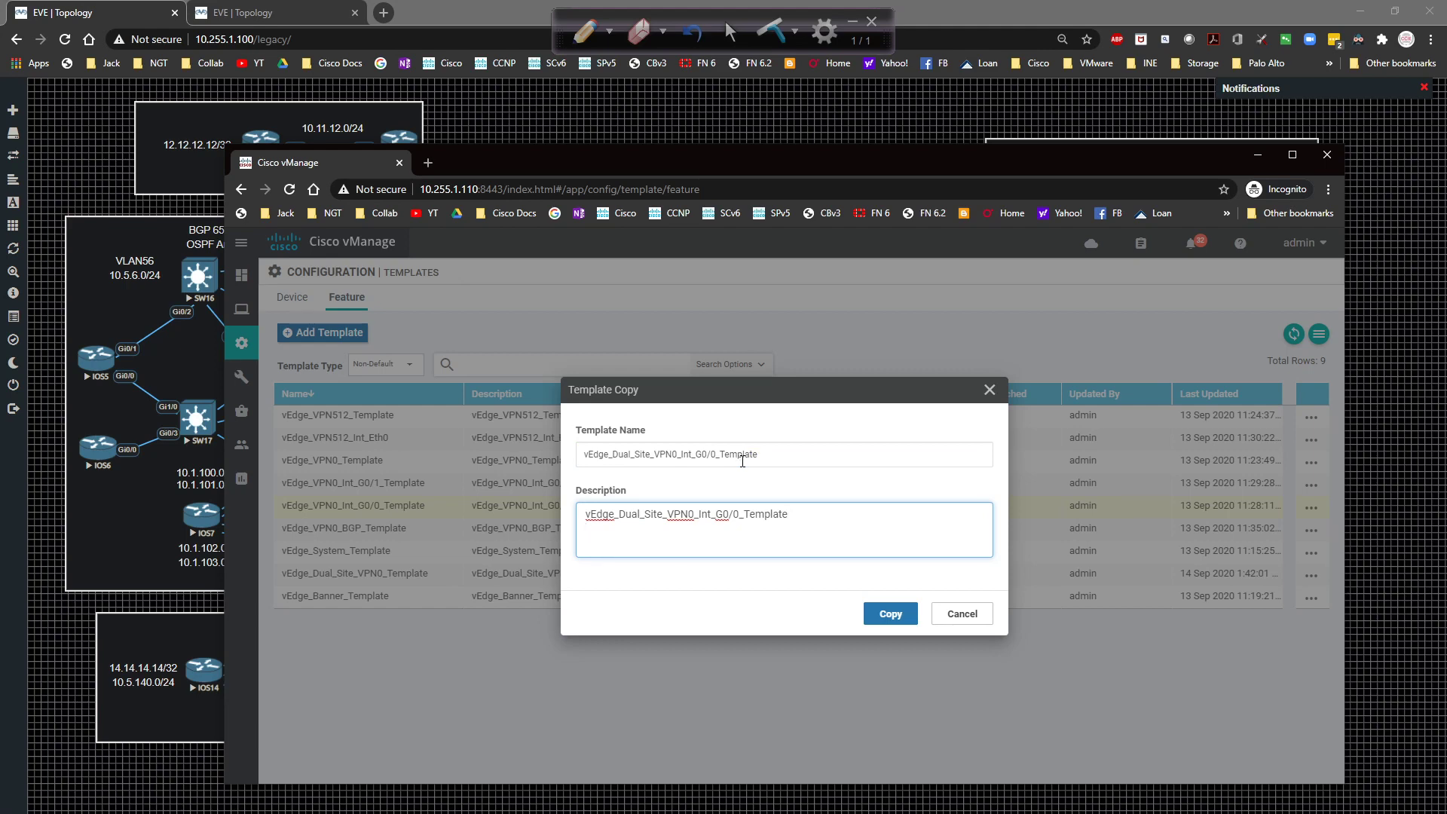
pyautogui.click(881, 615)
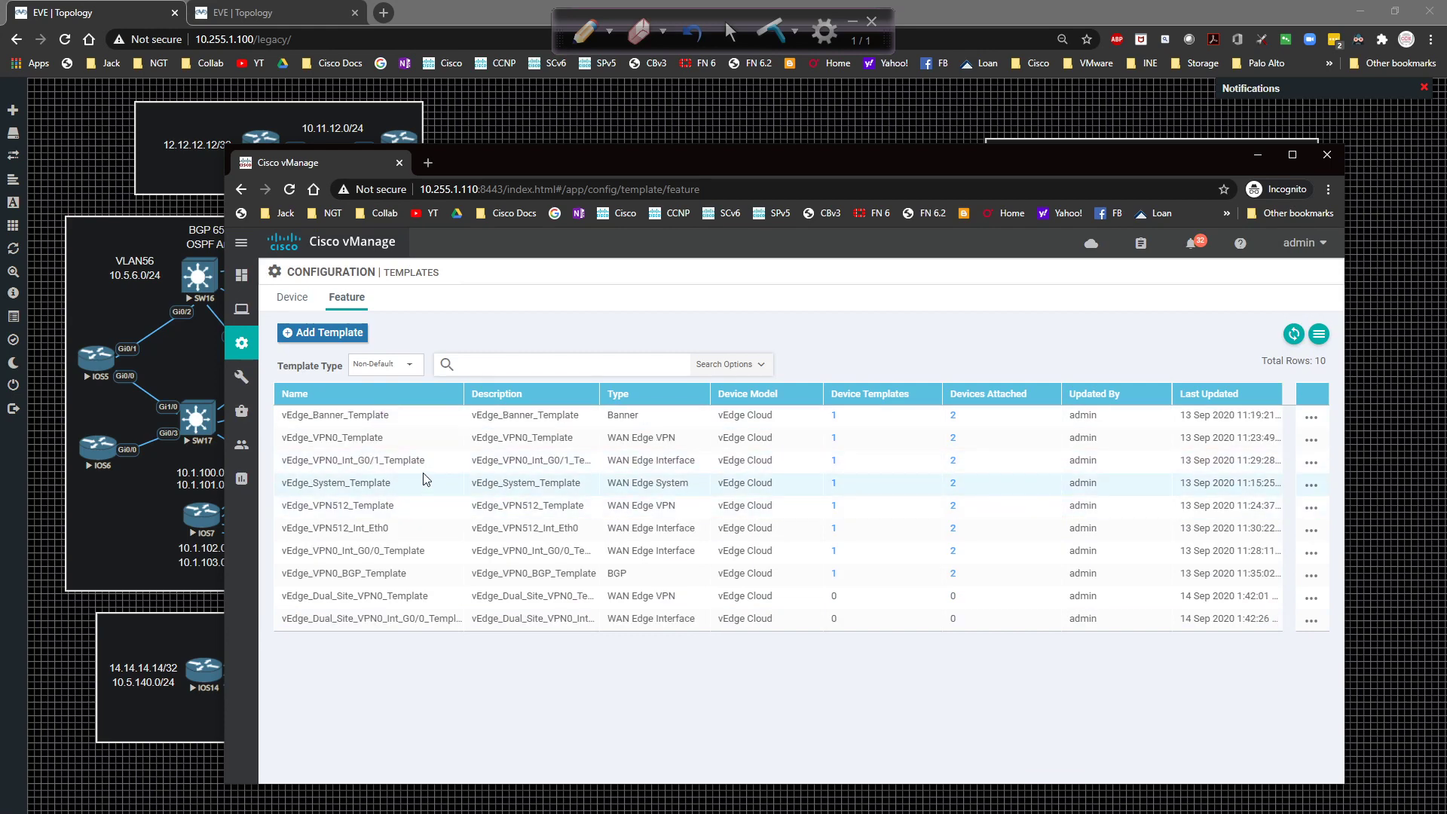
# Copy vEdge_VPN0_Int_G0/1_Template as vEdge_Dual_Site_VPN0_Int_G0/1_Template with matching description, then sort by Name.
pyautogui.click(1311, 462)
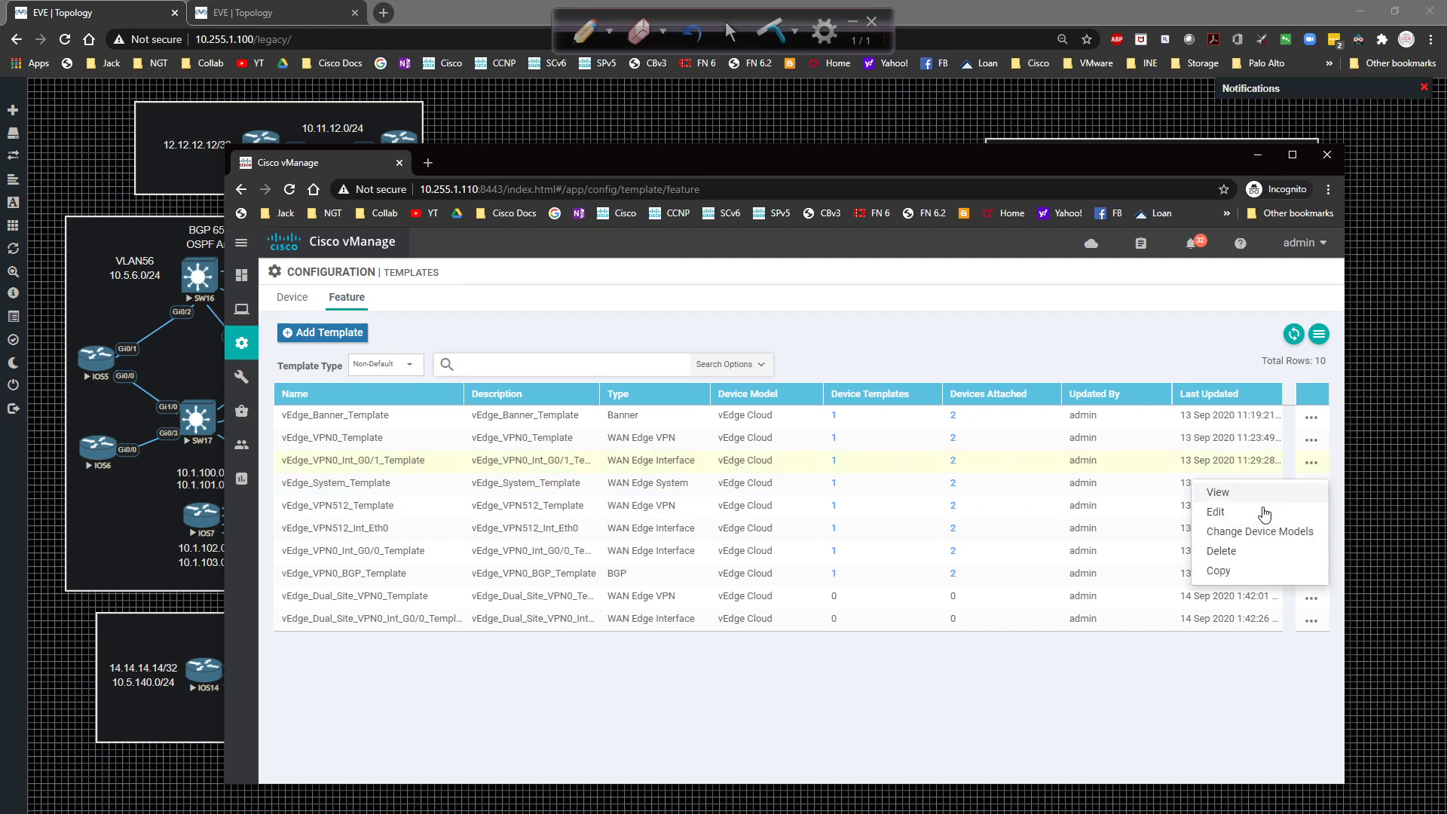
pyautogui.click(1220, 573)
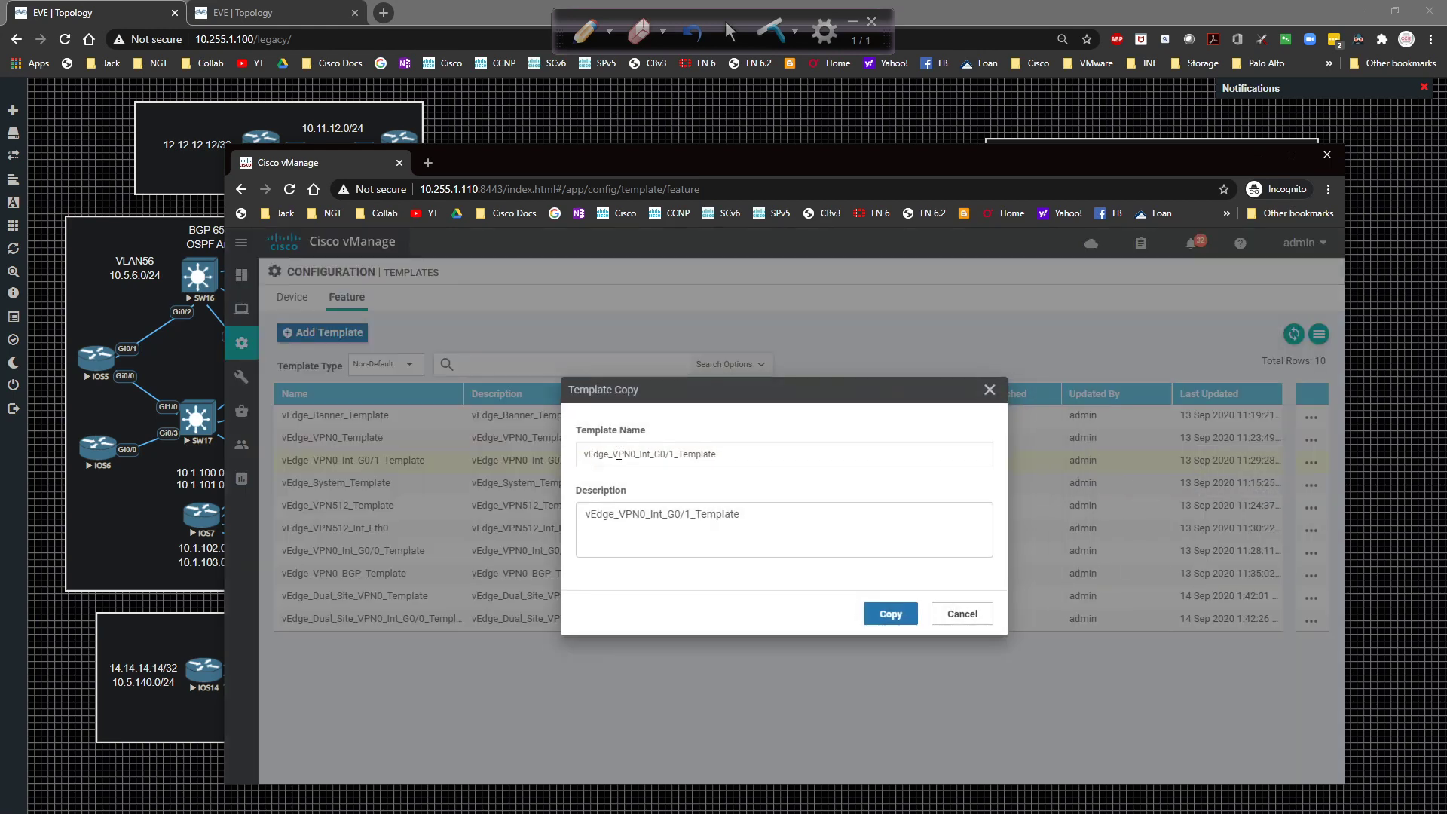
pyautogui.click(617, 455)
pyautogui.write('Dual_Site')
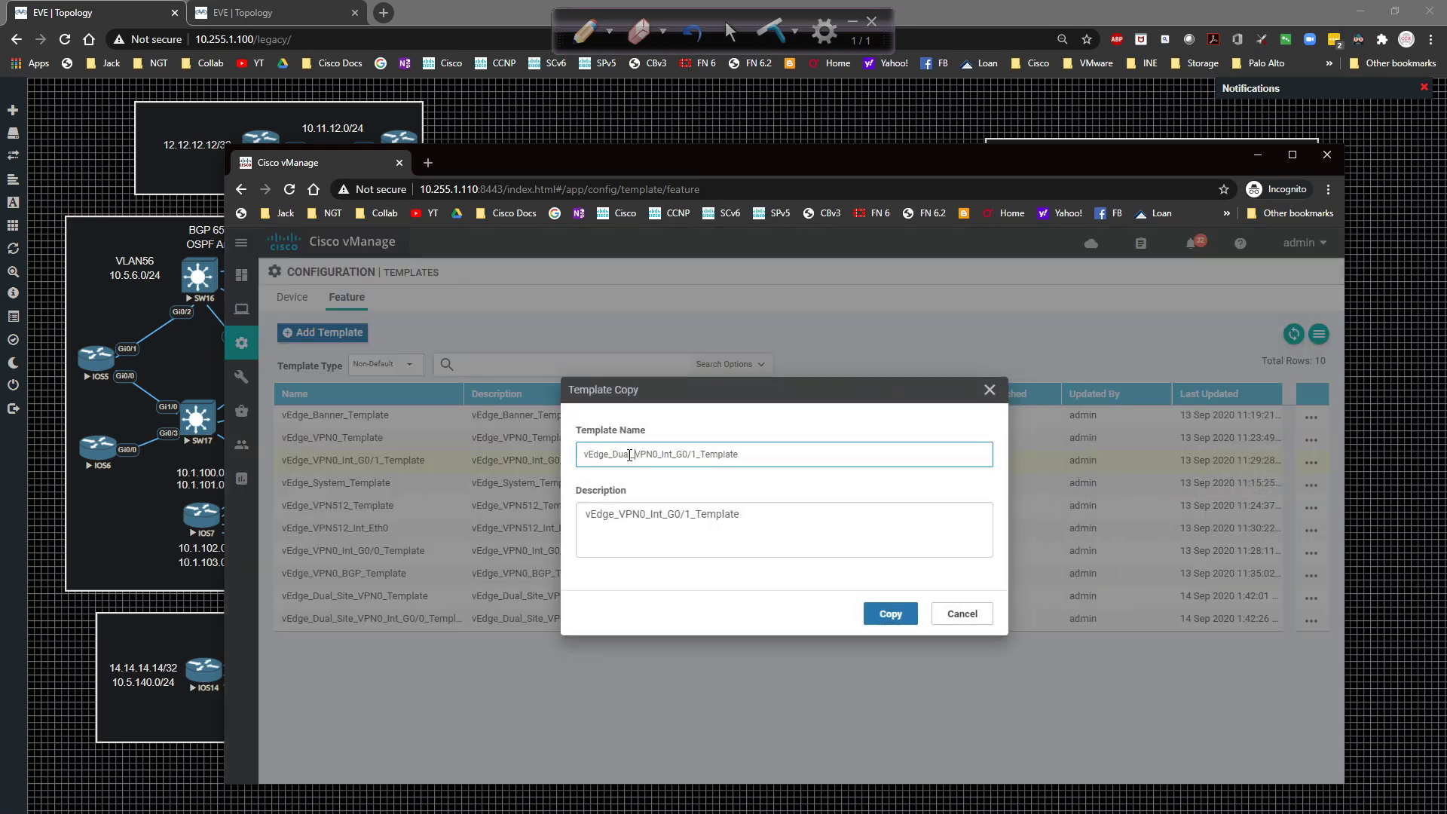
pyautogui.write('_')
pyautogui.hotkey('ctrl', 'a')
pyautogui.press('Tab')
pyautogui.hotkey('ctrl', 'a')
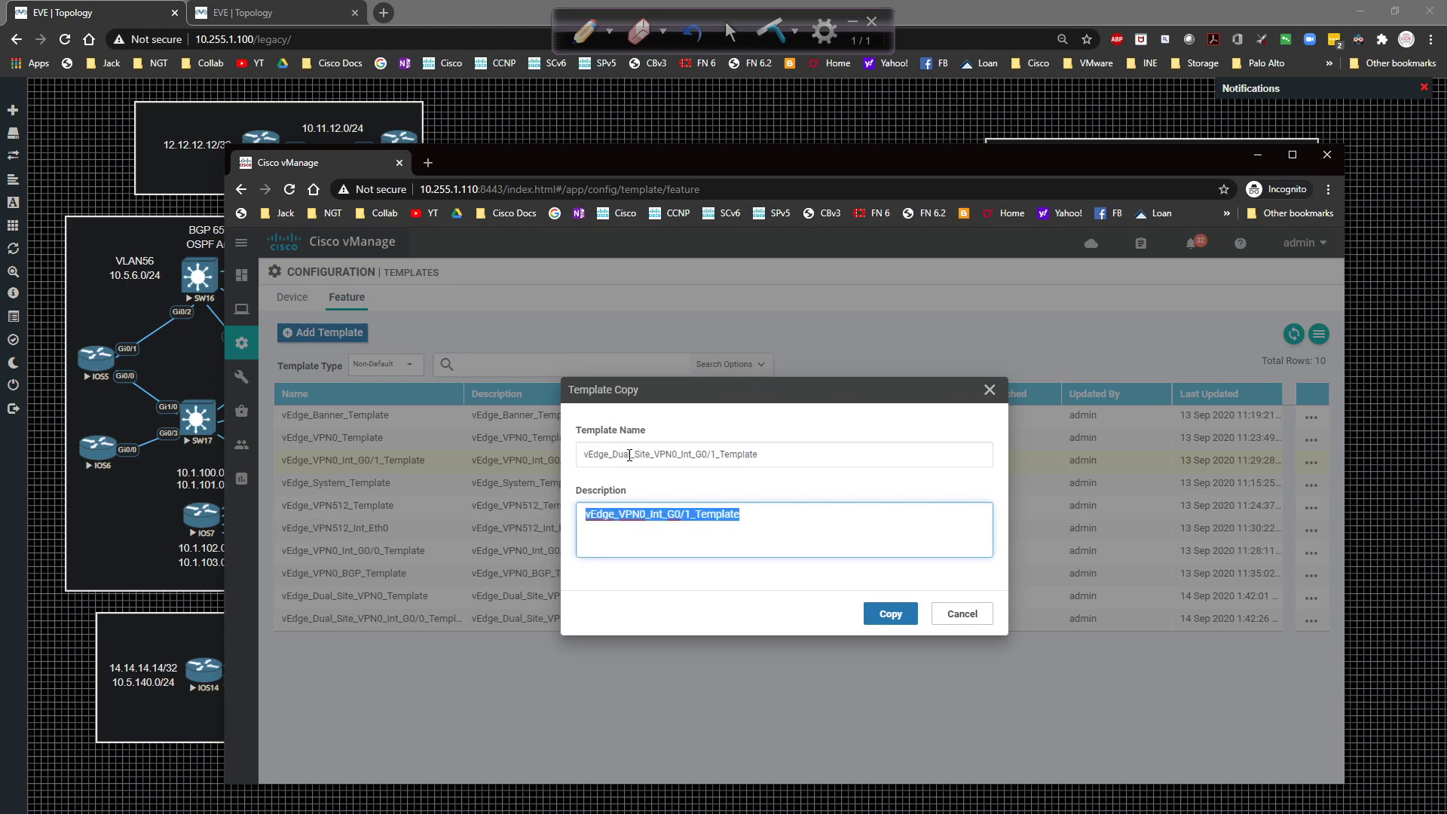
pyautogui.hotkey('ctrl', 'v')
pyautogui.click(885, 612)
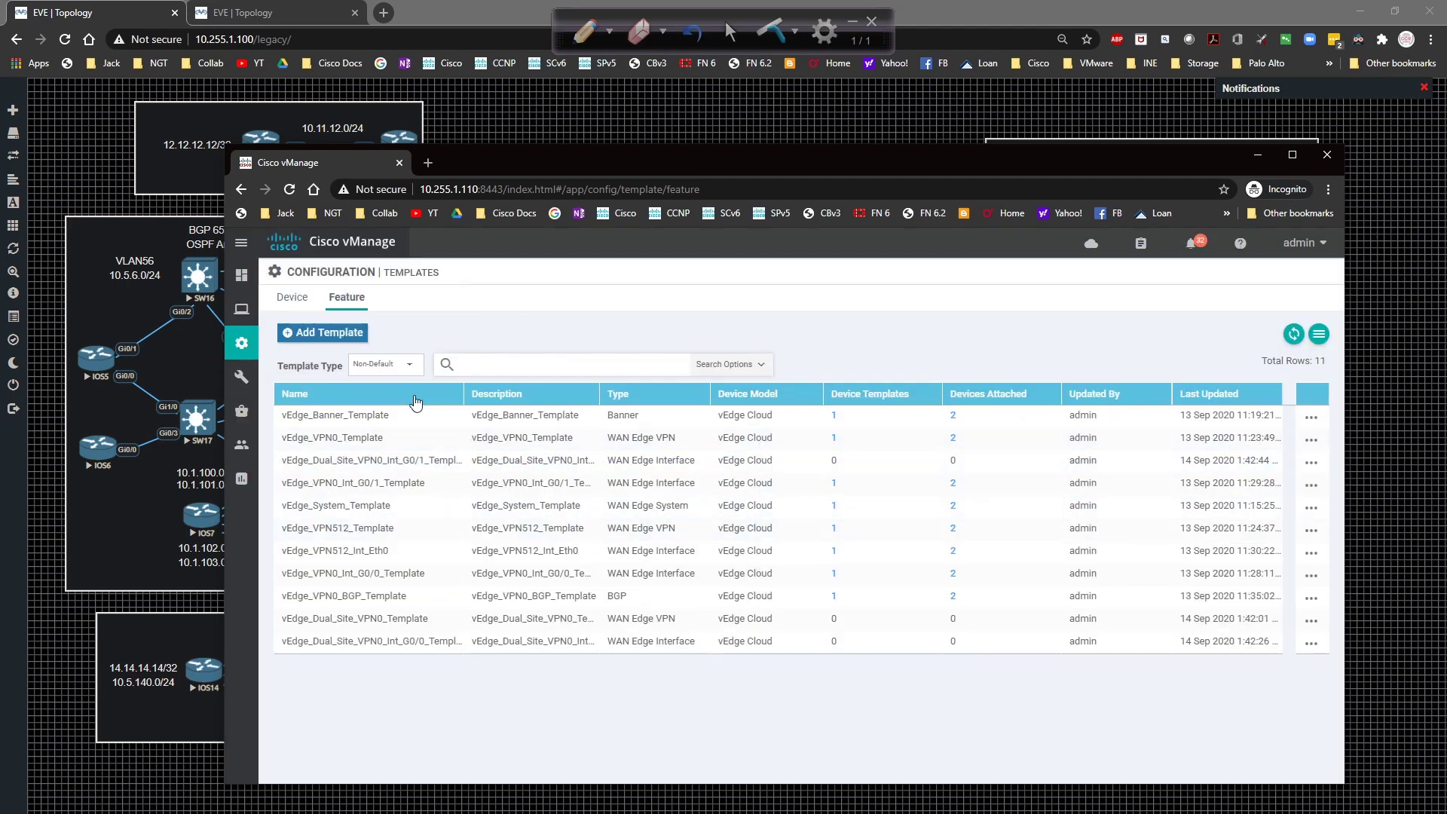
pyautogui.click(406, 395)
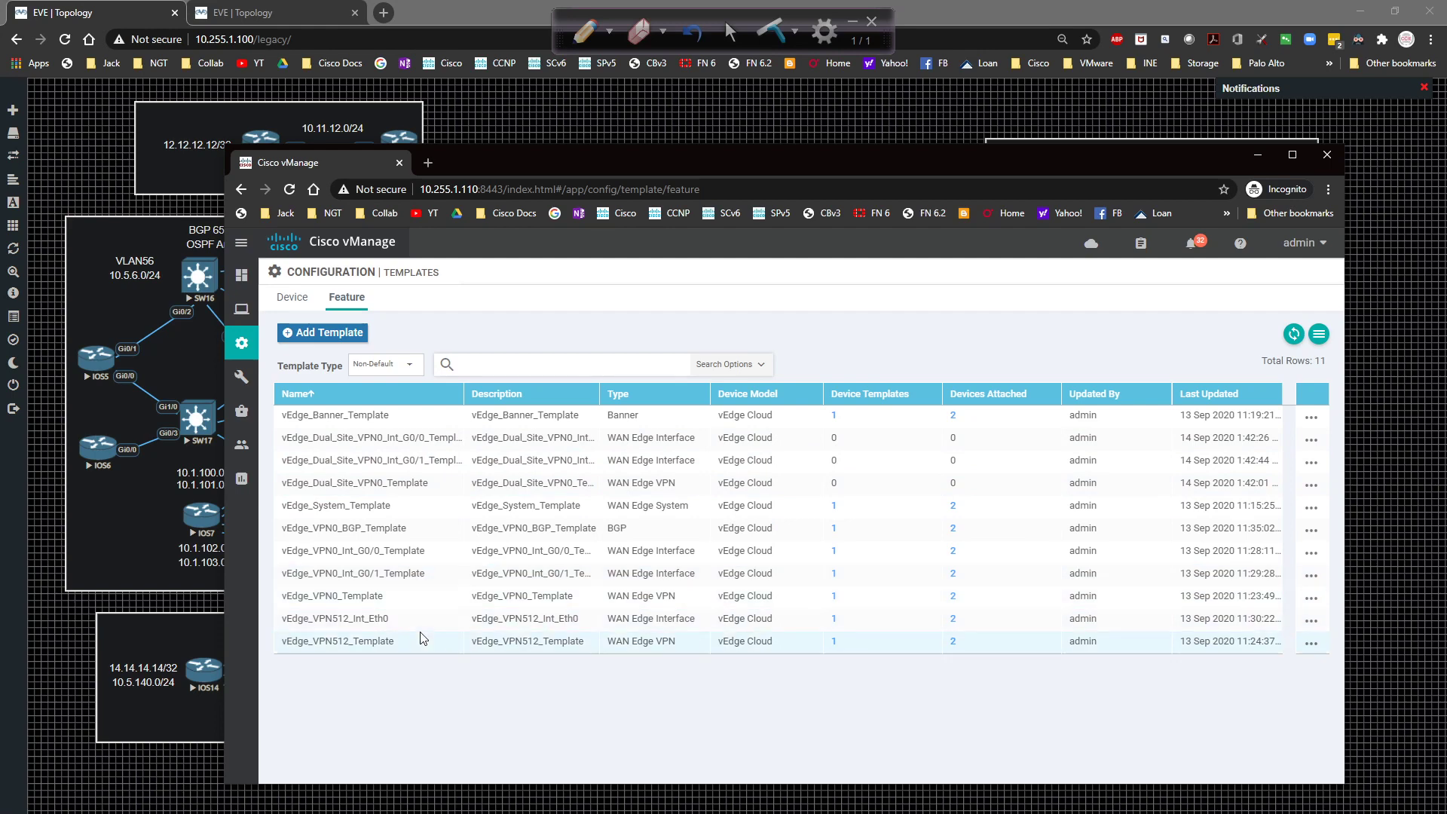
# Copy vEdge_VPN512_Template as vEdge_Dual_Site_VPN512_Template with matching description, then reverse the Name sort.
pyautogui.click(1311, 642)
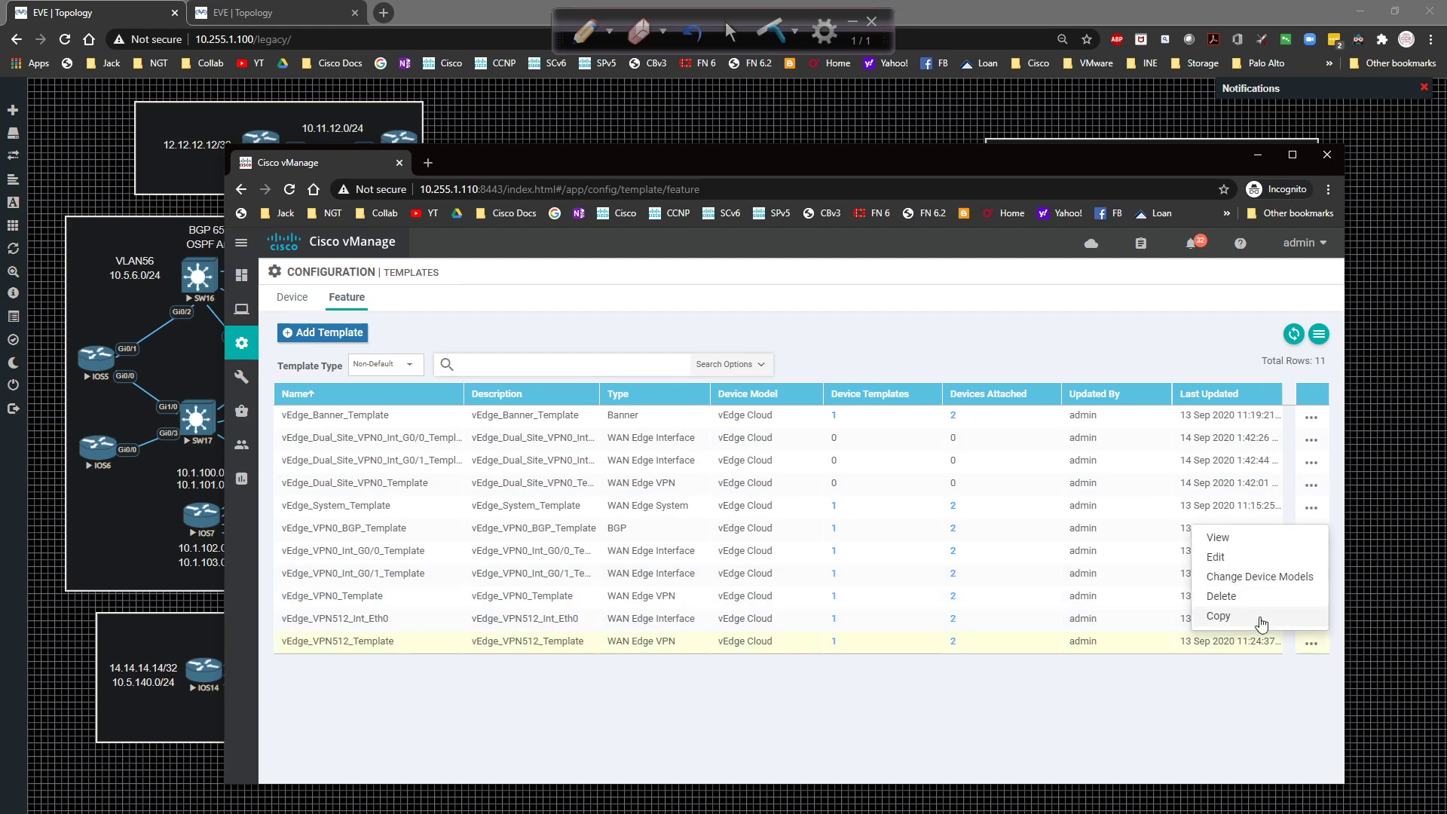
pyautogui.click(1213, 617)
pyautogui.click(610, 454)
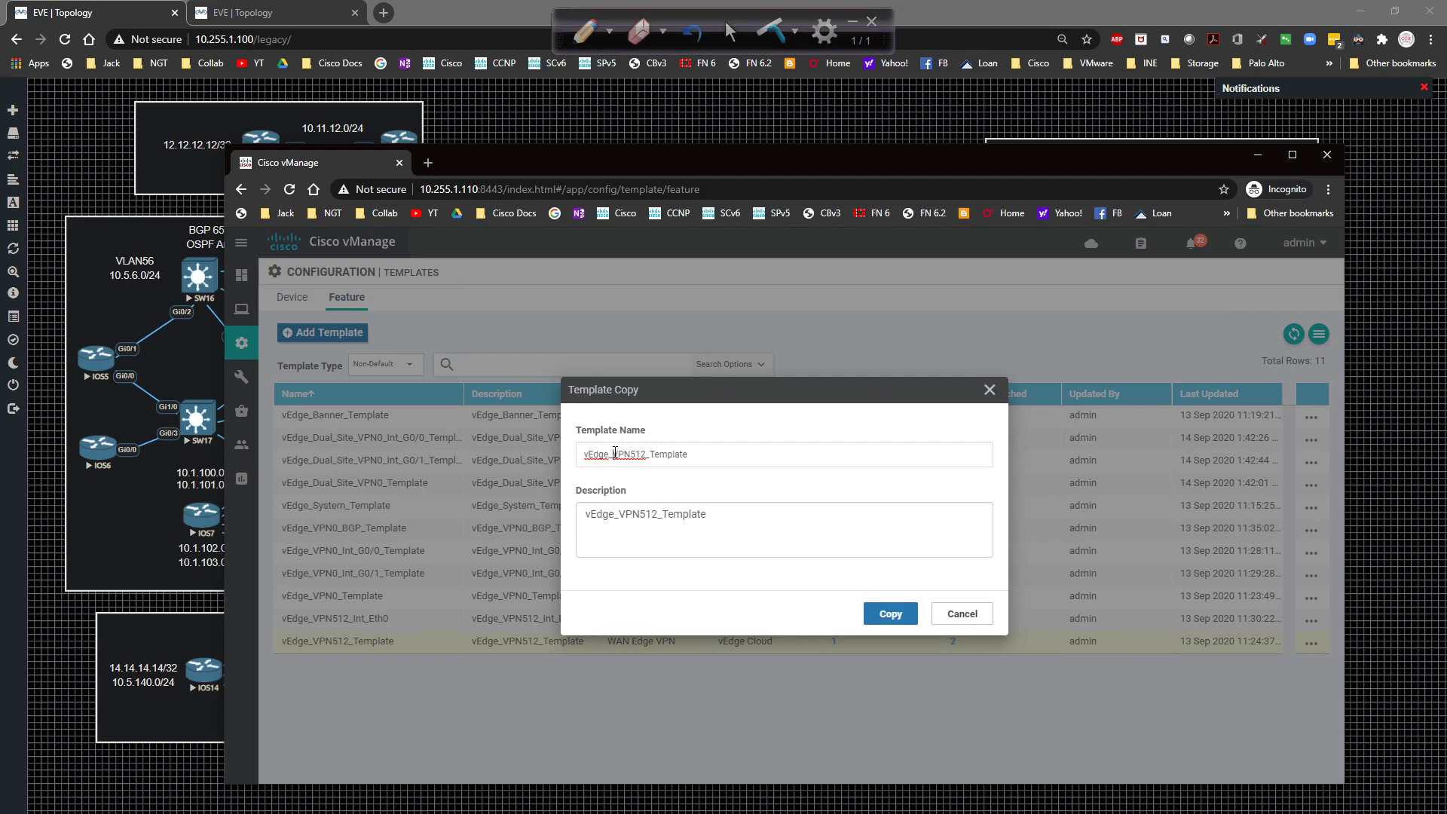
pyautogui.write('Dual ')
pyautogui.write('Site_')
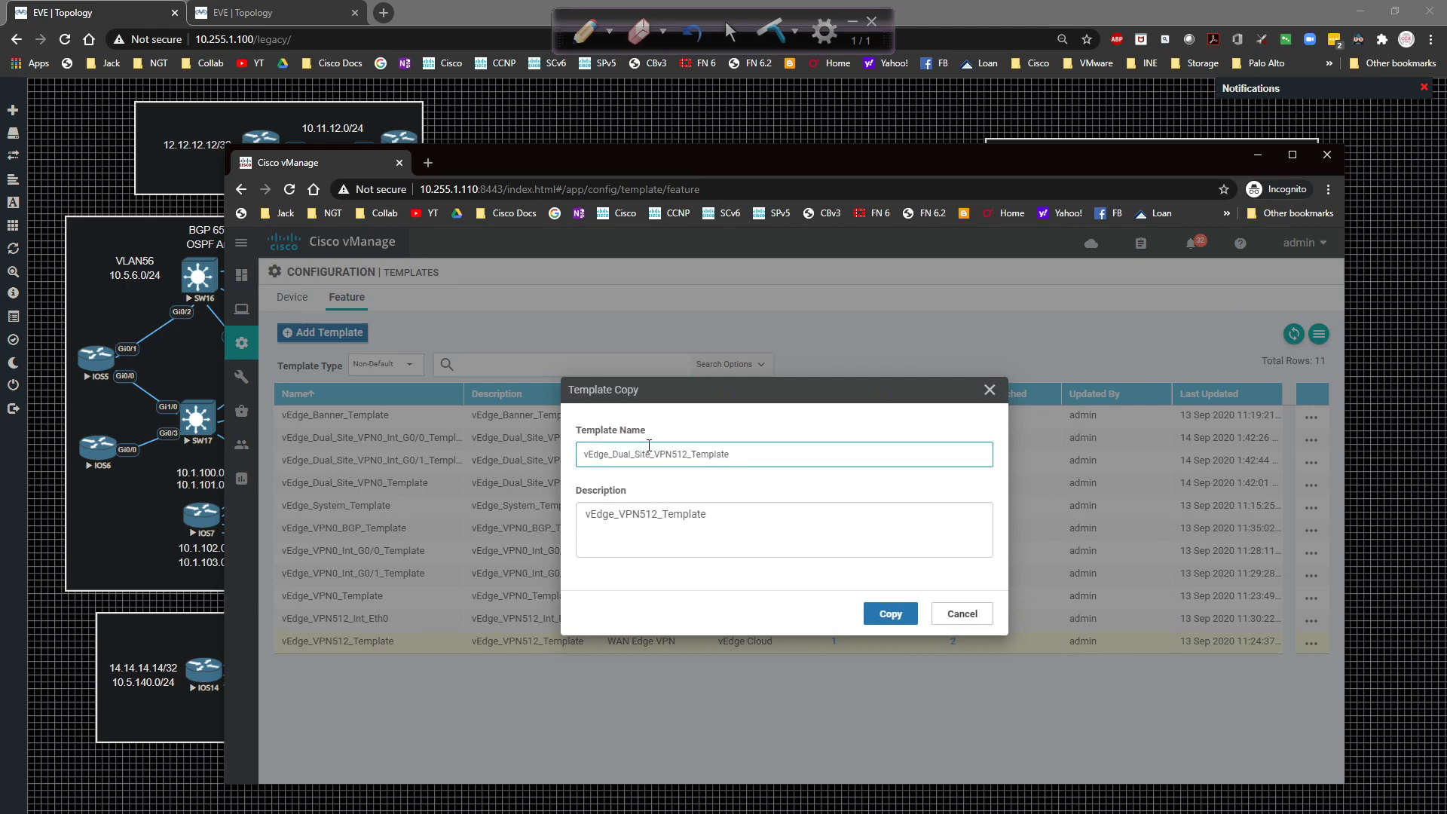
pyautogui.hotkey('ctrl', 'a')
pyautogui.press('Tab')
pyautogui.hotkey('ctrl', 'a')
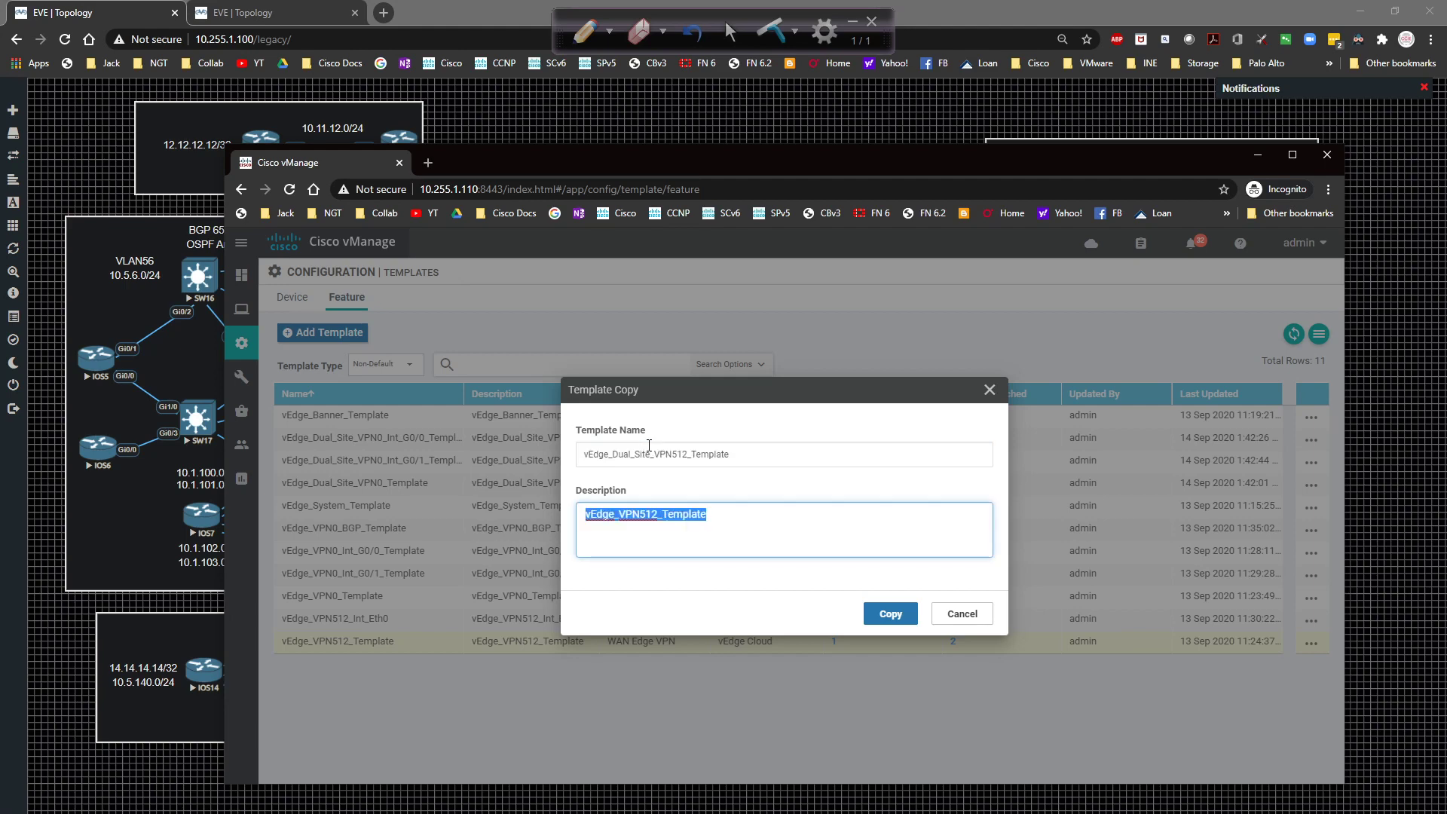
pyautogui.hotkey('ctrl', 'v')
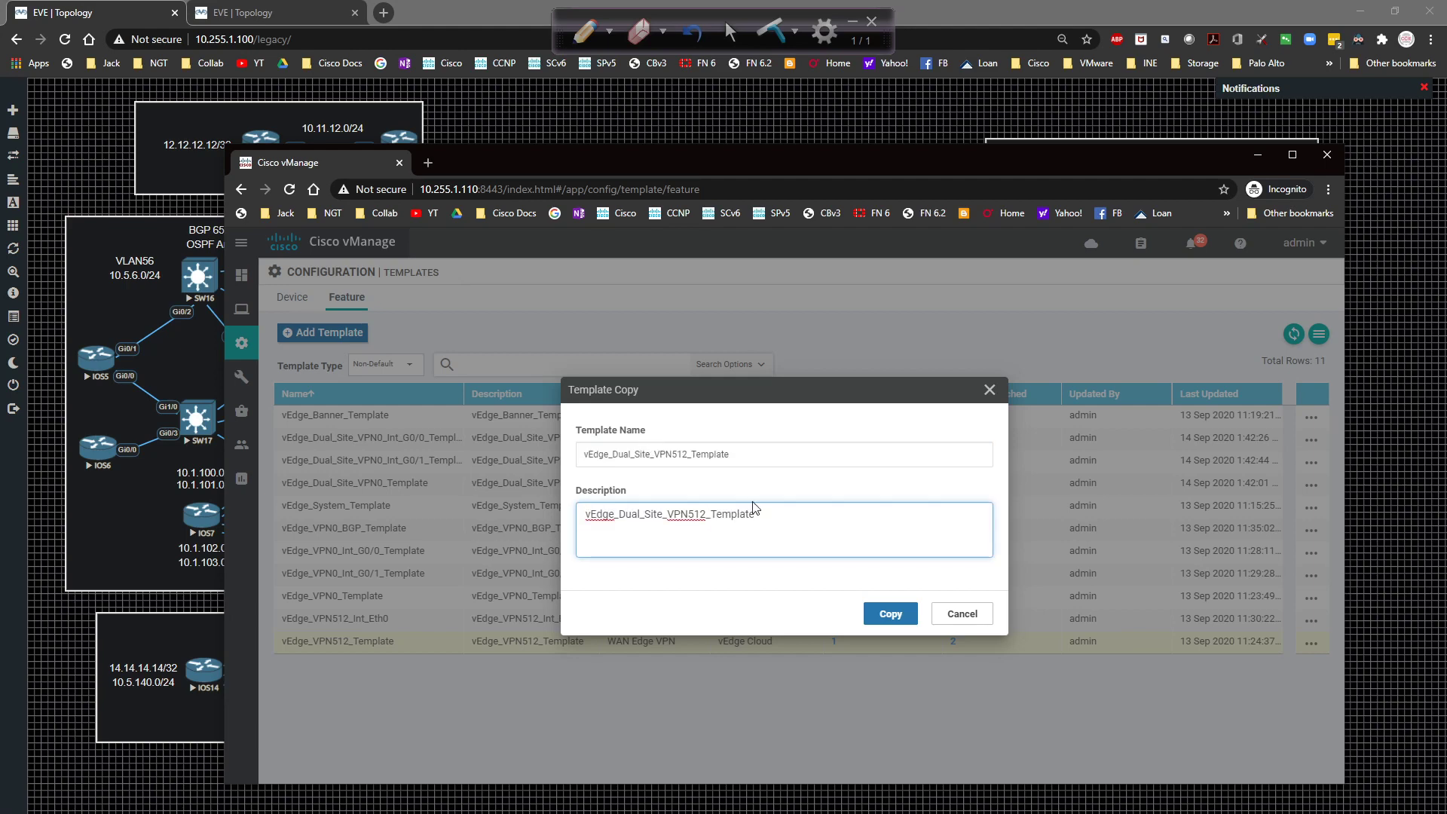
pyautogui.click(880, 614)
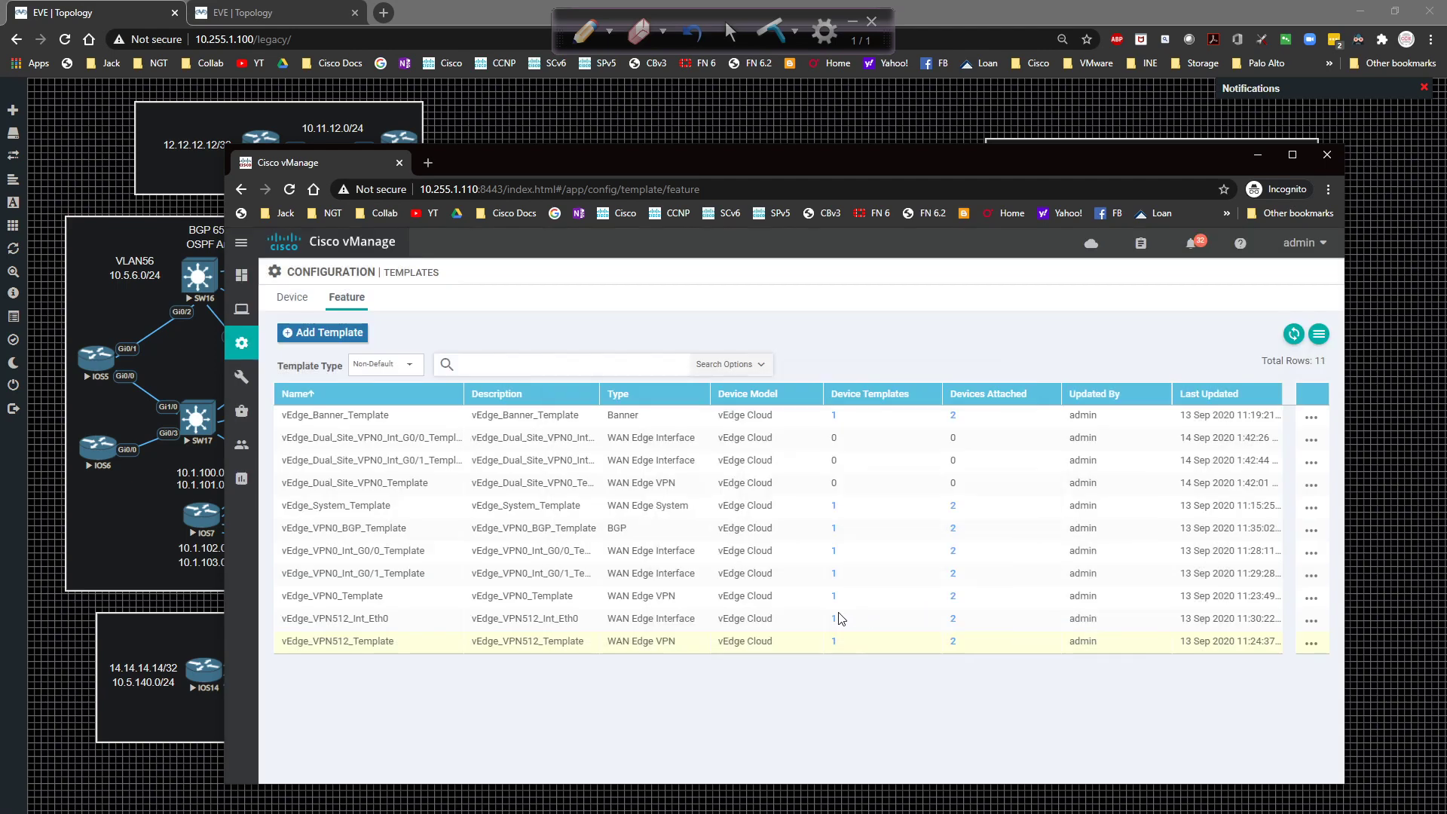
pyautogui.click(395, 400)
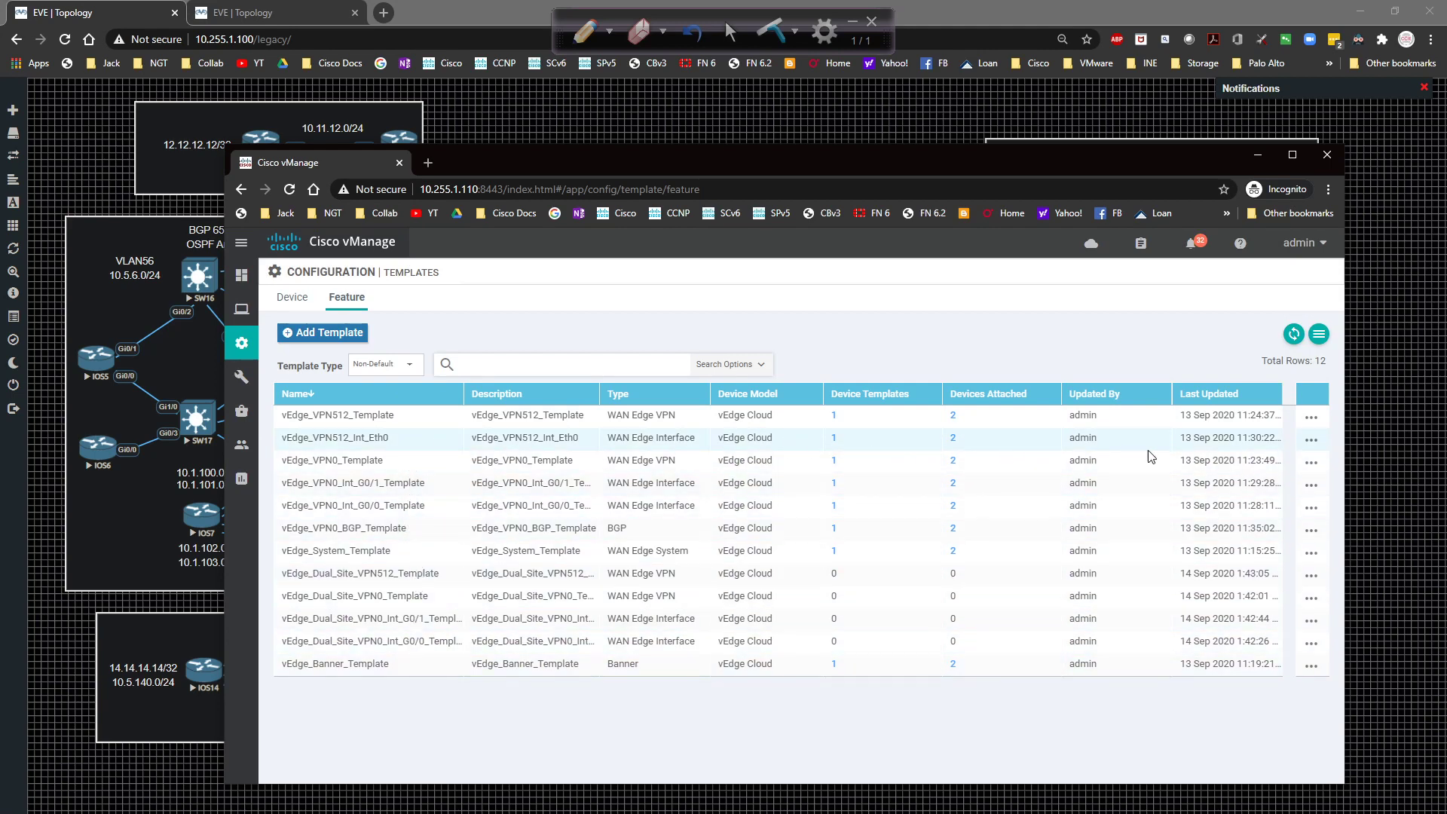
# Copy vEdge_VPN512_Int_Eth0 as vEdge_Dual_Site_VPN512_Int_Eth0, with the description set to the new name.
pyautogui.click(1302, 446)
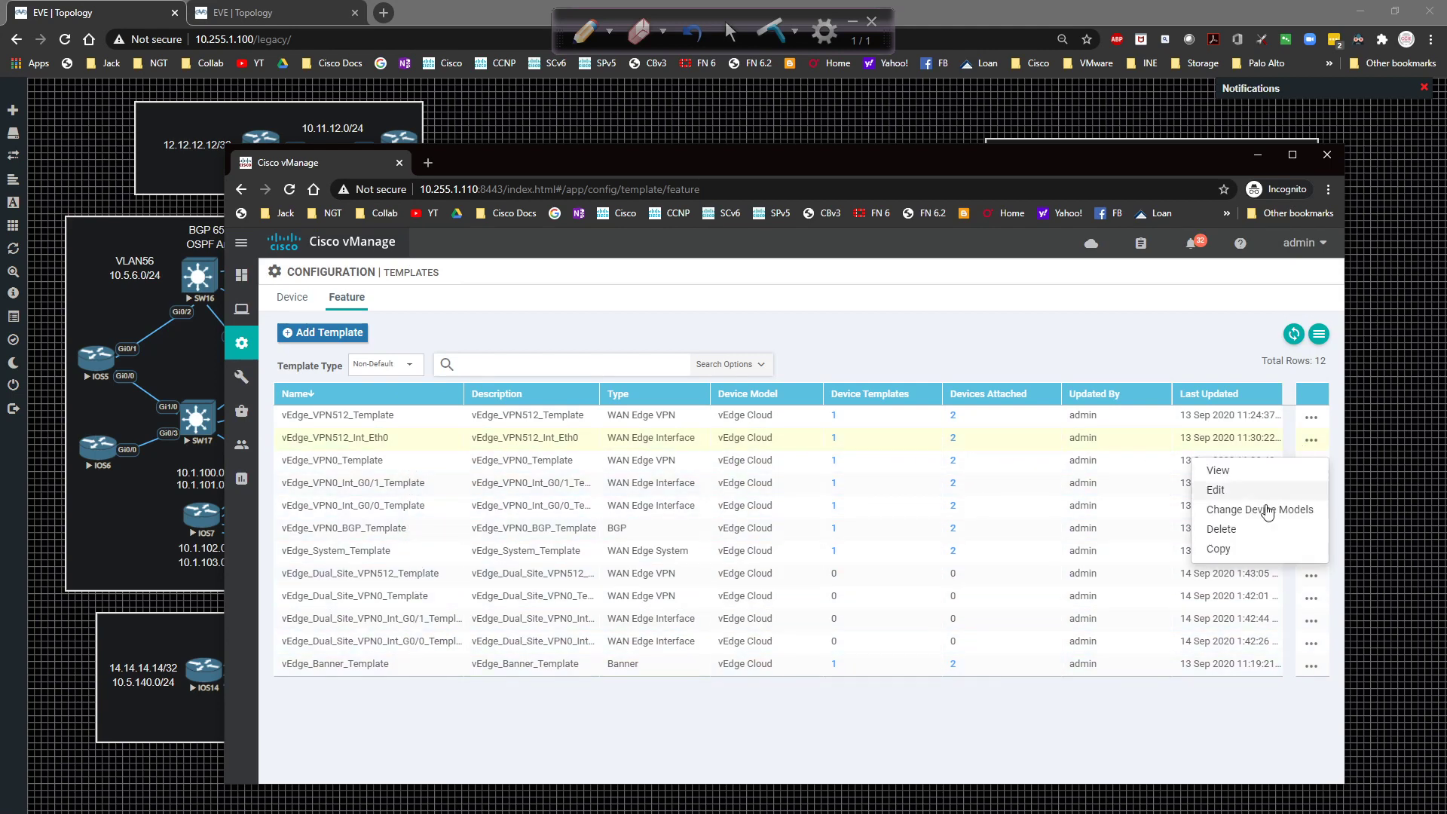
pyautogui.click(1248, 550)
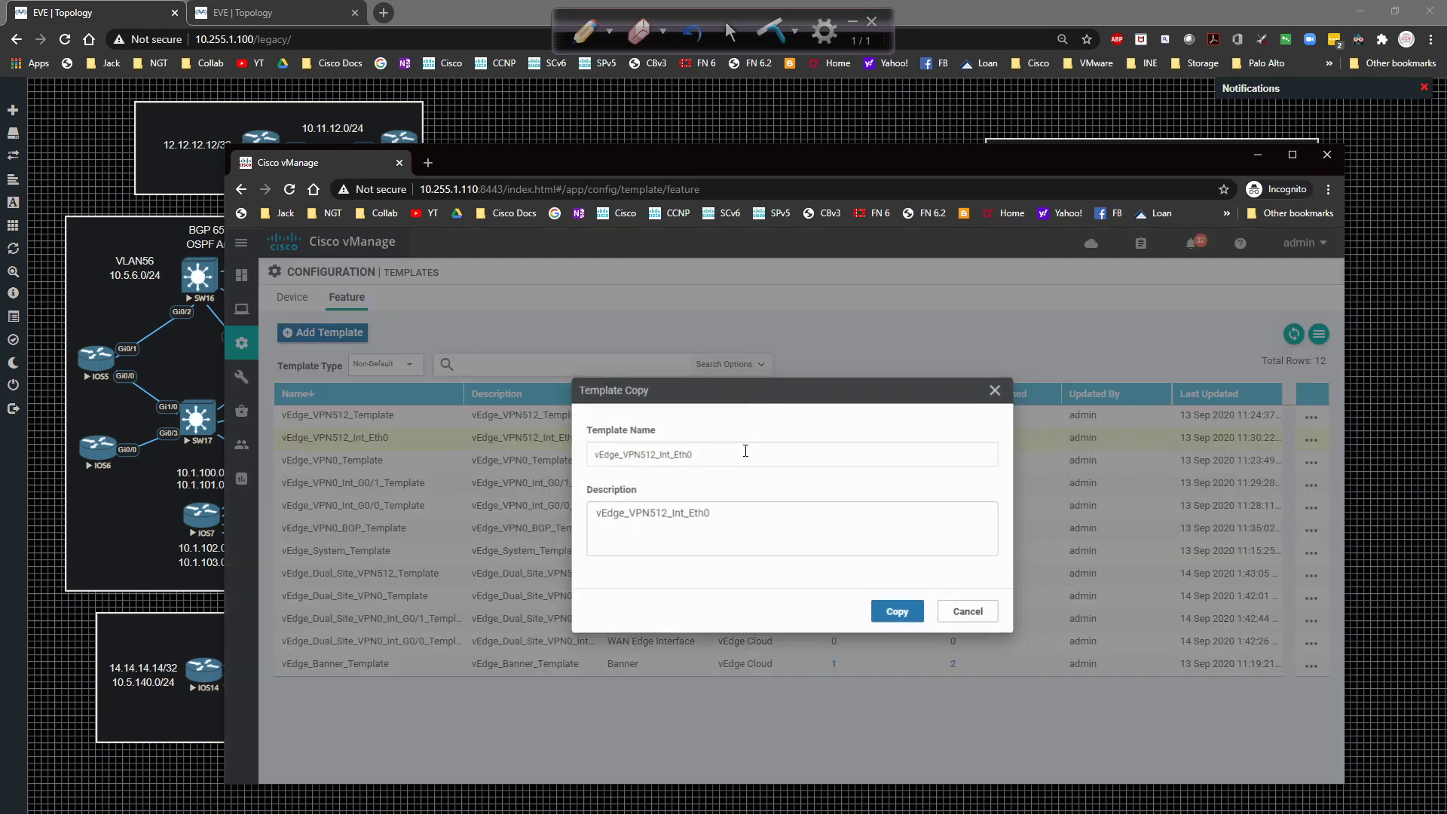
pyautogui.click(617, 453)
pyautogui.write('Dual_')
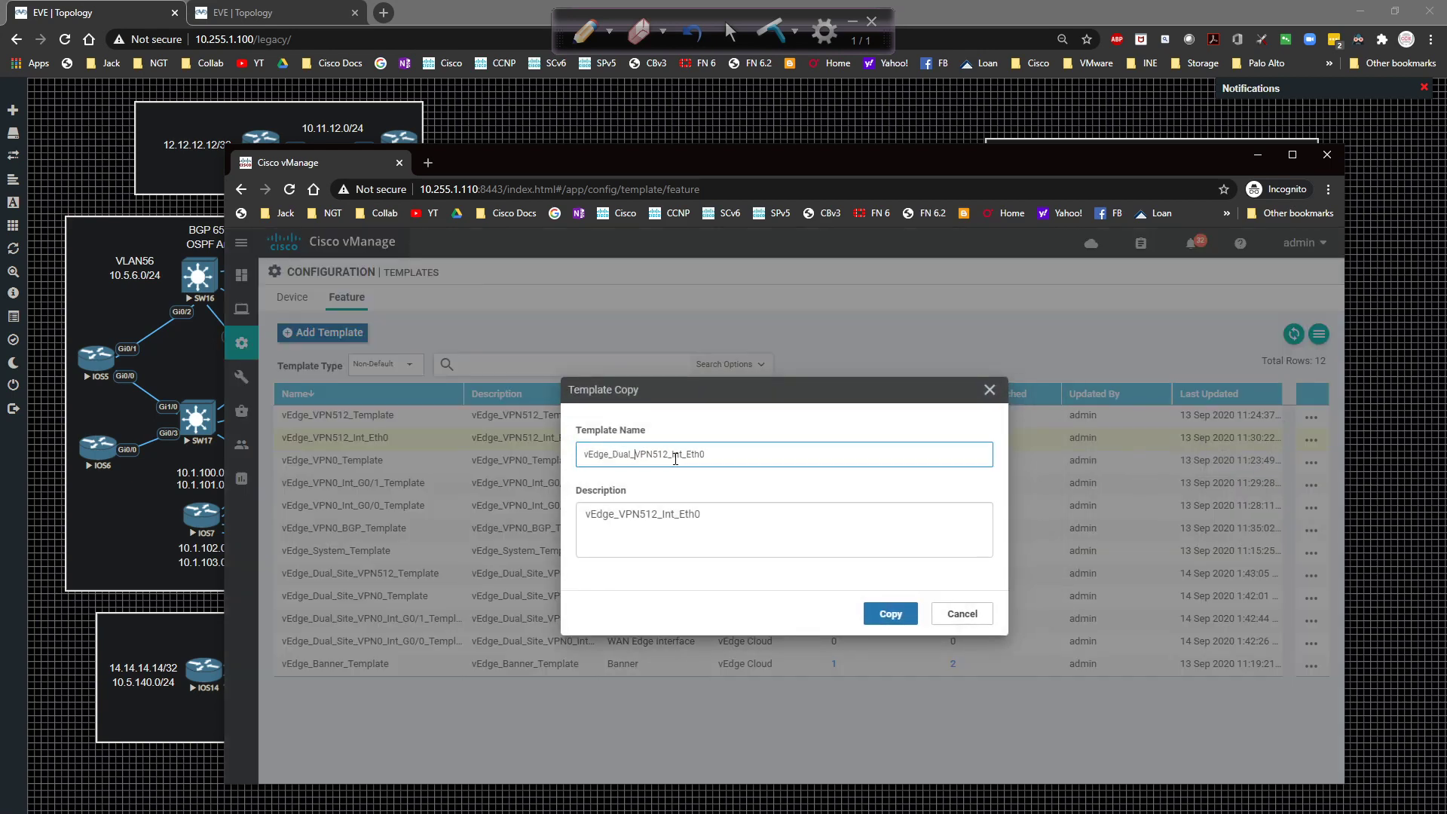
pyautogui.write('Site_')
pyautogui.hotkey('ctrl', 'a')
pyautogui.hotkey('ctrl', 'c')
pyautogui.press('Tab')
pyautogui.hotkey('ctrl', 'a')
pyautogui.hotkey('ctrl', 'v')
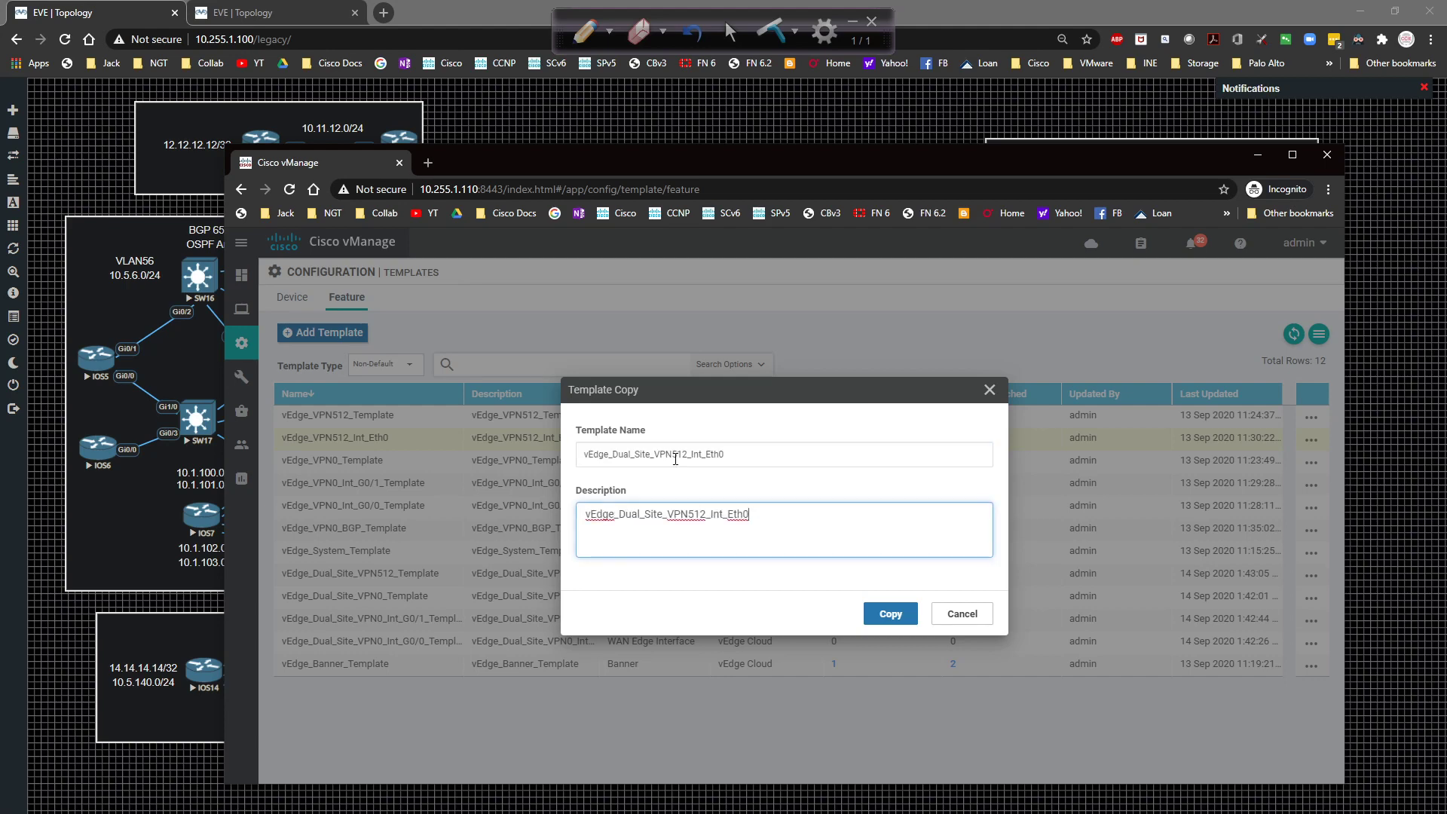
pyautogui.click(893, 618)
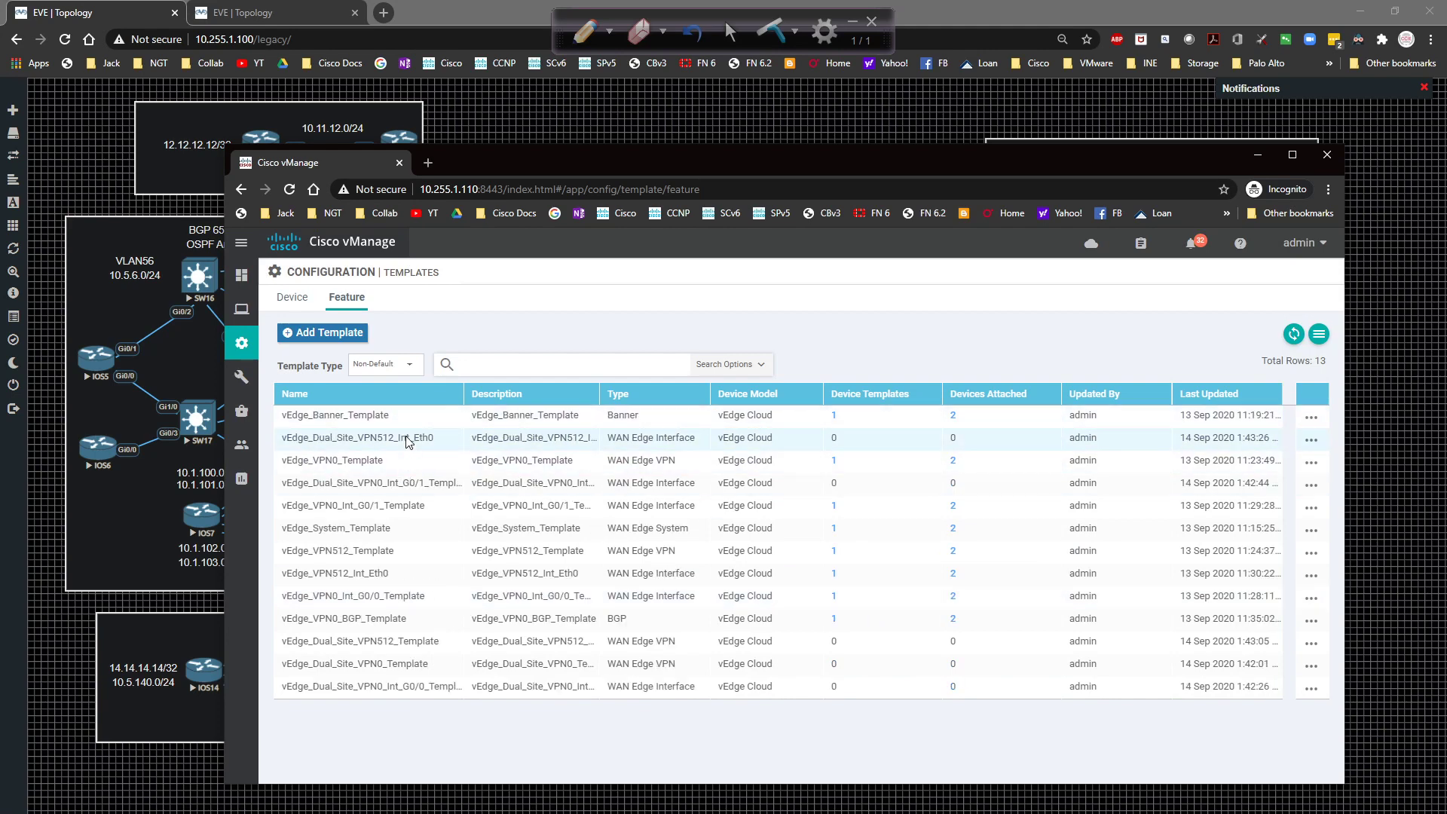
# Sort by Name and start a Dual_Site_ copy of vEdge_VPN0_BGP_Template, copying the name into the description.
pyautogui.click(385, 396)
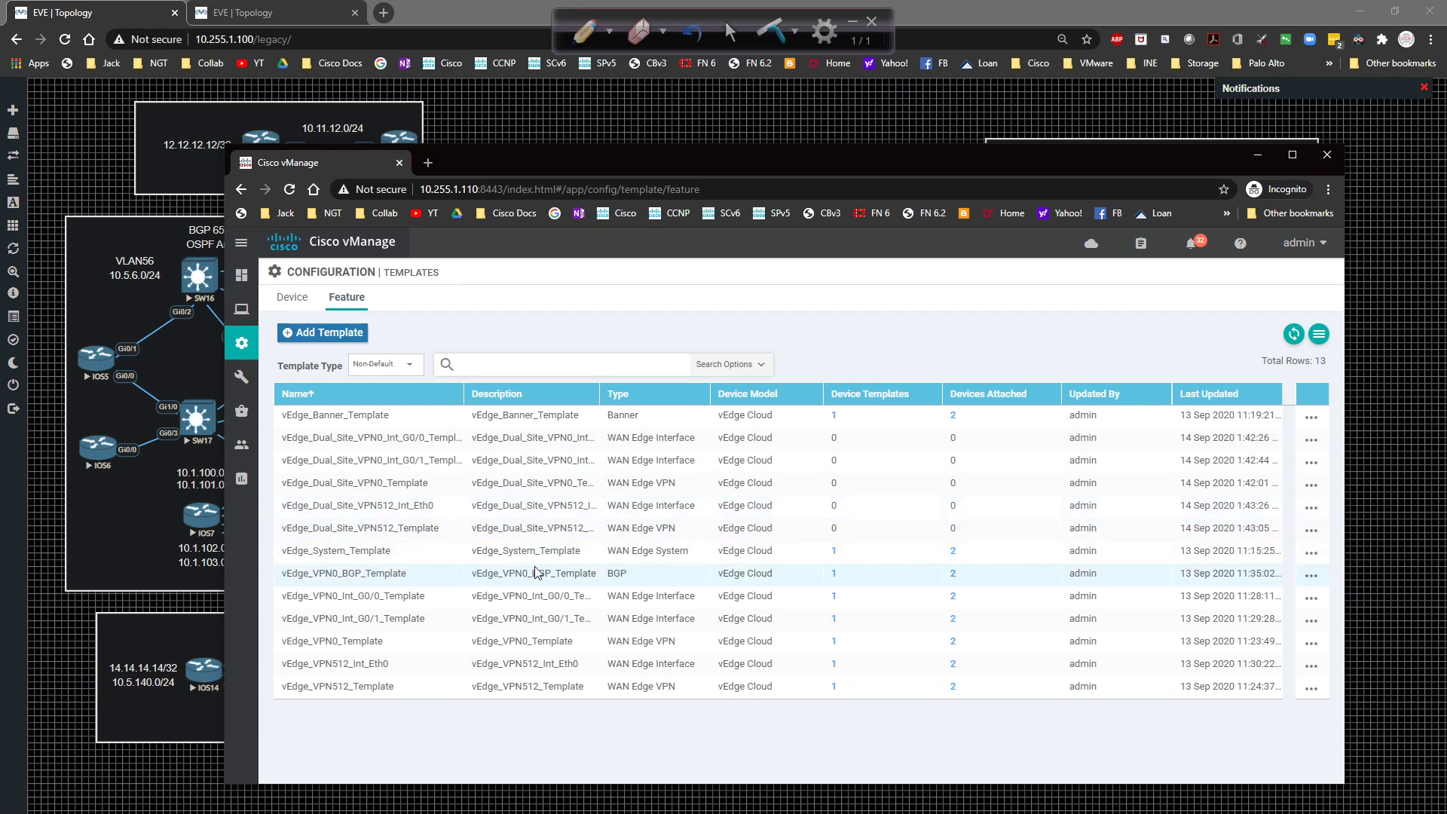
pyautogui.click(1311, 575)
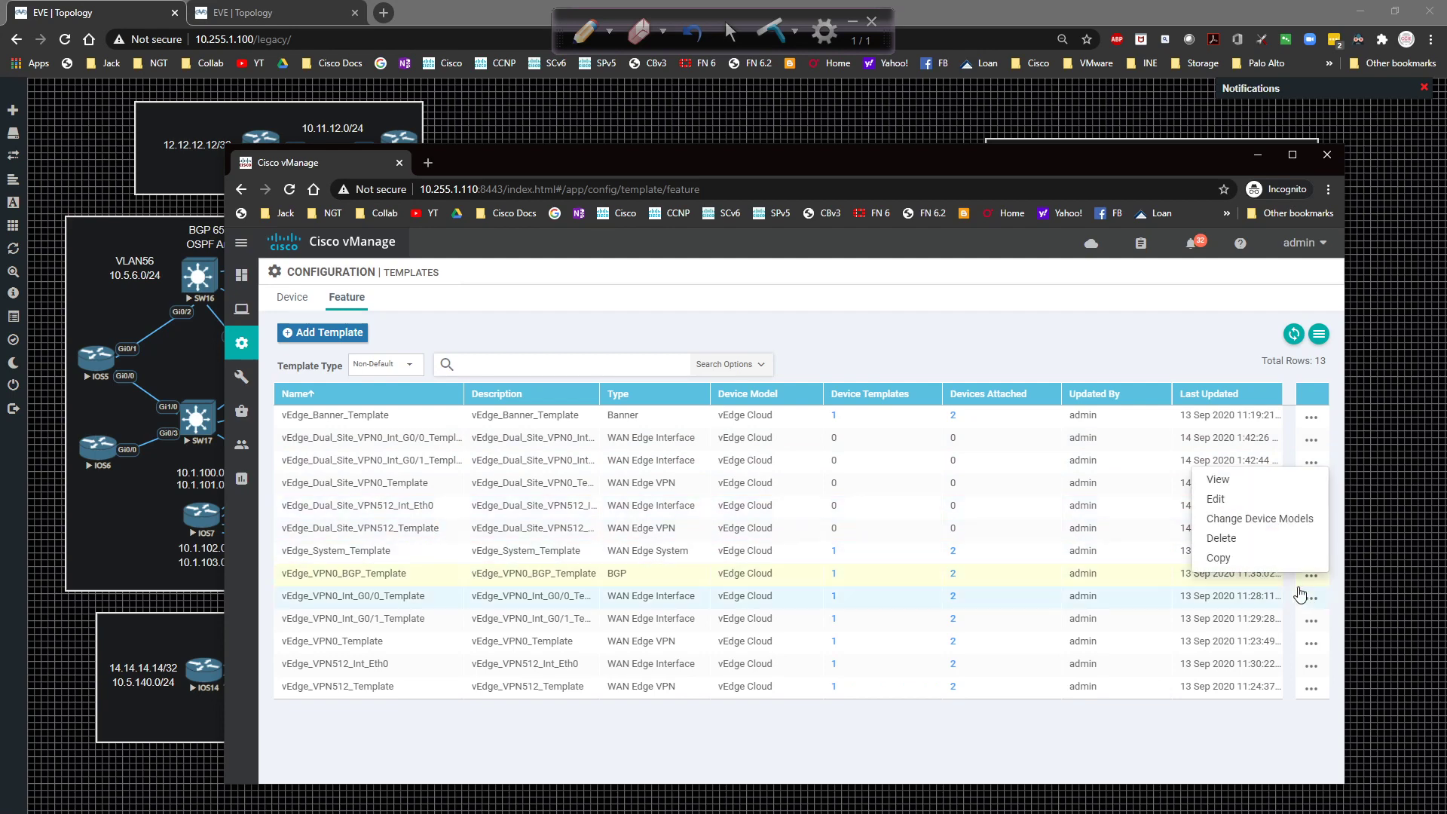
pyautogui.click(1257, 557)
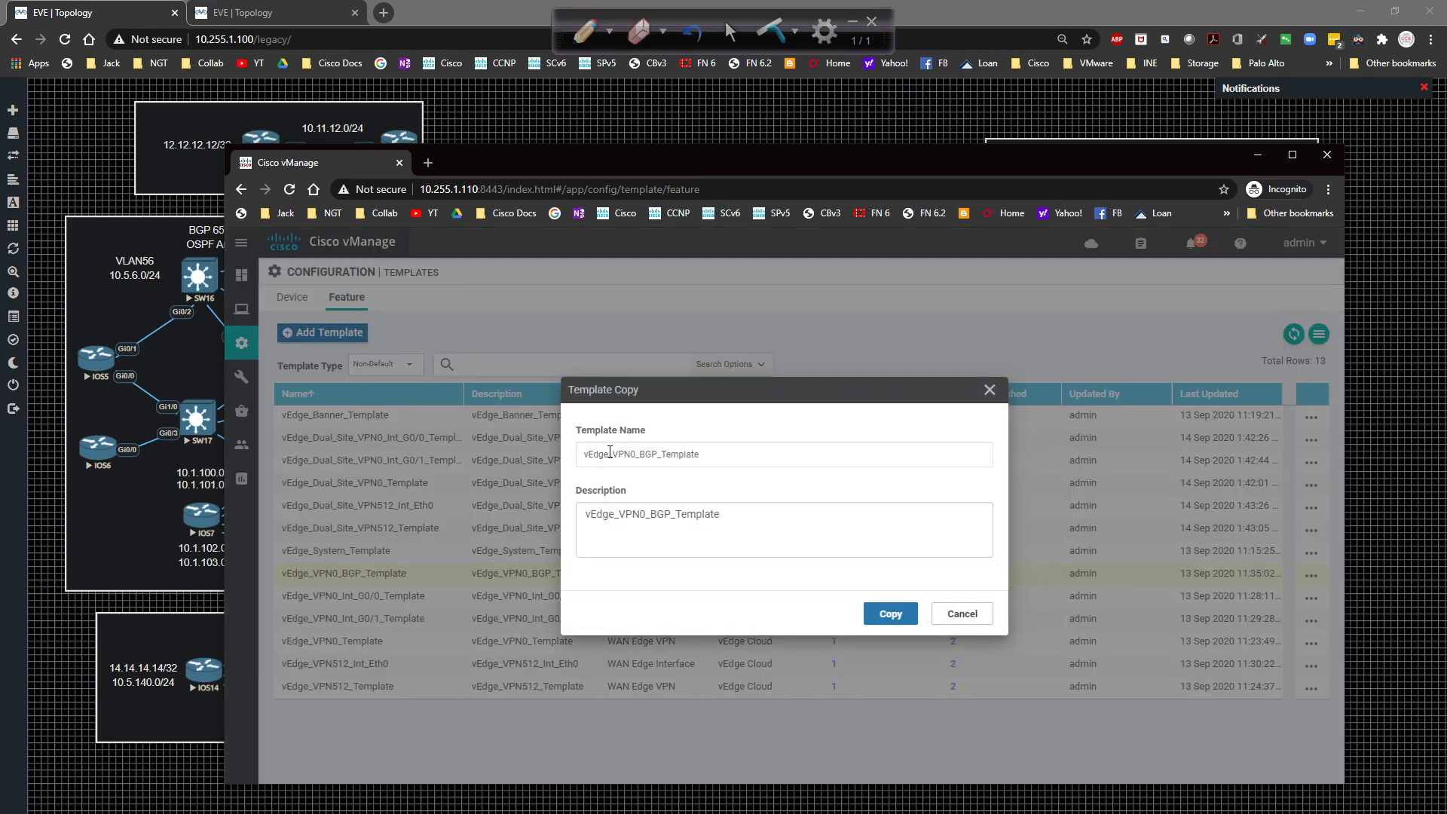
pyautogui.click(619, 455)
pyautogui.write('Dual_')
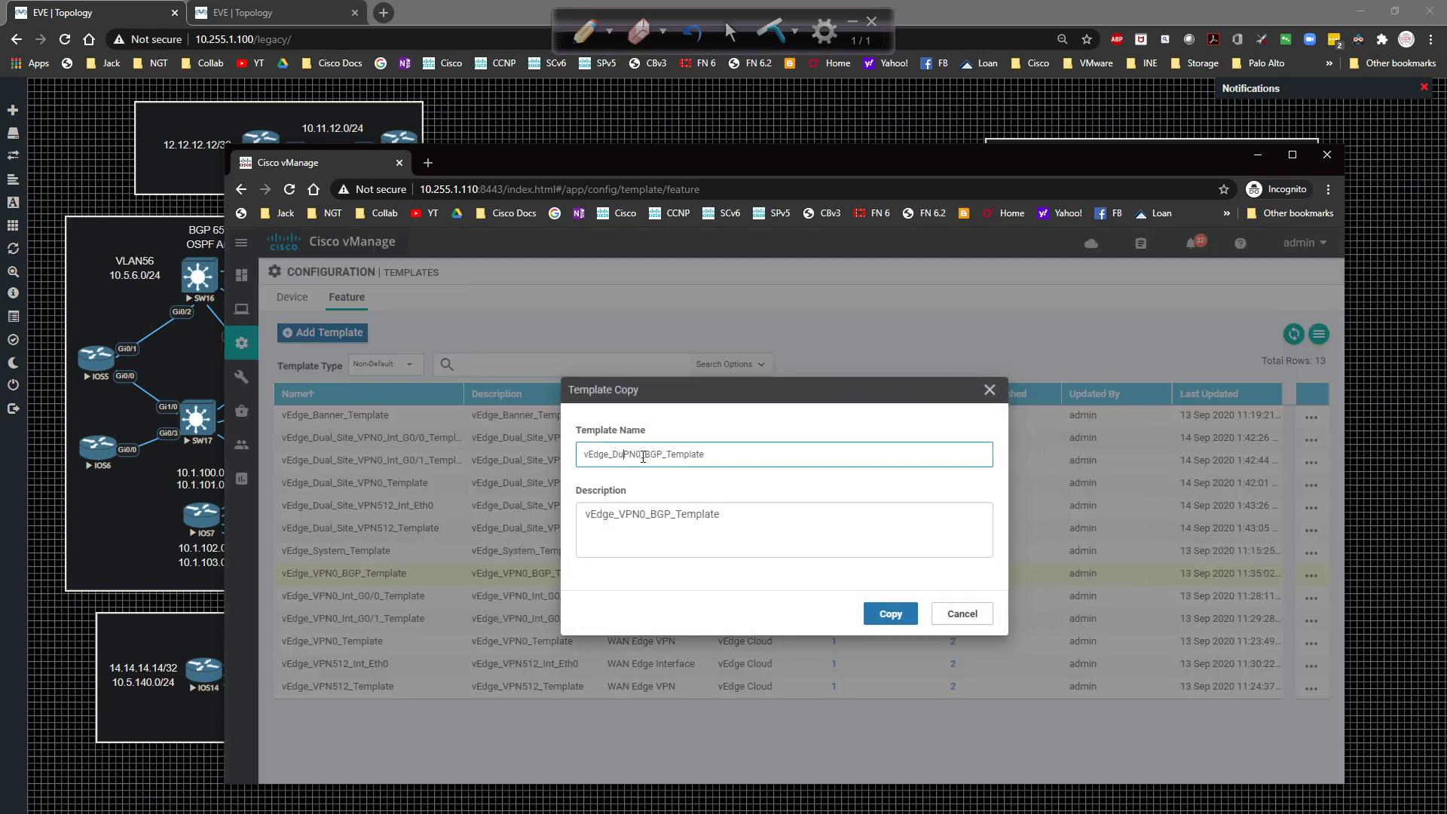
pyautogui.write('Site_')
pyautogui.hotkey('ctrl', 'a')
pyautogui.hotkey('ctrl', 'c')
pyautogui.press('Tab')
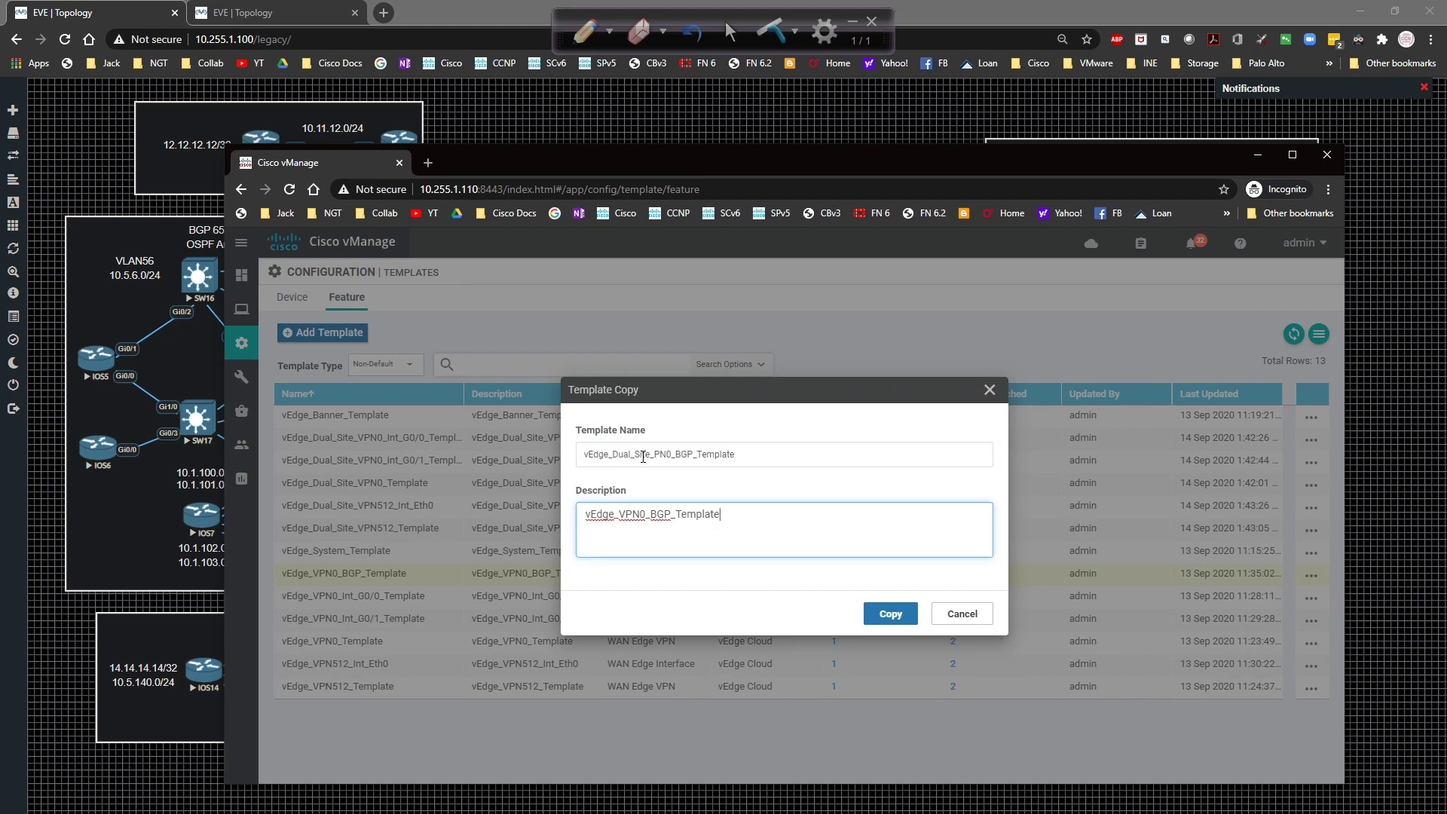
pyautogui.hotkey('ctrl', 'a')
pyautogui.hotkey('ctrl', 'v')
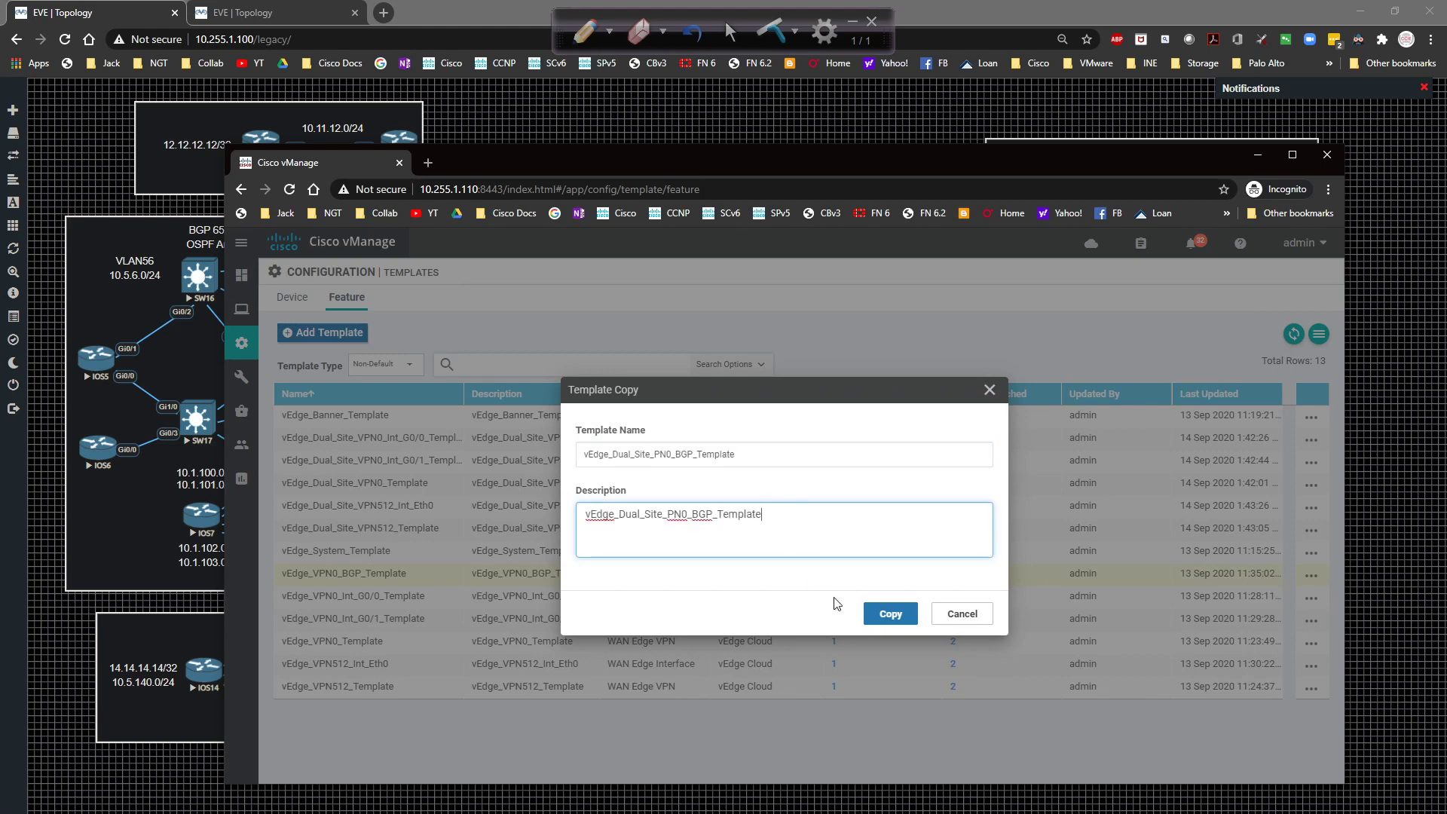
# Restore the missing V in name and description, and create vEdge_Dual_Site_VPN0_BGP_Template.
pyautogui.click(656, 455)
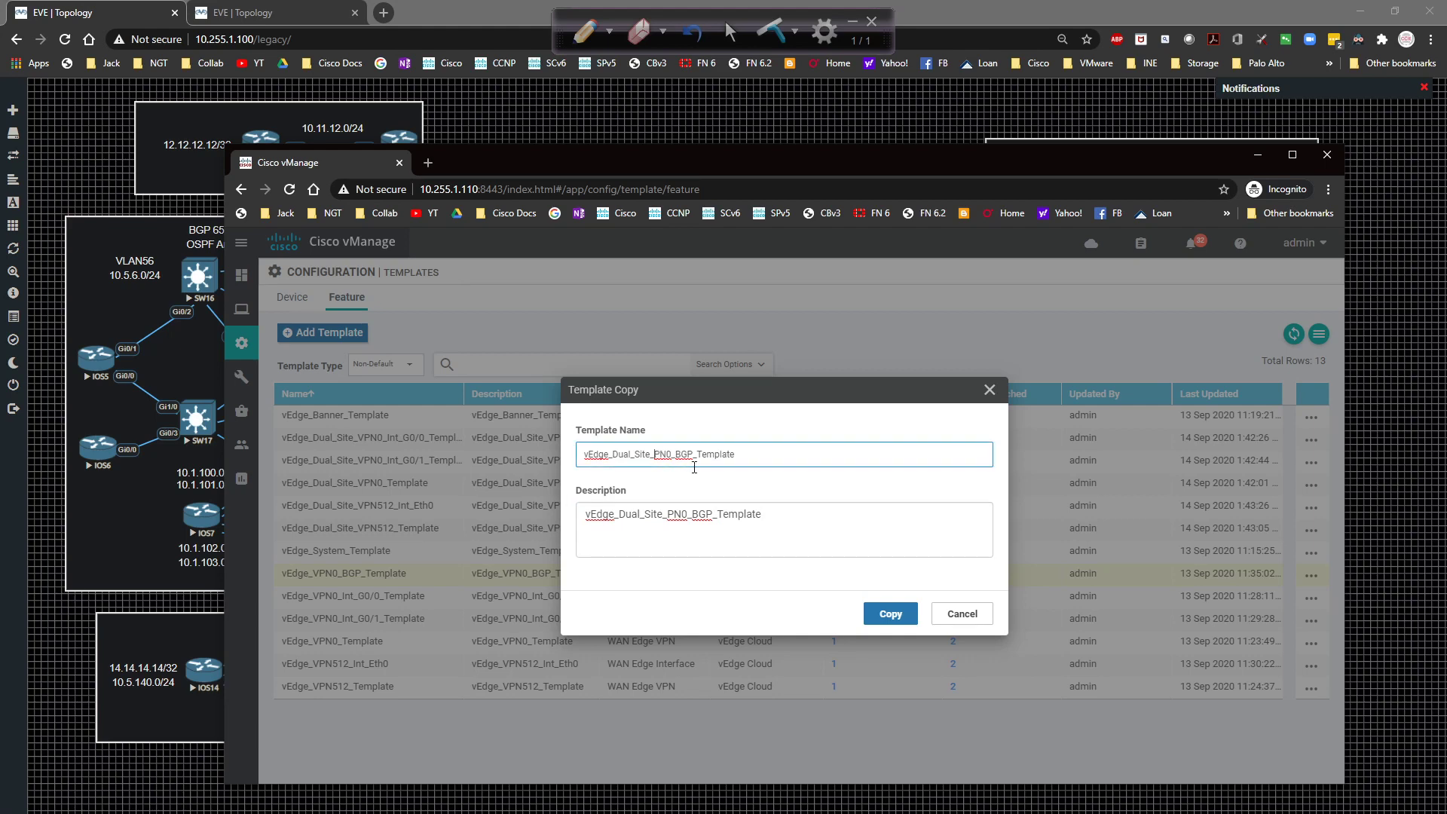
pyautogui.write('V')
pyautogui.click(671, 514)
pyautogui.write('V')
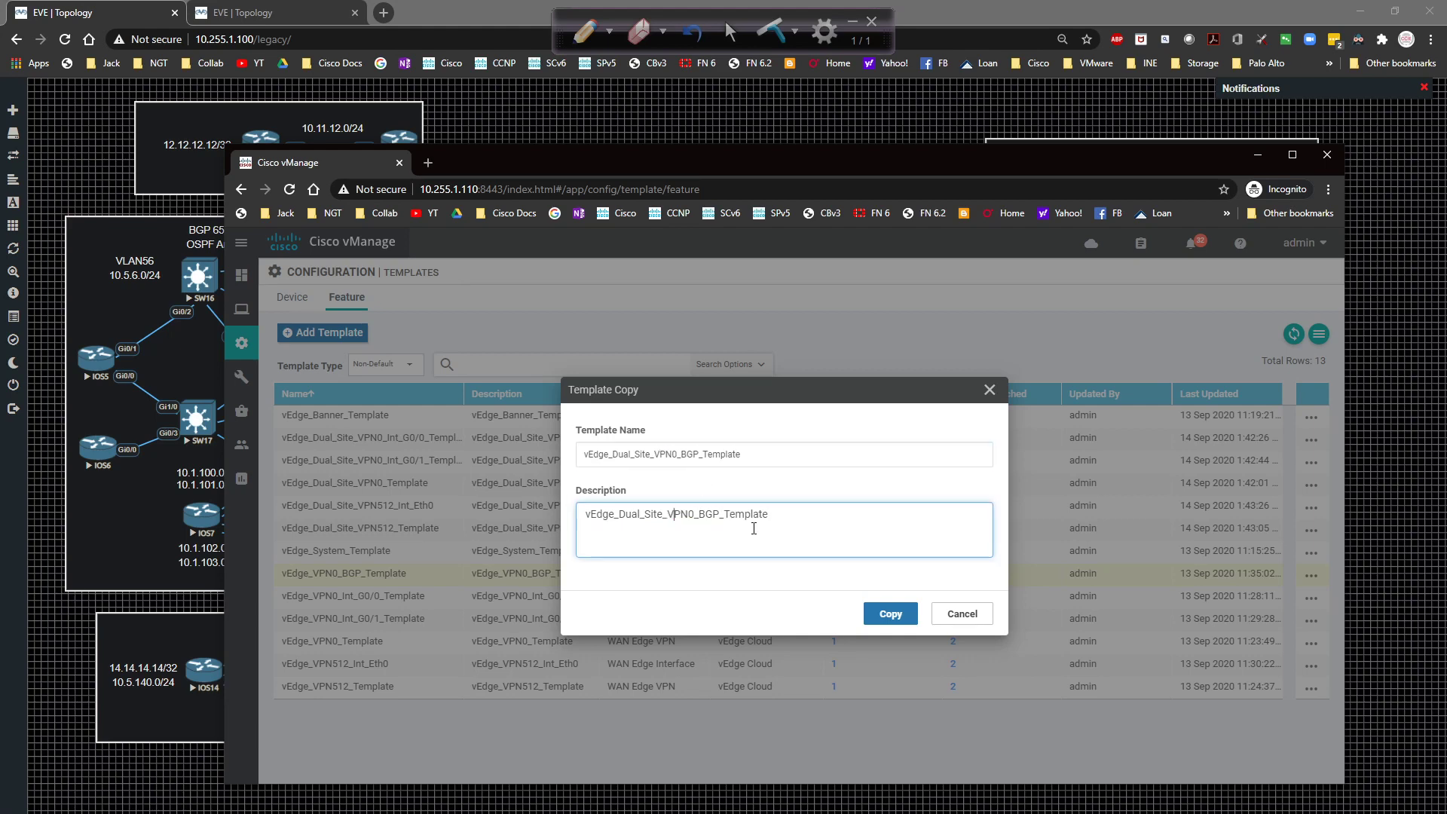
pyautogui.click(888, 613)
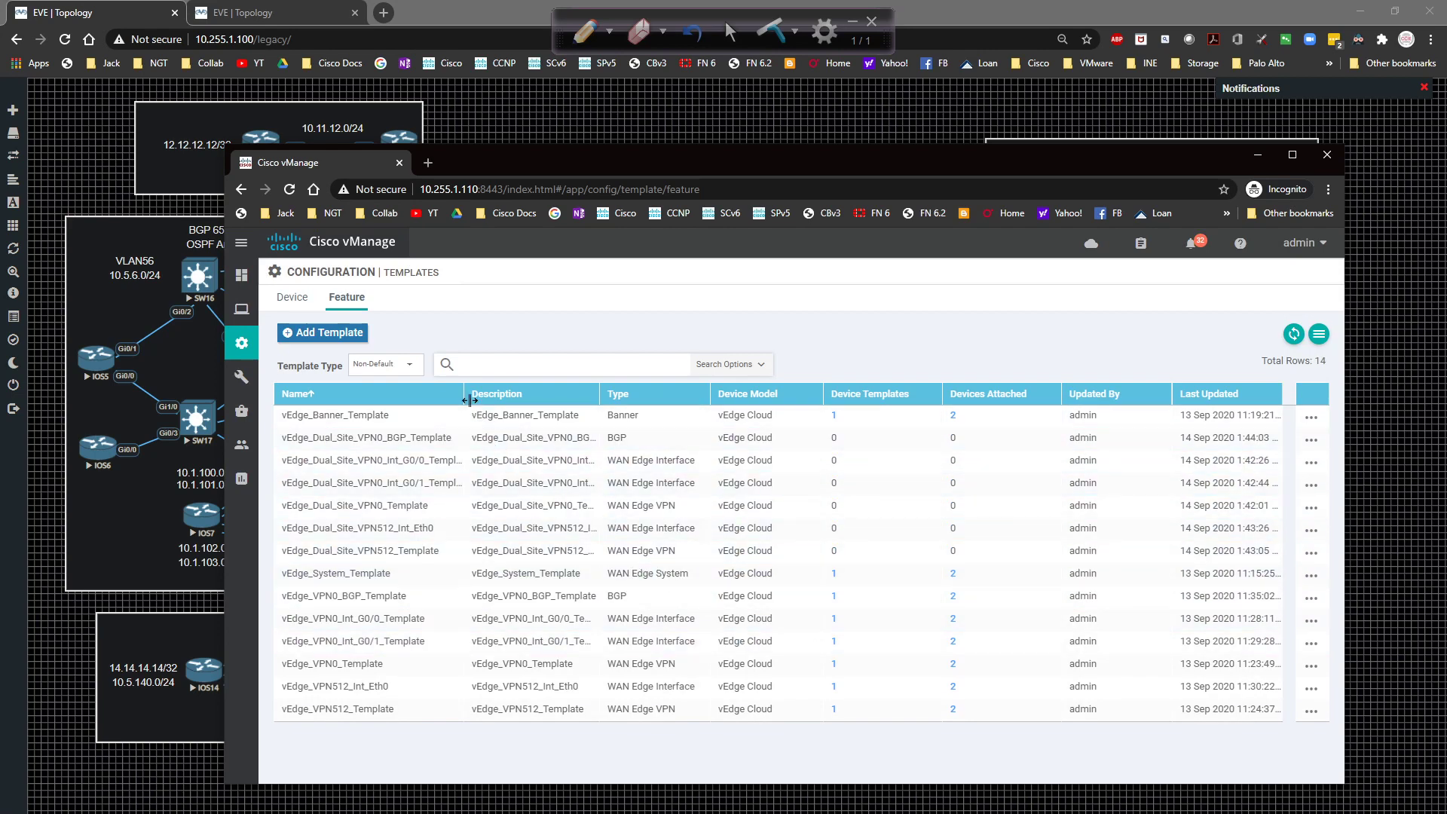
# Review vEdge_Dual_Site_VPN0_Template's 0.0.0.0/0 route, cancel without saving, and widen the Name column.
pyautogui.moveTo(471, 397); pyautogui.dragTo(522, 397)
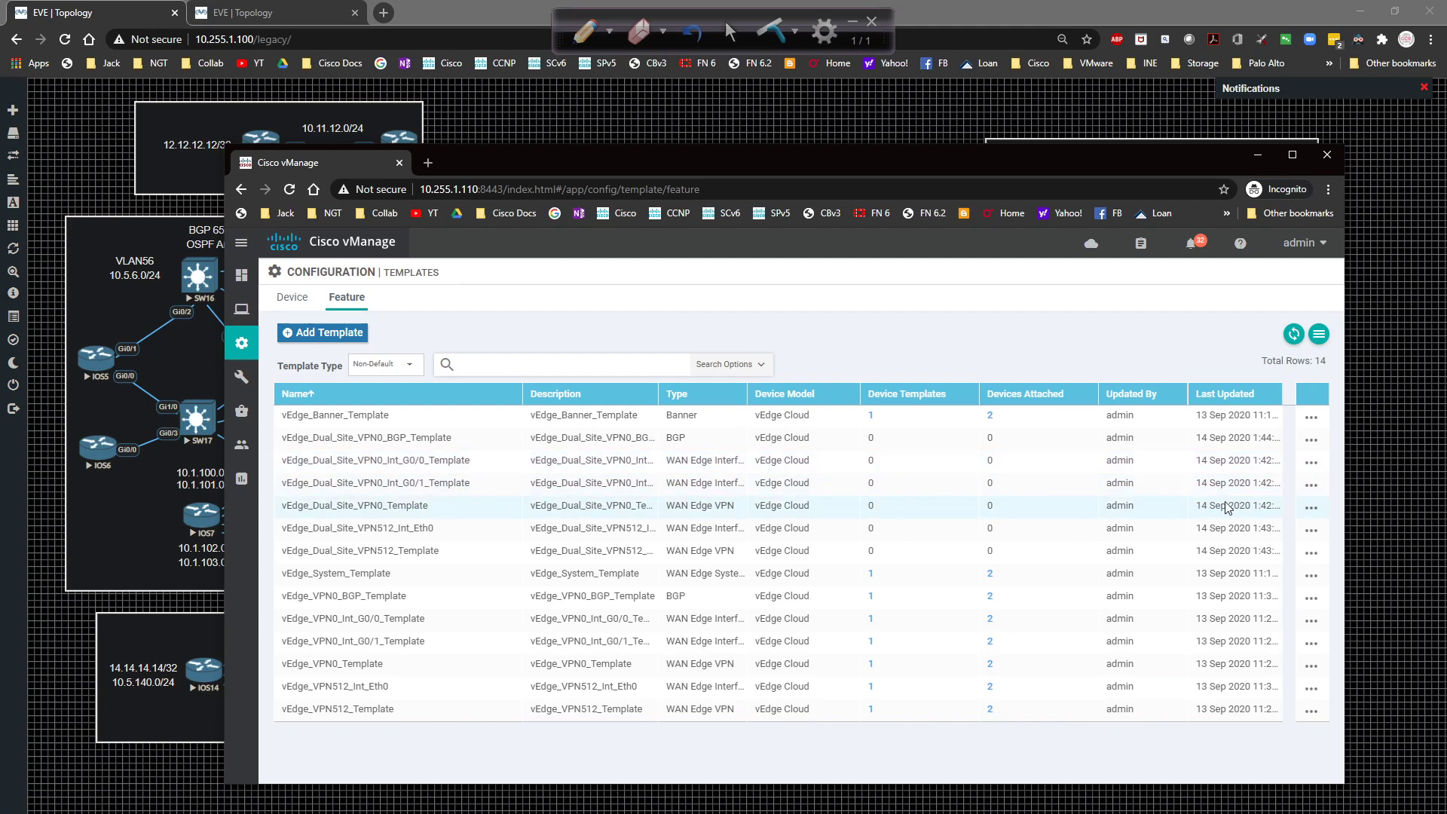
pyautogui.click(1311, 508)
pyautogui.click(1234, 562)
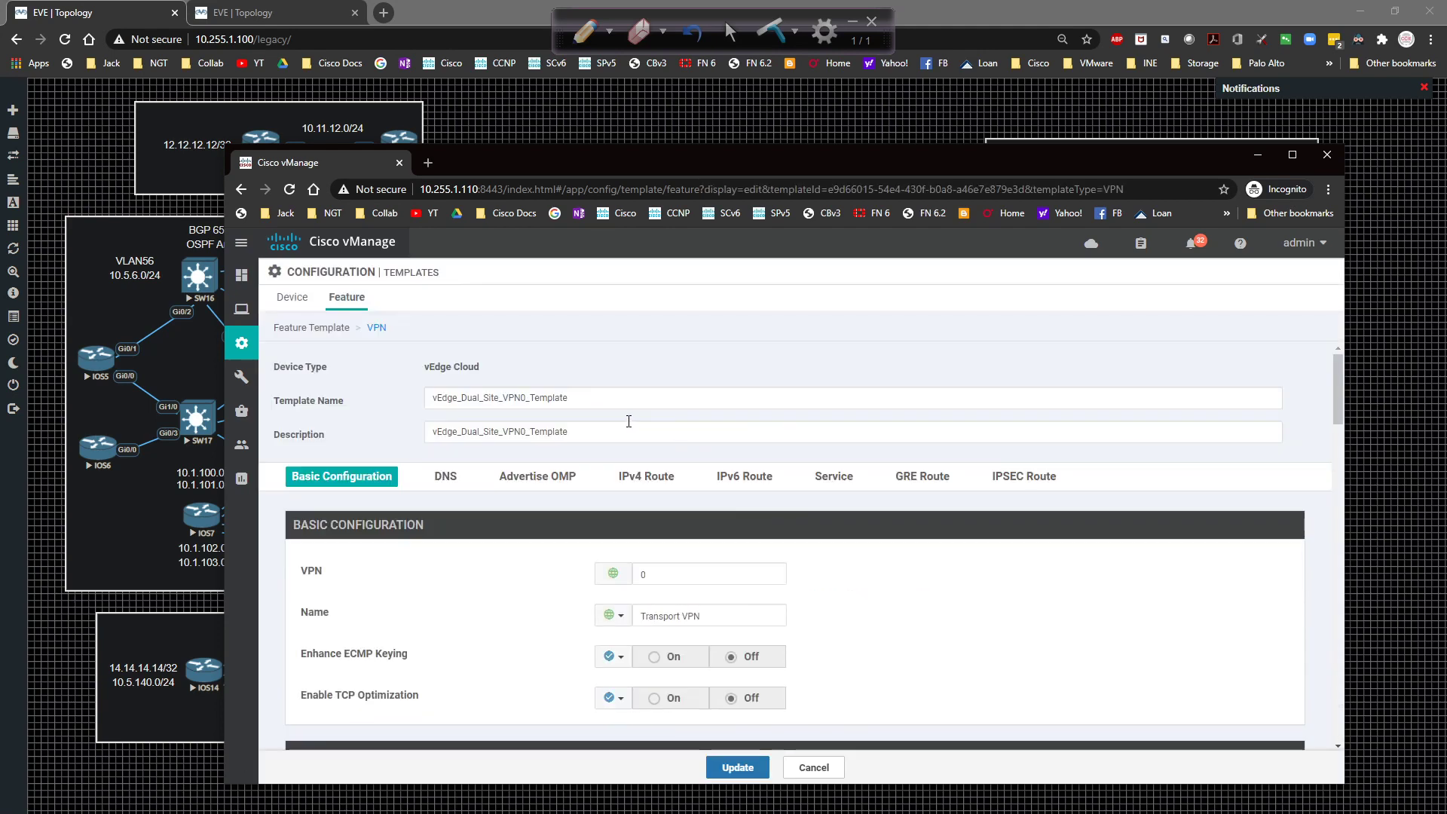
pyautogui.scroll(-5, 713, 463)
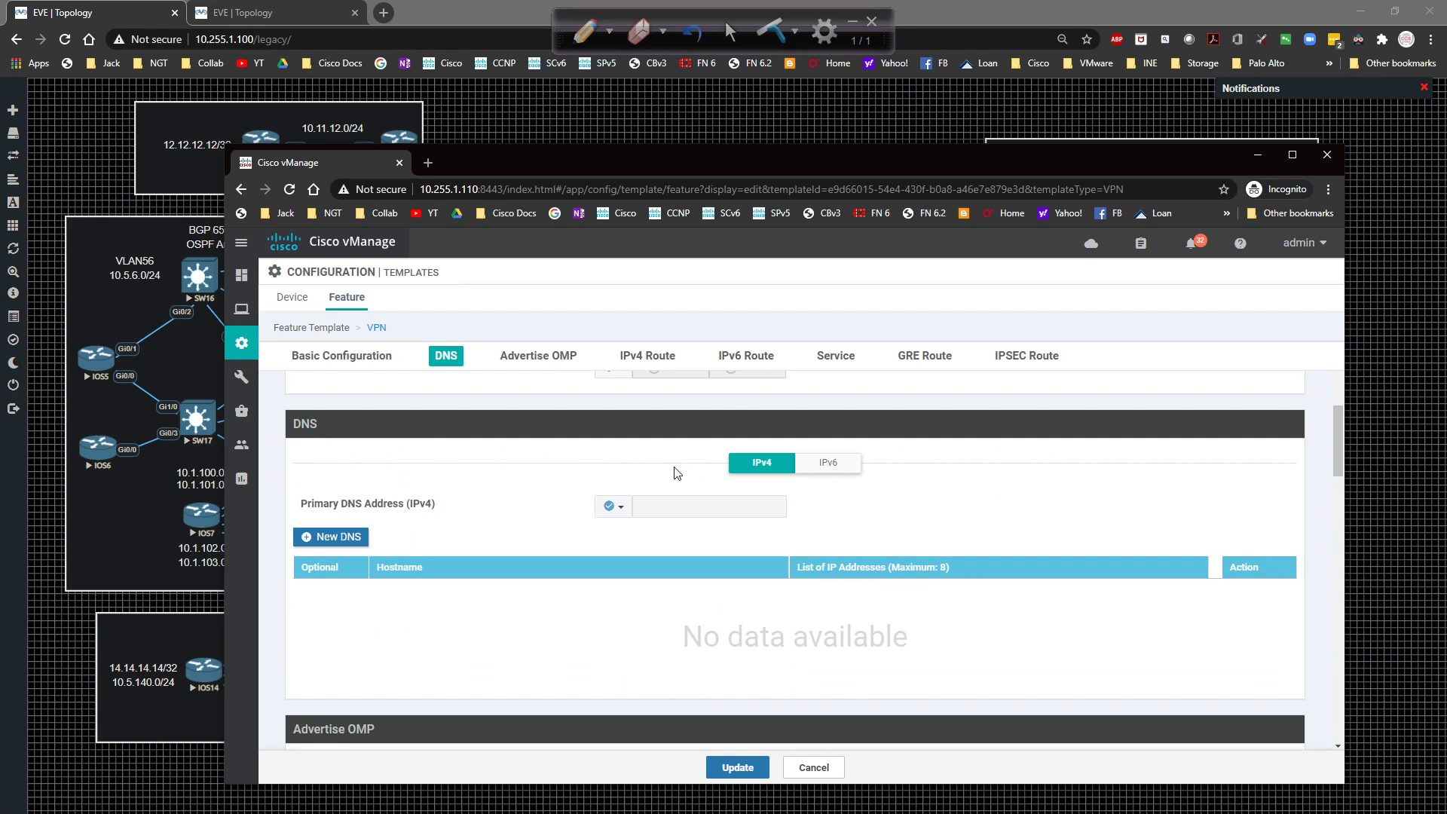
pyautogui.scroll(-10, 675, 473)
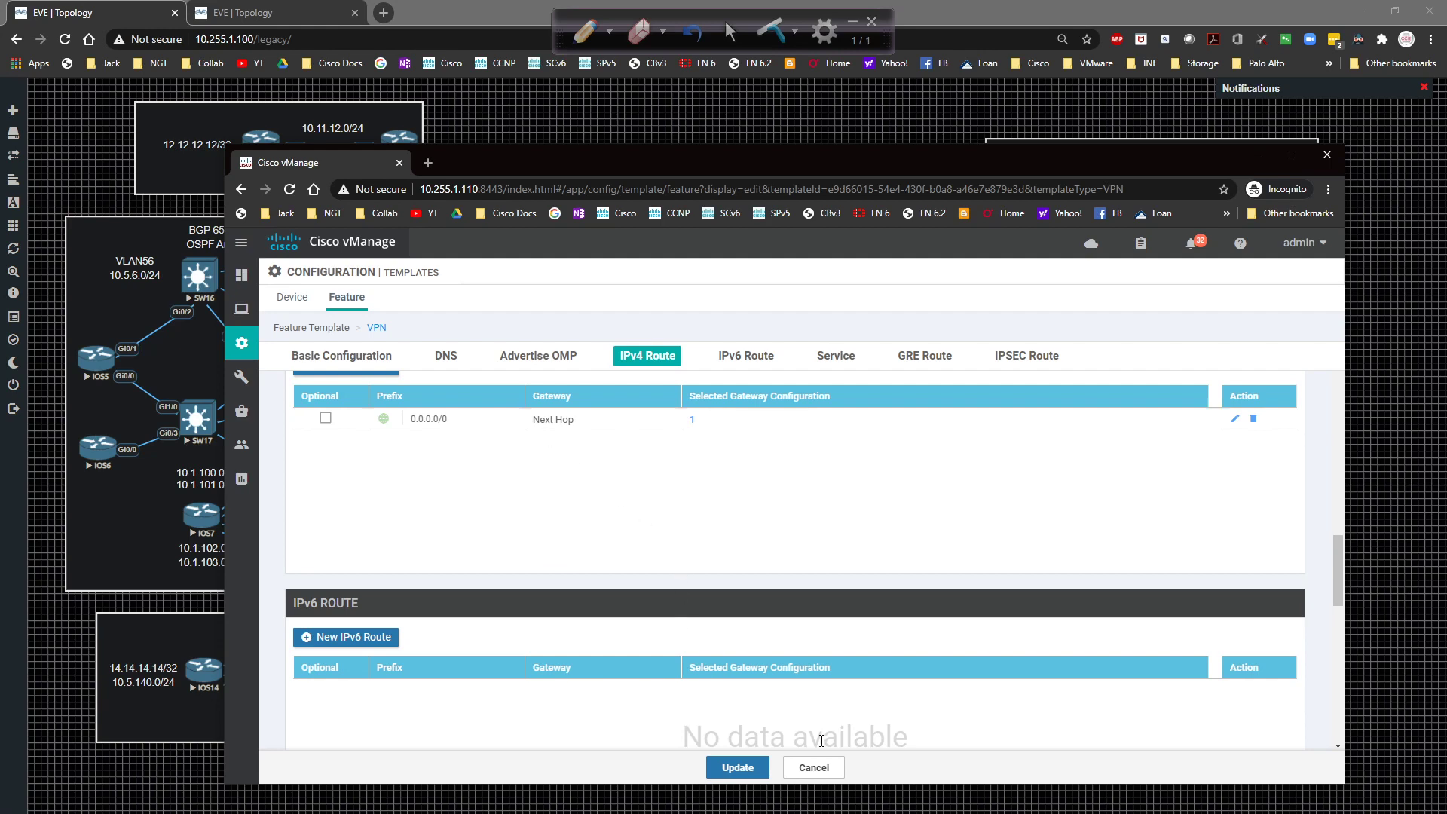
pyautogui.click(814, 767)
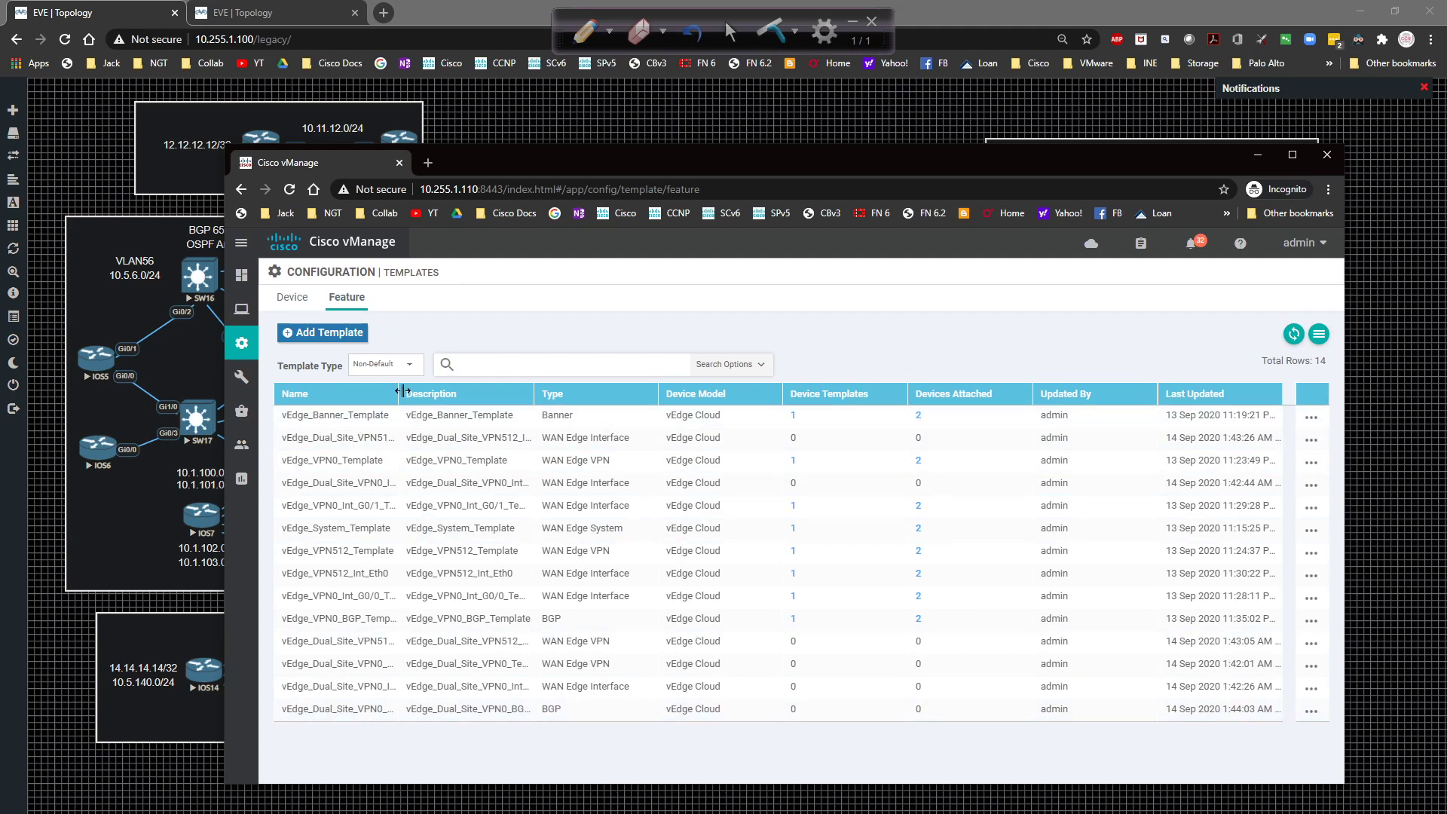
pyautogui.moveTo(401, 391); pyautogui.dragTo(488, 398)
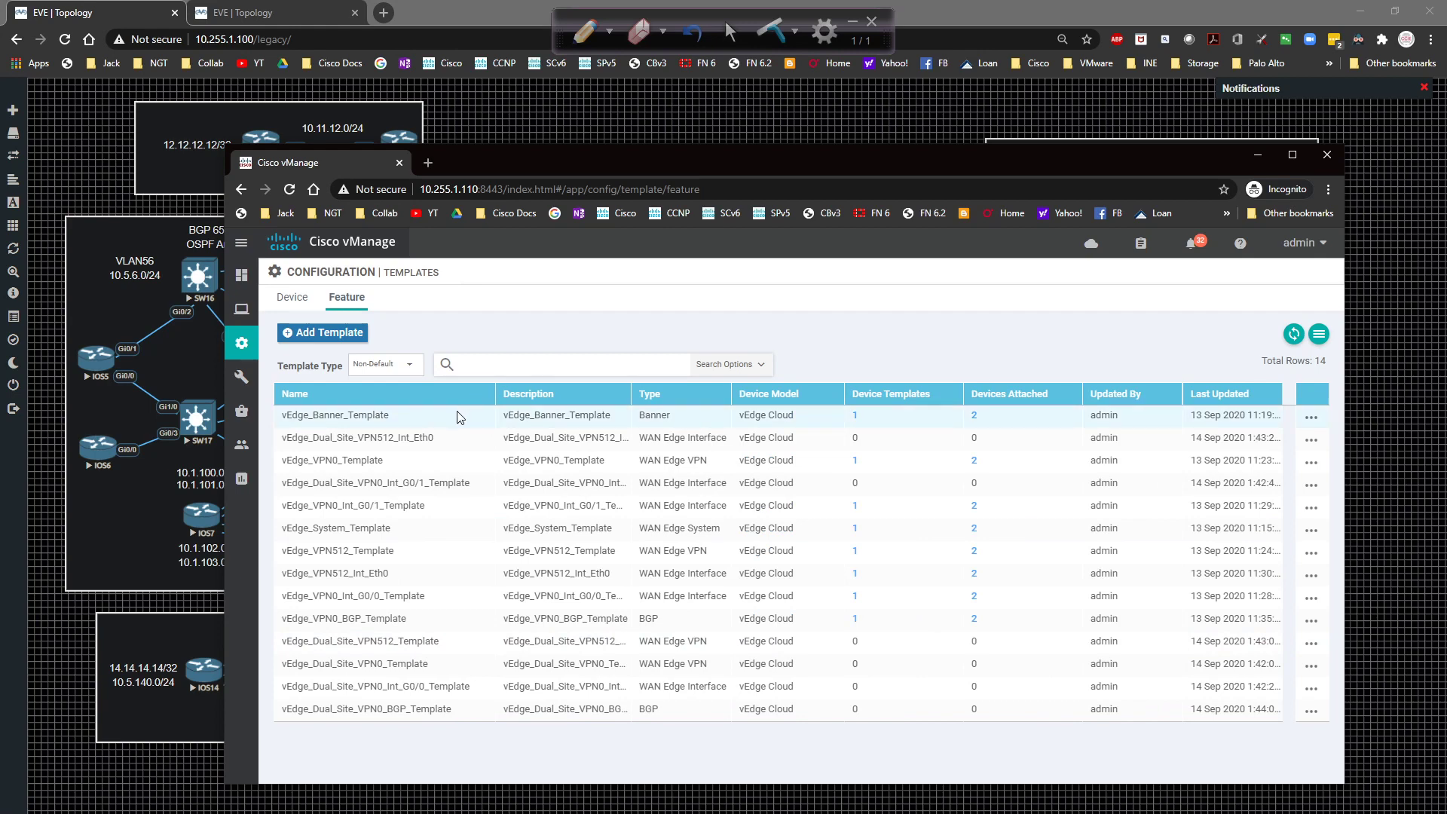
# Start a device template from feature templates with device model vEdge Cloud.
pyautogui.click(293, 299)
pyautogui.click(349, 336)
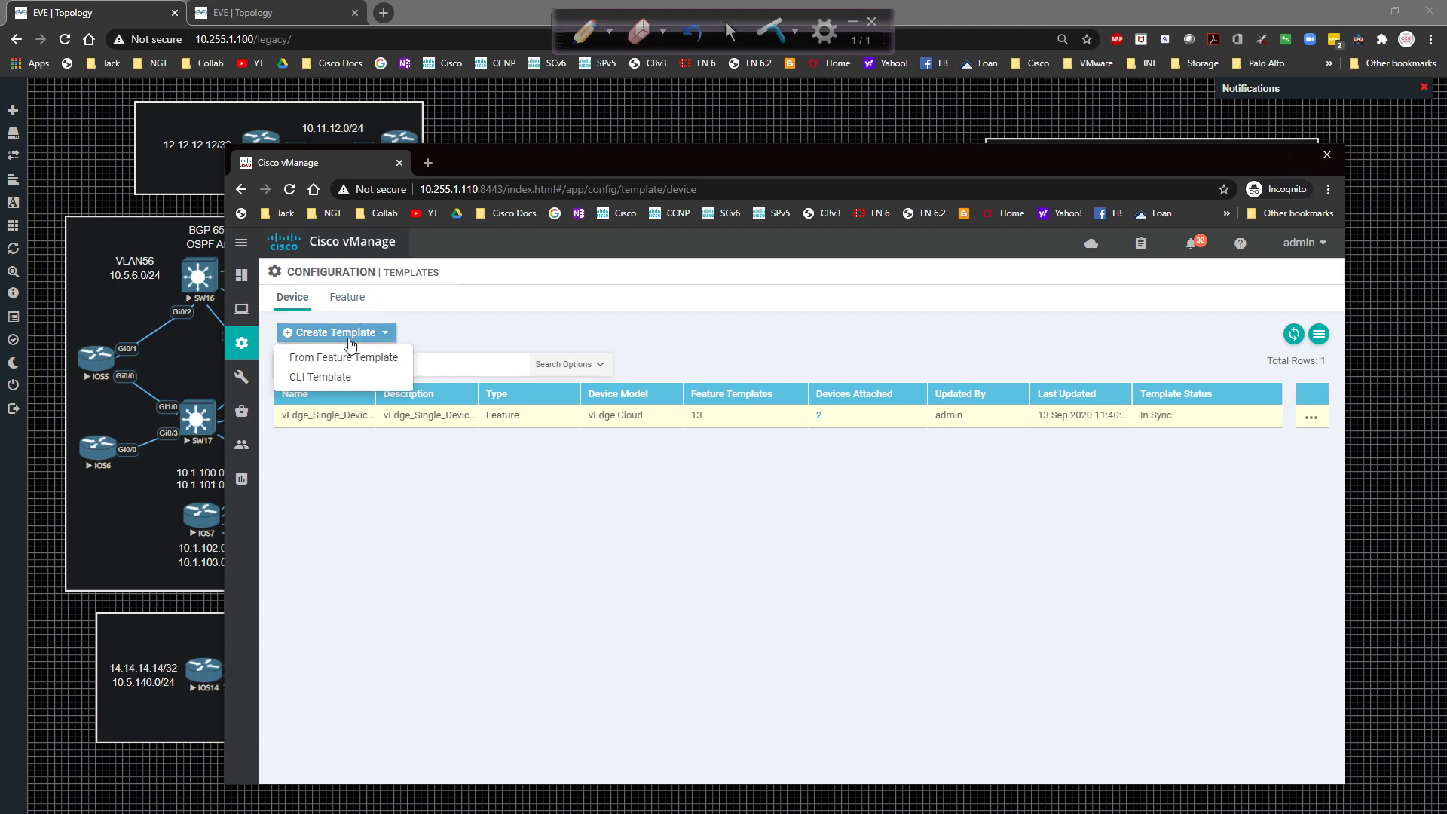
pyautogui.click(347, 359)
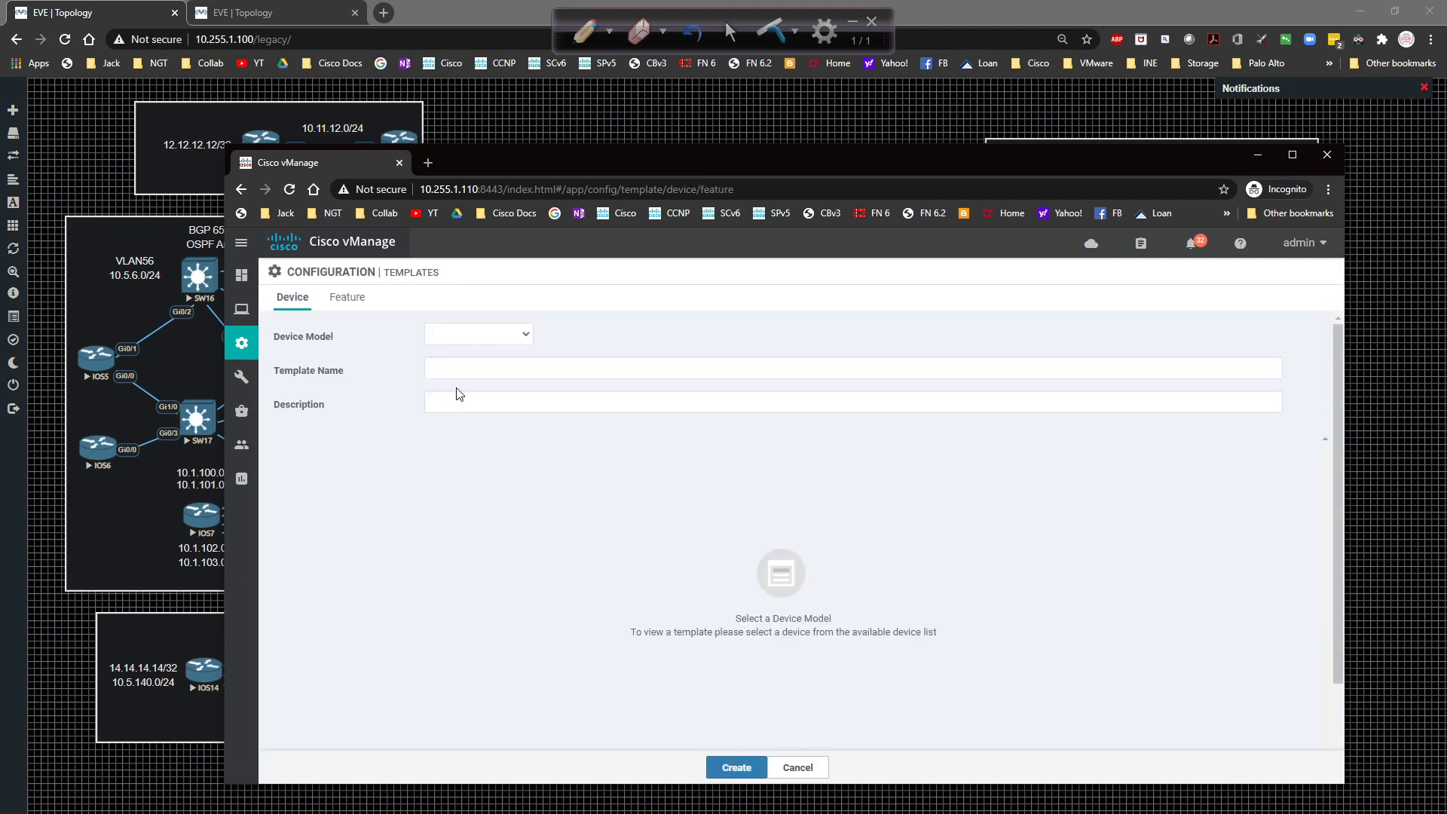
pyautogui.click(486, 338)
pyautogui.scroll(-3, 497, 473)
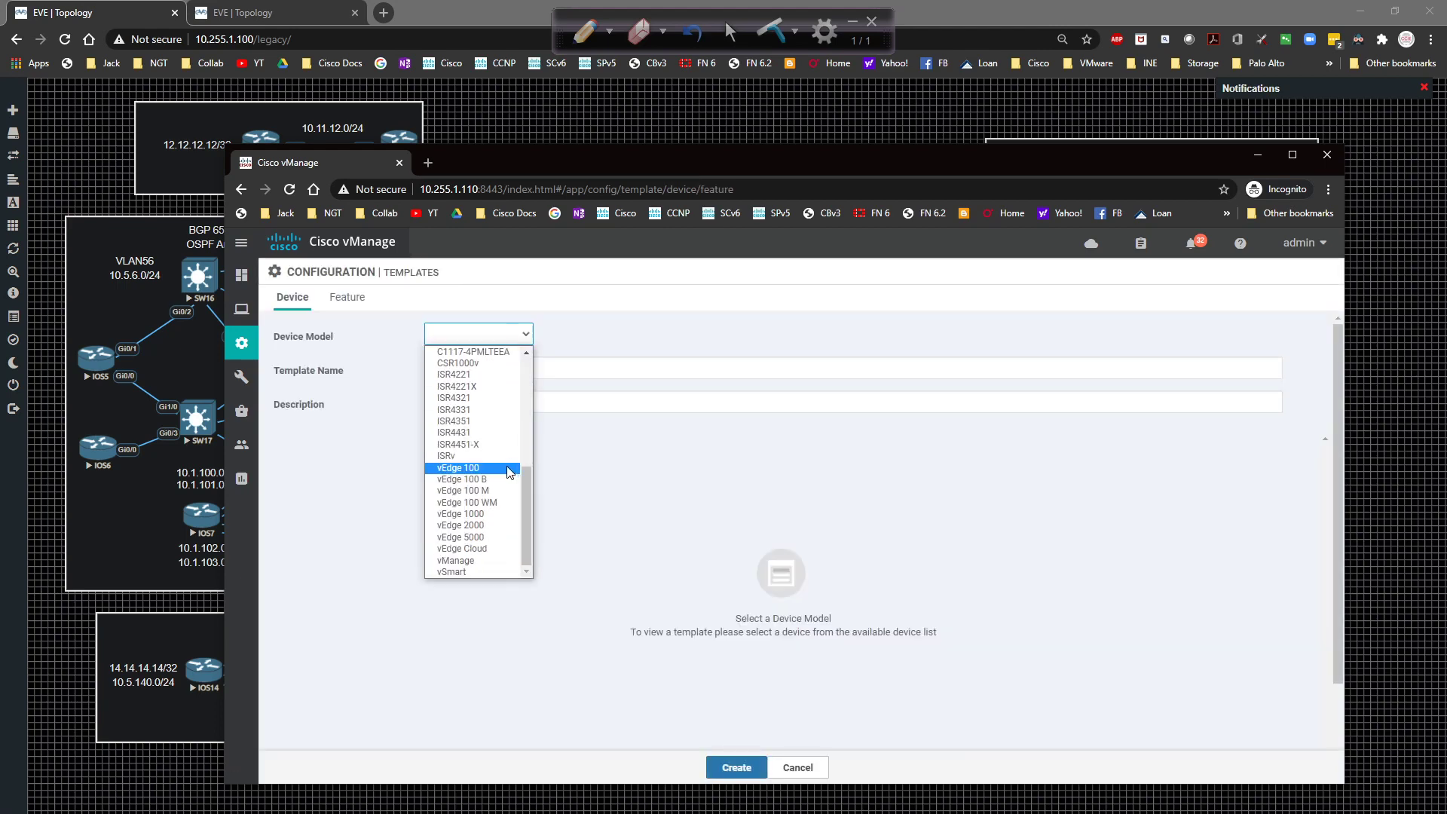
pyautogui.click(498, 548)
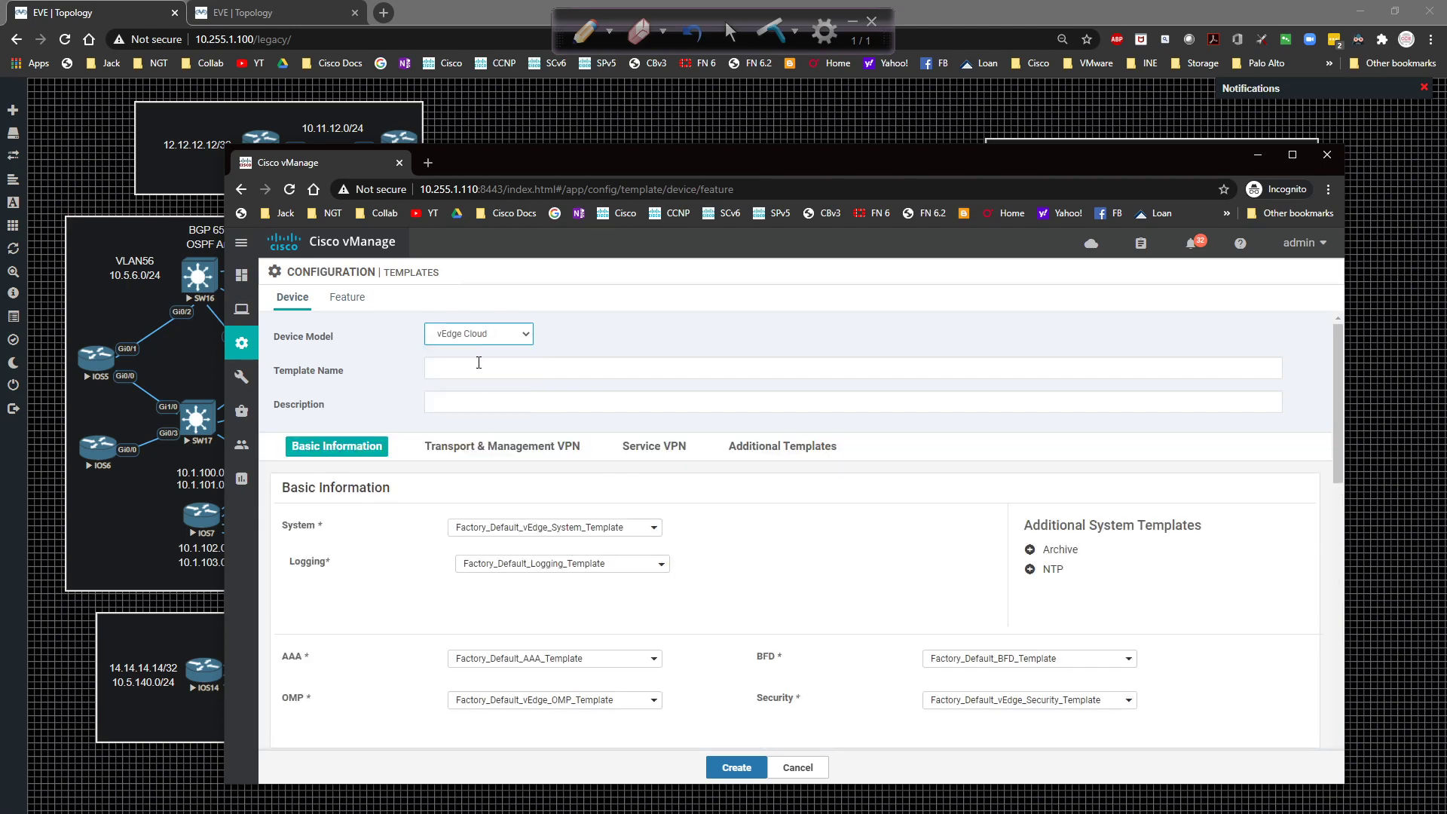
# Name the template vEdge_Dual_Site_Device_Template and use the same text as its description.
pyautogui.click(482, 369)
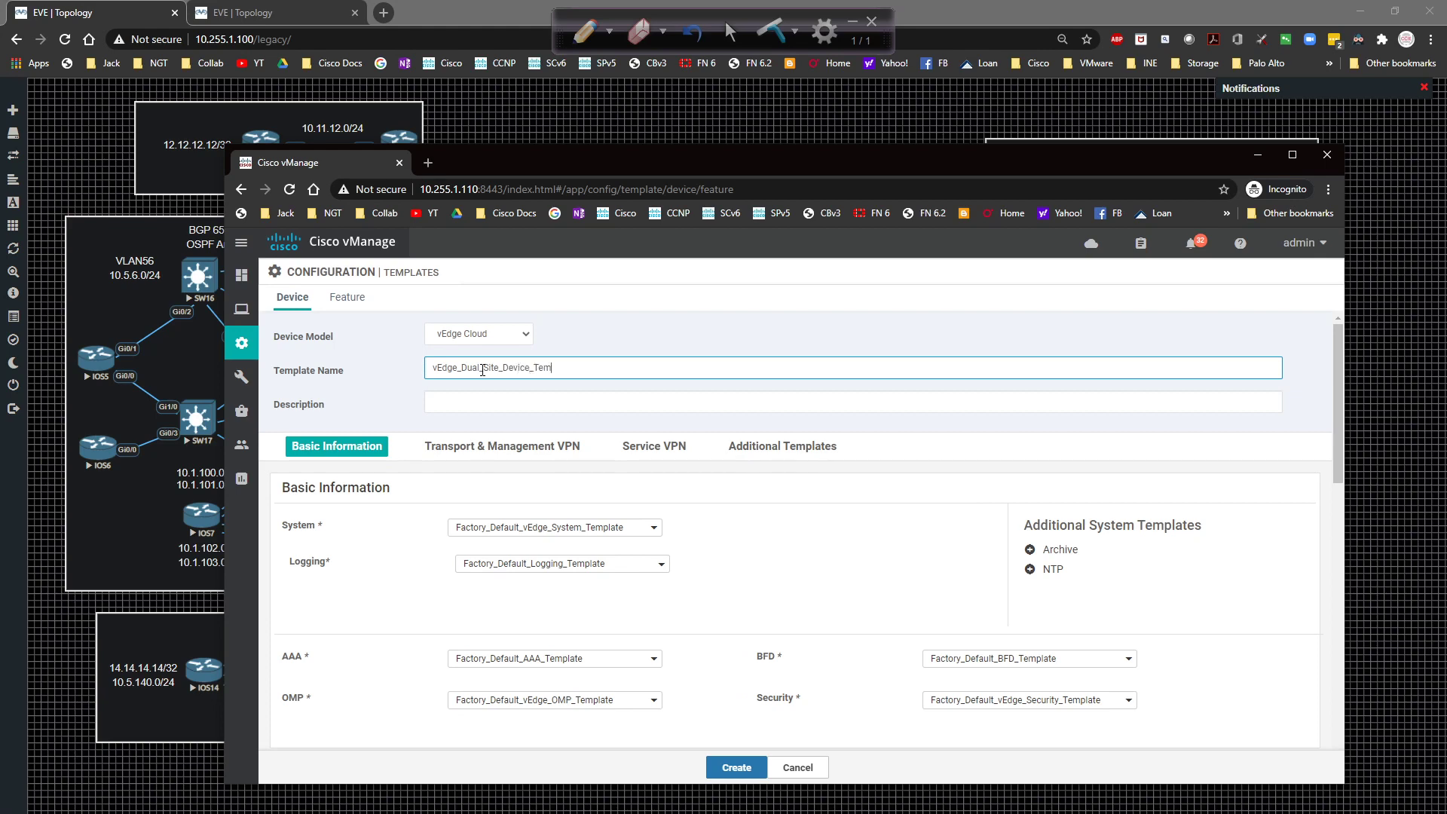
pyautogui.hotkey('ctrl', 'a')
pyautogui.hotkey('ctrl', 'c')
pyautogui.press('Tab')
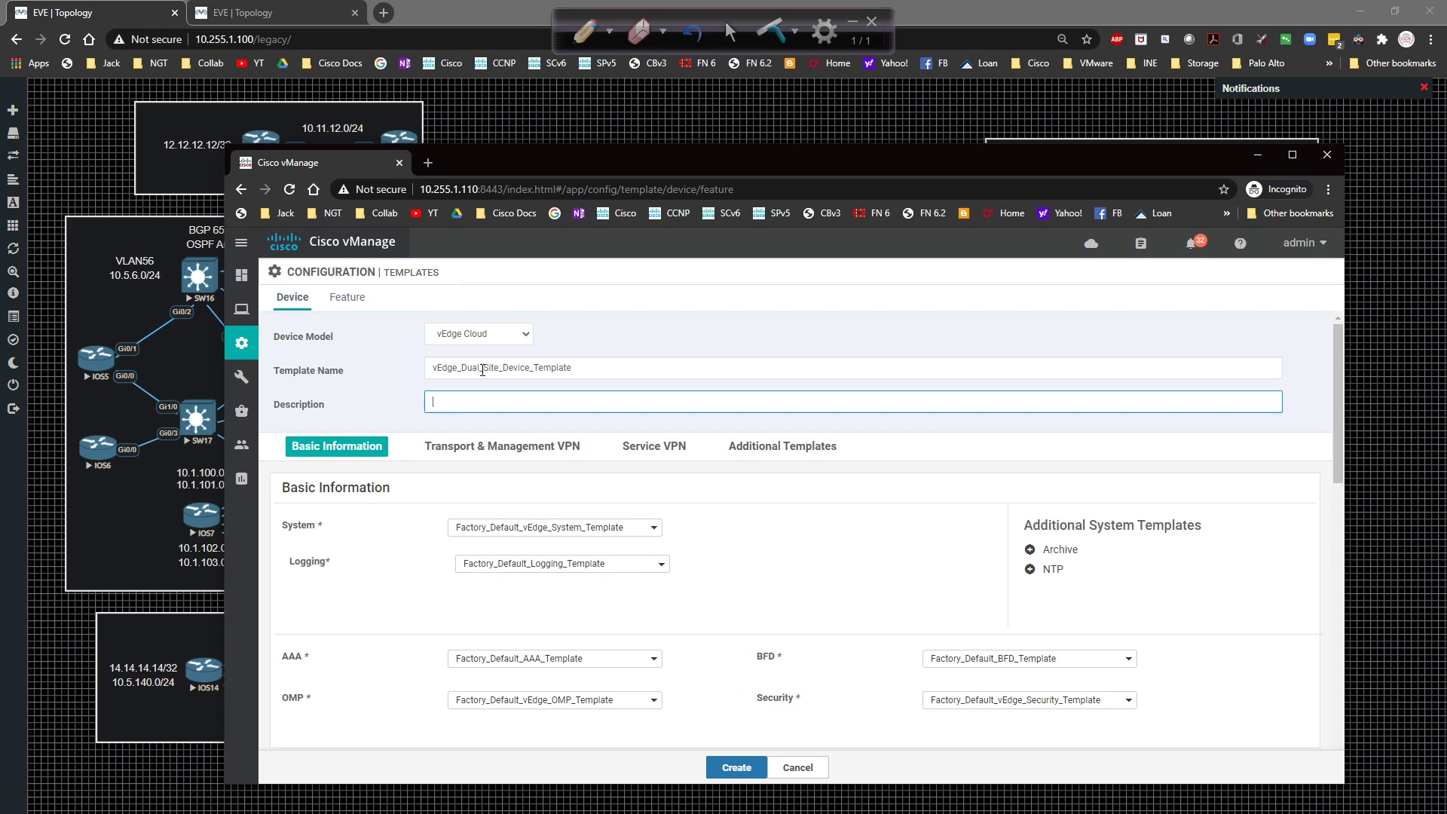
pyautogui.hotkey('ctrl', 'v')
pyautogui.click(574, 535)
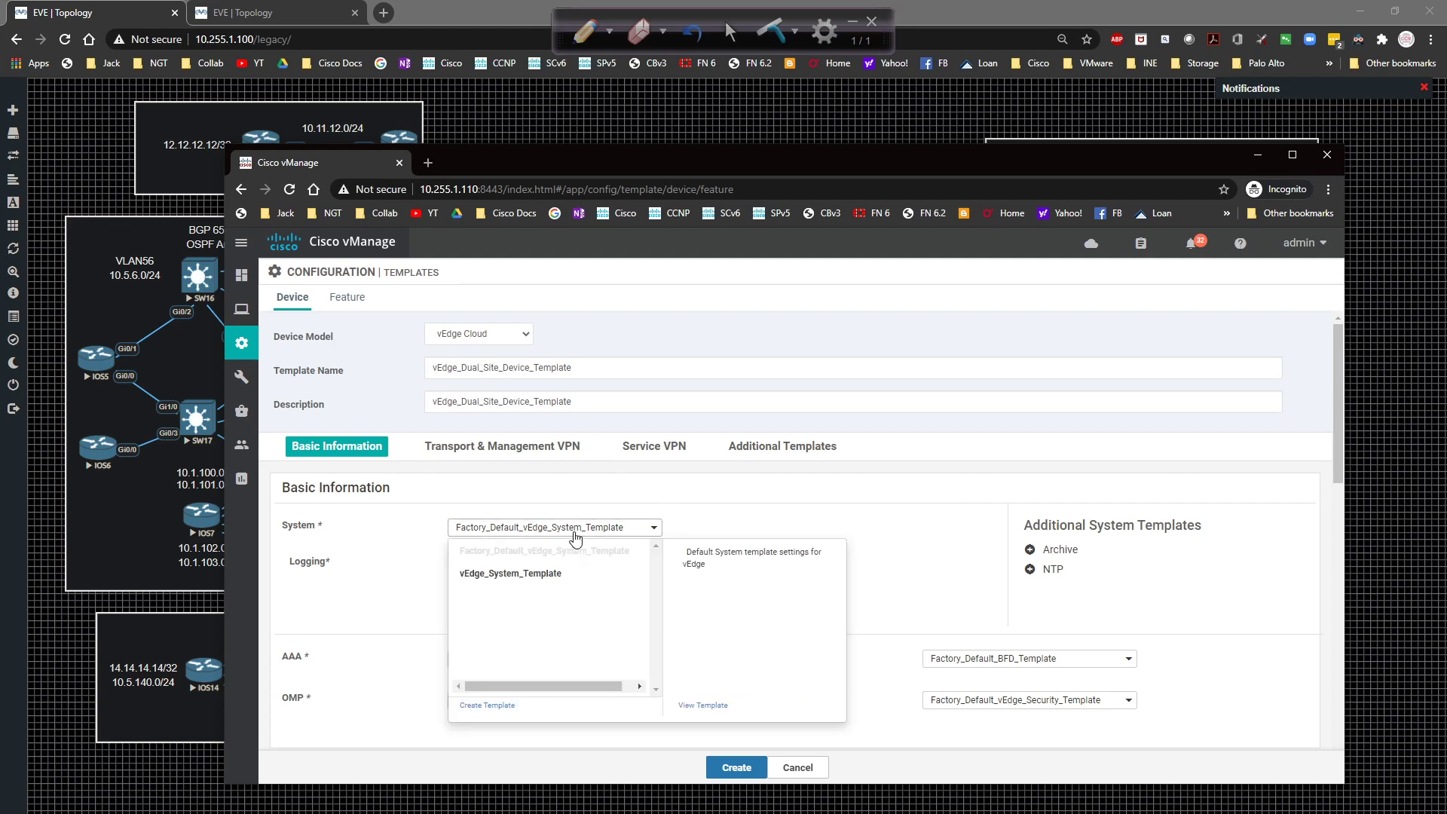
# Assign vEdge_System_Template for System and vEdge_Dual_Site_VPN0_Template for VPN 0.
pyautogui.click(548, 586)
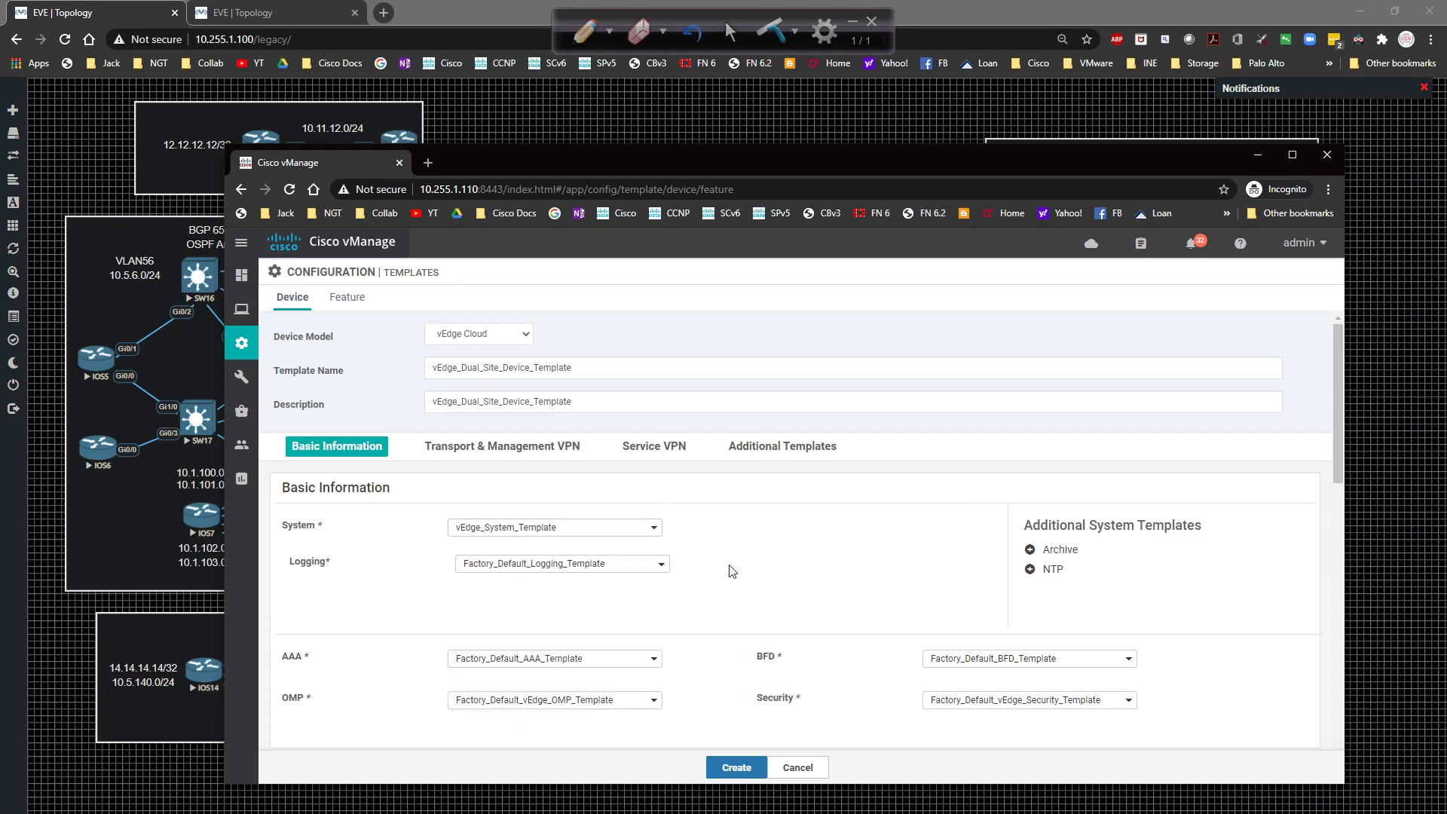
pyautogui.scroll(-2, 624, 539)
pyautogui.scroll(-1, 521, 580)
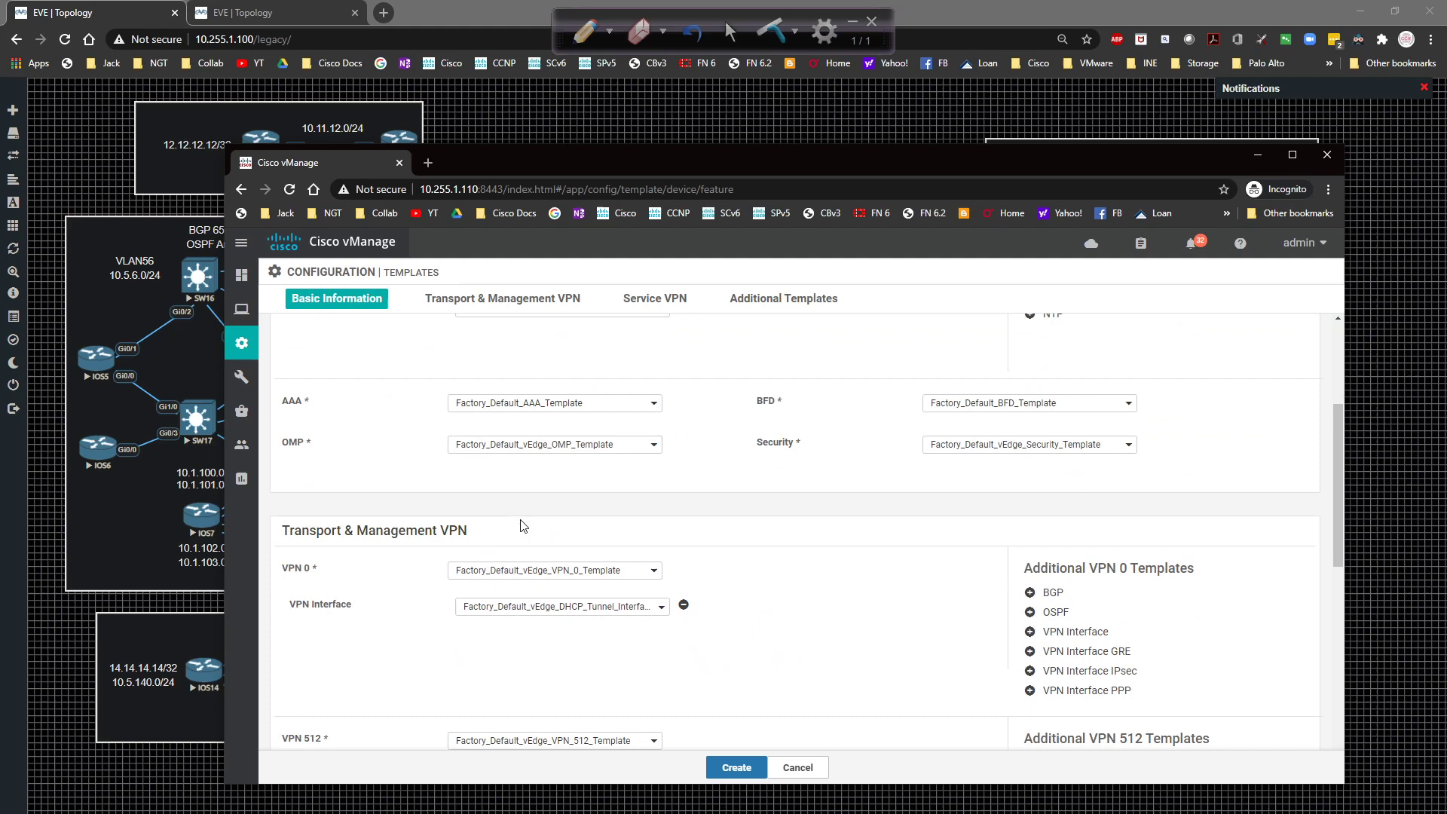
pyautogui.click(522, 573)
pyautogui.scroll(-1, 558, 557)
pyautogui.click(567, 544)
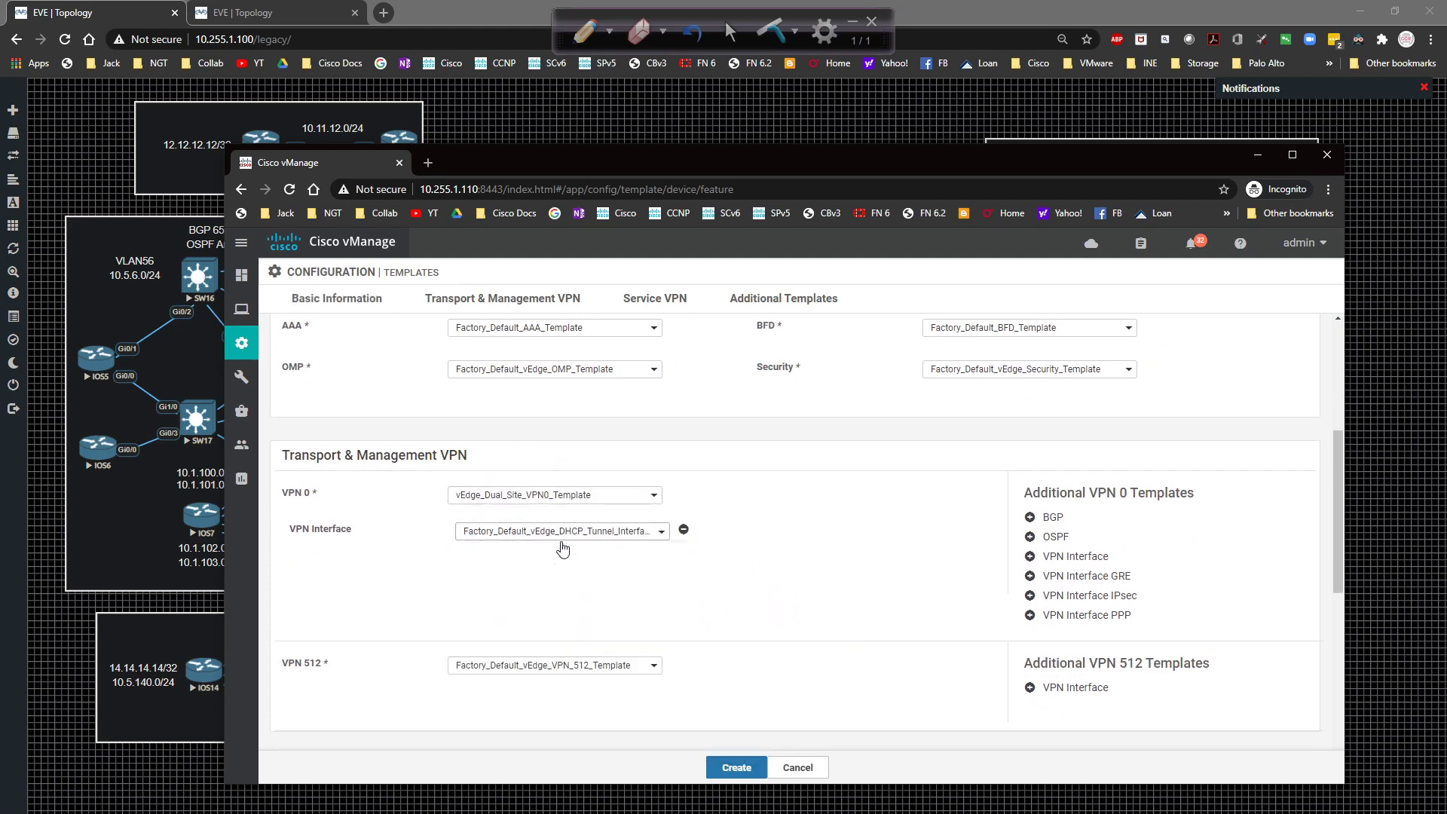
# Add VPN 0 interfaces G0/0 and G0/1 plus the vEdge_Dual_Site_VPN0_BGP_Template.
pyautogui.click(522, 531)
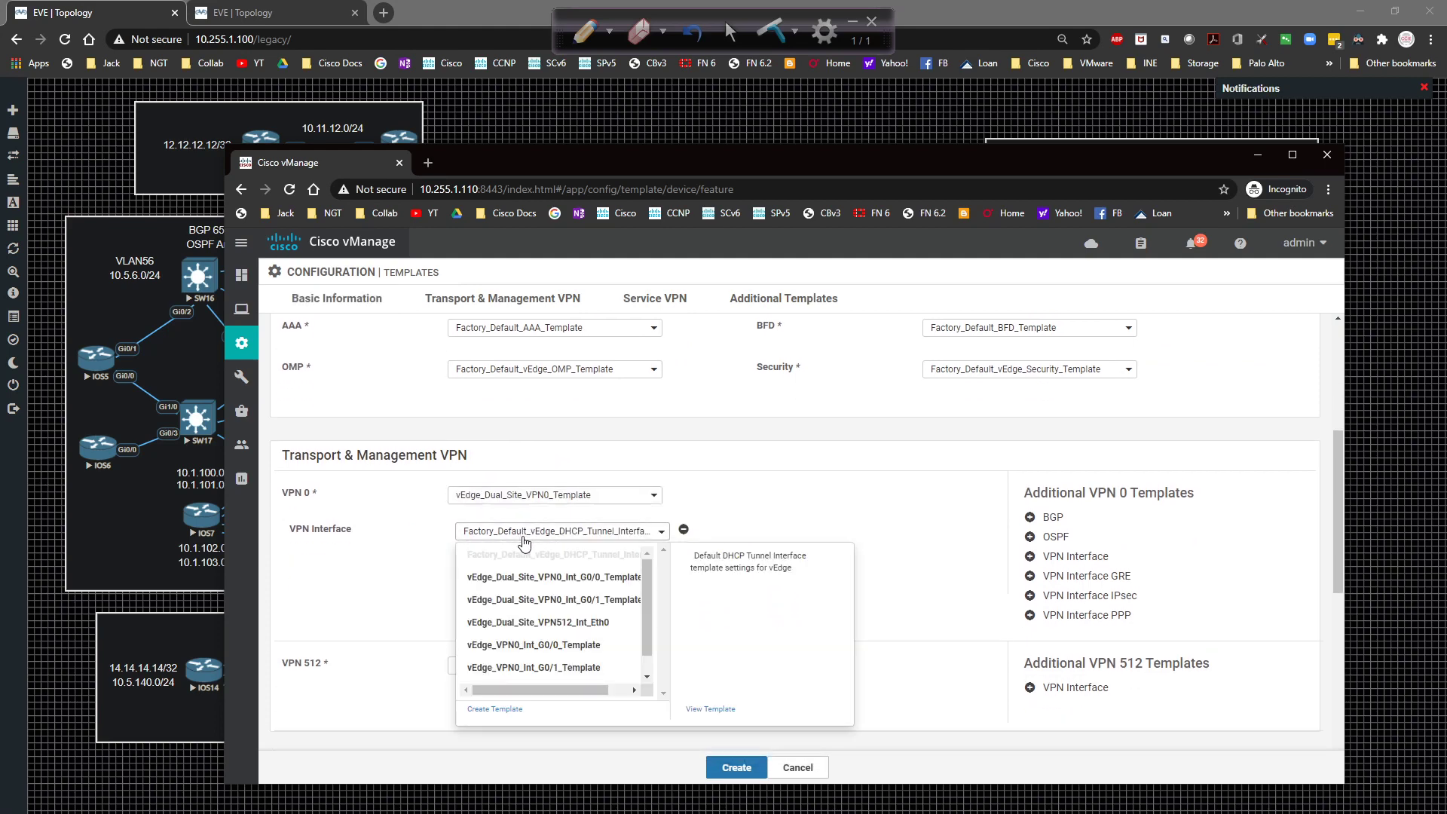
pyautogui.click(578, 577)
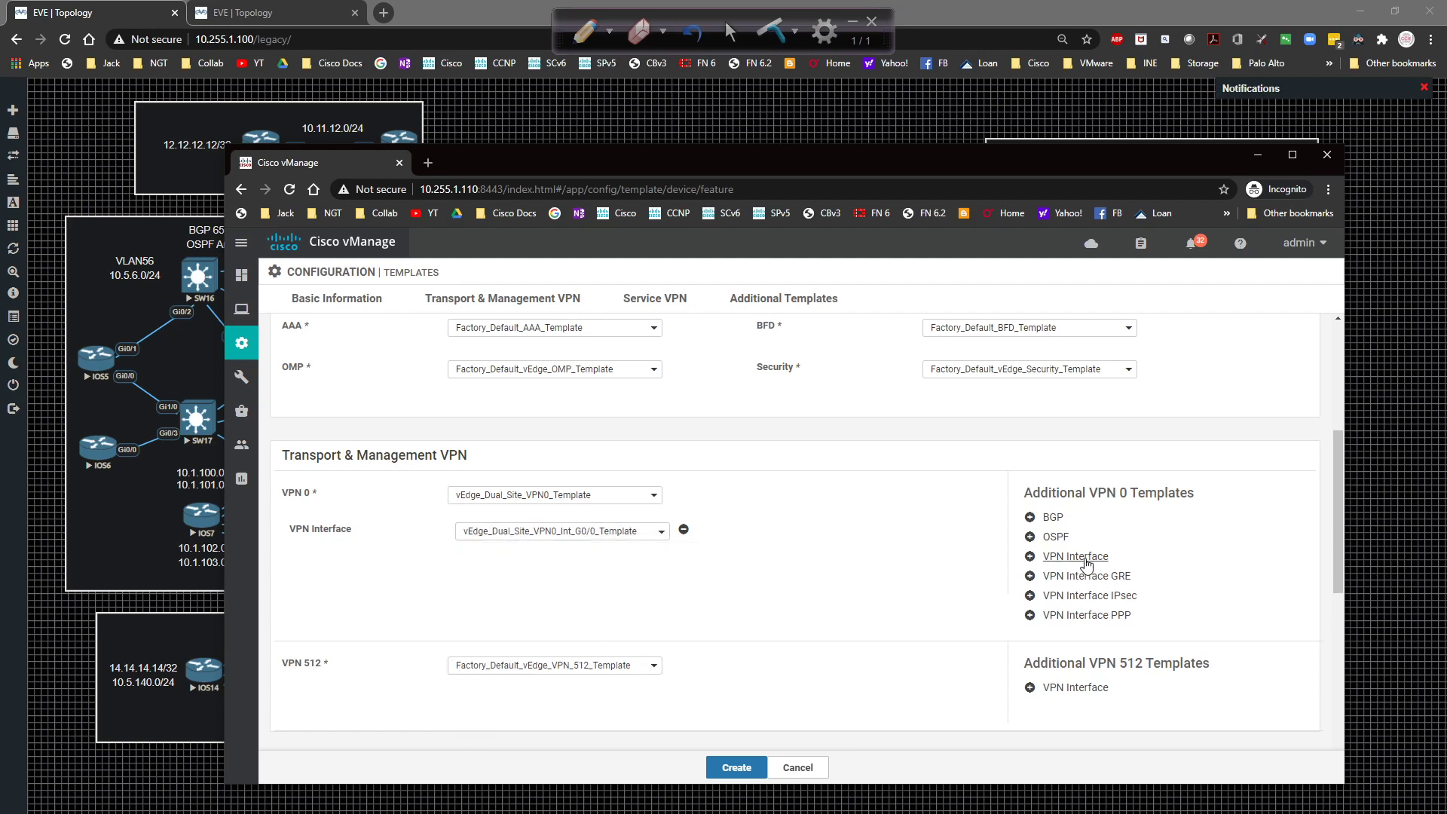
pyautogui.click(1075, 556)
pyautogui.click(579, 574)
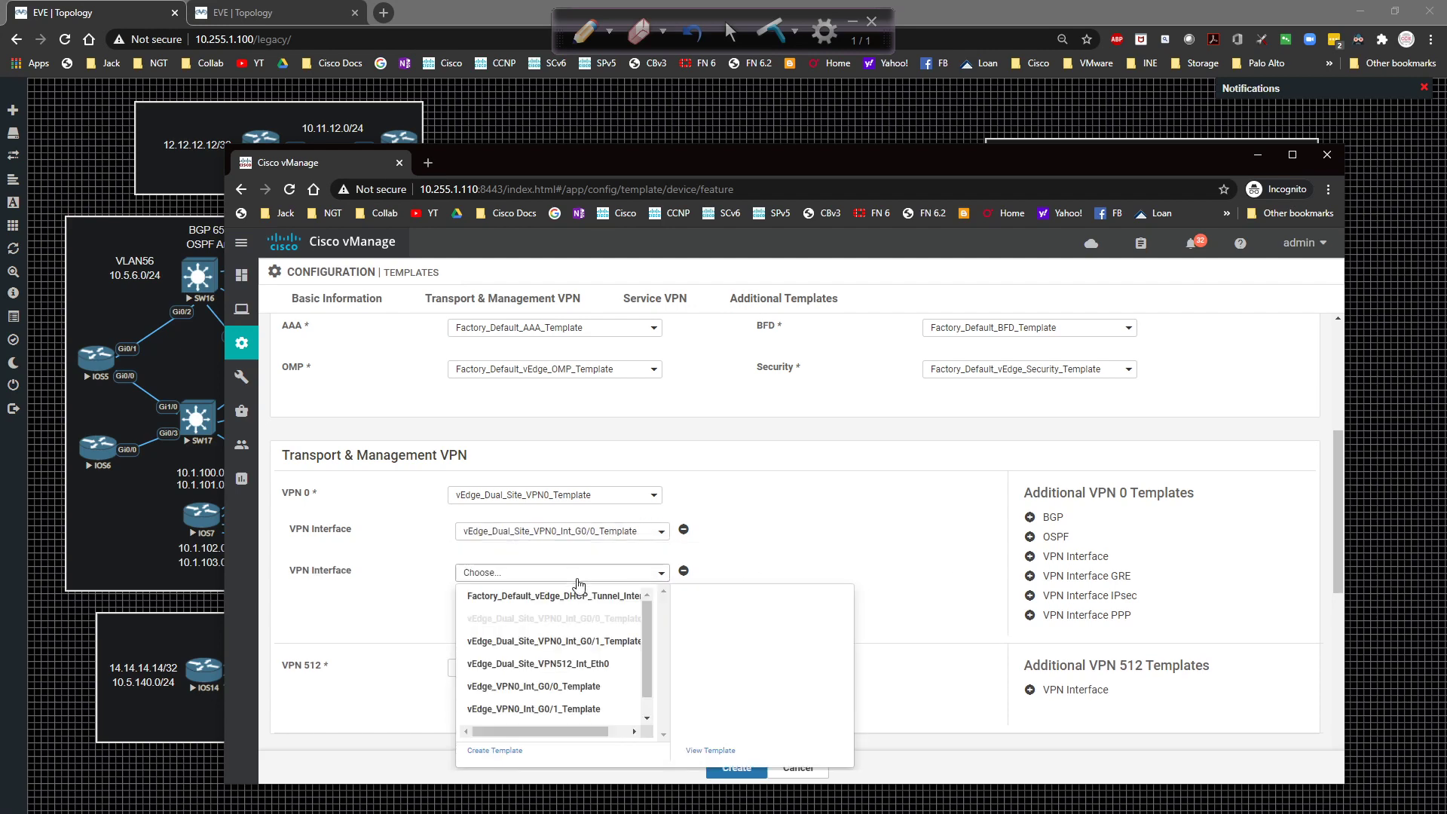
pyautogui.click(567, 642)
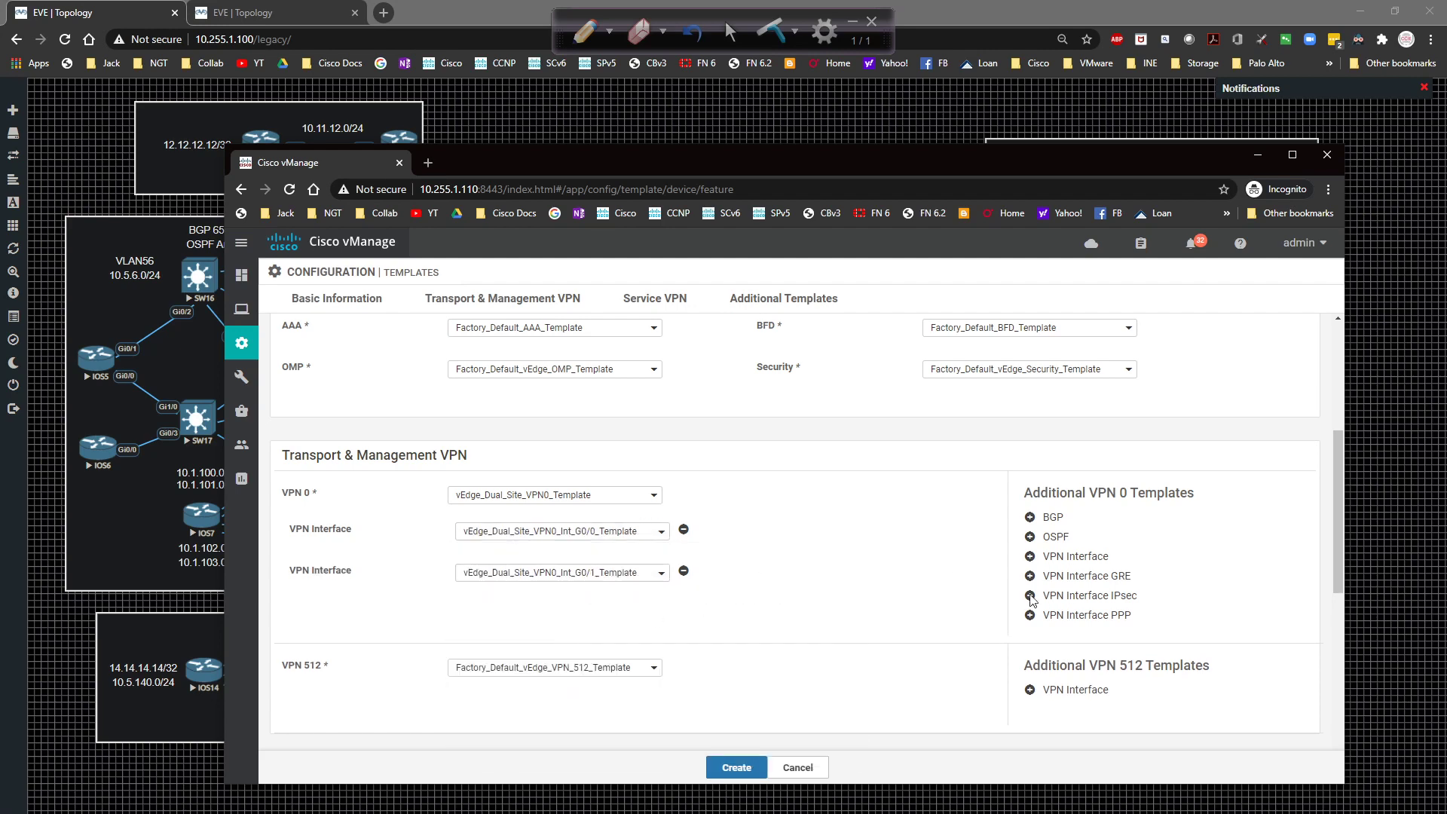
pyautogui.click(1050, 519)
pyautogui.click(565, 532)
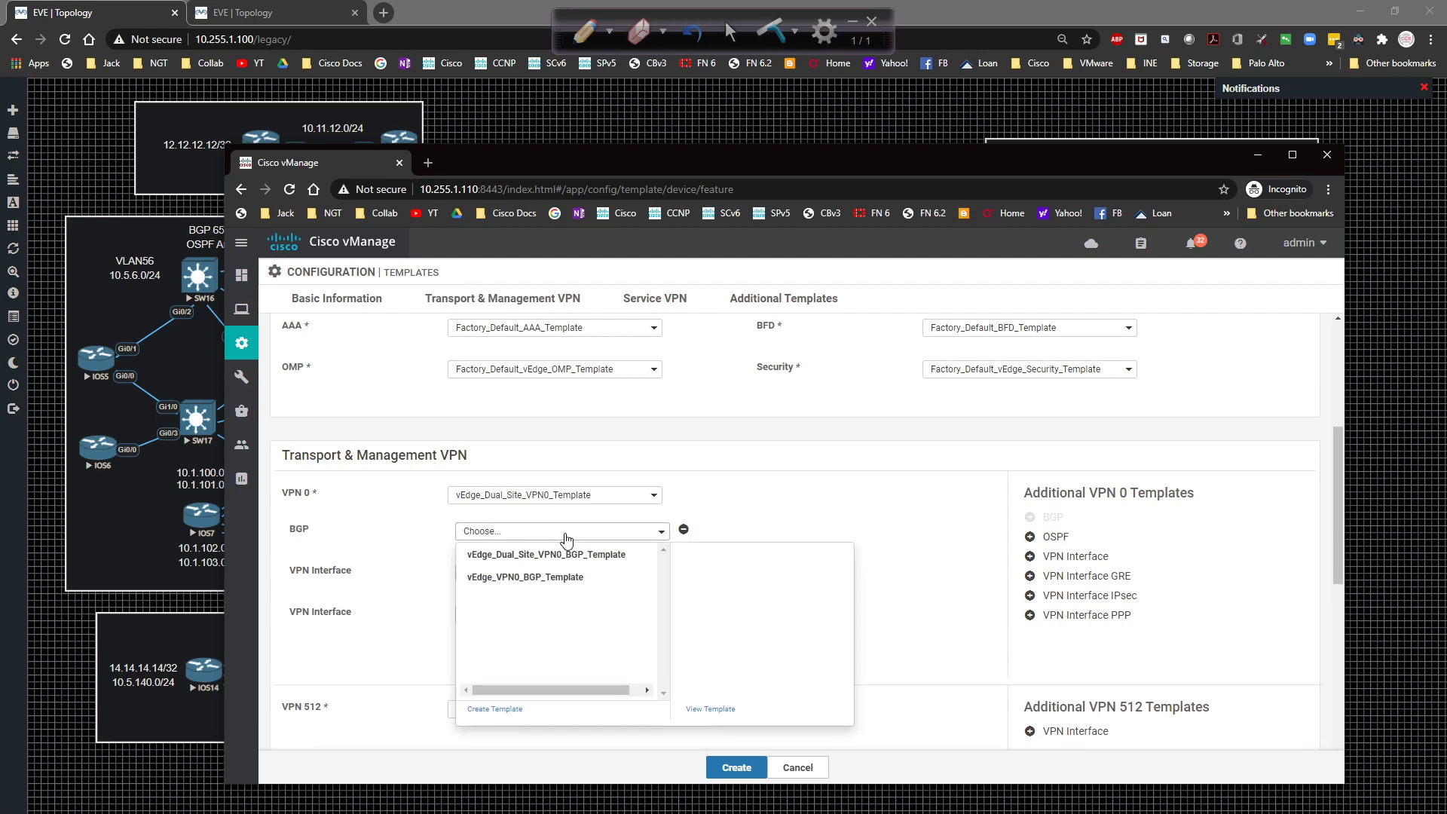
pyautogui.click(599, 555)
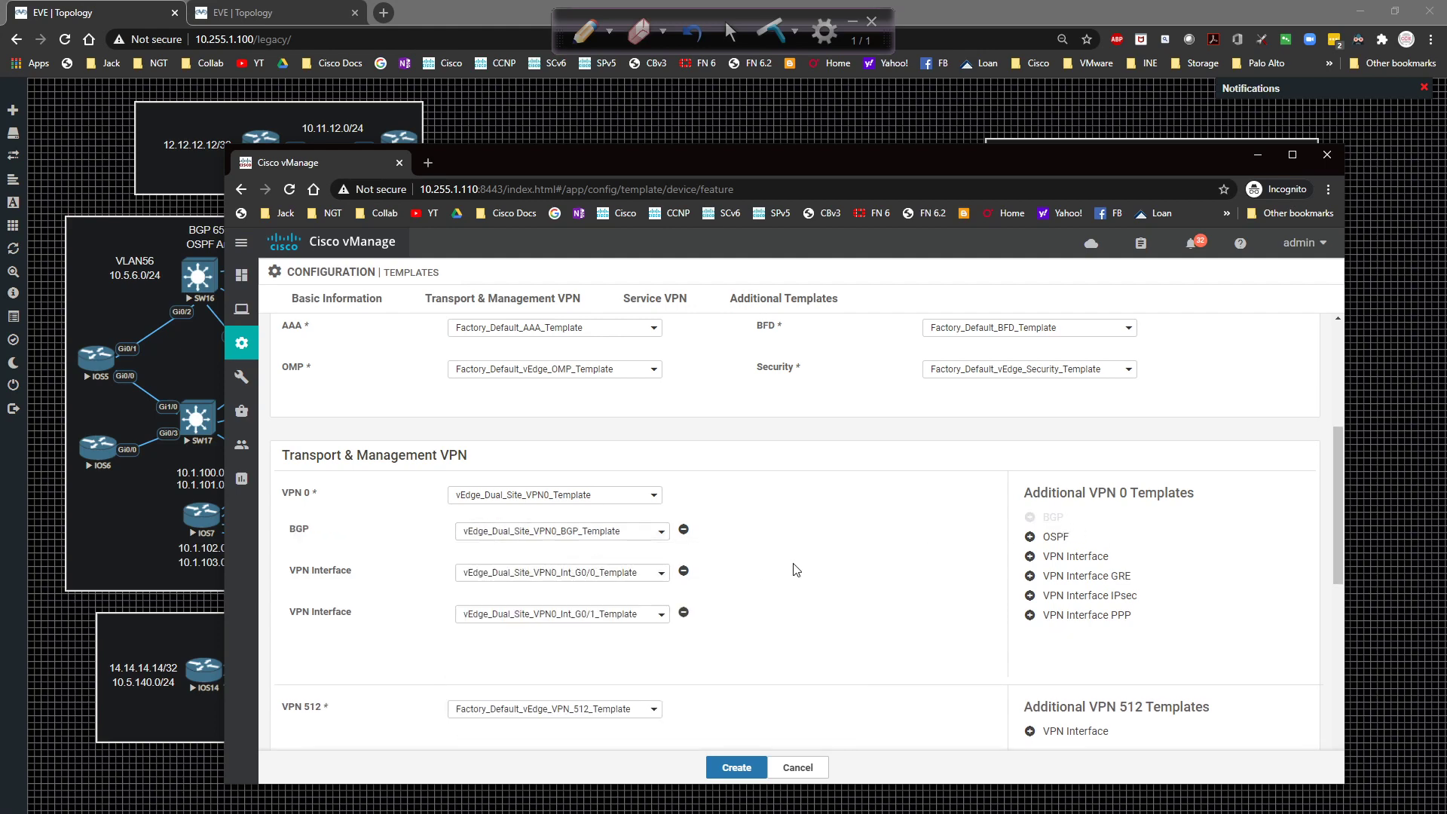
# Assign vEdge_Dual_Site_VPN512_Template with the vEdge_Dual_Site_VPN512_Int_Eth0 interface.
pyautogui.scroll(-3, 797, 570)
pyautogui.click(599, 485)
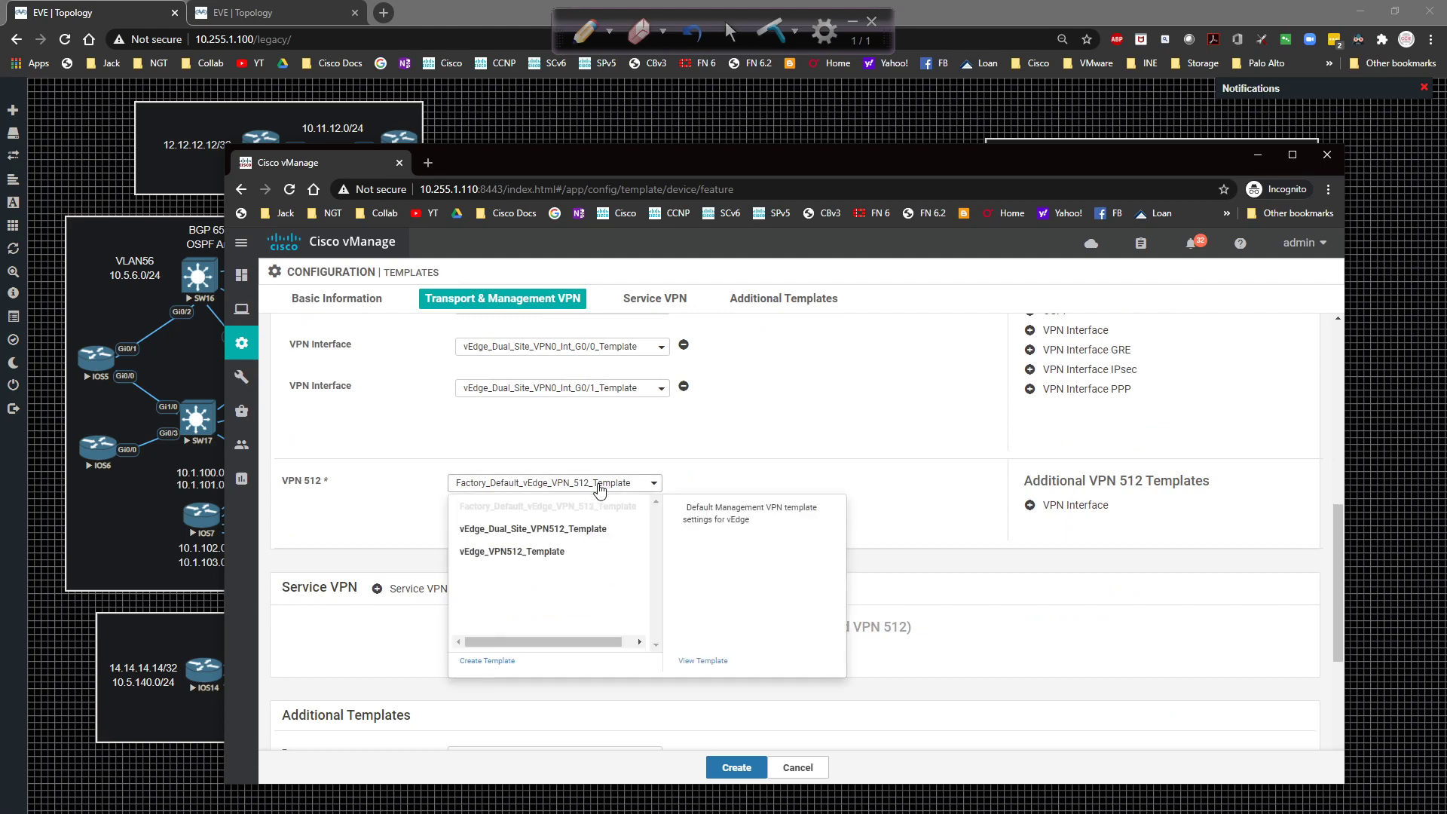
pyautogui.click(579, 530)
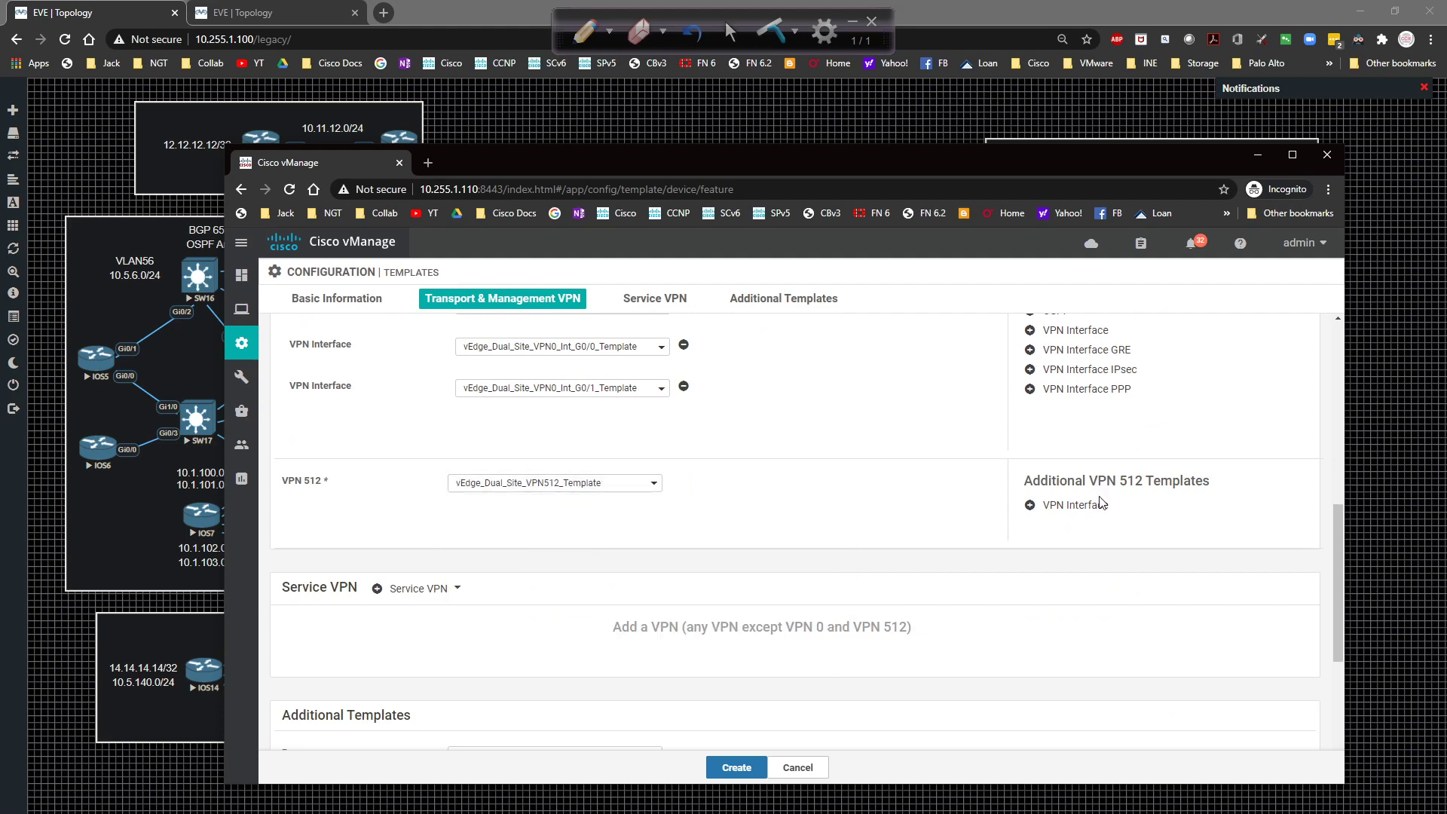
pyautogui.click(1101, 503)
pyautogui.click(494, 524)
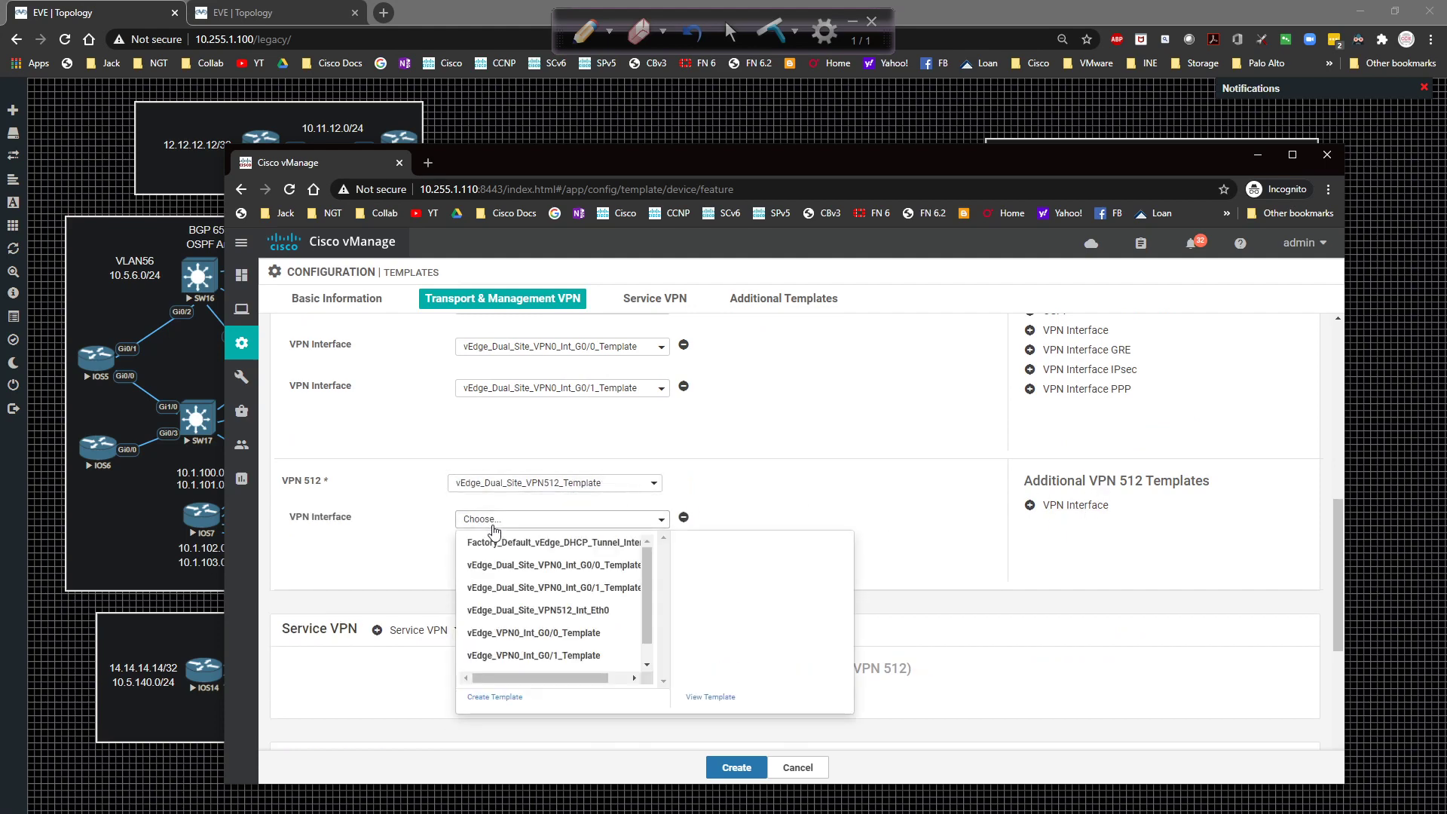
pyautogui.click(505, 611)
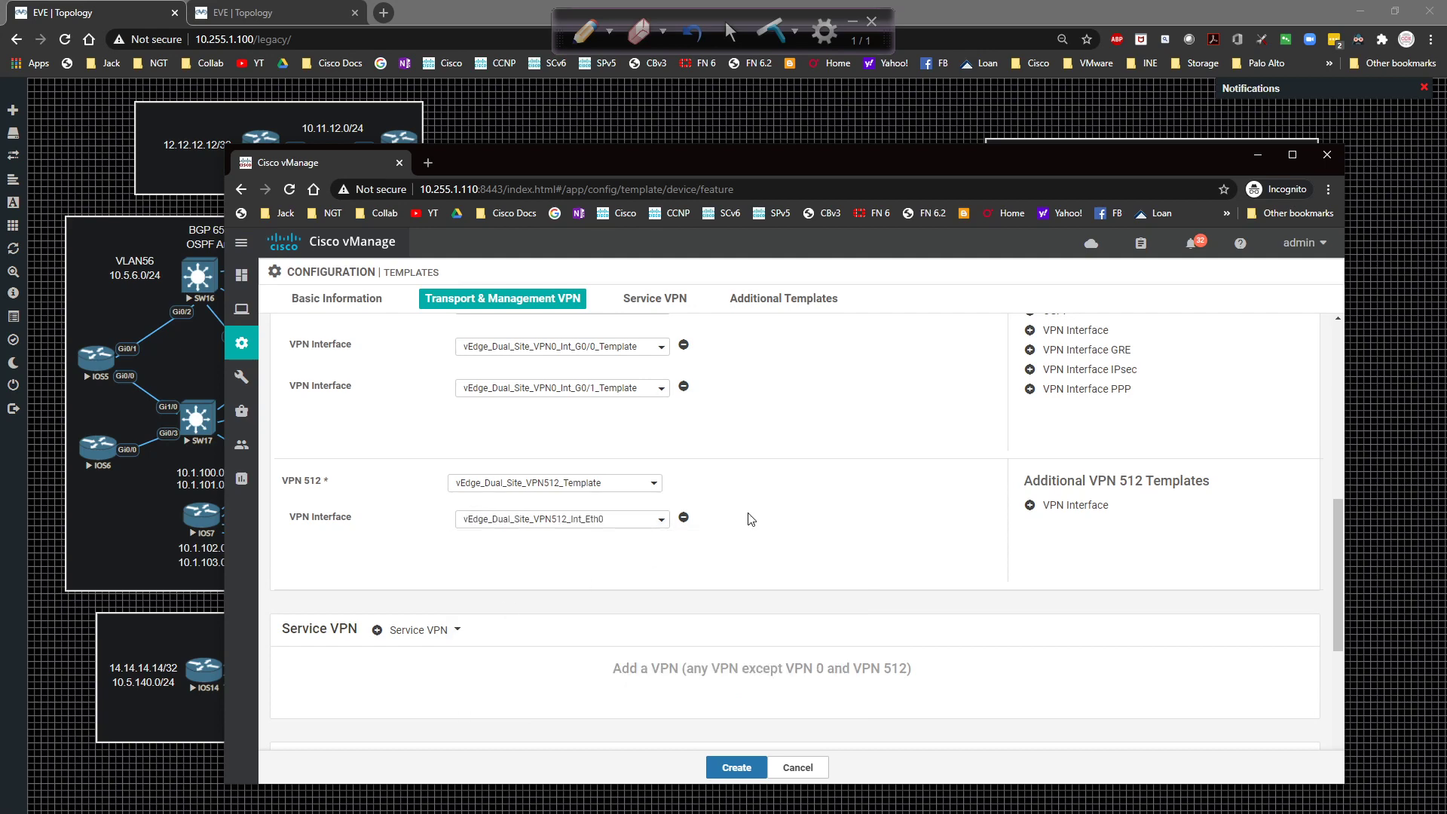
# Choose vEdge_Banner_Template as the Banner template.
pyautogui.scroll(-5, 750, 518)
pyautogui.click(509, 482)
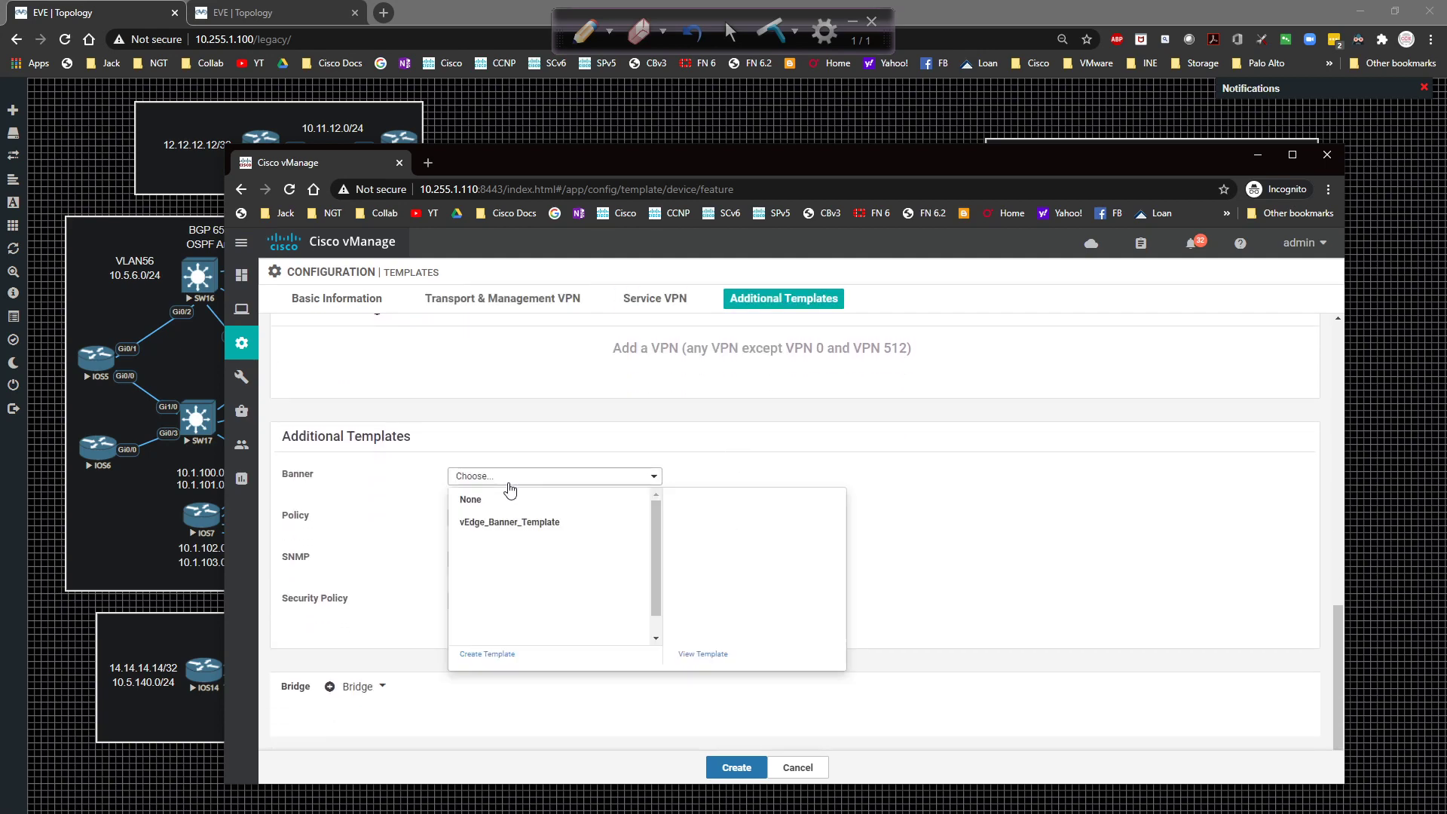
pyautogui.click(509, 523)
pyautogui.scroll(5, 749, 539)
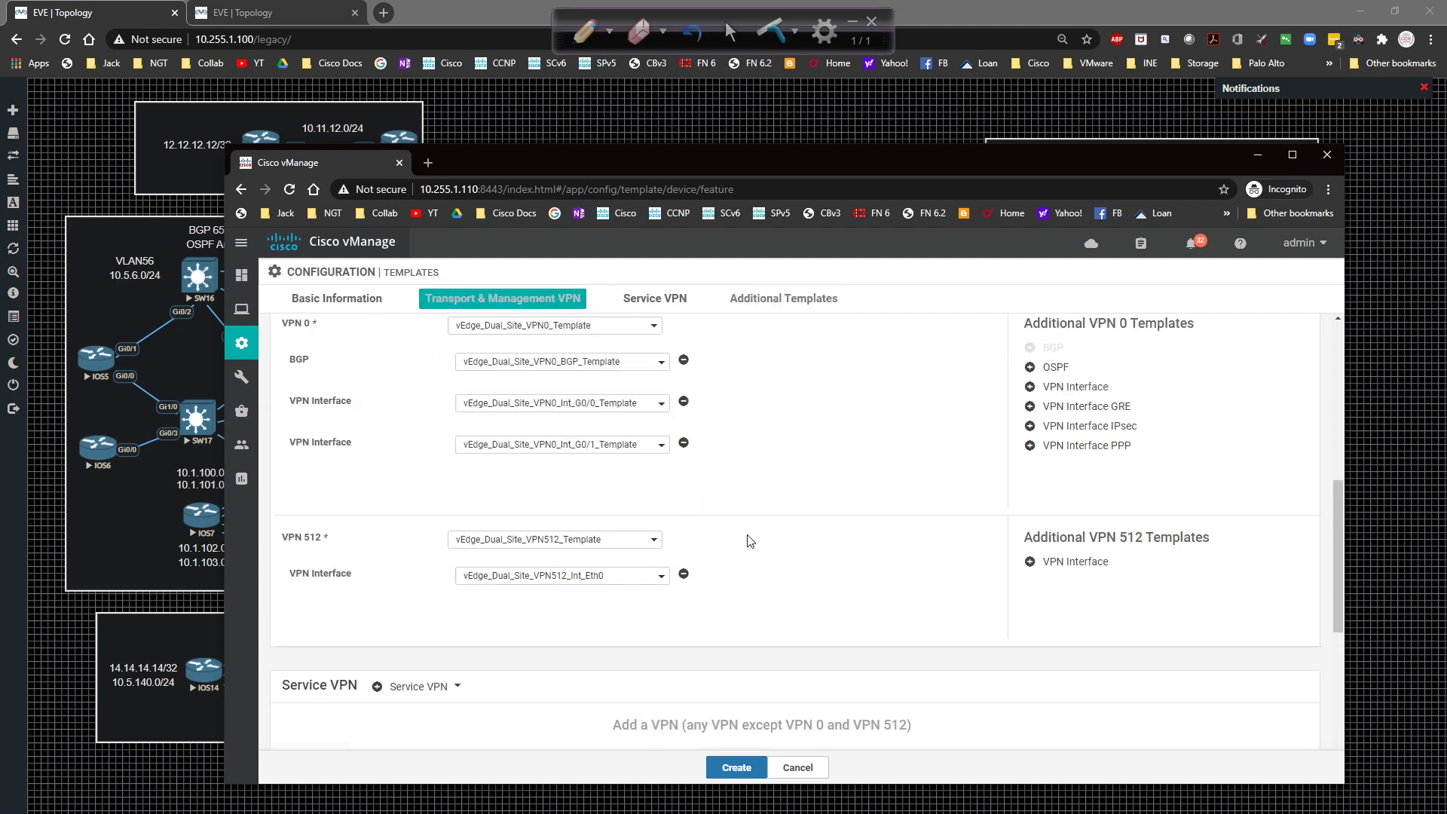
# Create vEdge_Dual_Site_Device_Template so it is listed with 13 feature templates.
pyautogui.scroll(5, 750, 541)
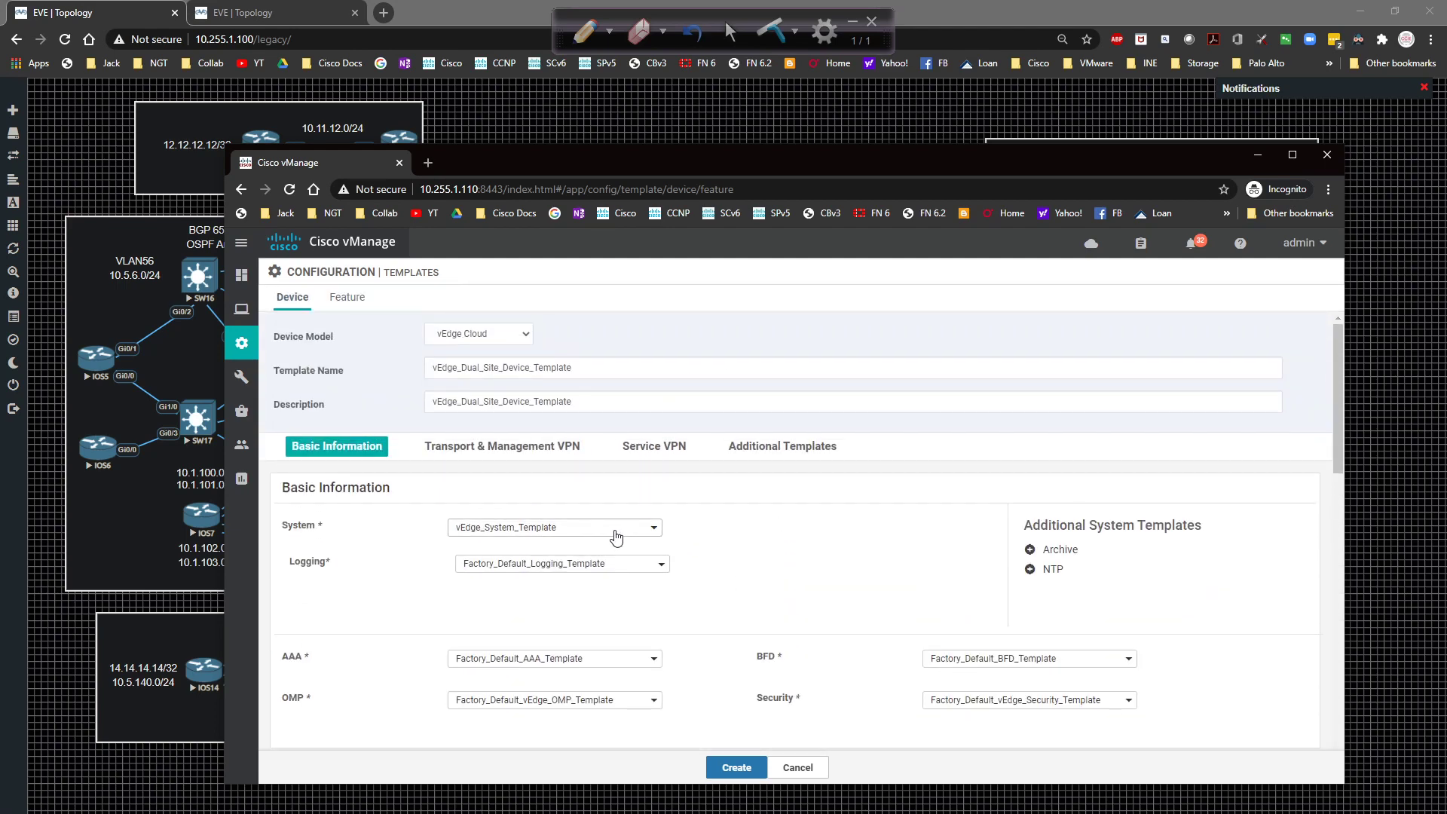
pyautogui.scroll(-5, 603, 536)
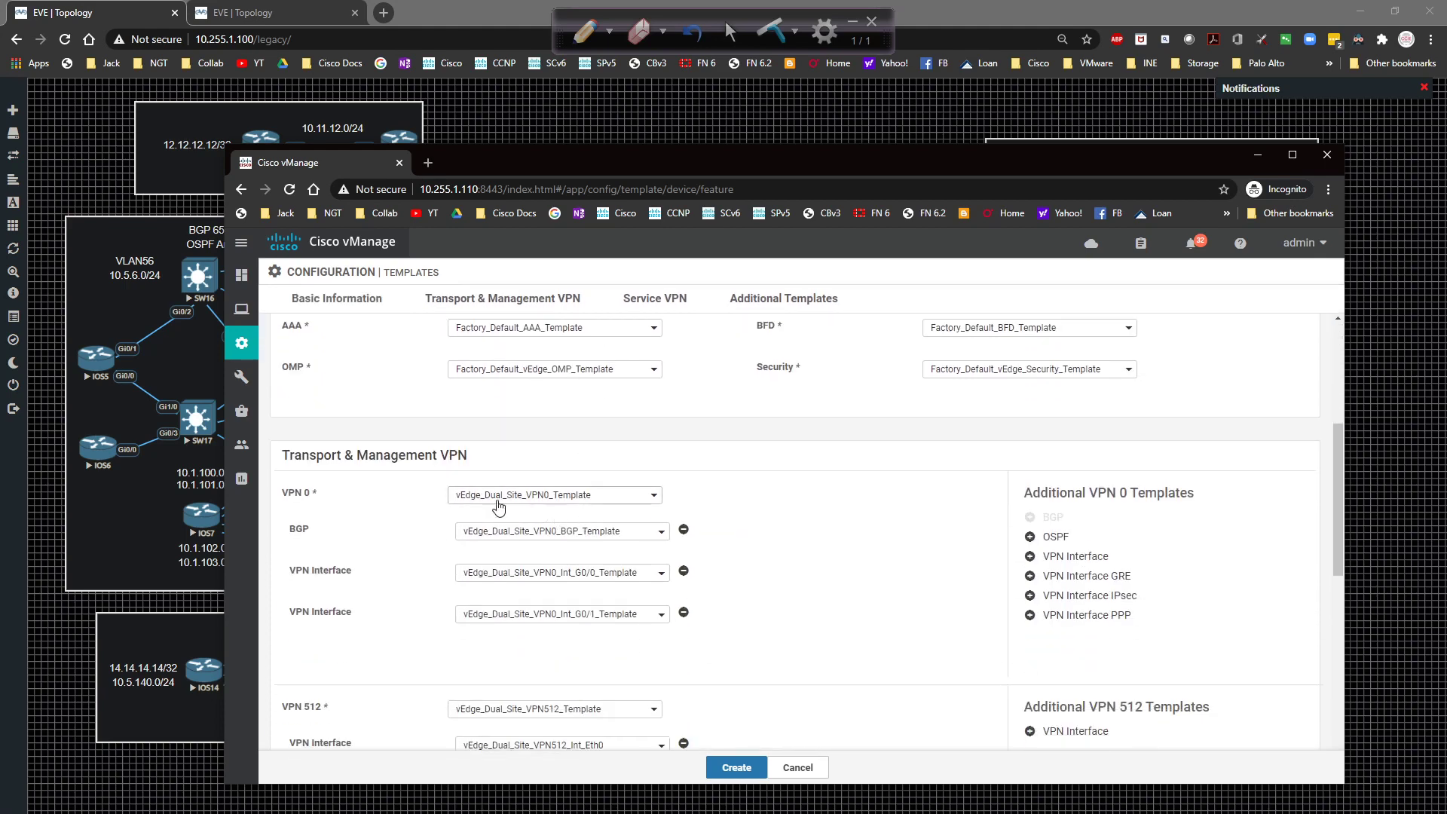
pyautogui.scroll(-1, 539, 520)
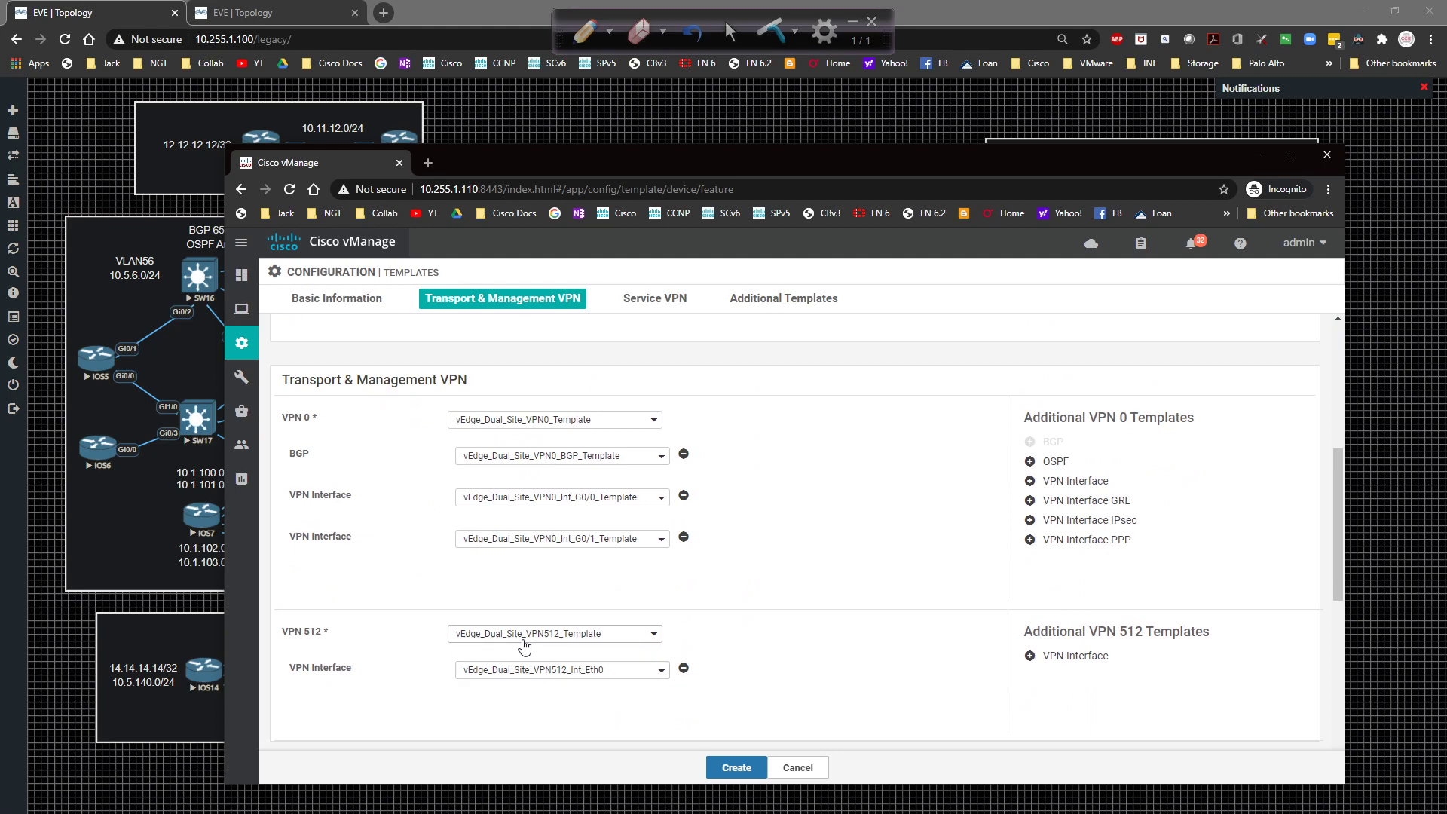
pyautogui.scroll(-4, 467, 678)
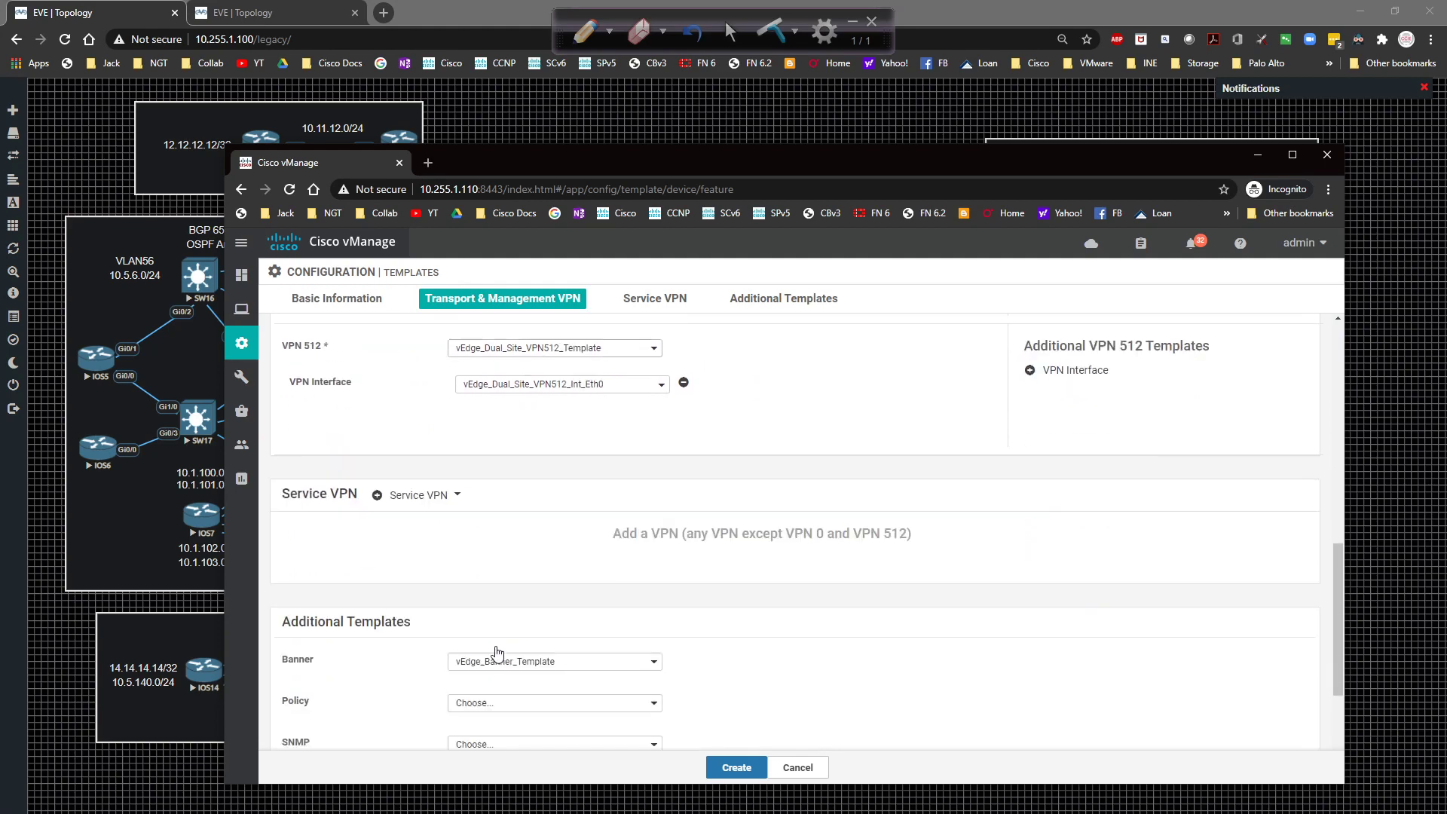
pyautogui.click(729, 763)
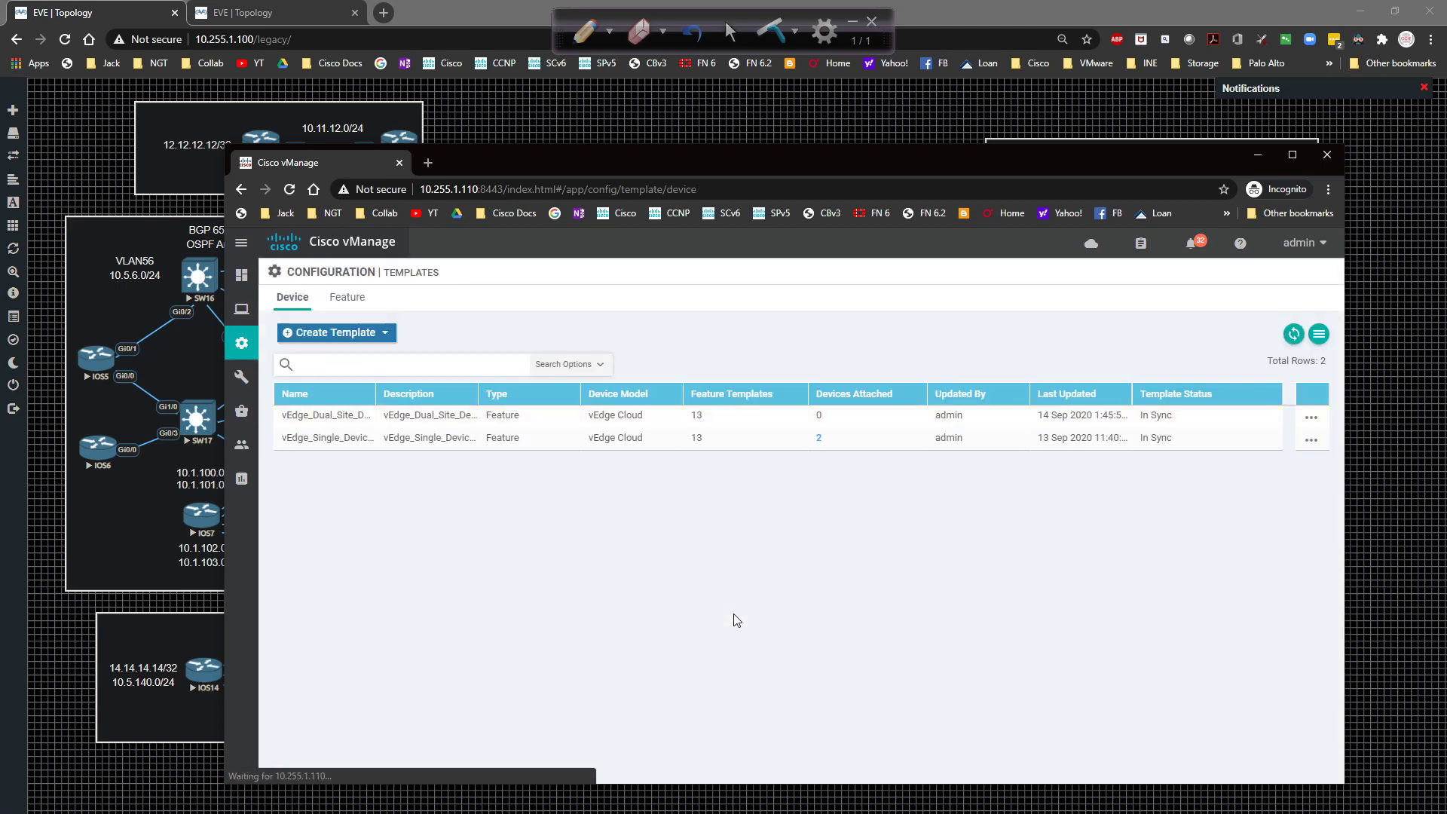
pyautogui.click(1312, 418)
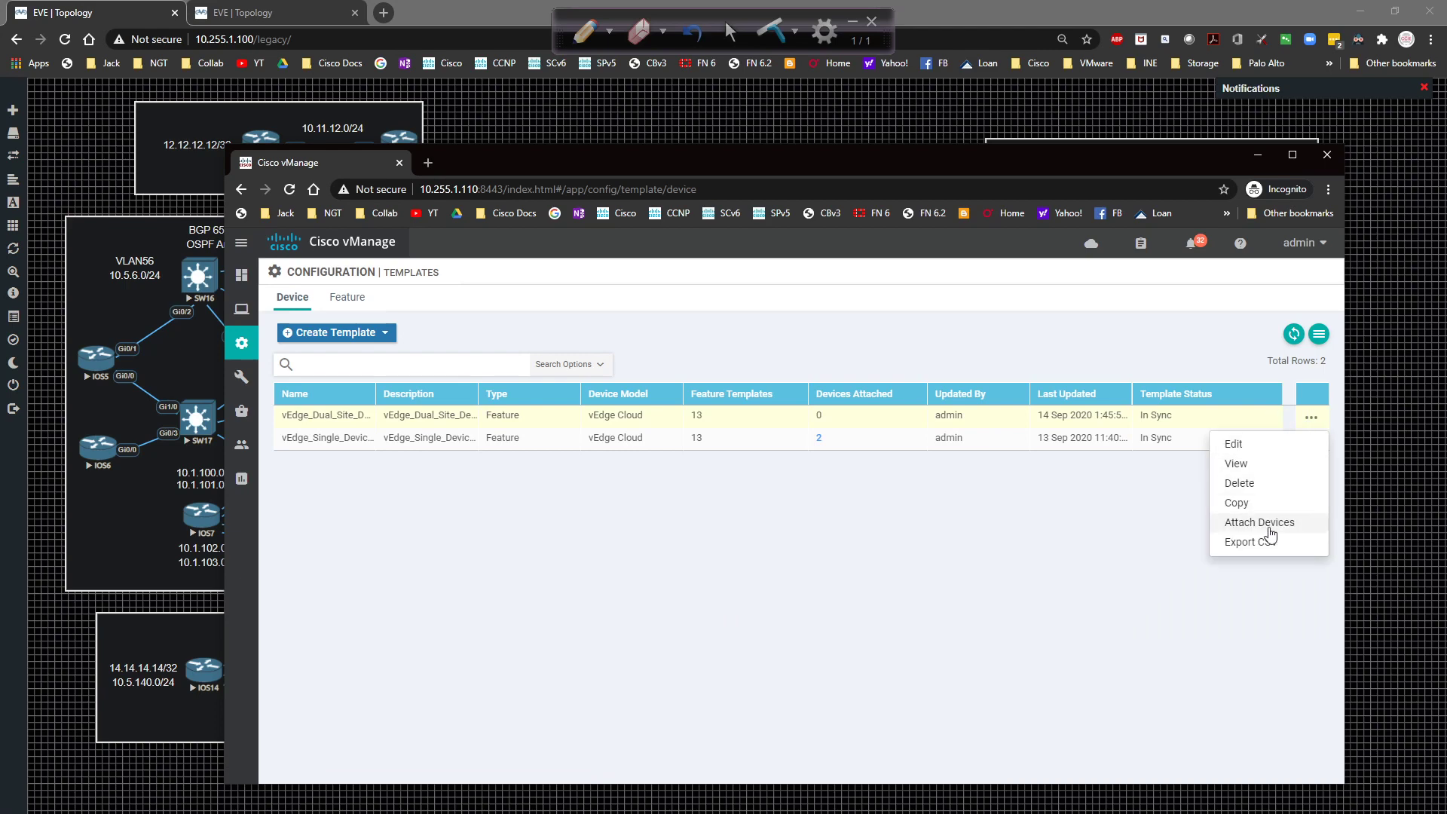
# Attach vEdge2 to vEdge_Dual_Site_Device_Template and open its device variables for editing.
pyautogui.click(1257, 522)
pyautogui.click(476, 497)
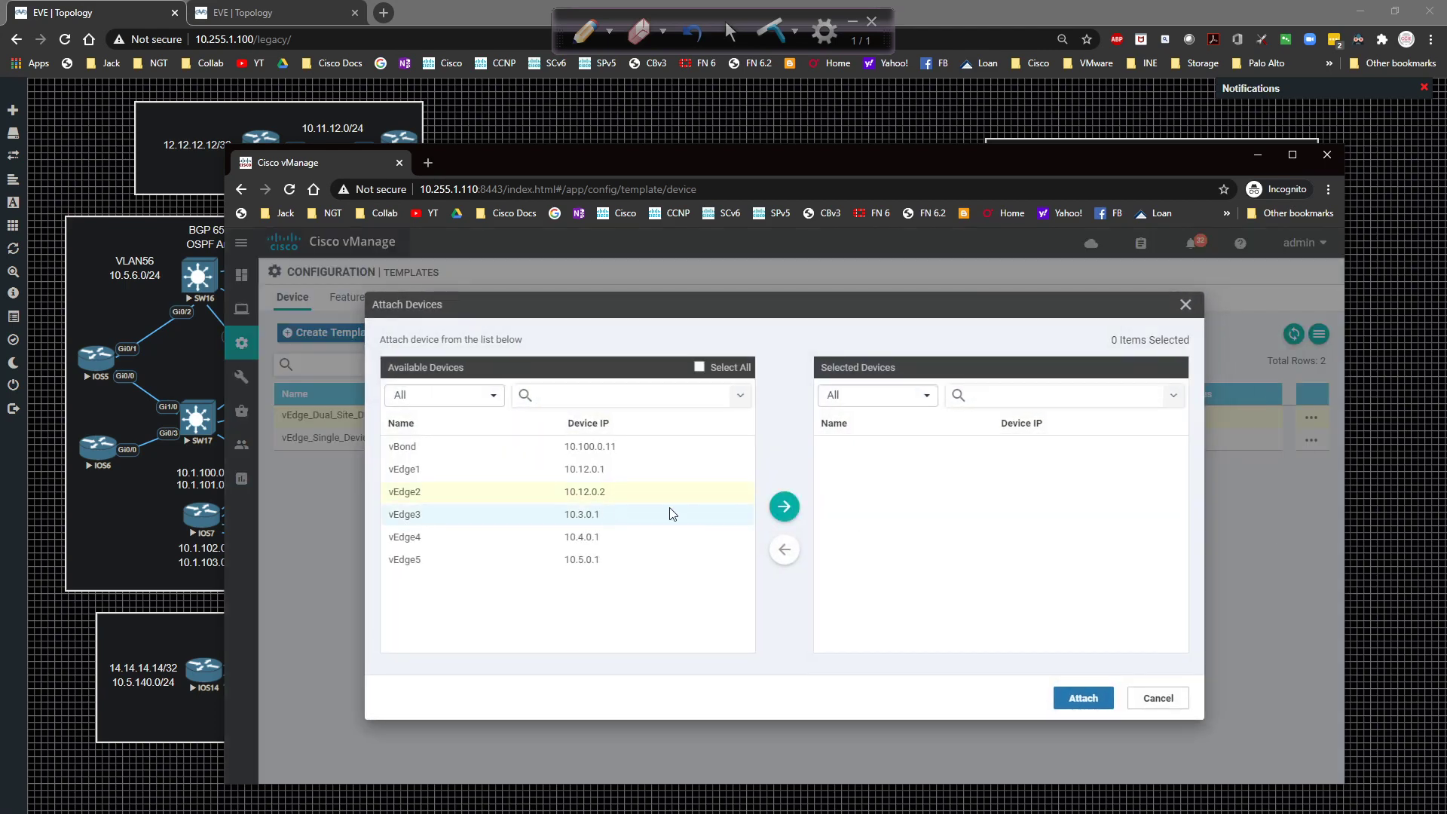
pyautogui.click(784, 506)
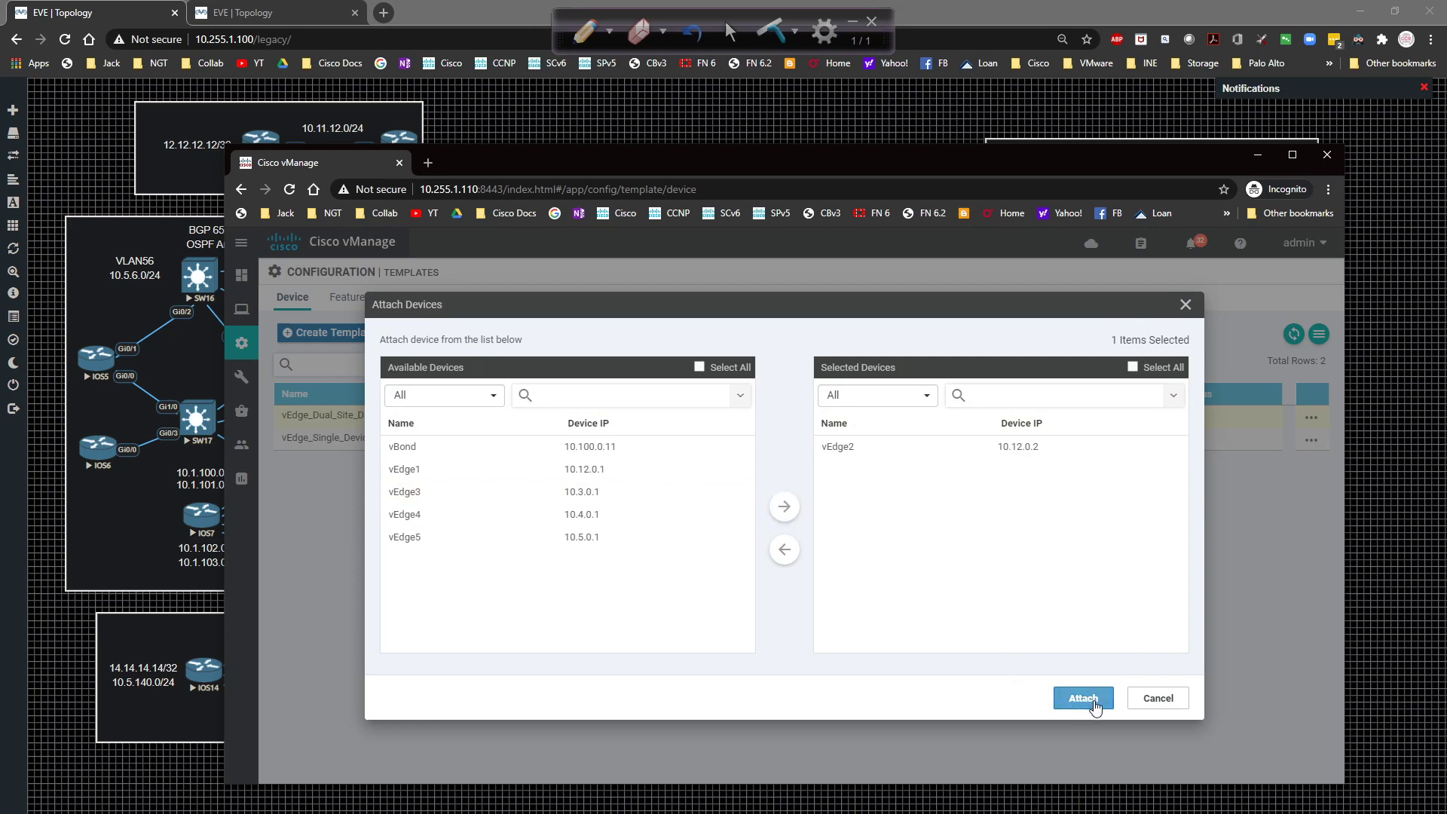
pyautogui.click(1089, 698)
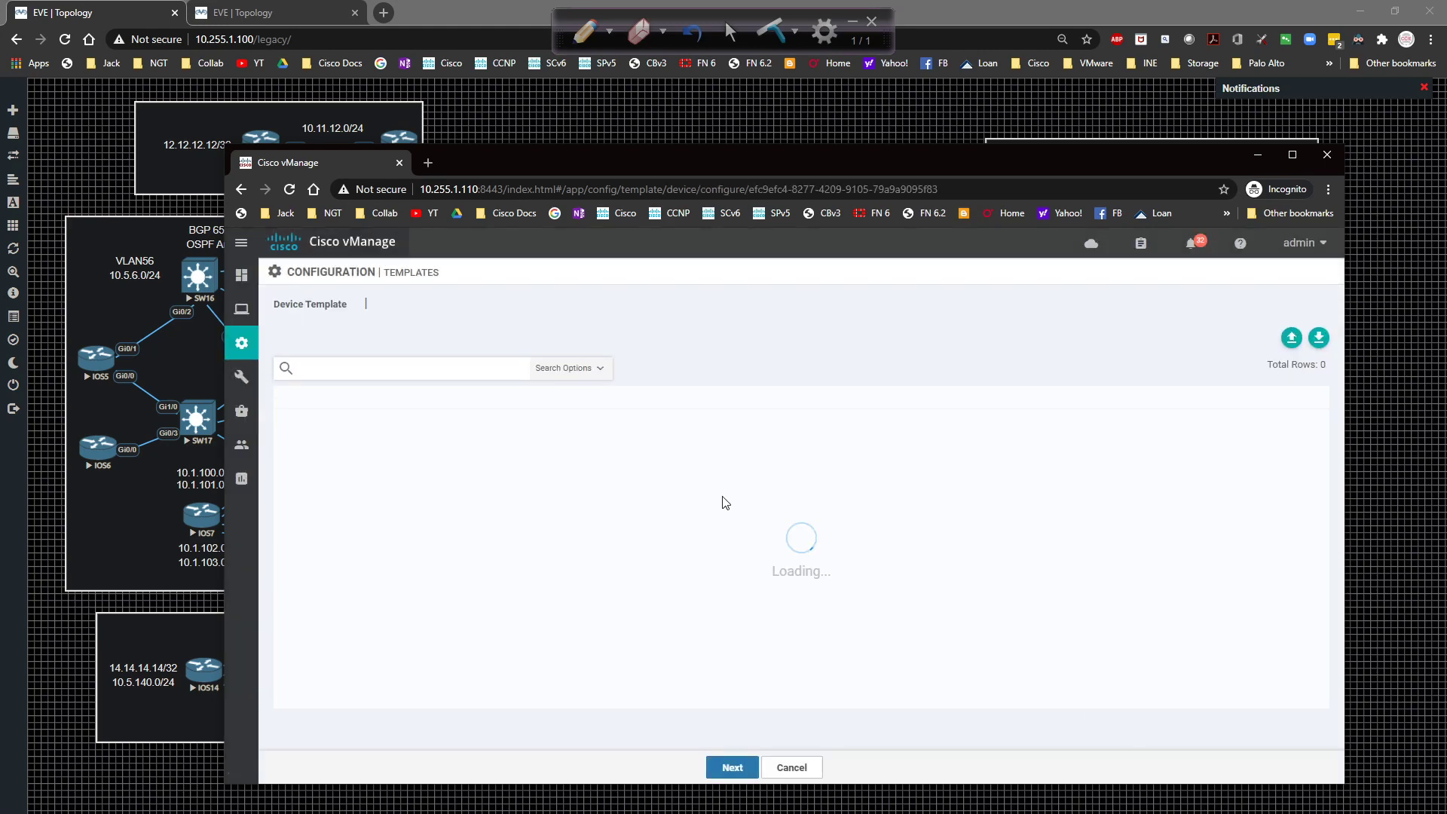
pyautogui.click(1311, 421)
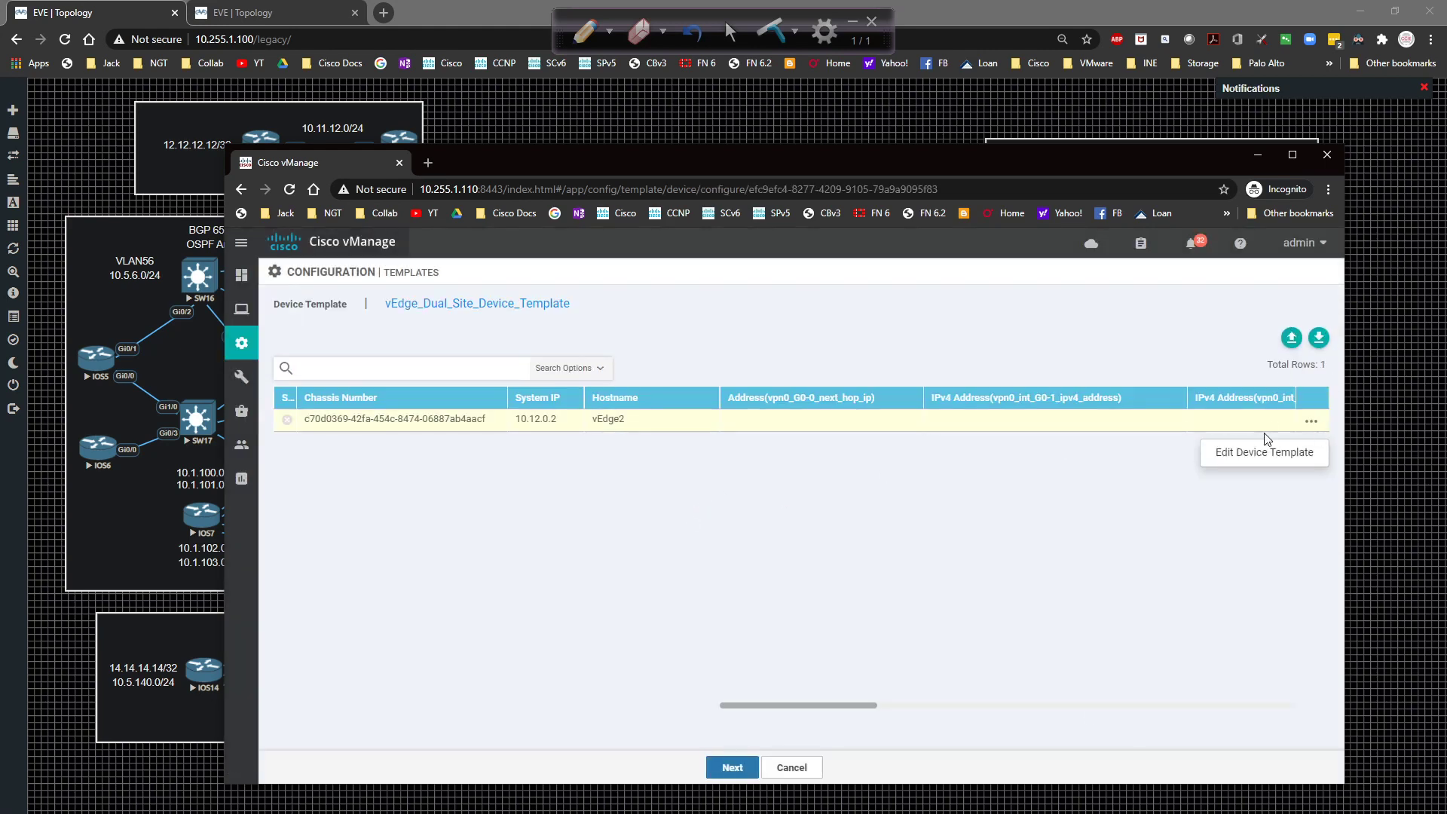
pyautogui.click(1236, 455)
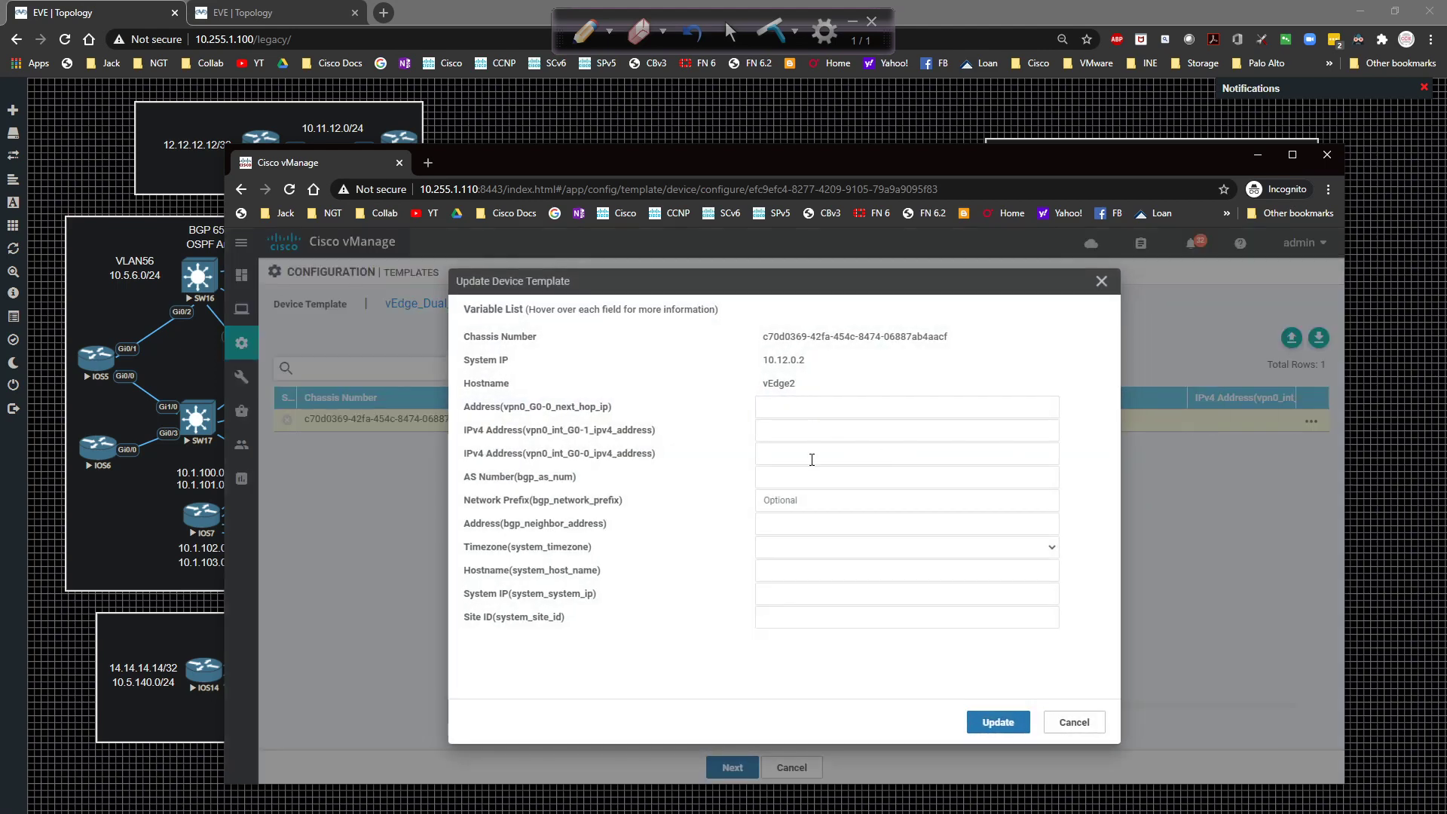
# Enter next hop 192.1.2.1 and interface addresses 172.31.12.2/24 and 192.1.2.2/24.
pyautogui.click(795, 407)
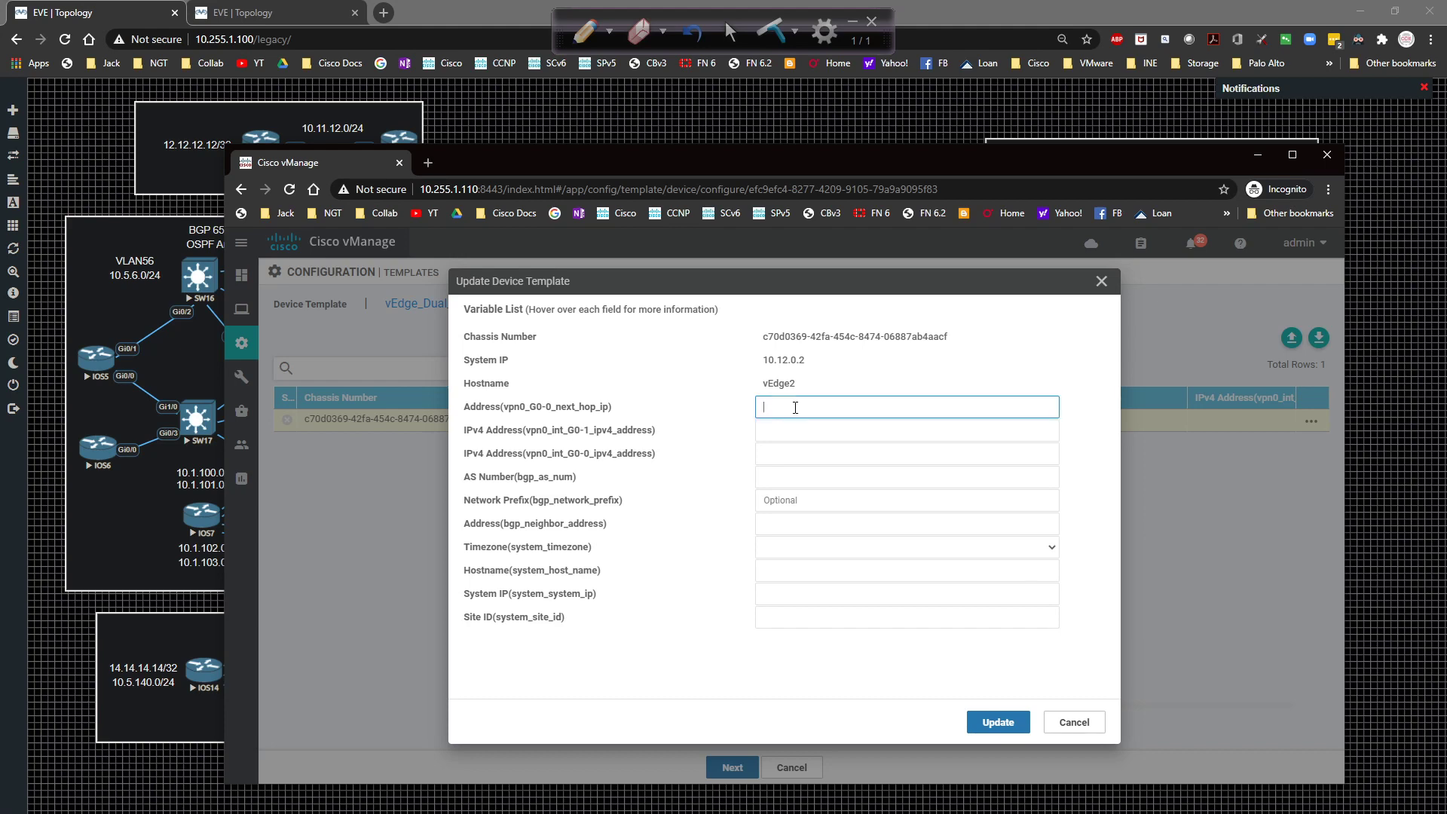
pyautogui.write('192.1.2')
pyautogui.moveTo(702, 160)
pyautogui.mouseDown()
pyautogui.moveTo(883, 395)
pyautogui.moveTo(912, 634)
pyautogui.moveTo(797, 327)
pyautogui.moveTo(711, 160)
pyautogui.mouseUp()
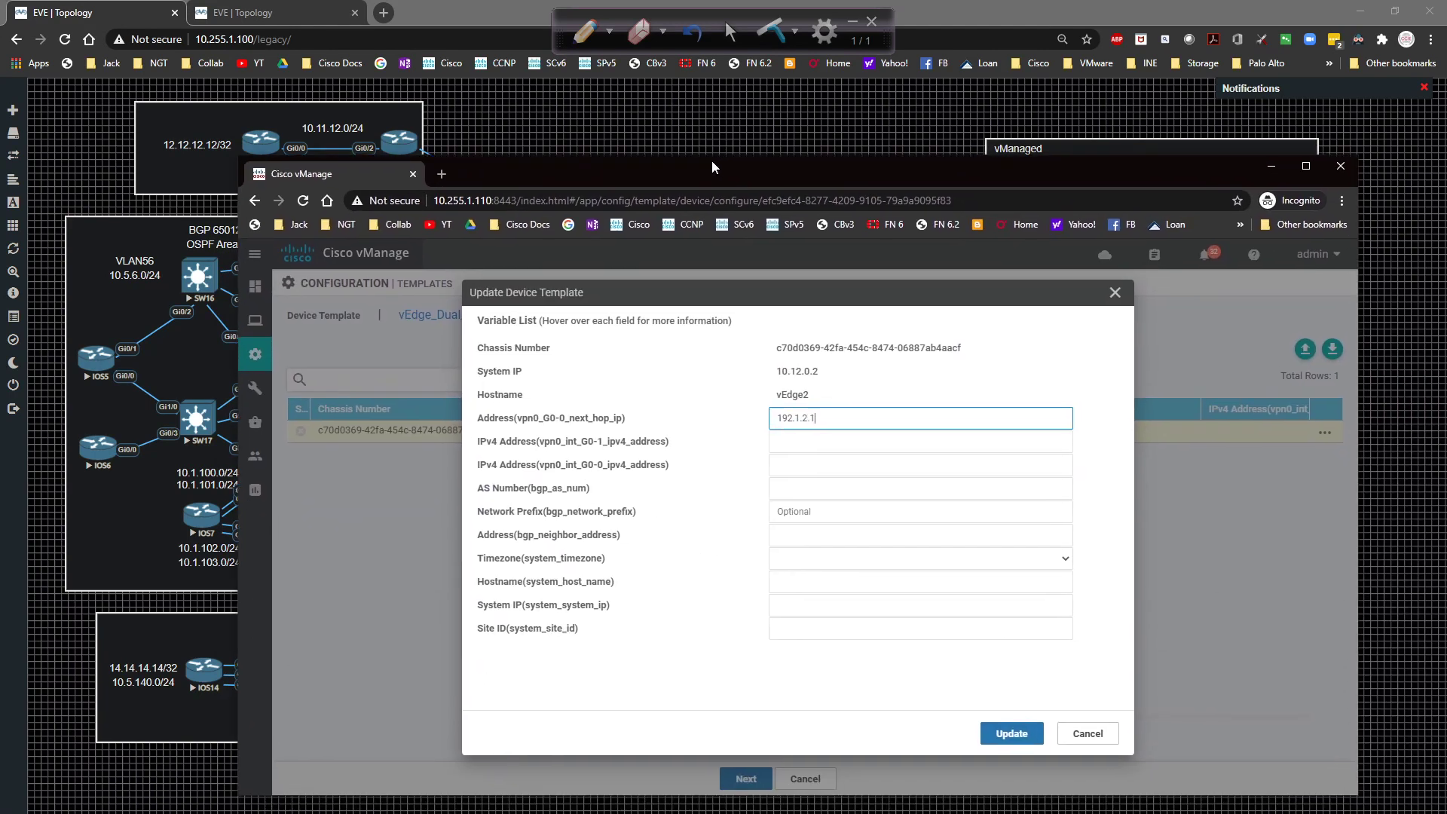
pyautogui.press('Tab')
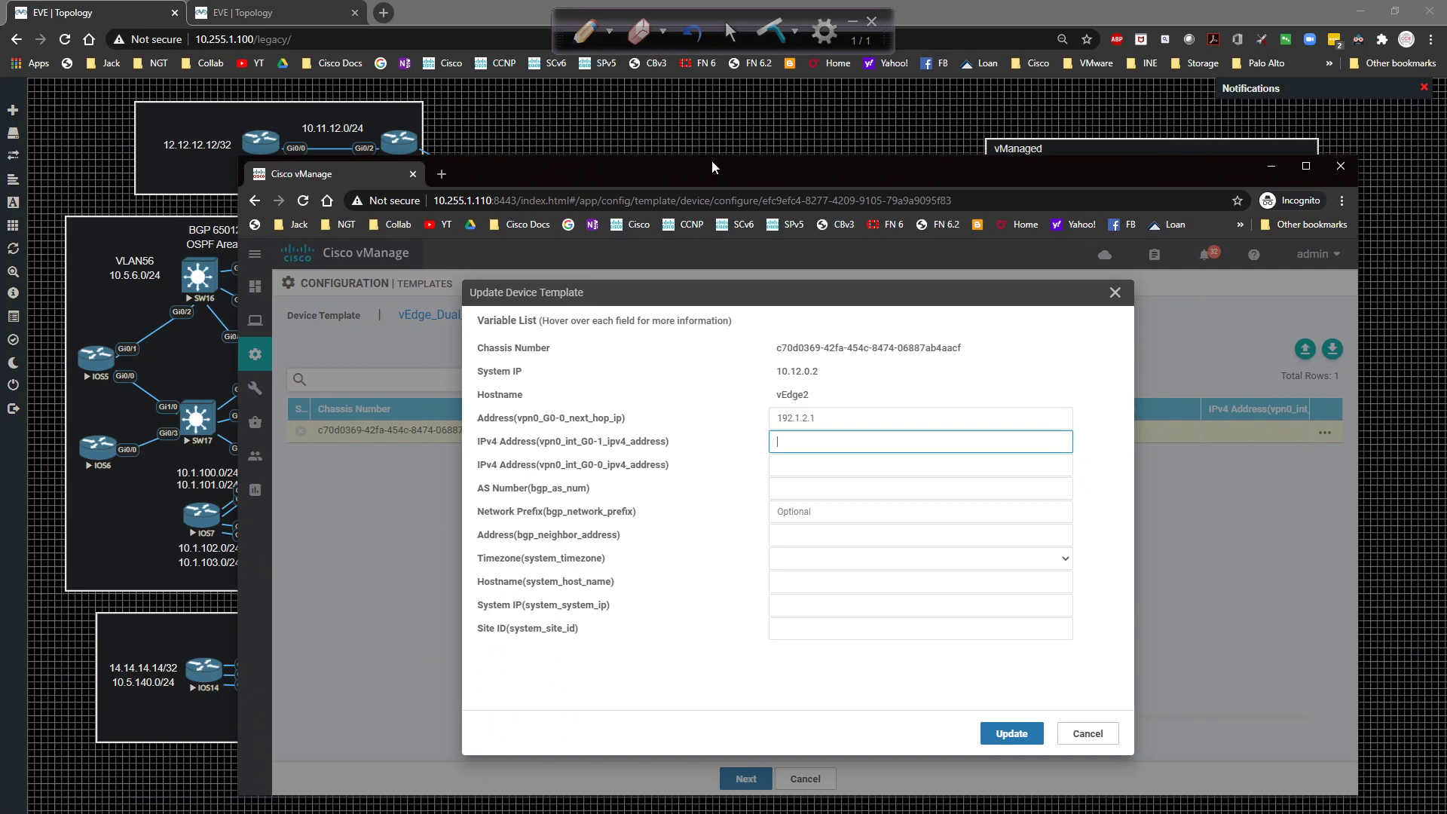
pyautogui.write('172')
pyautogui.moveTo(711, 160); pyautogui.dragTo(709, 112)
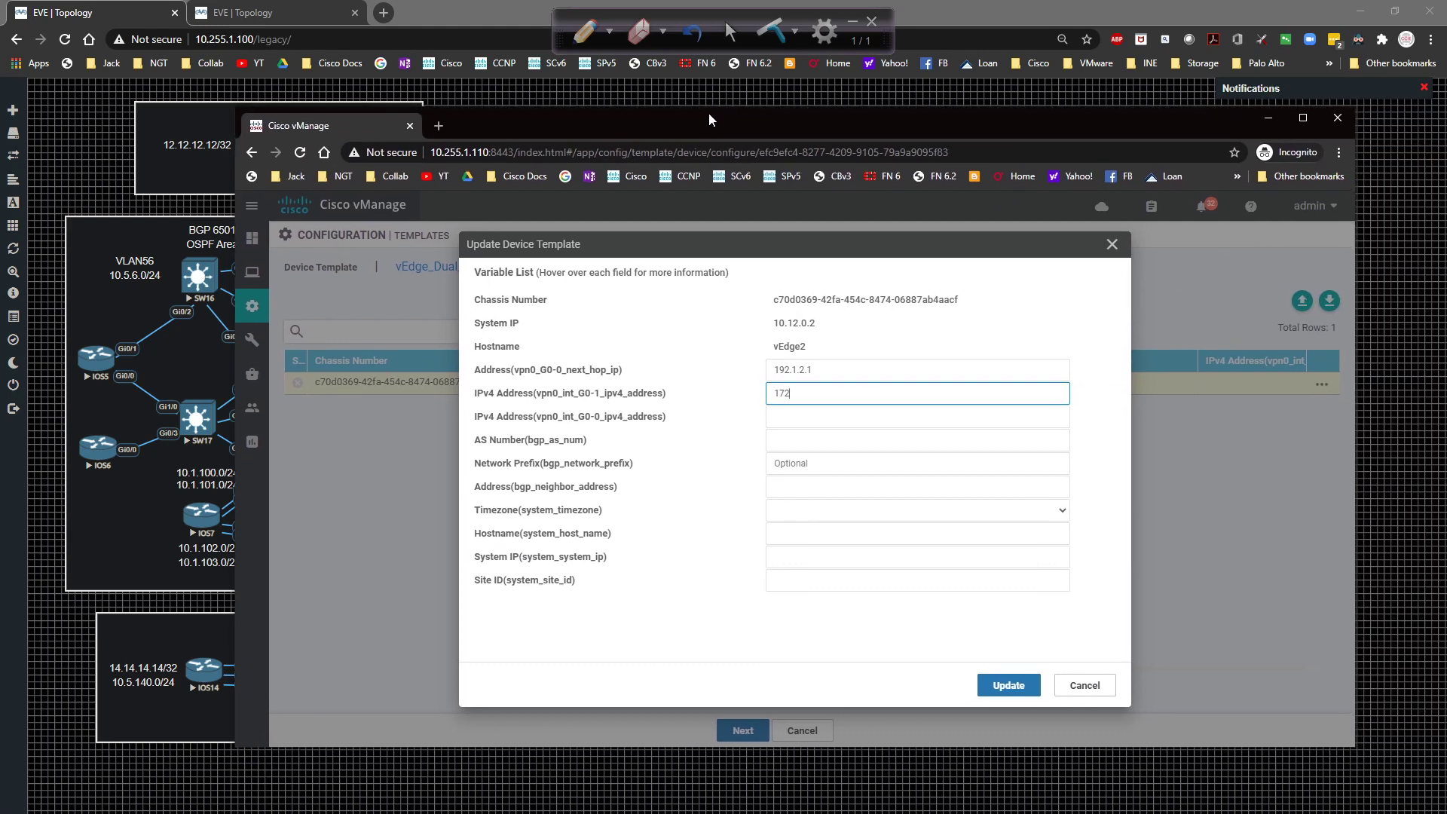
pyautogui.write('2.31.12.2/24')
pyautogui.press('Tab')
pyautogui.write('192')
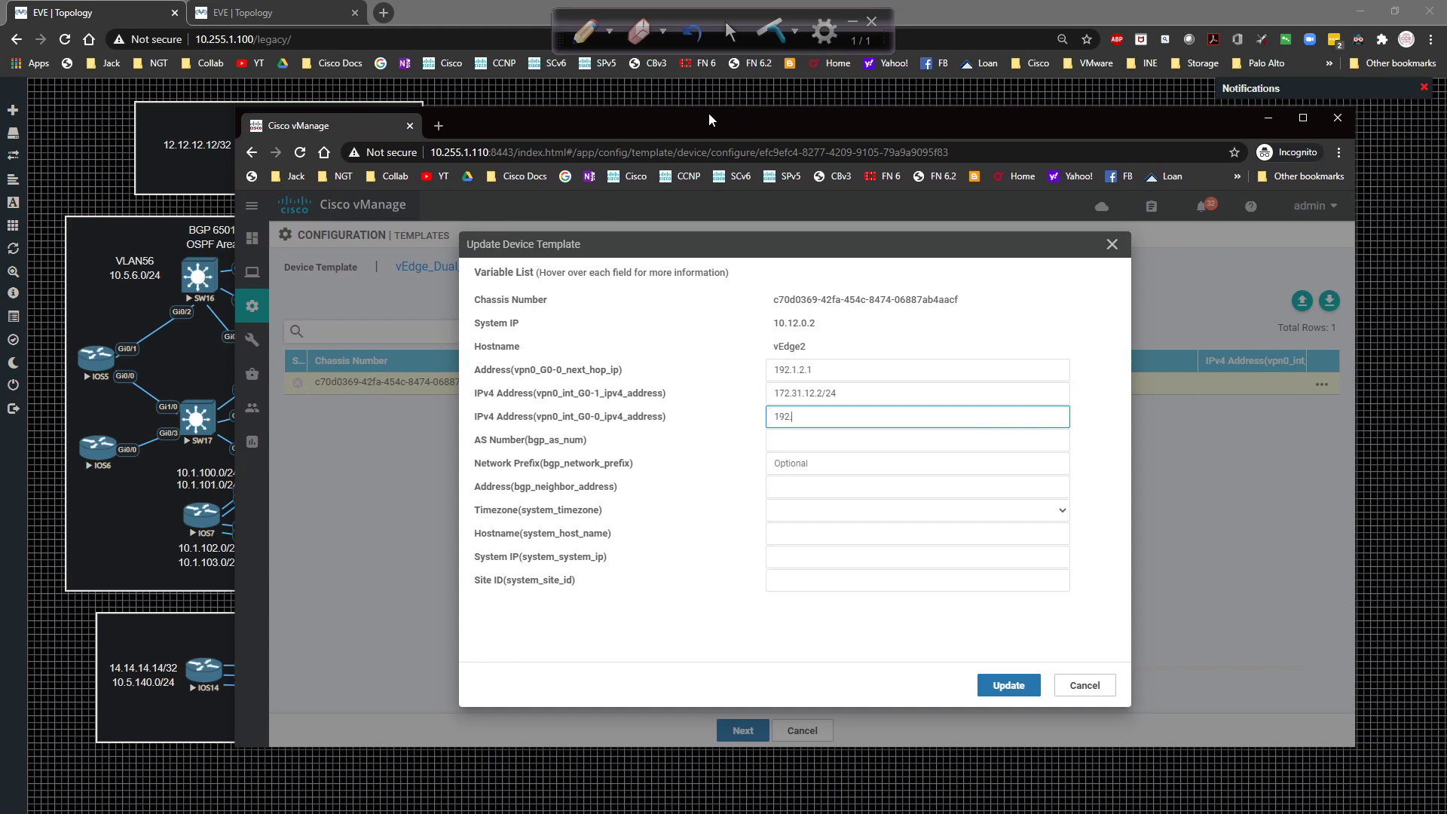
pyautogui.write('.1.2.2/24')
# Set BGP AS 65012, network prefix 172.31.12.0/24 and neighbor 172.31.12.1.
pyautogui.press('Tab')
pyautogui.write('650')
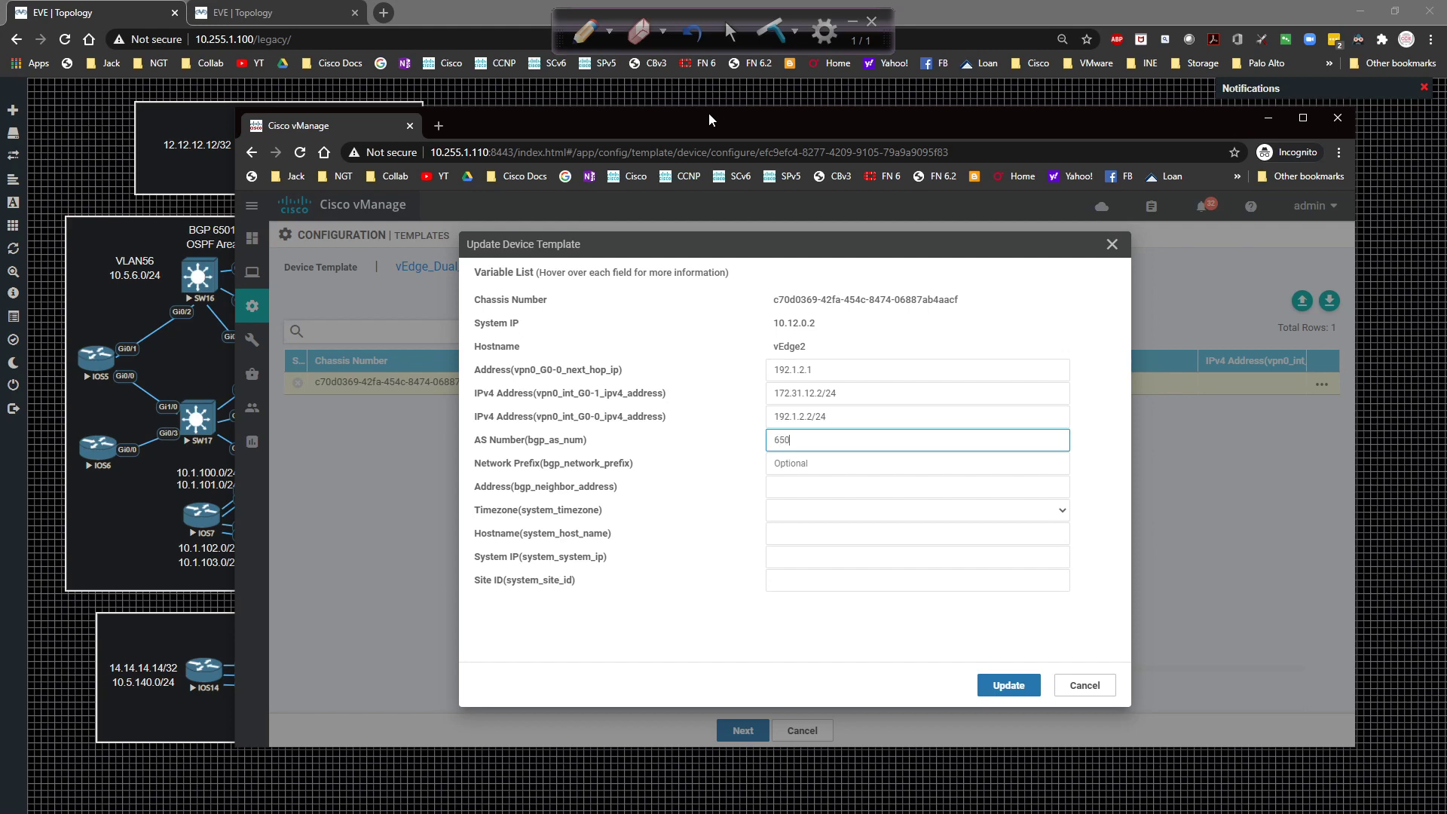
pyautogui.press('Tab')
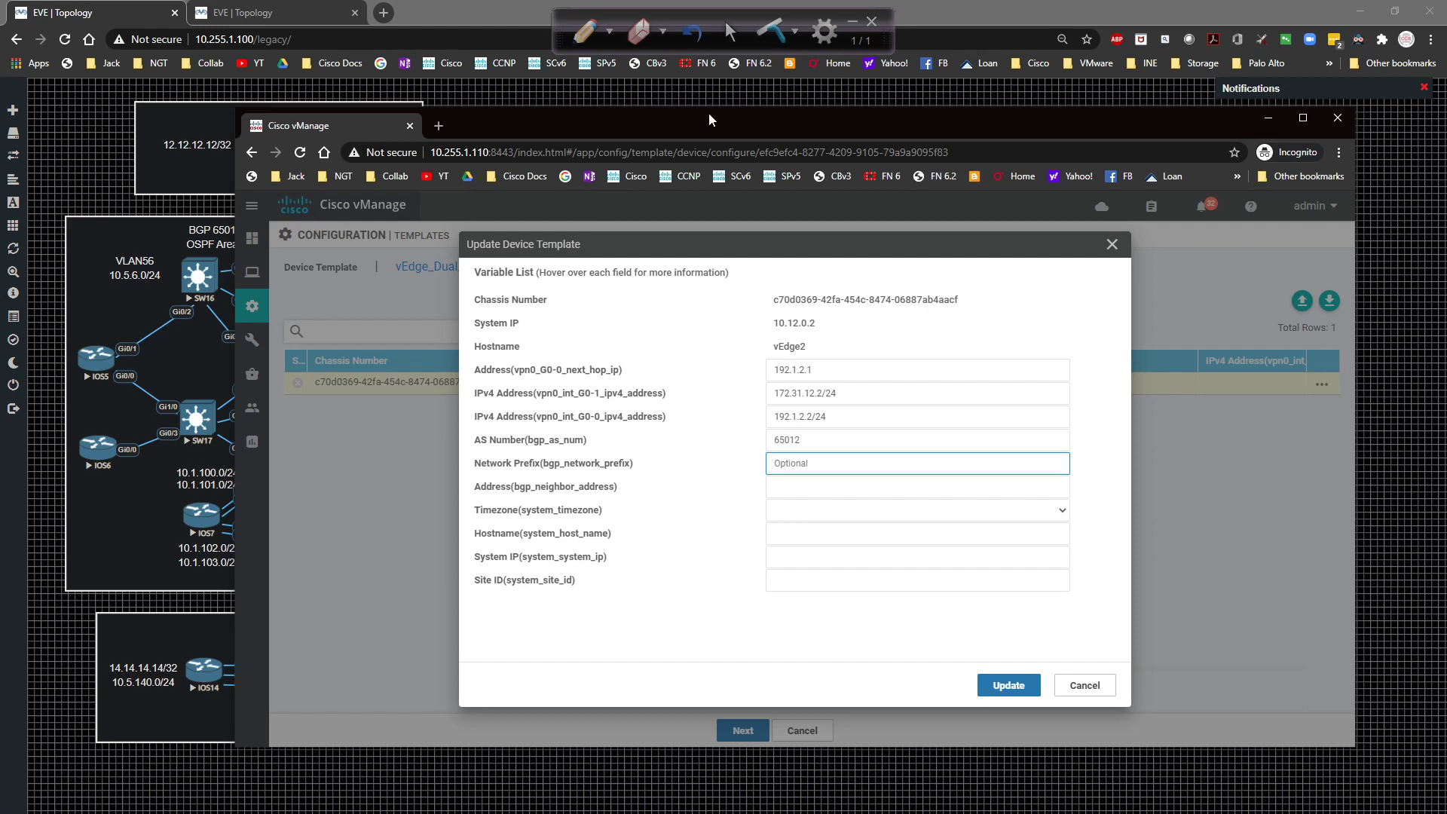
pyautogui.write('172.31.12.0/24')
pyautogui.press('Tab')
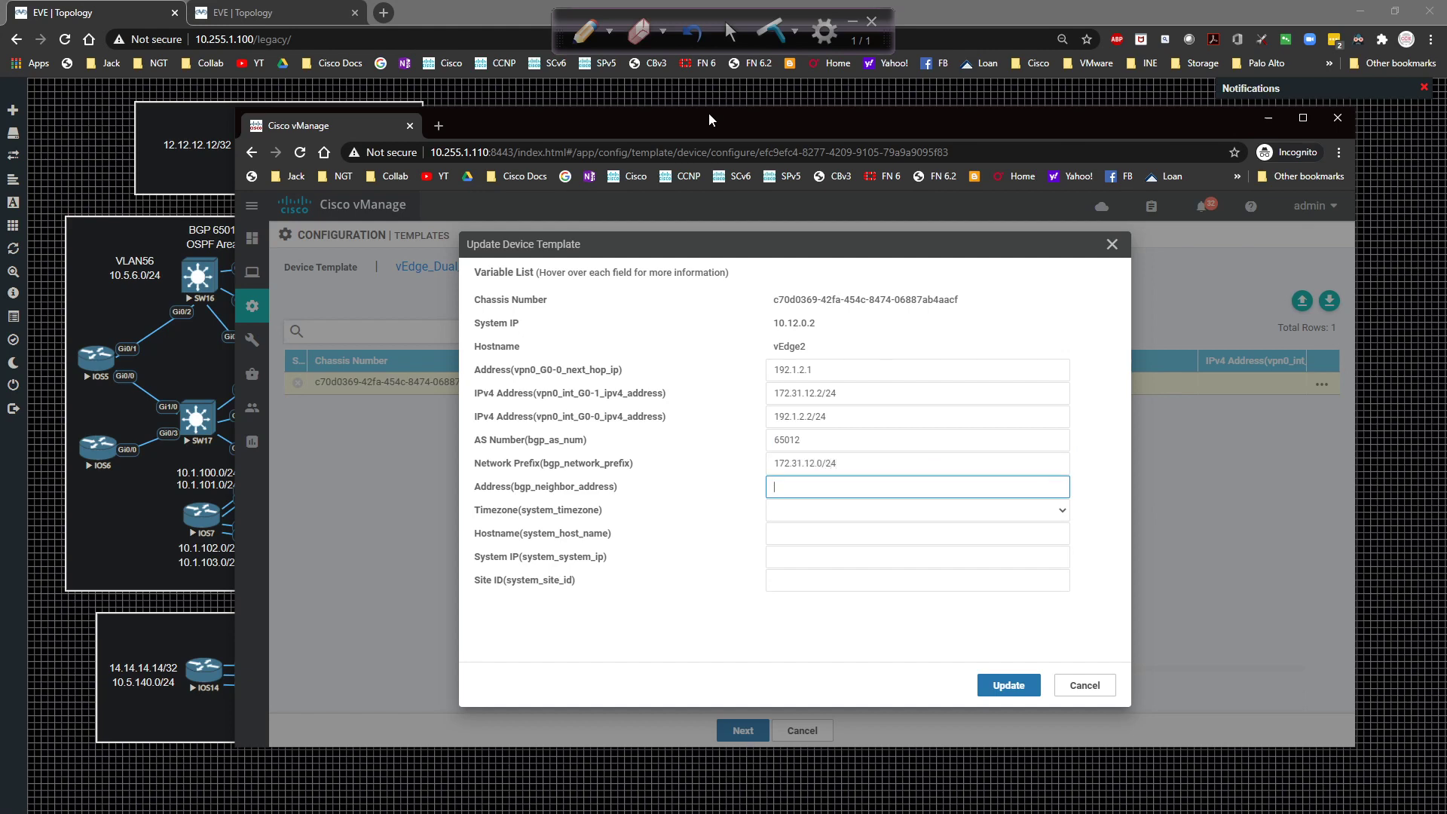
pyautogui.write('172.31.12.1')
pyautogui.press('Tab')
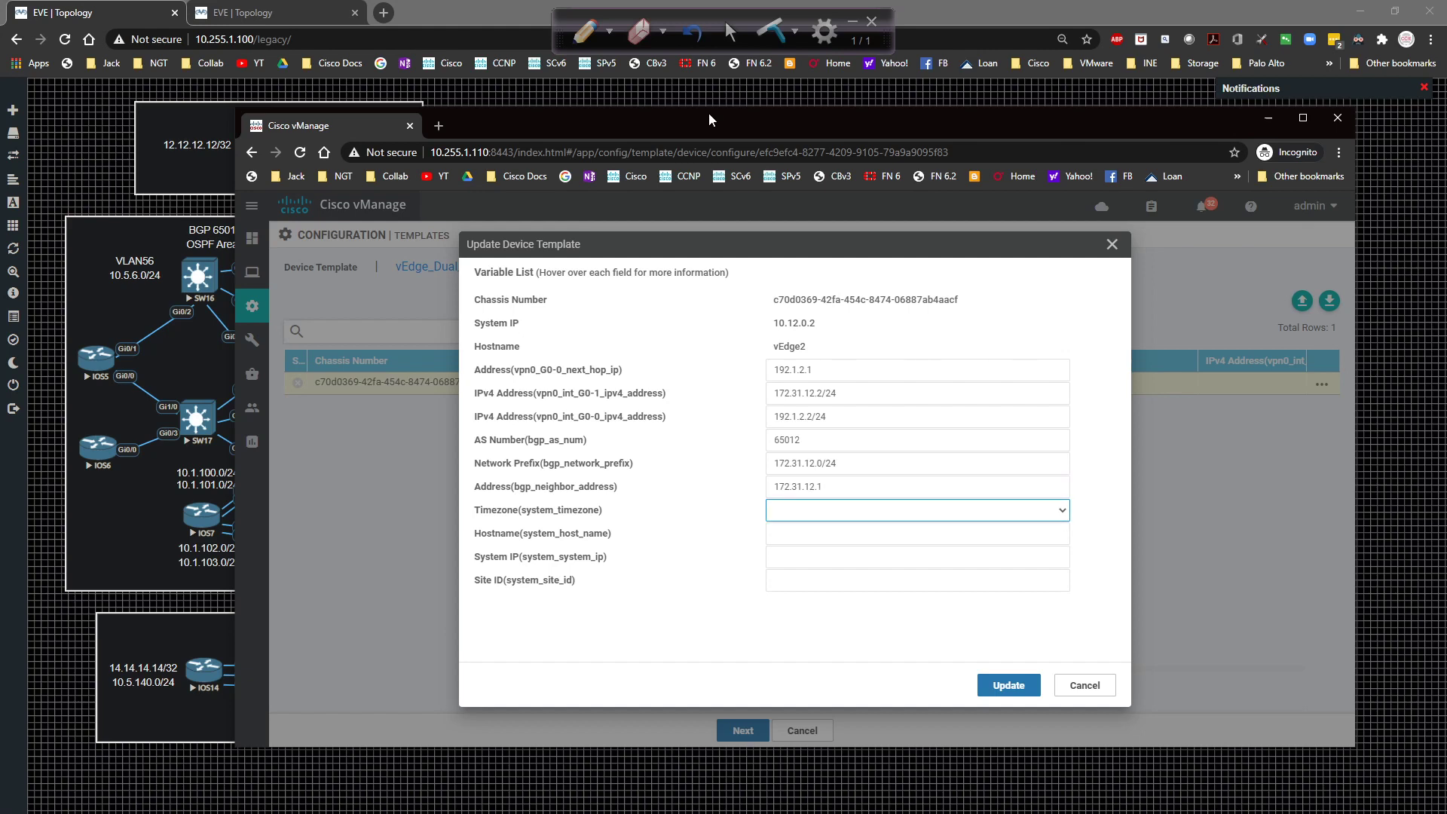
# Set vEdge2's timezone to America/Indiana/Indianapolis.
pyautogui.write('am')
pyautogui.click(883, 518)
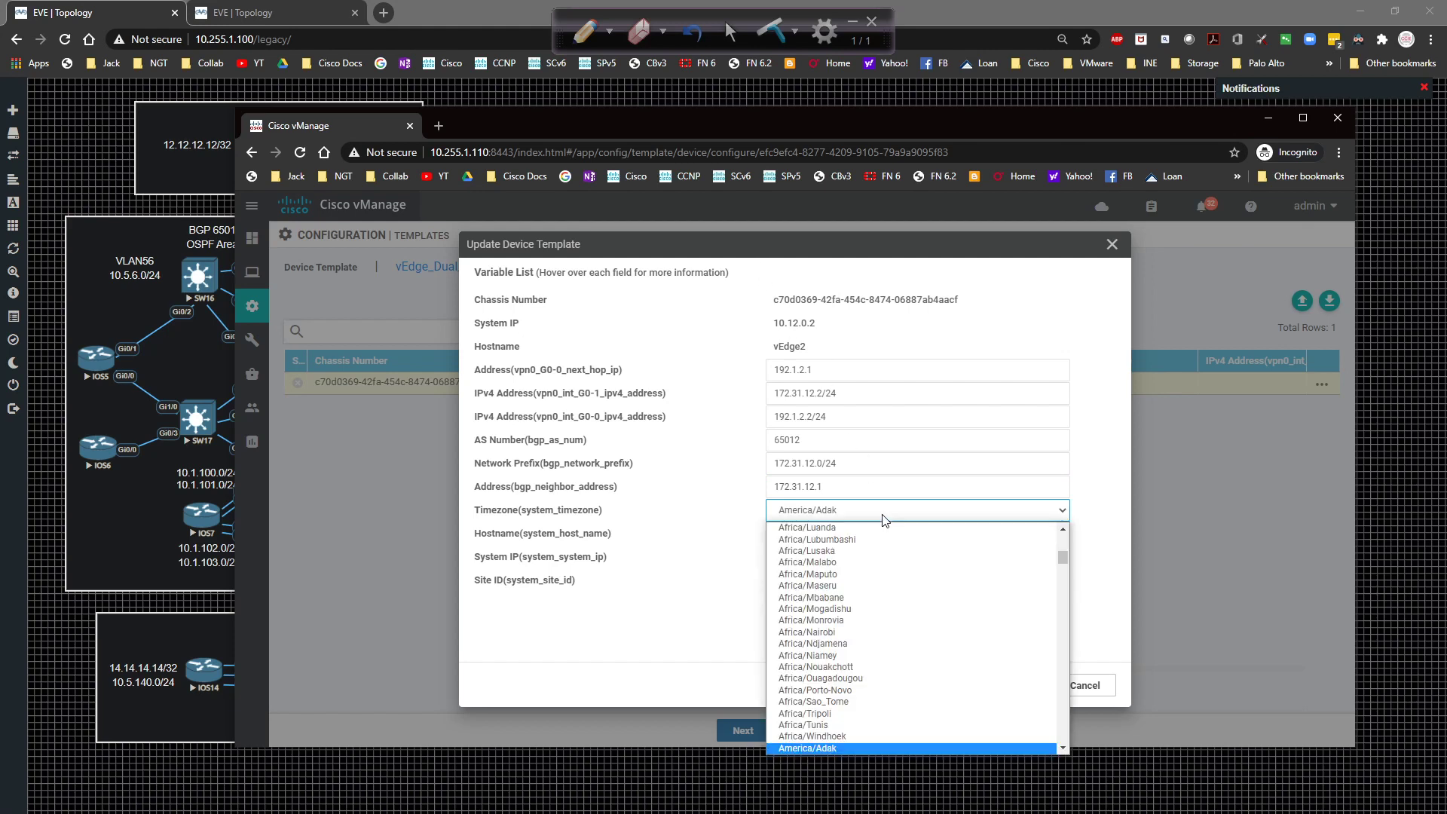
pyautogui.scroll(-10, 888, 573)
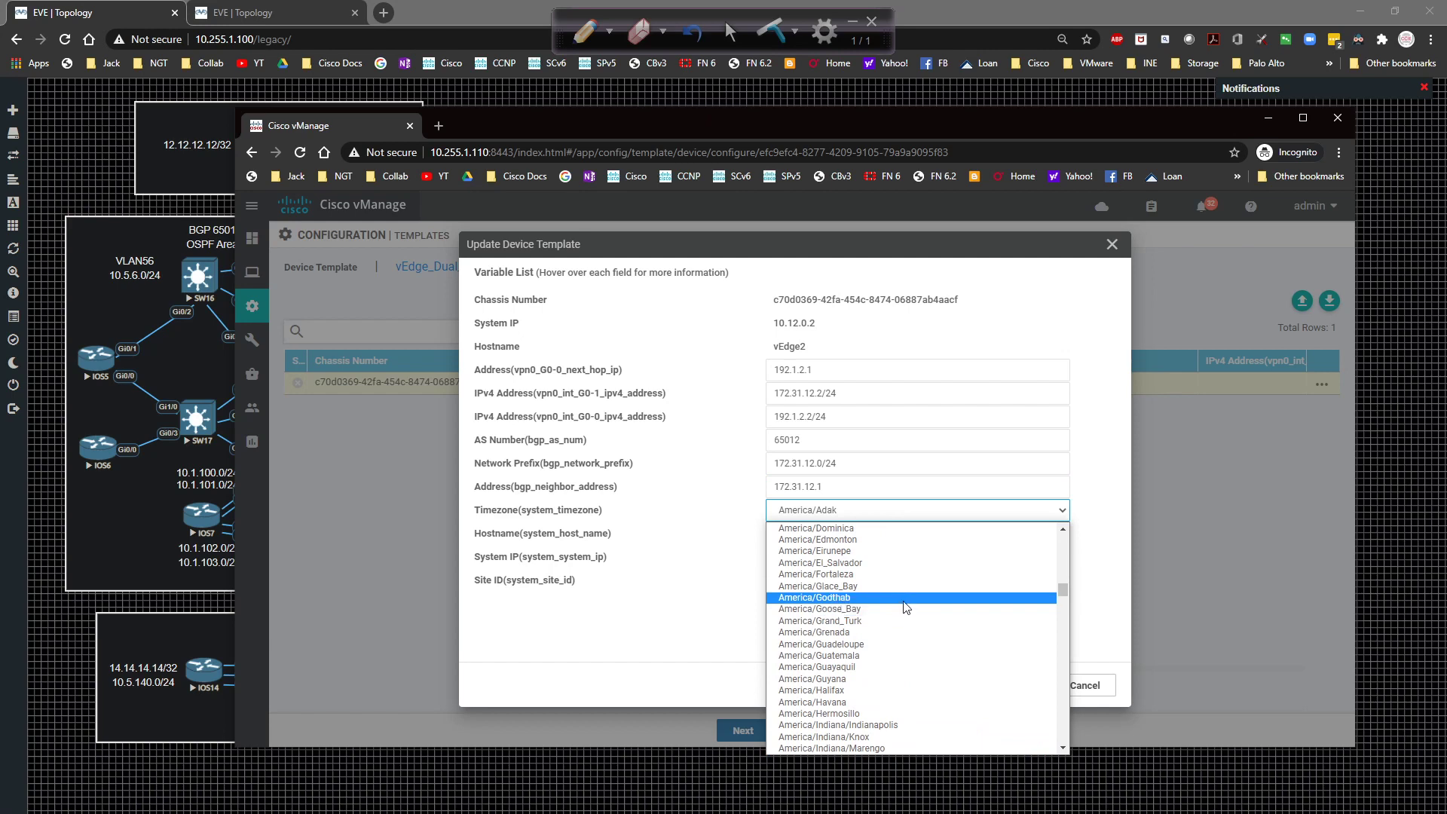
pyautogui.scroll(-4, 906, 608)
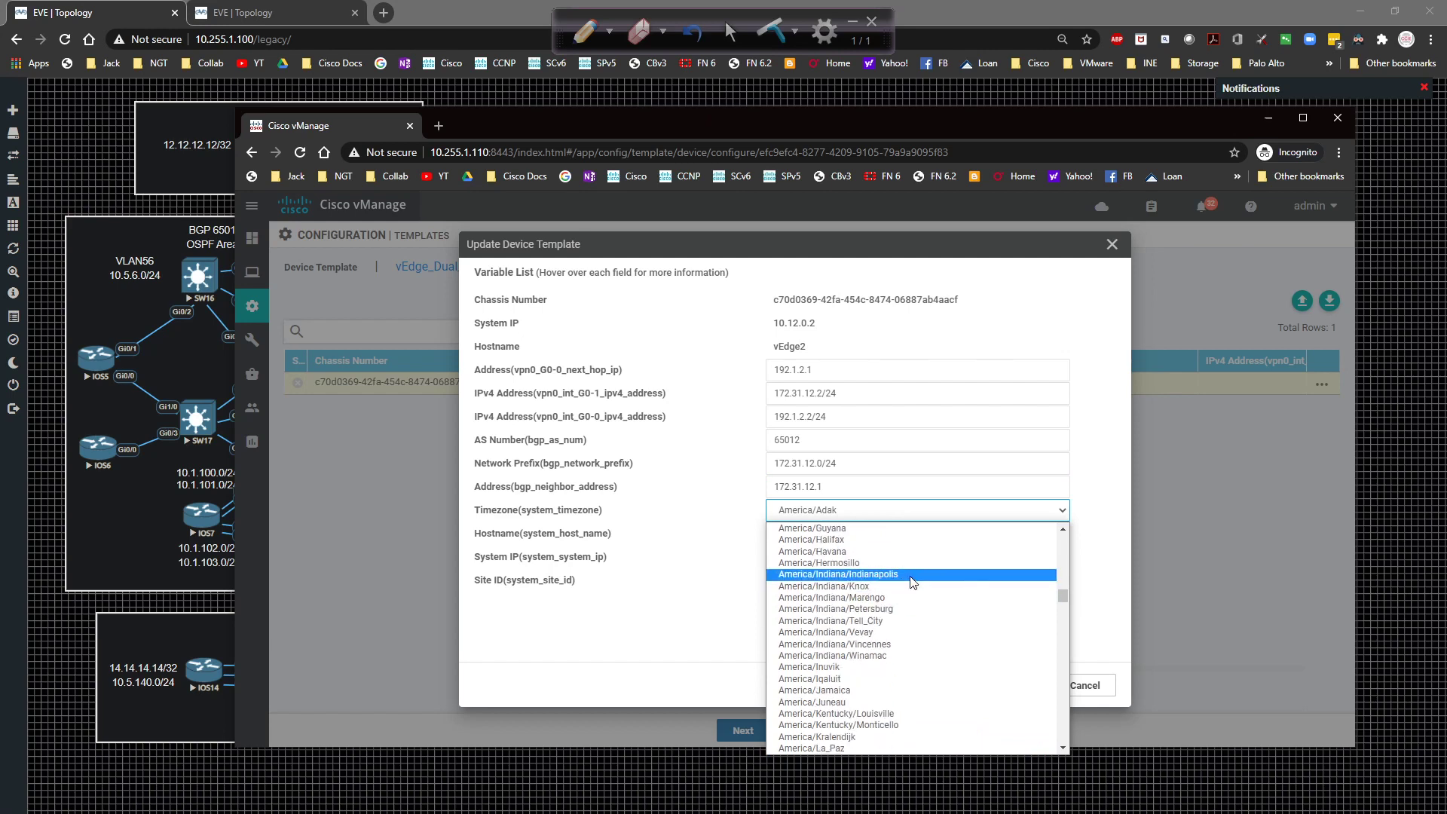
pyautogui.click(911, 582)
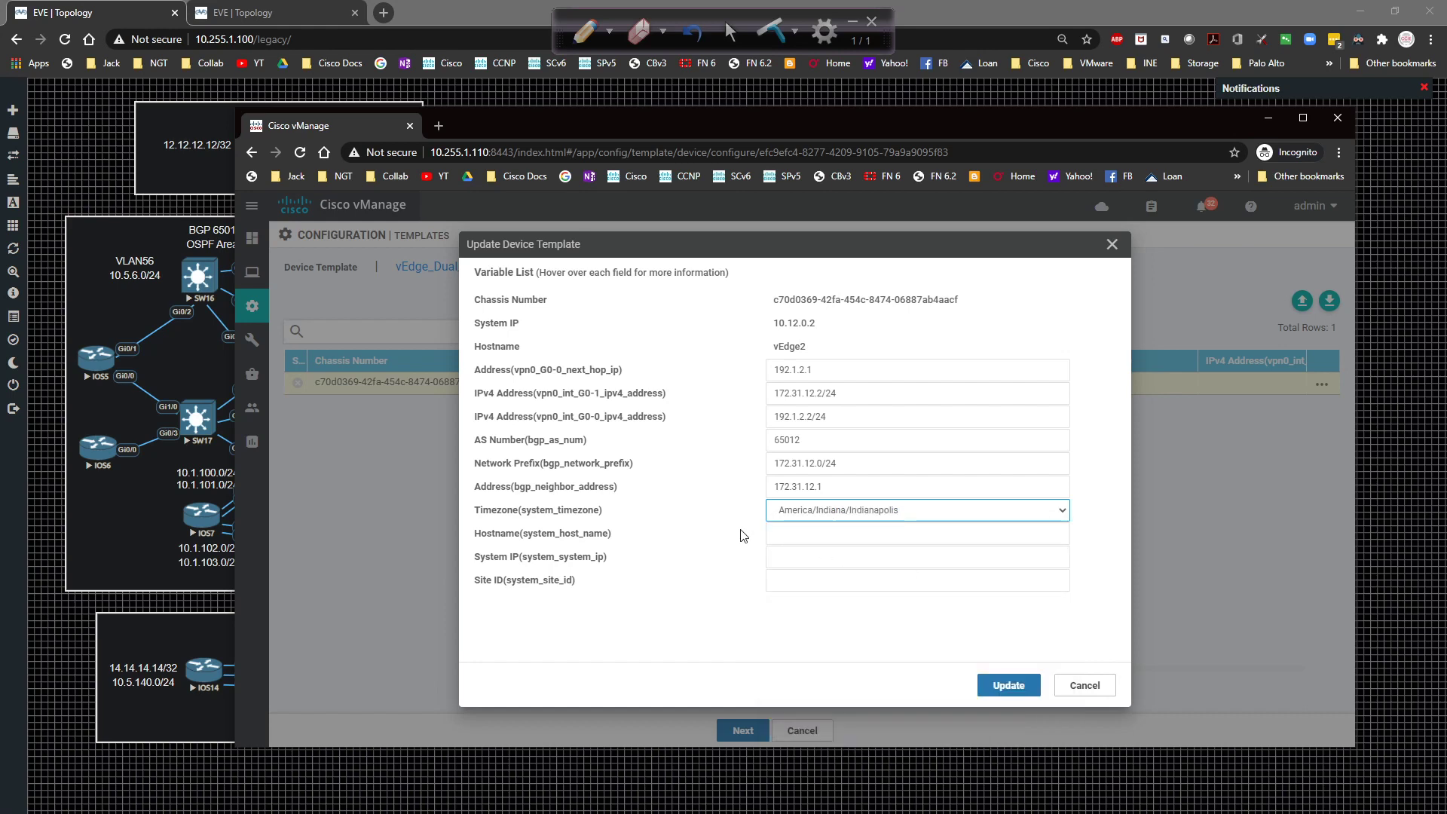
# Enter hostname vEdge2 and system IP 10.12.0.2, then save the variable values.
pyautogui.click(799, 535)
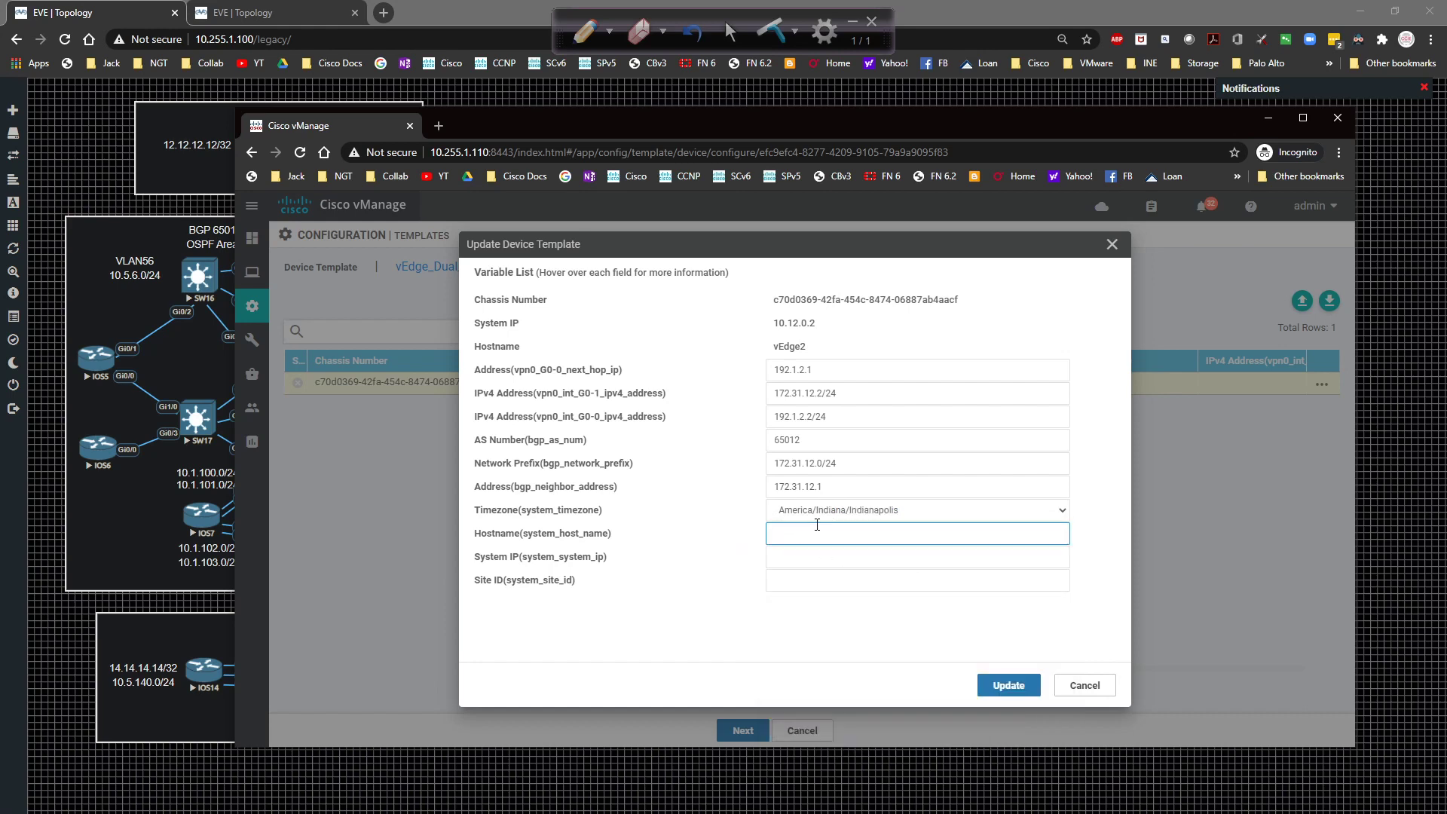
pyautogui.write('vEdge12')
pyautogui.press('Tab')
pyautogui.write('10.12')
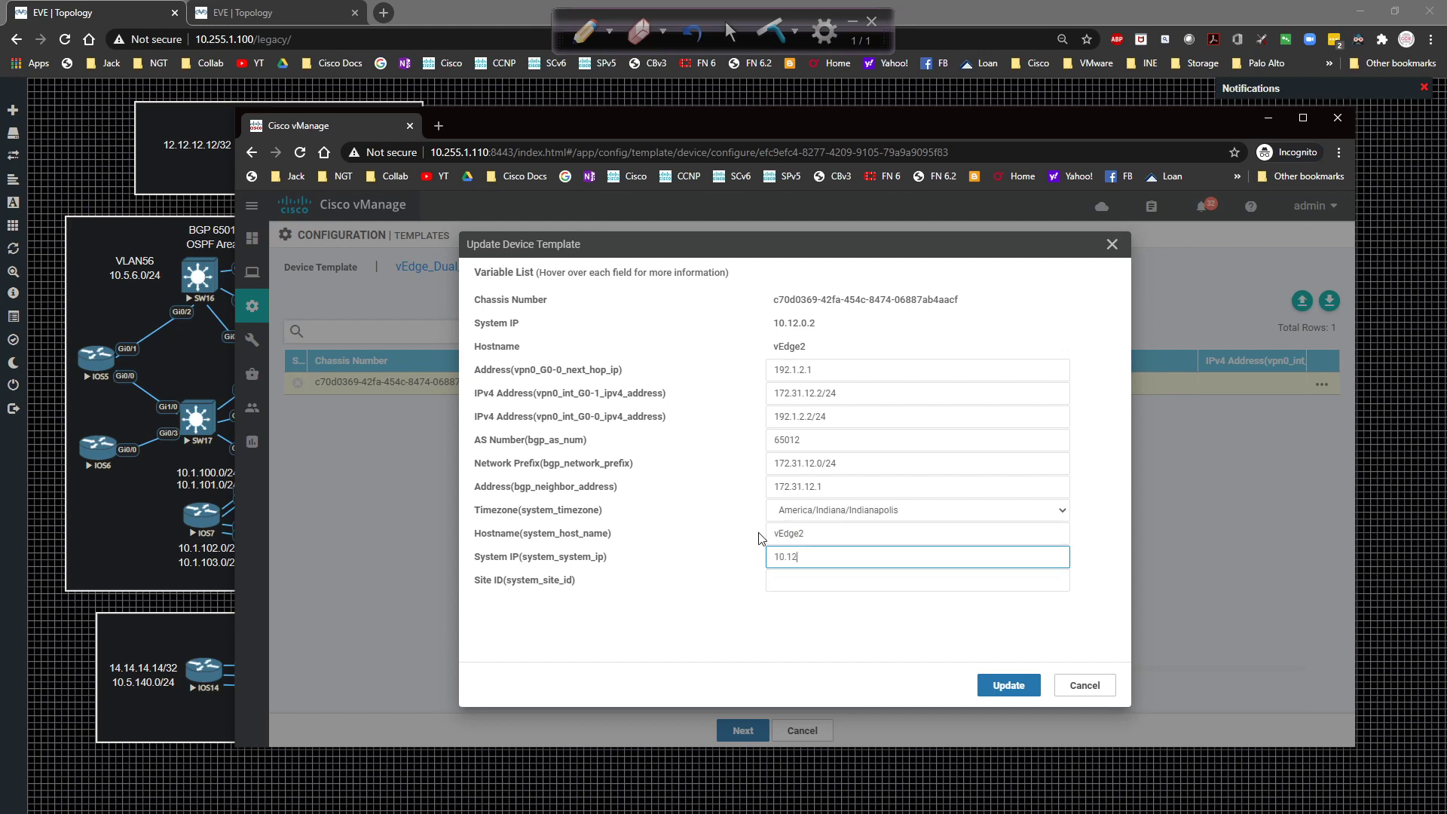
pyautogui.write('.0.2')
pyautogui.press('Tab')
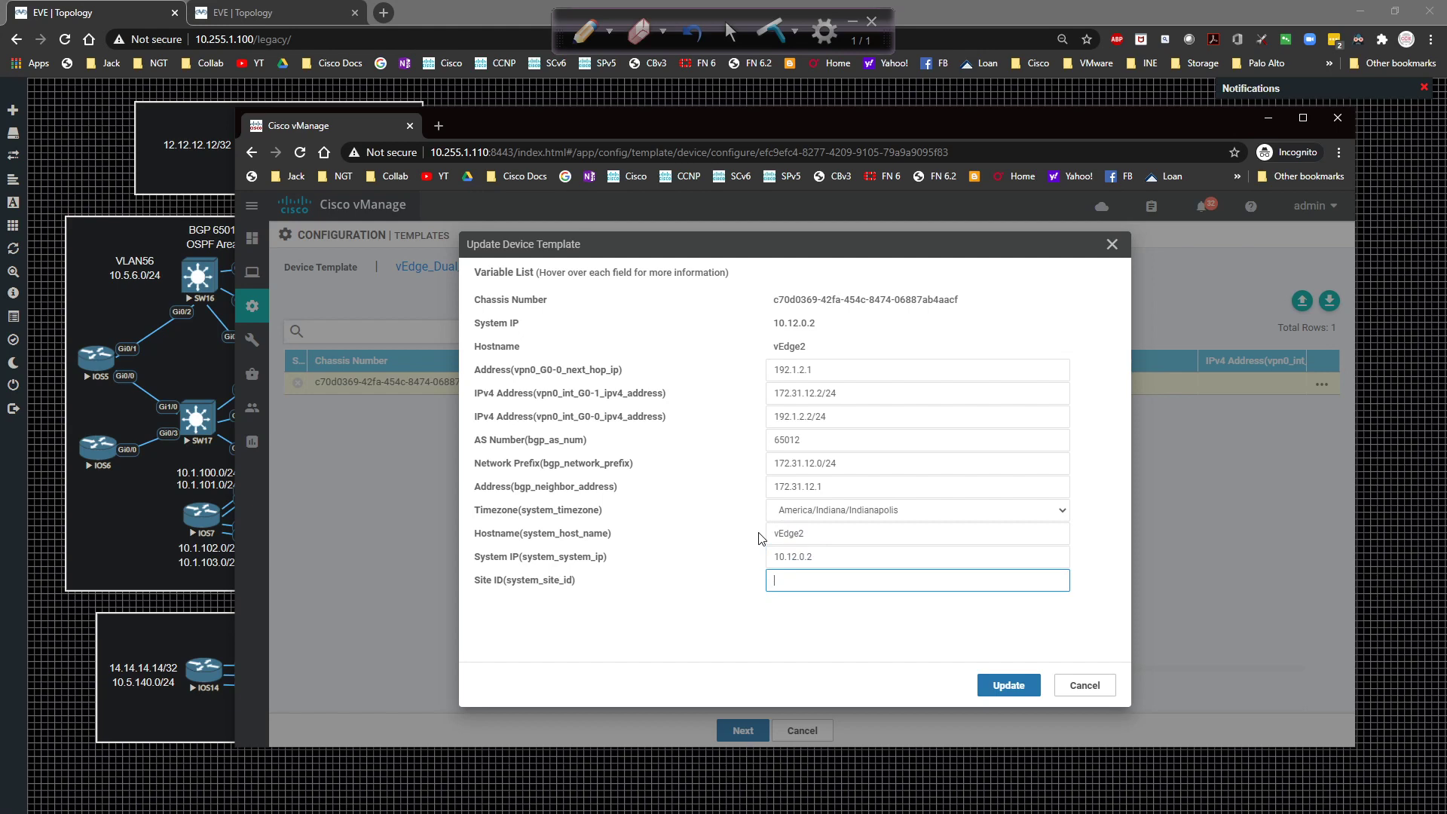
pyautogui.click(1007, 683)
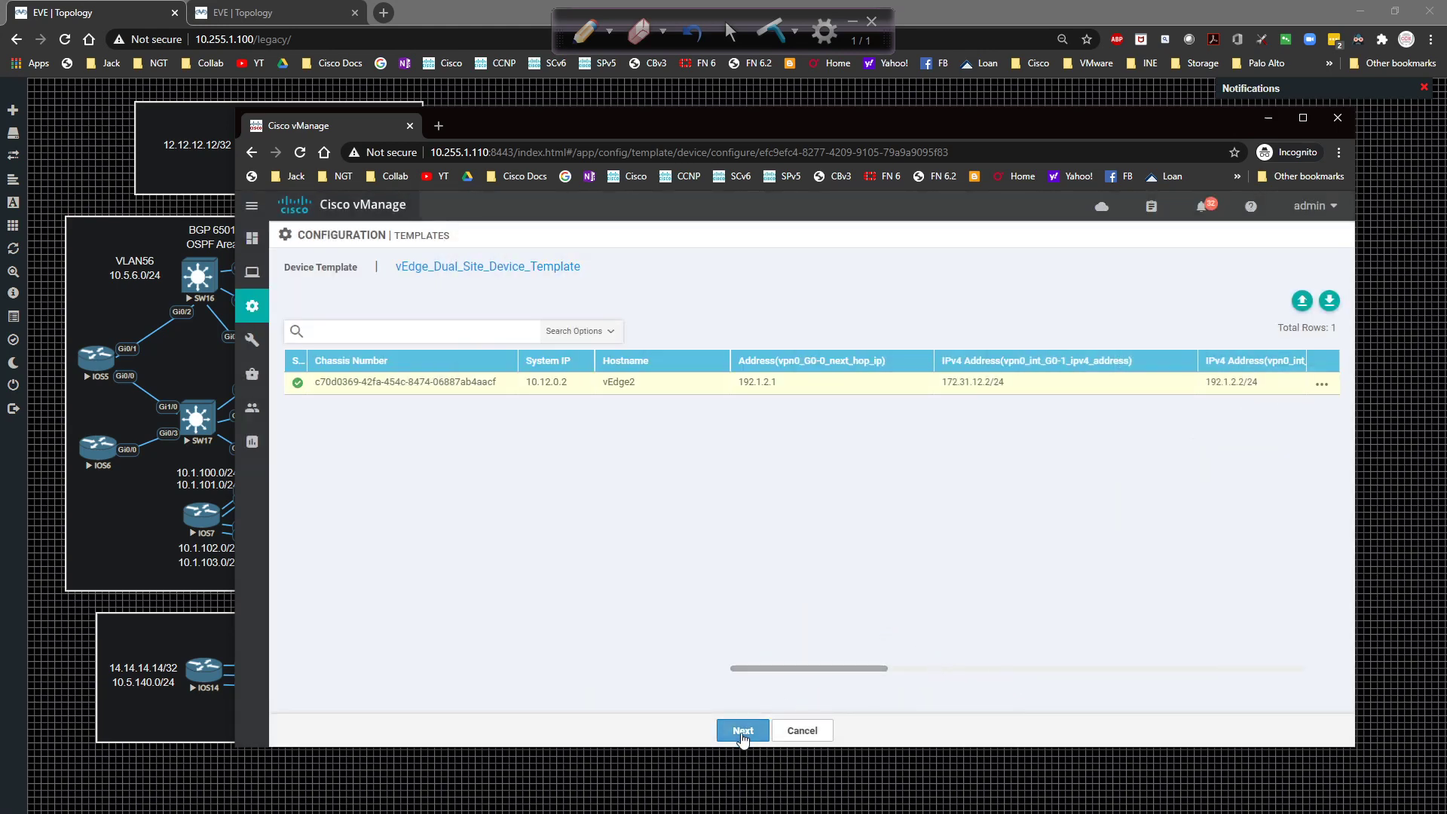
# Show vEdge2's generated configuration preview and dismiss the notice.
pyautogui.click(741, 729)
pyautogui.click(446, 369)
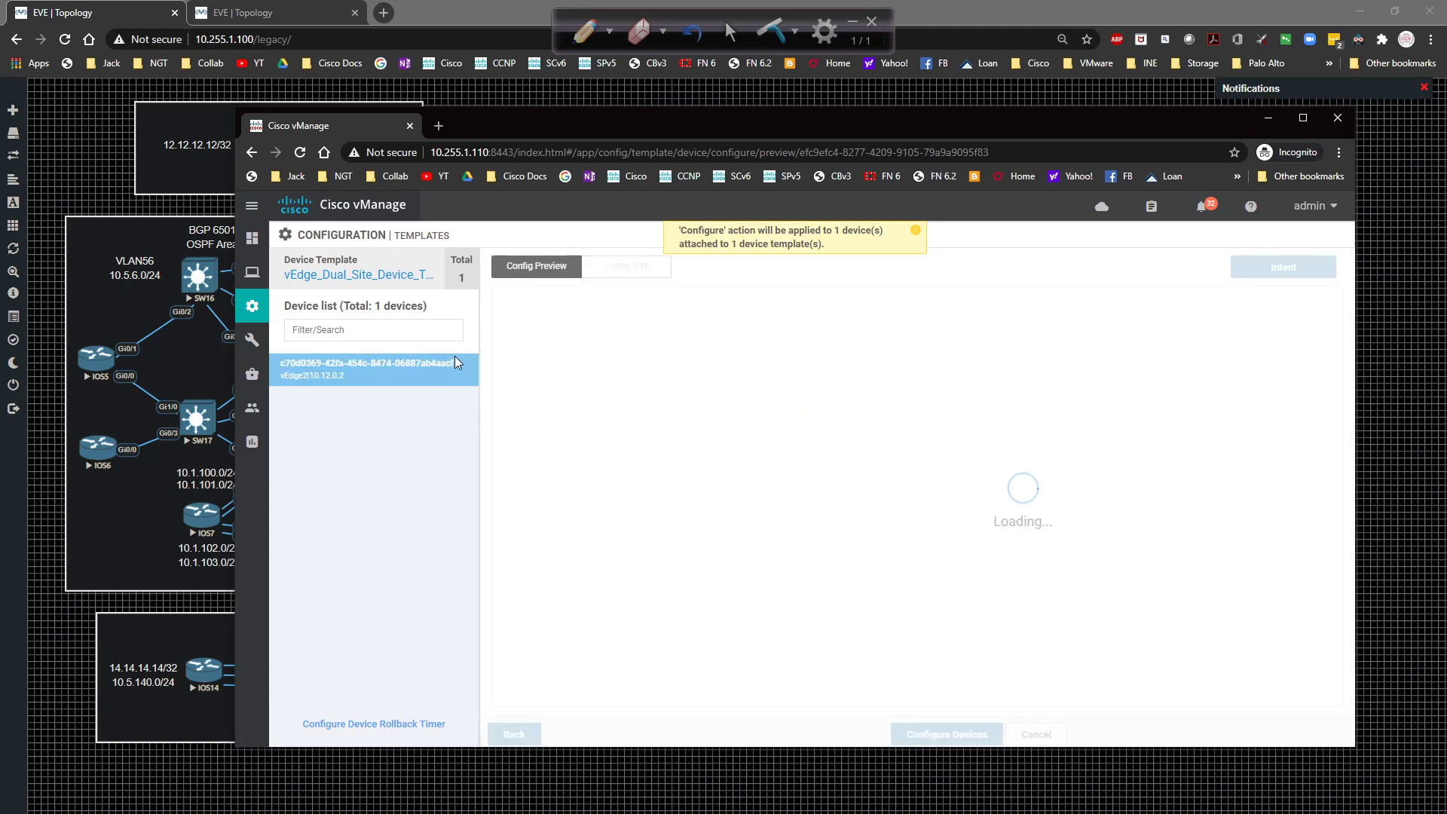
pyautogui.click(919, 236)
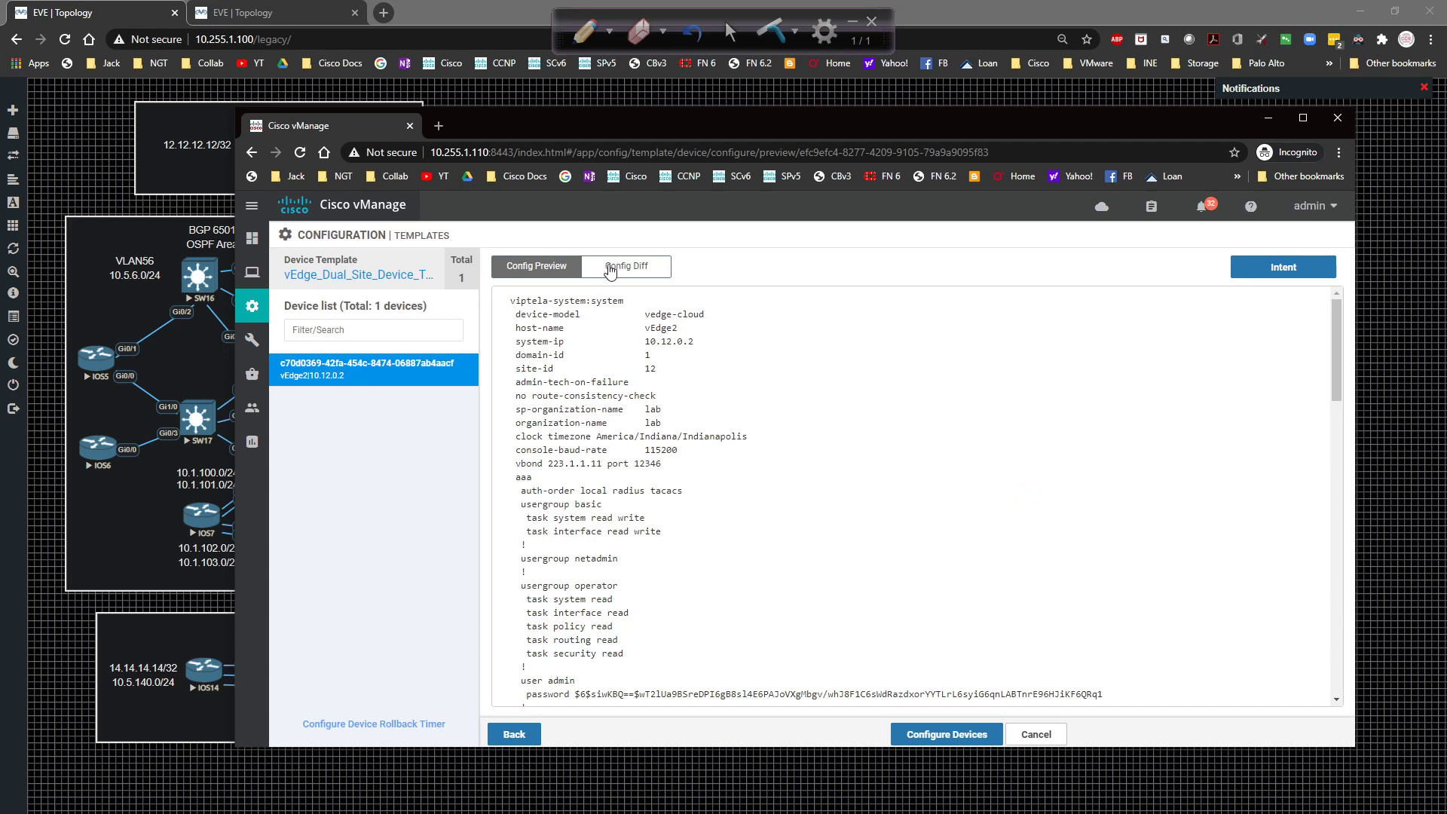
# Compare vEdge2's current and new configurations side by side, then push them with Configure Devices.
pyautogui.click(609, 268)
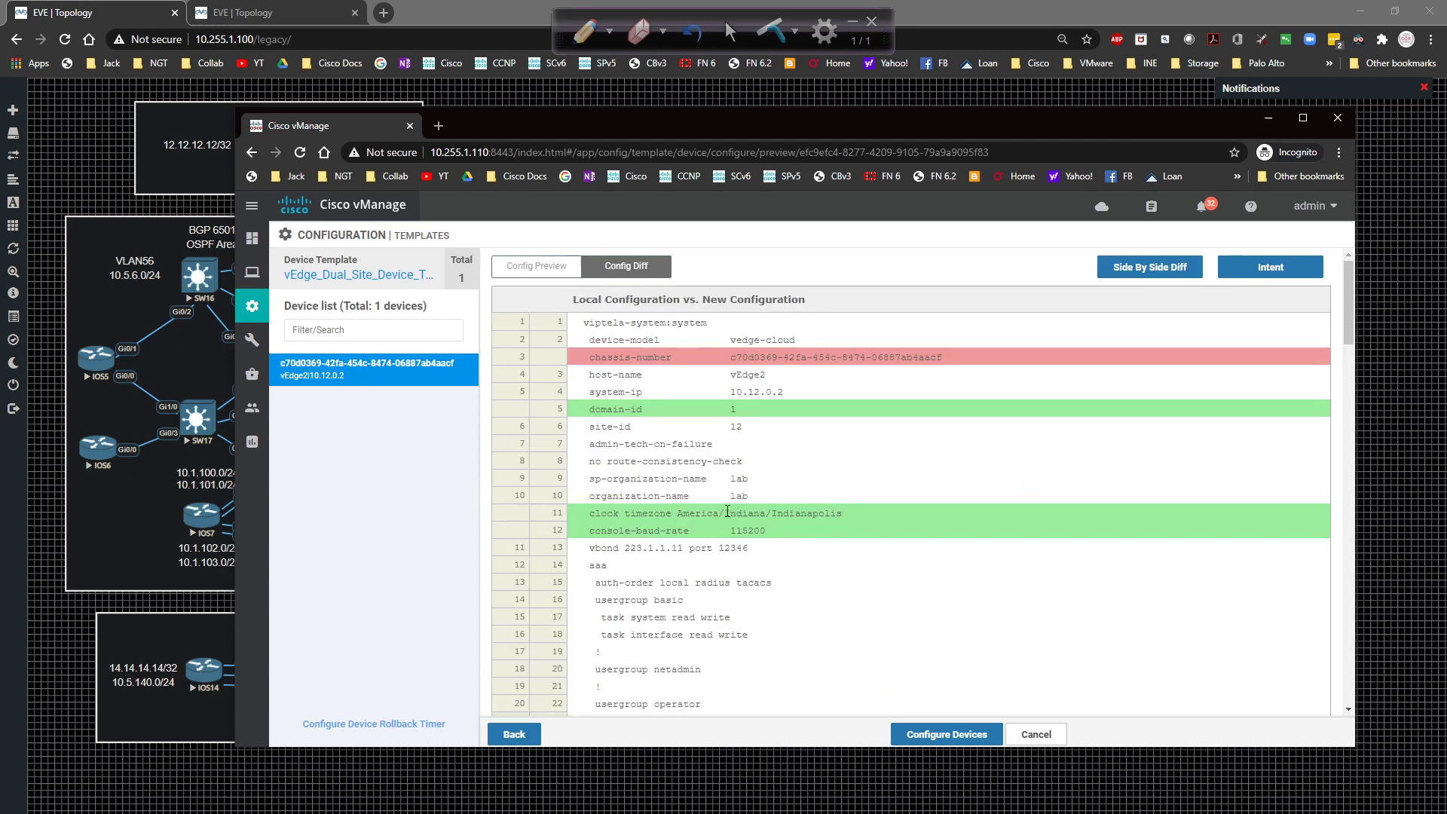
pyautogui.scroll(-3, 853, 527)
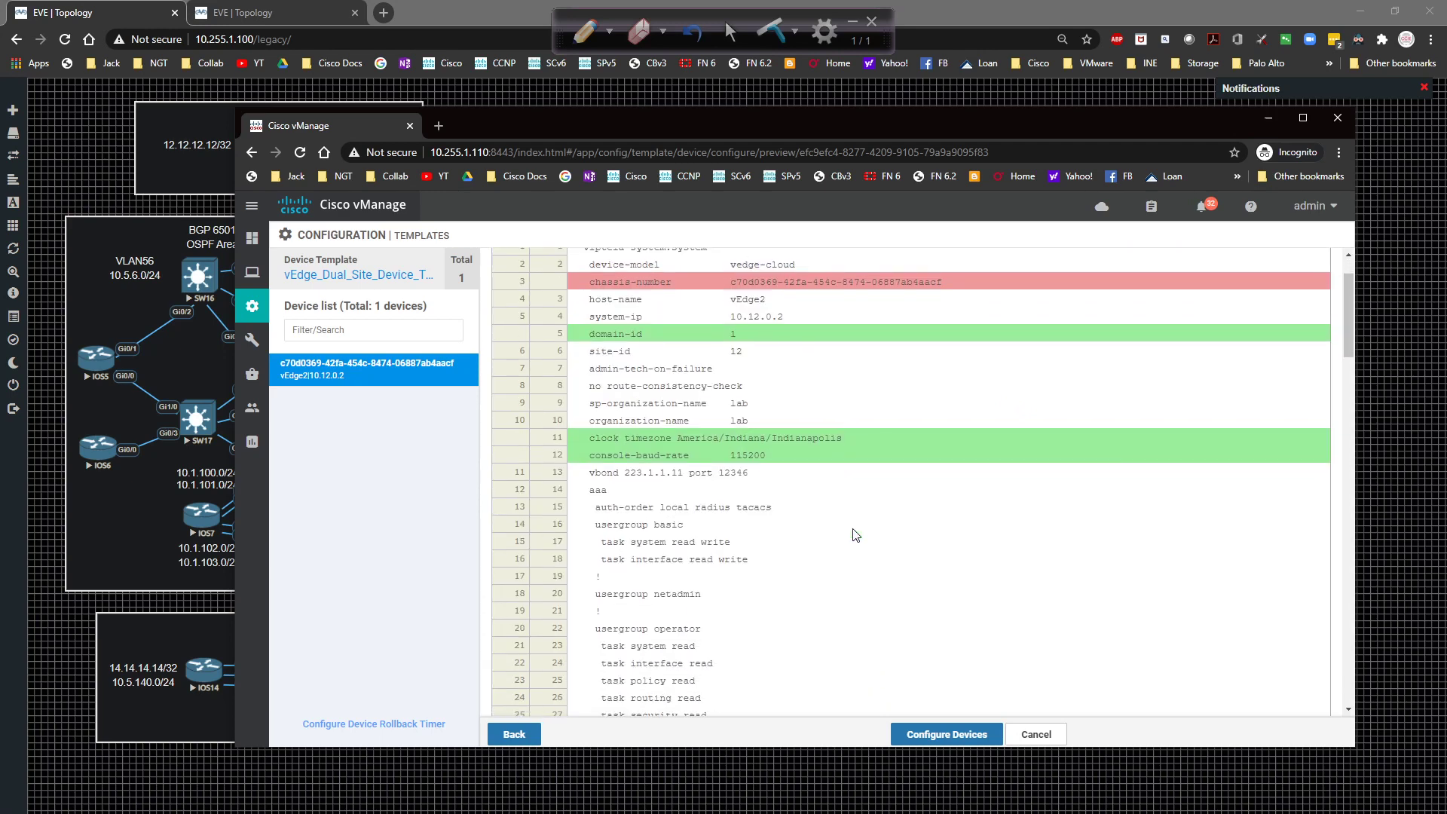
pyautogui.scroll(-8, 819, 486)
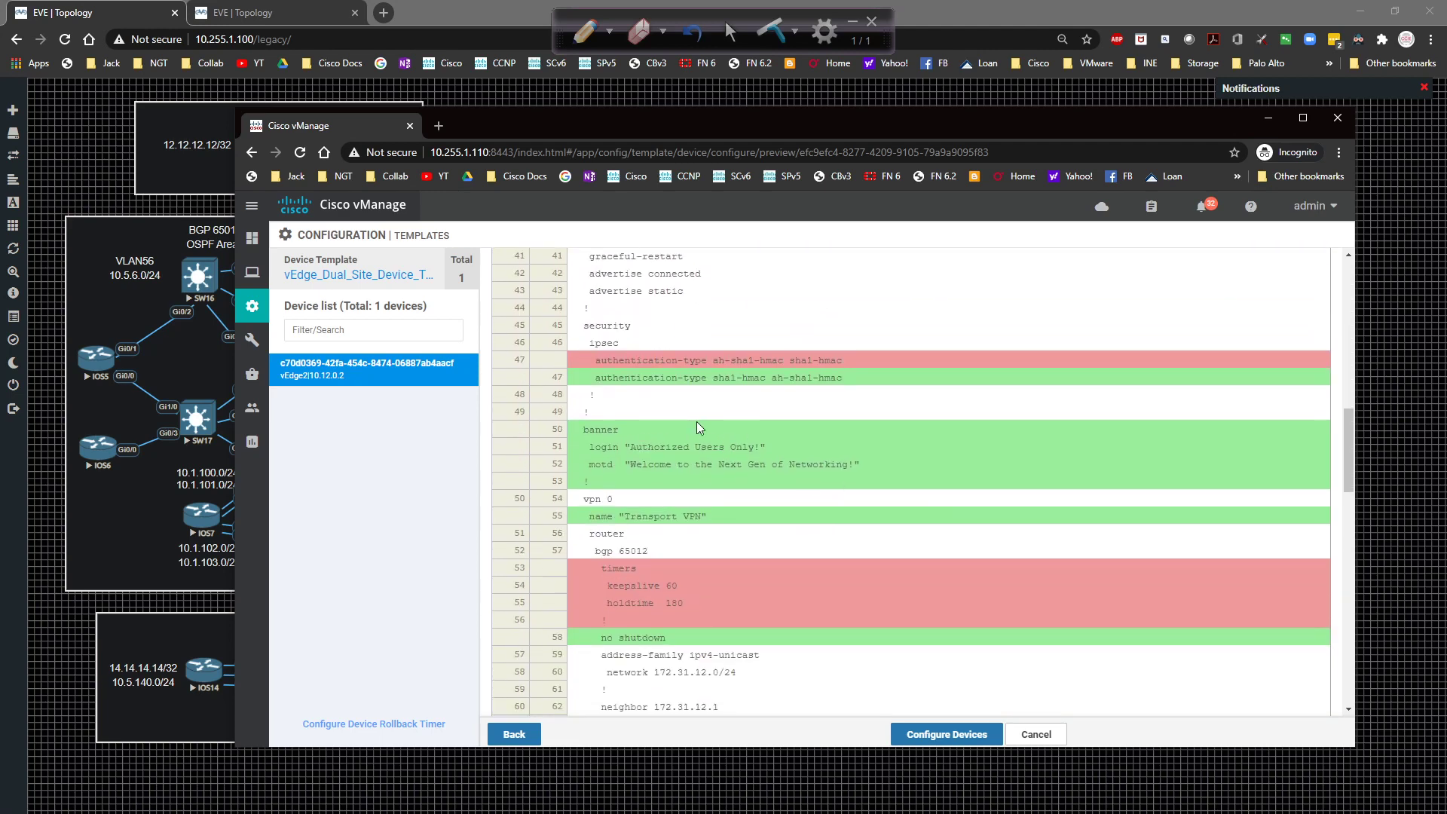
pyautogui.scroll(-2, 696, 427)
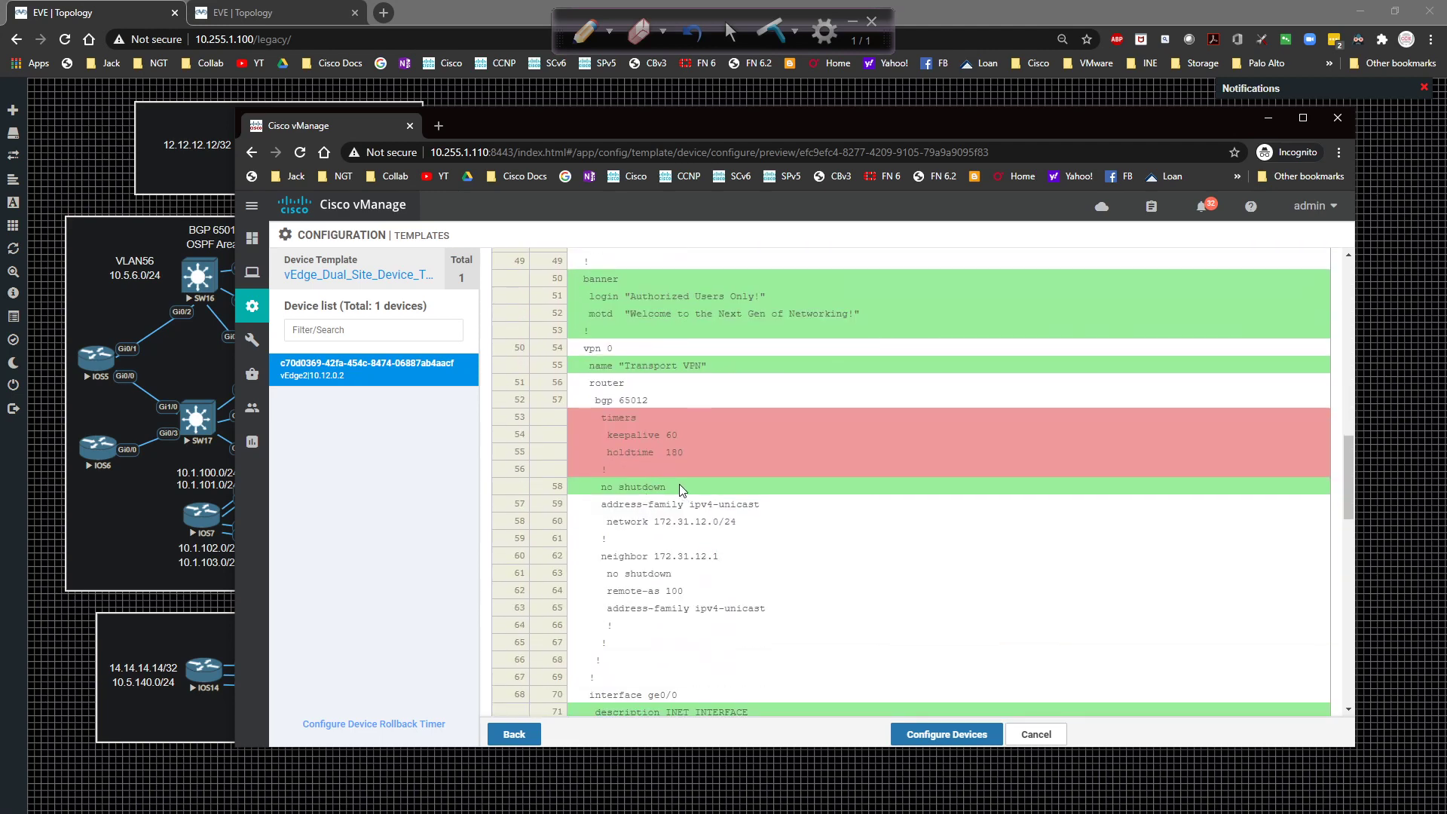
pyautogui.scroll(1, 652, 400)
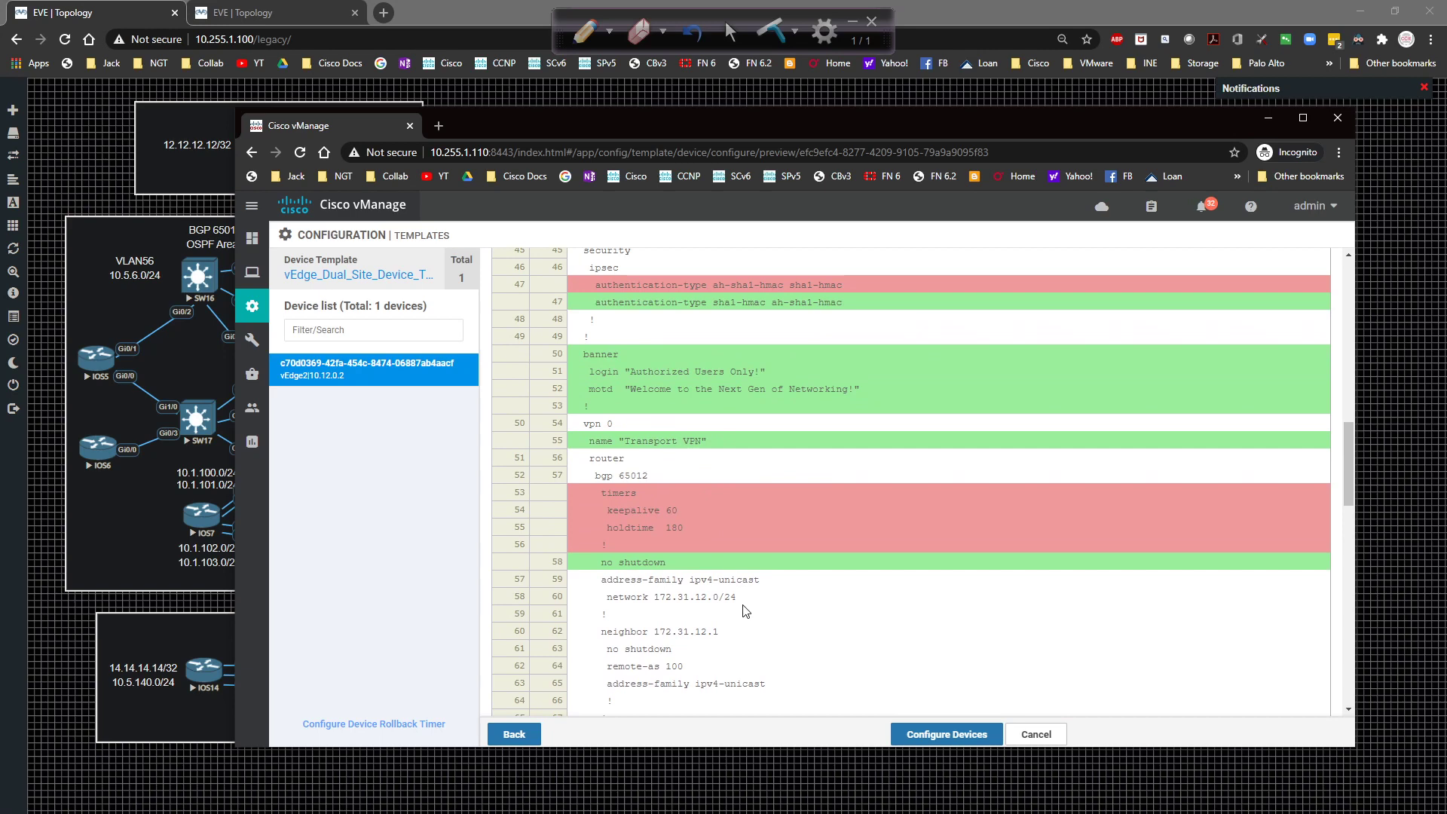
pyautogui.scroll(-5, 746, 611)
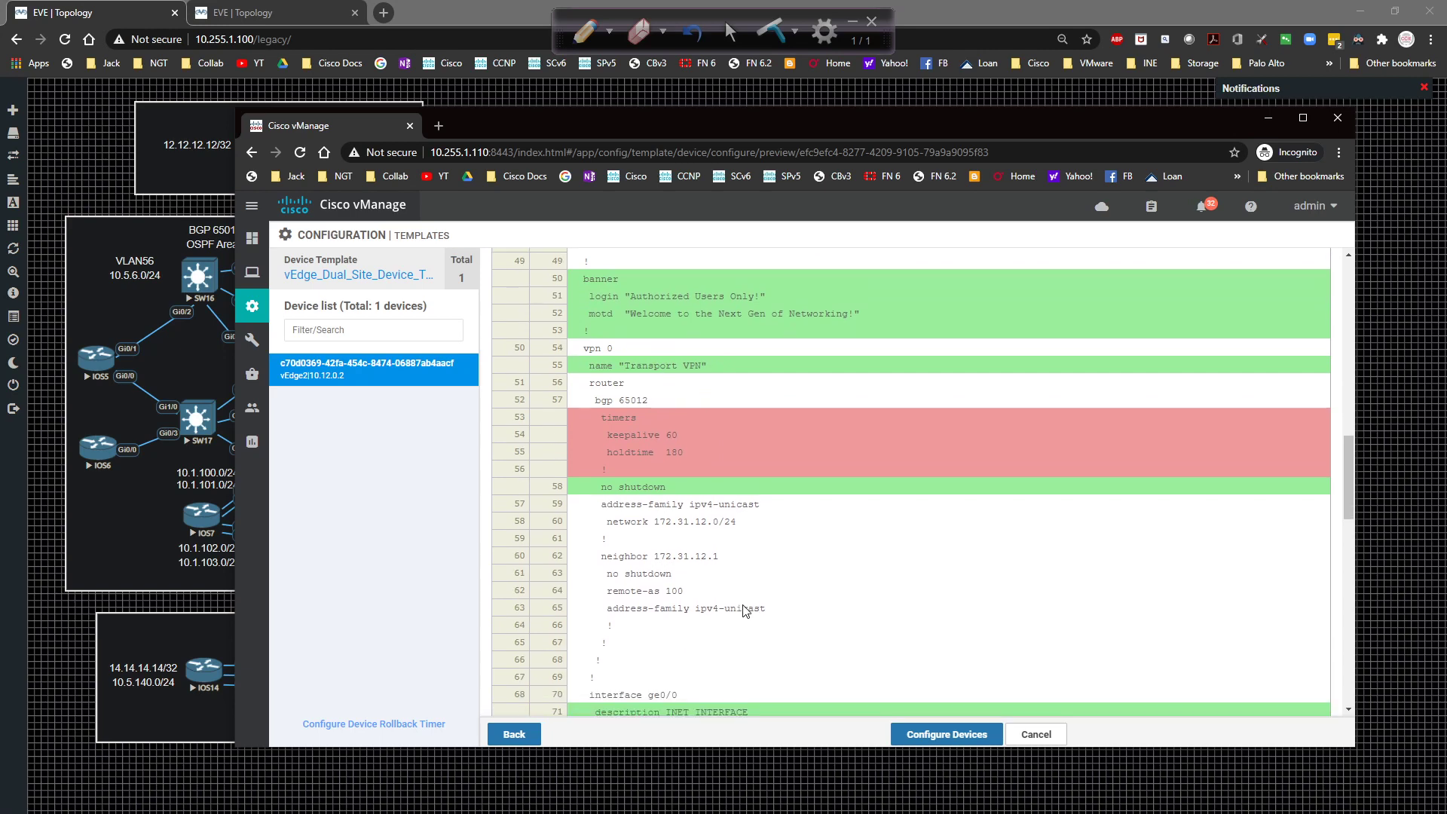
pyautogui.scroll(-1, 765, 593)
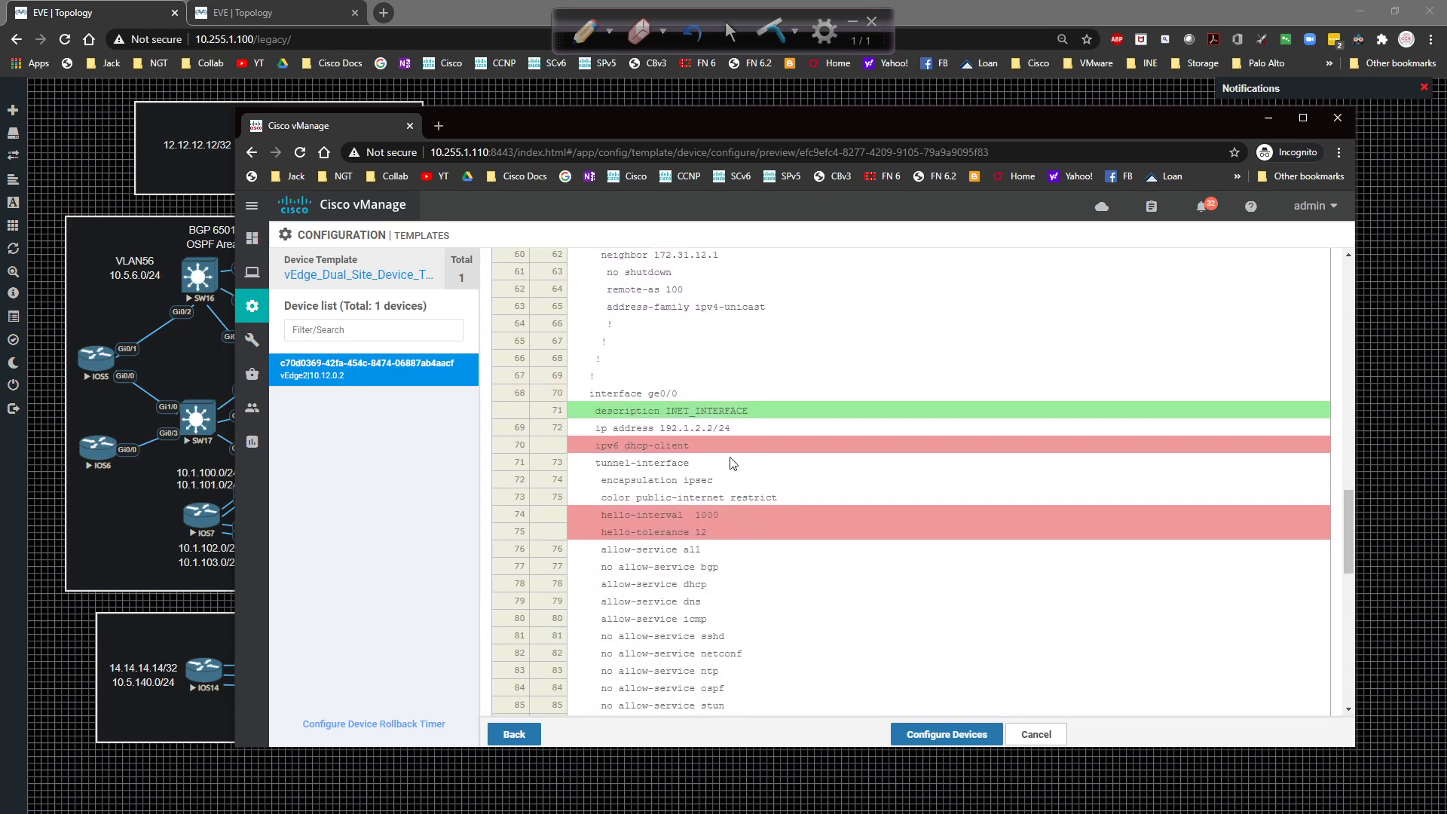
pyautogui.scroll(-3, 724, 442)
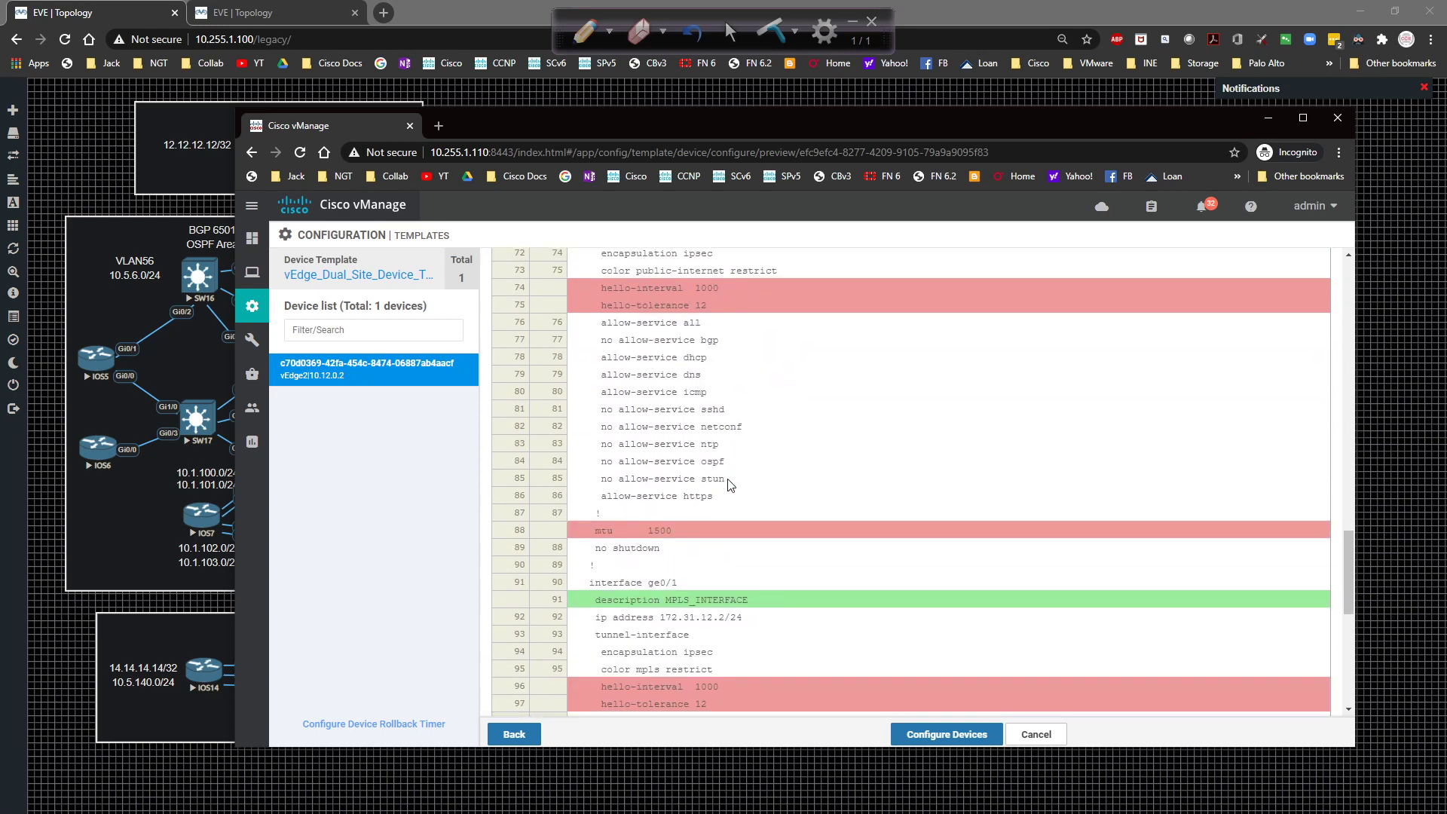
pyautogui.scroll(-3, 730, 483)
pyautogui.scroll(-2, 728, 483)
pyautogui.scroll(-2, 728, 483)
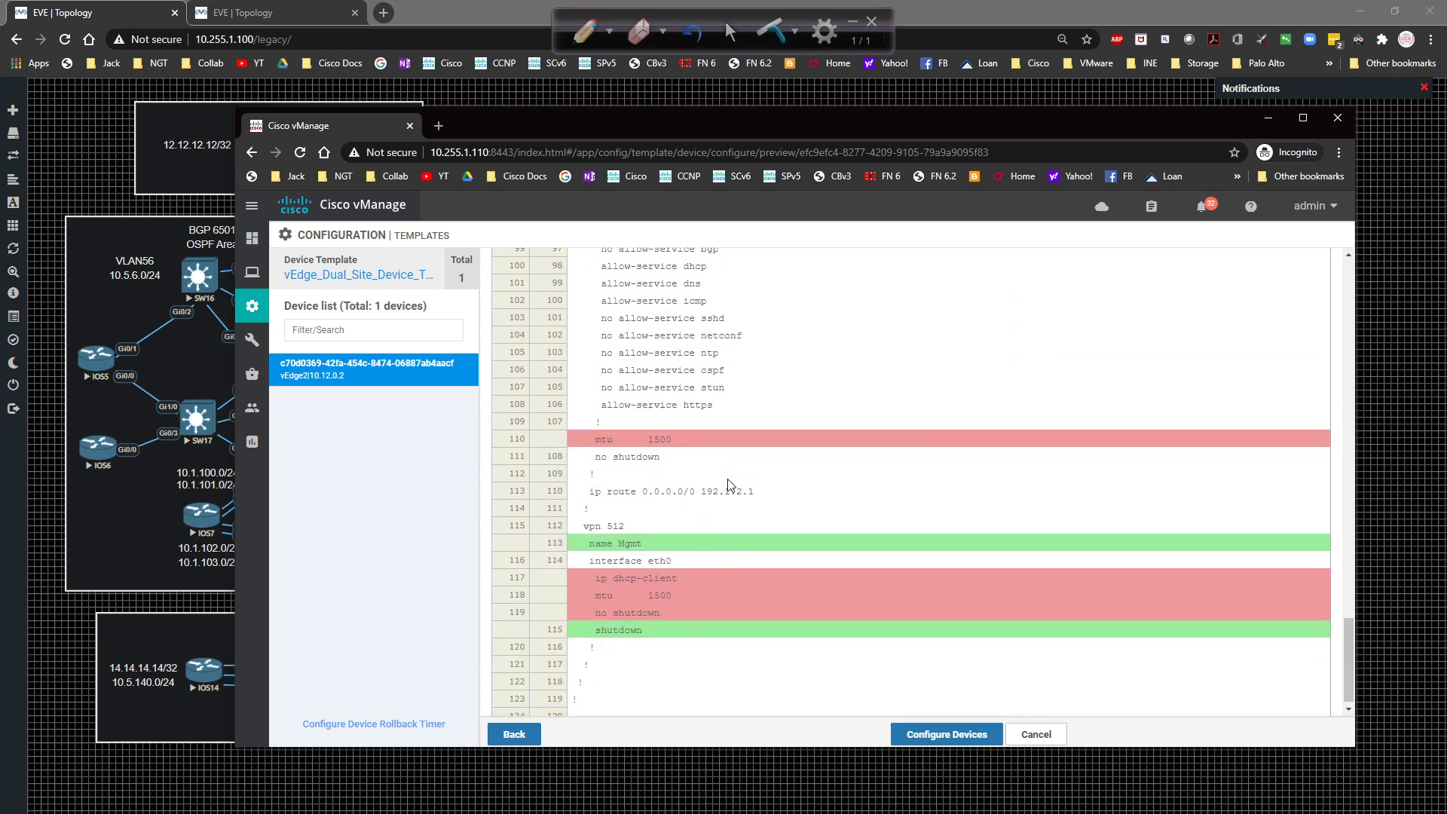
pyautogui.click(942, 736)
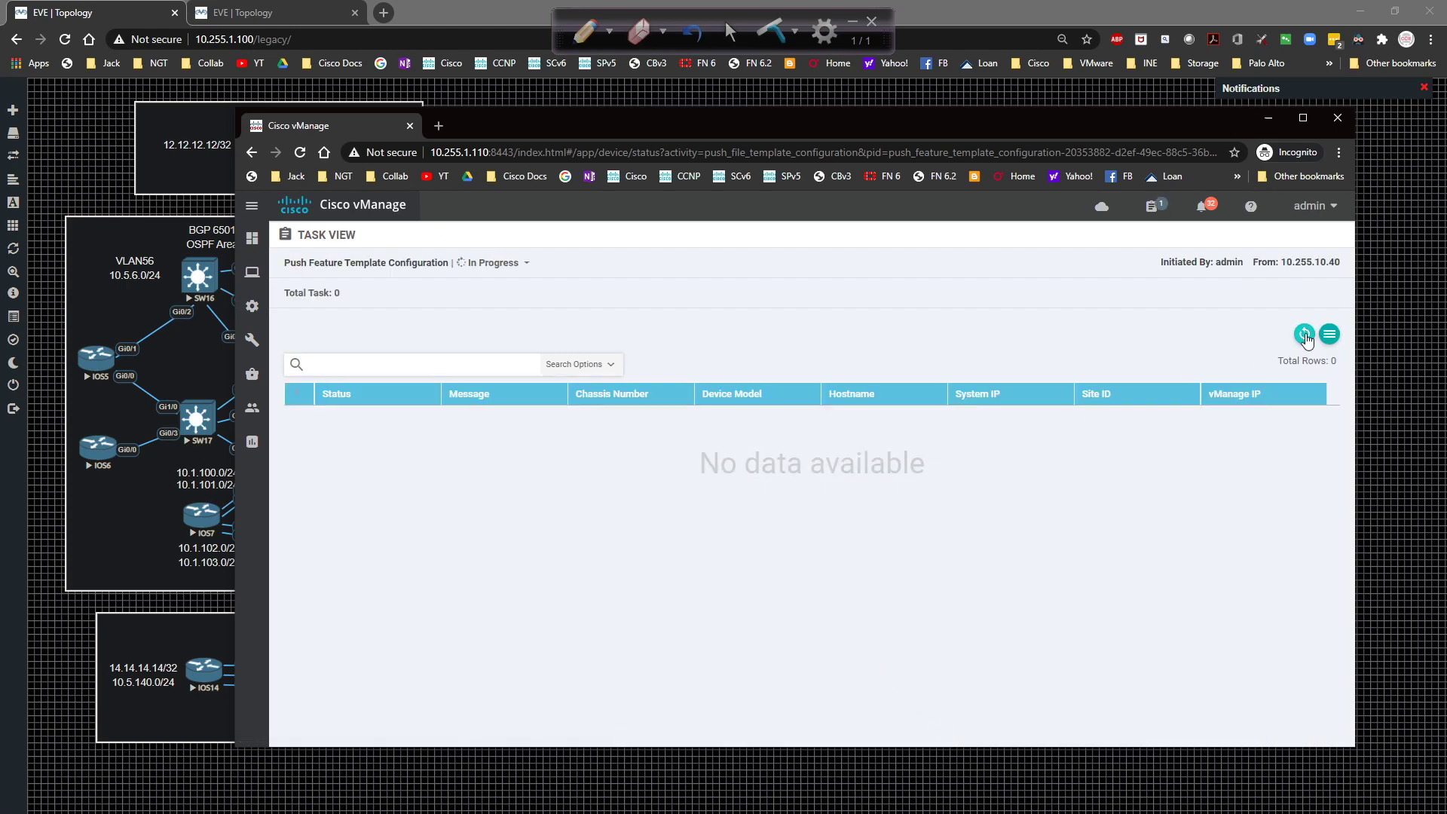
# Refresh the push task and watch vEdge2's log until it reports Success.
pyautogui.click(1304, 336)
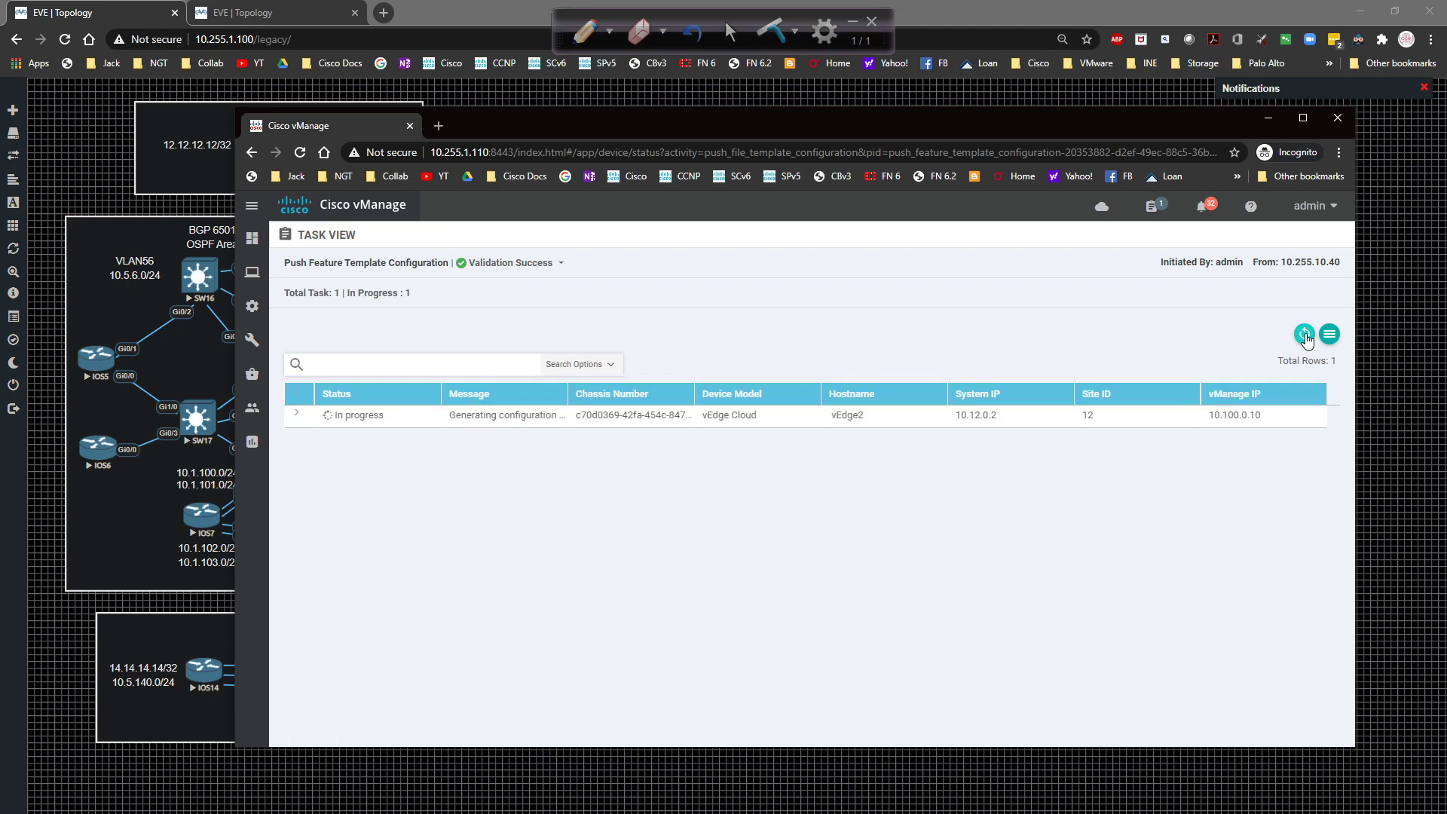
pyautogui.click(1304, 336)
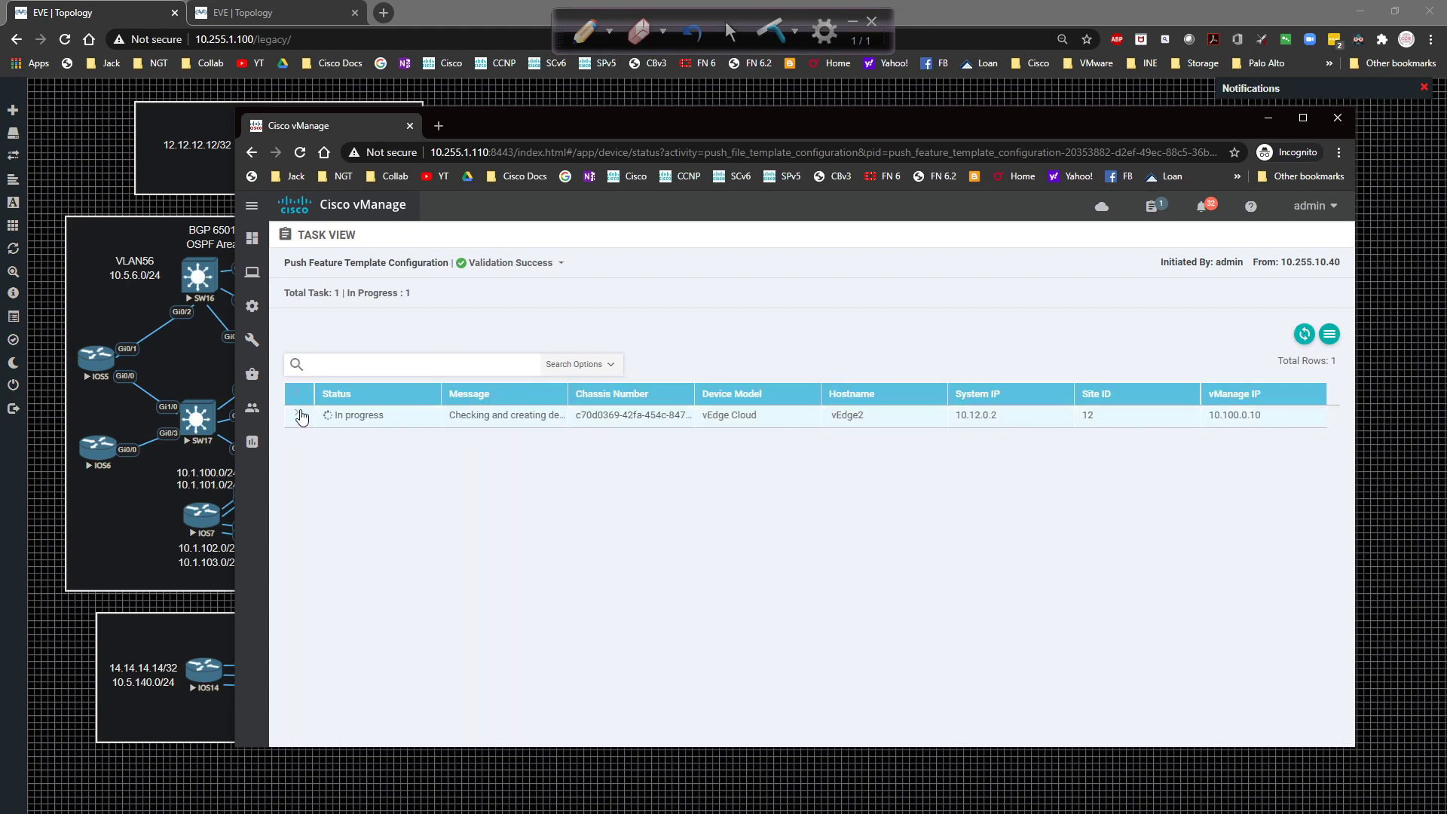
pyautogui.click(300, 415)
pyautogui.click(1304, 333)
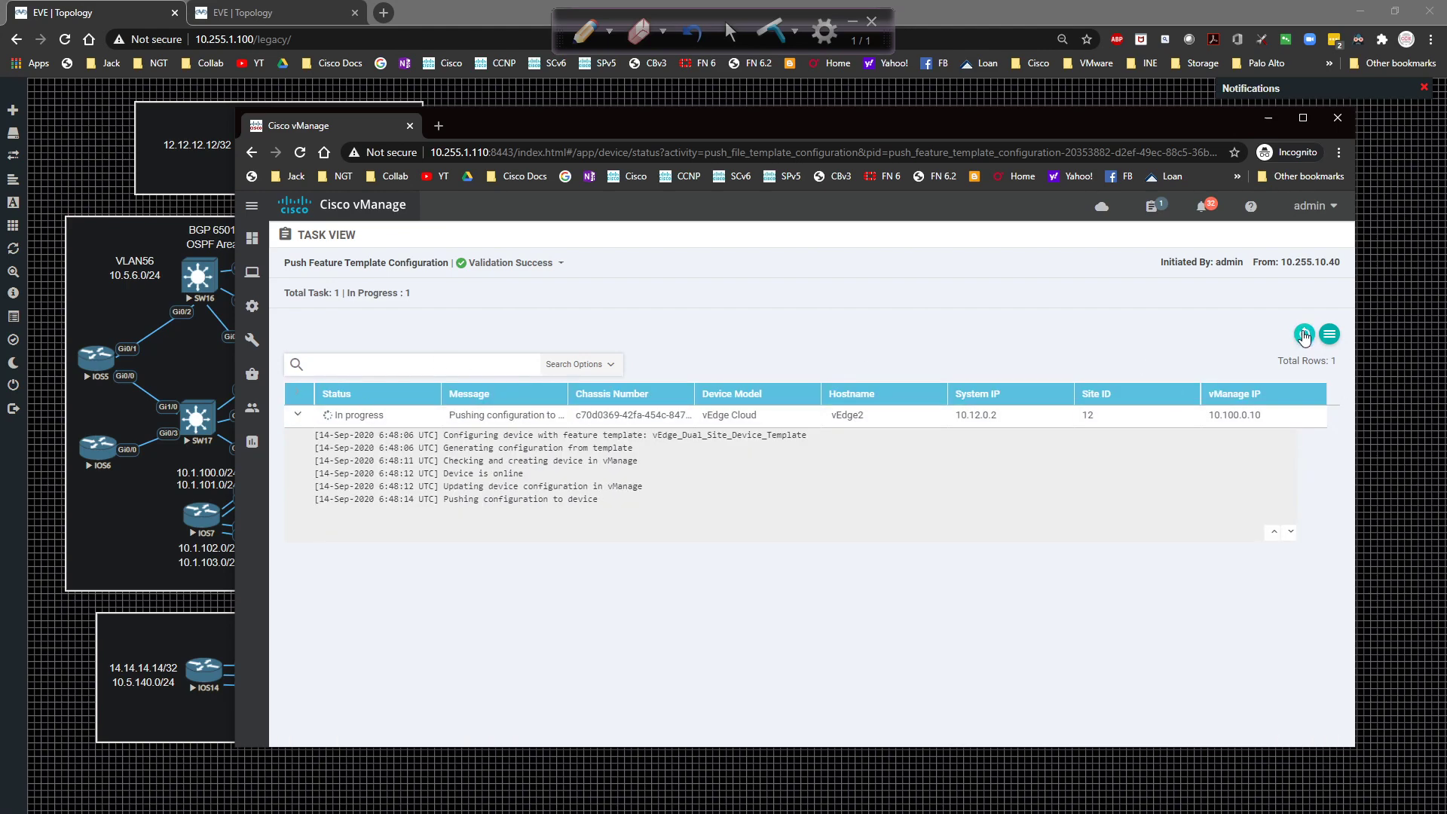
pyautogui.click(1305, 336)
pyautogui.click(1303, 333)
pyautogui.click(1304, 334)
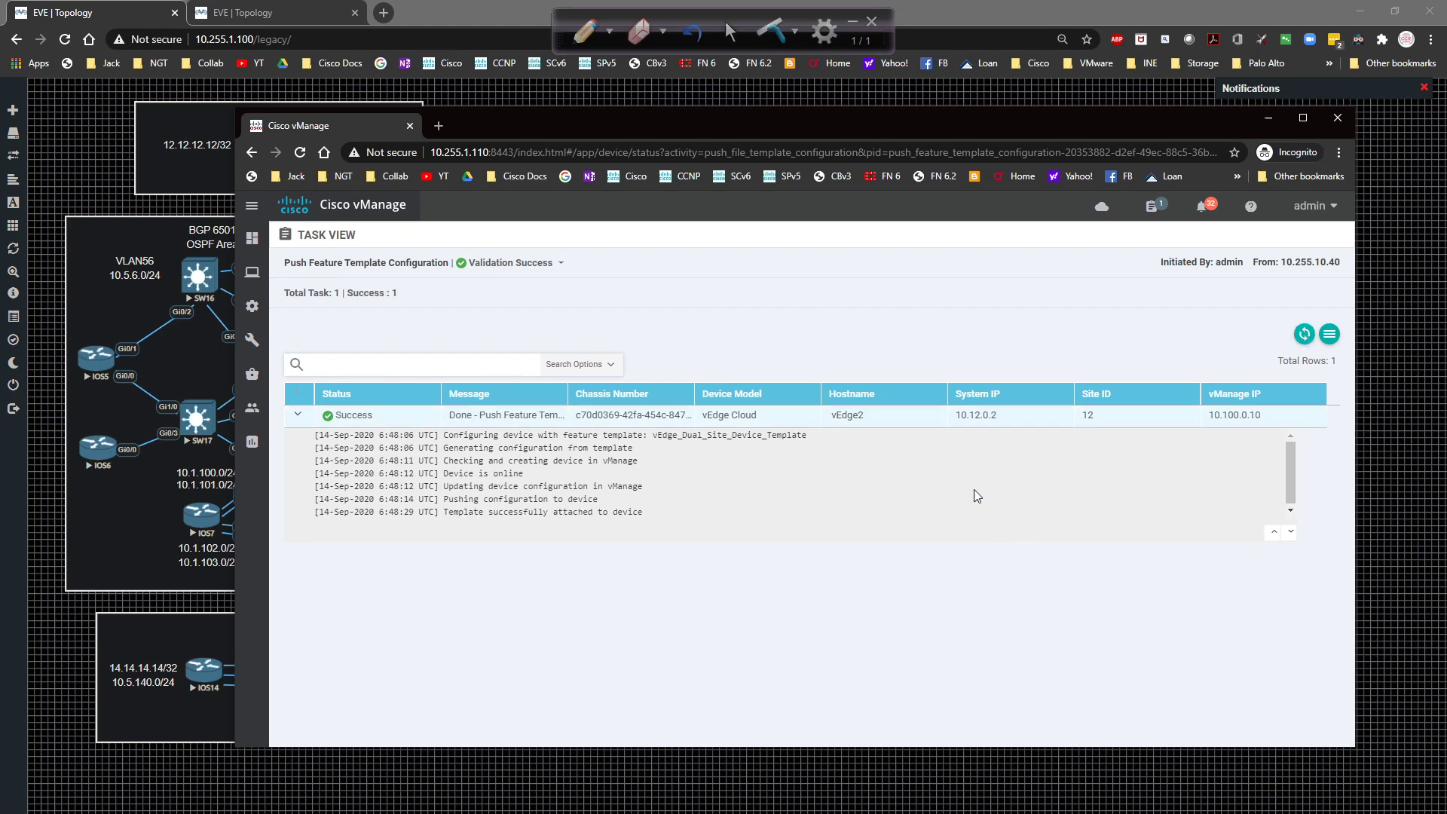
# Go to Configuration > Devices to see vEdge2 in the WAN Edge List.
pyautogui.moveTo(252, 339)
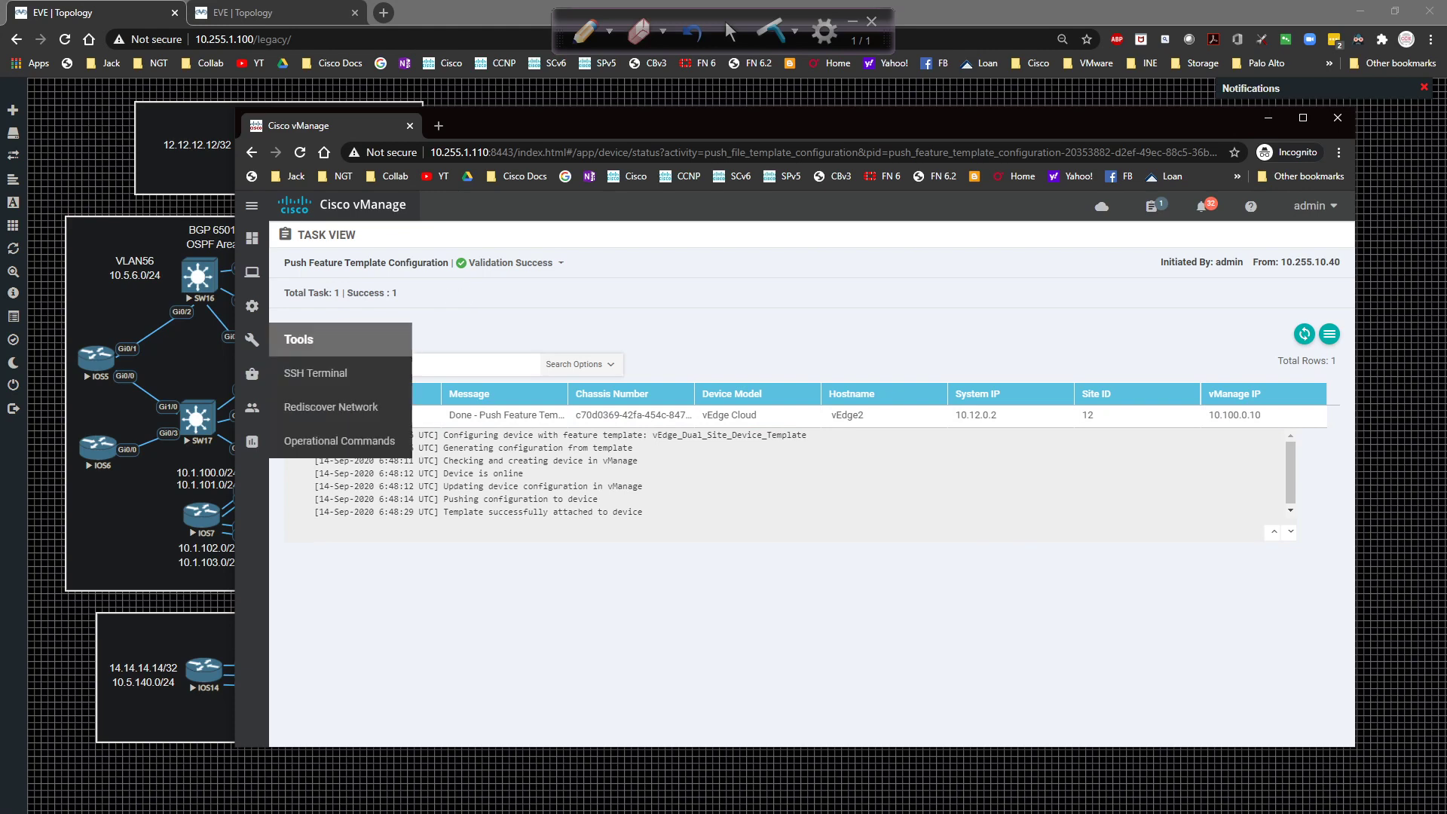
pyautogui.moveTo(252, 306)
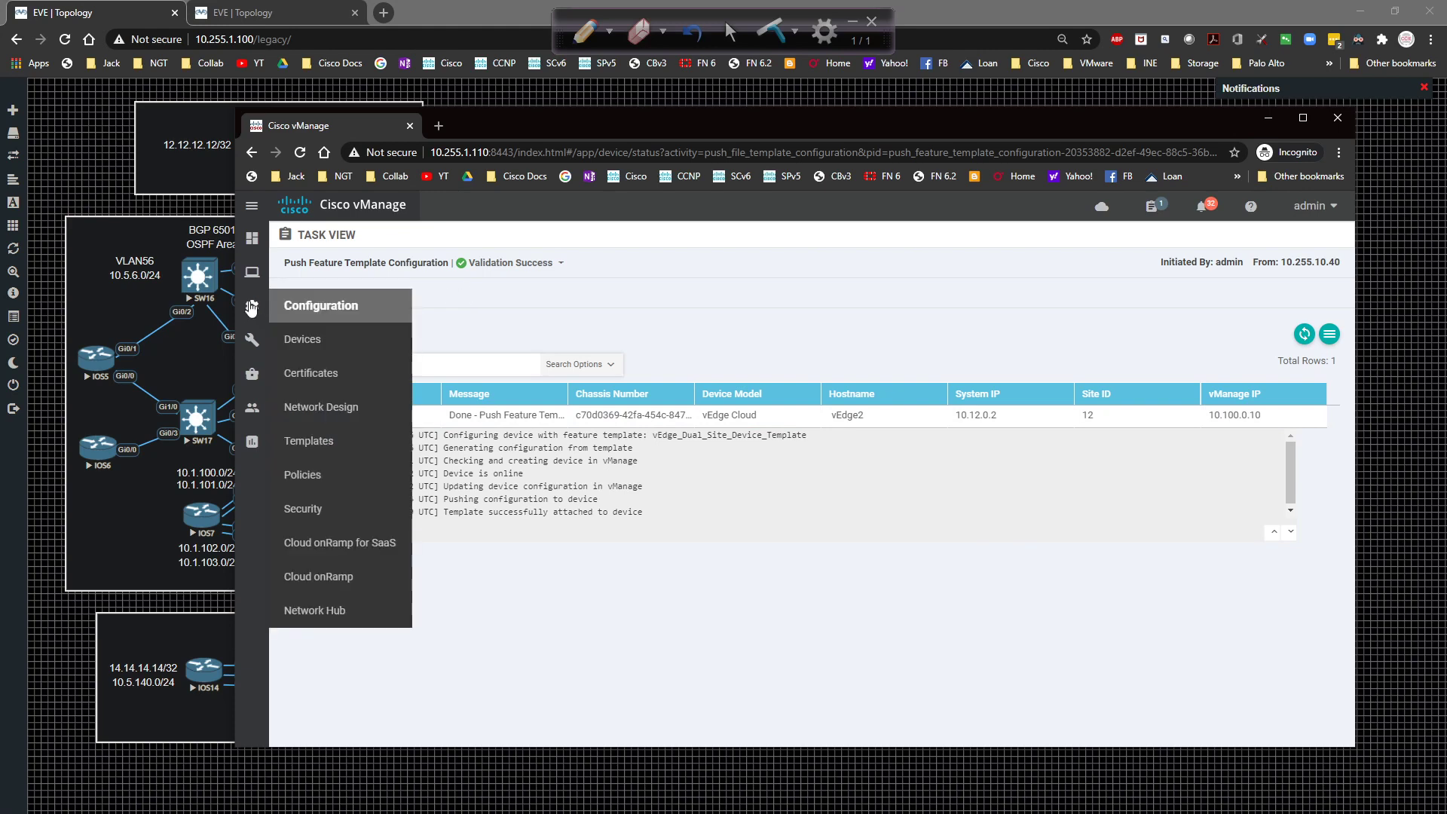
pyautogui.click(335, 343)
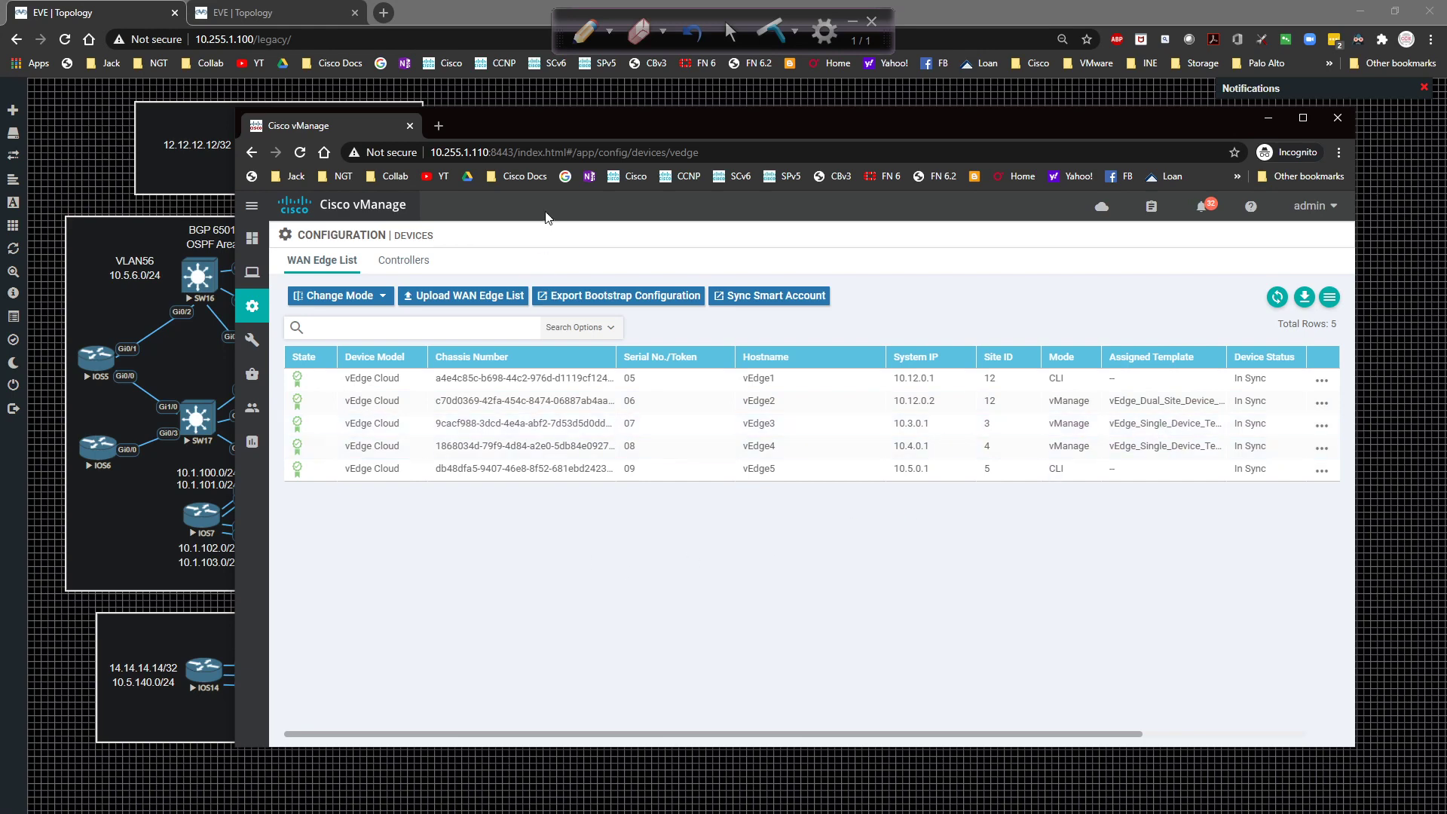
pyautogui.moveTo(567, 115); pyautogui.dragTo(517, 115)
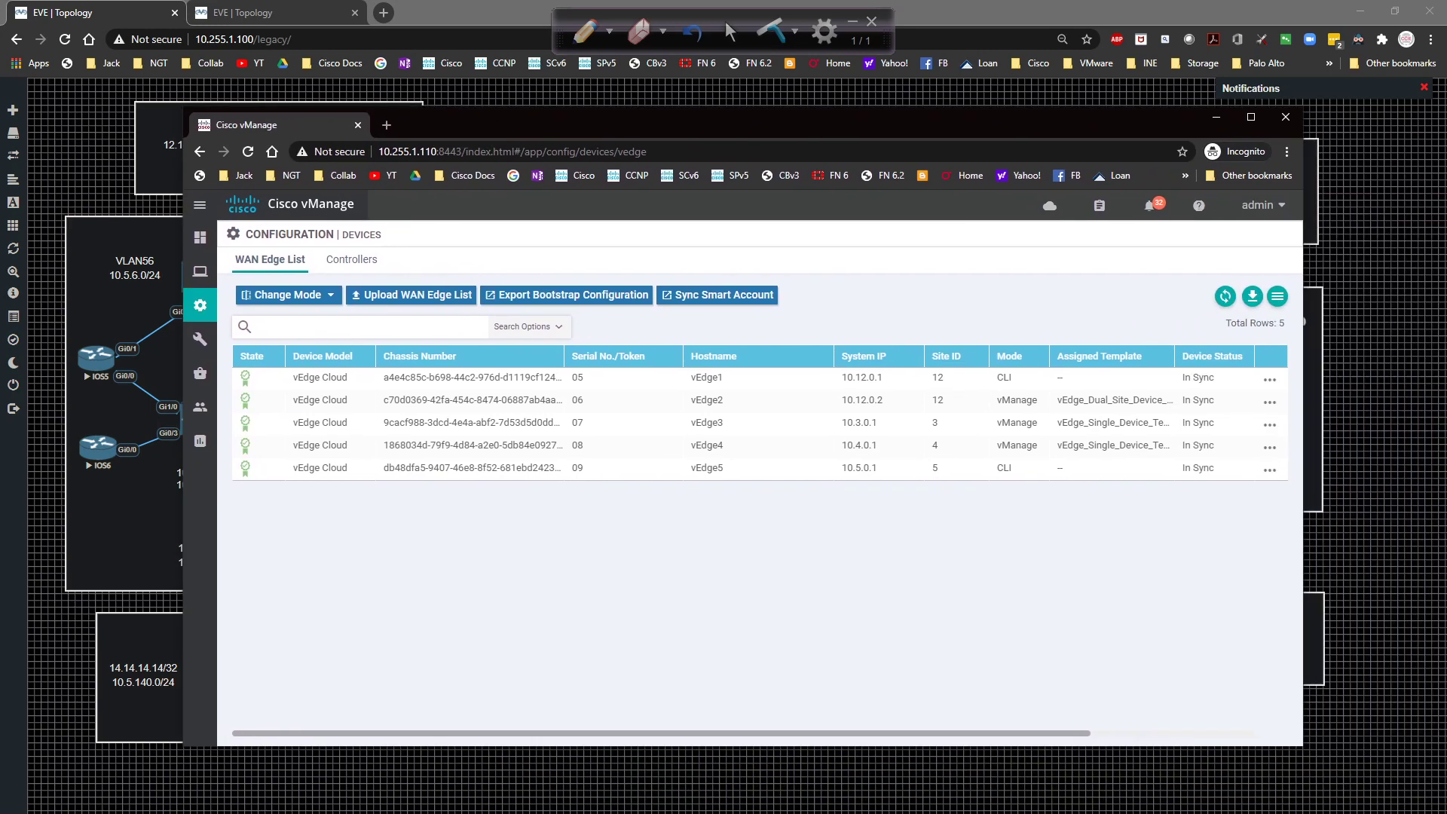
# Log into the vEdge2 console session and display its IP routing table.
pyautogui.hotkey('alt', 'Tab')
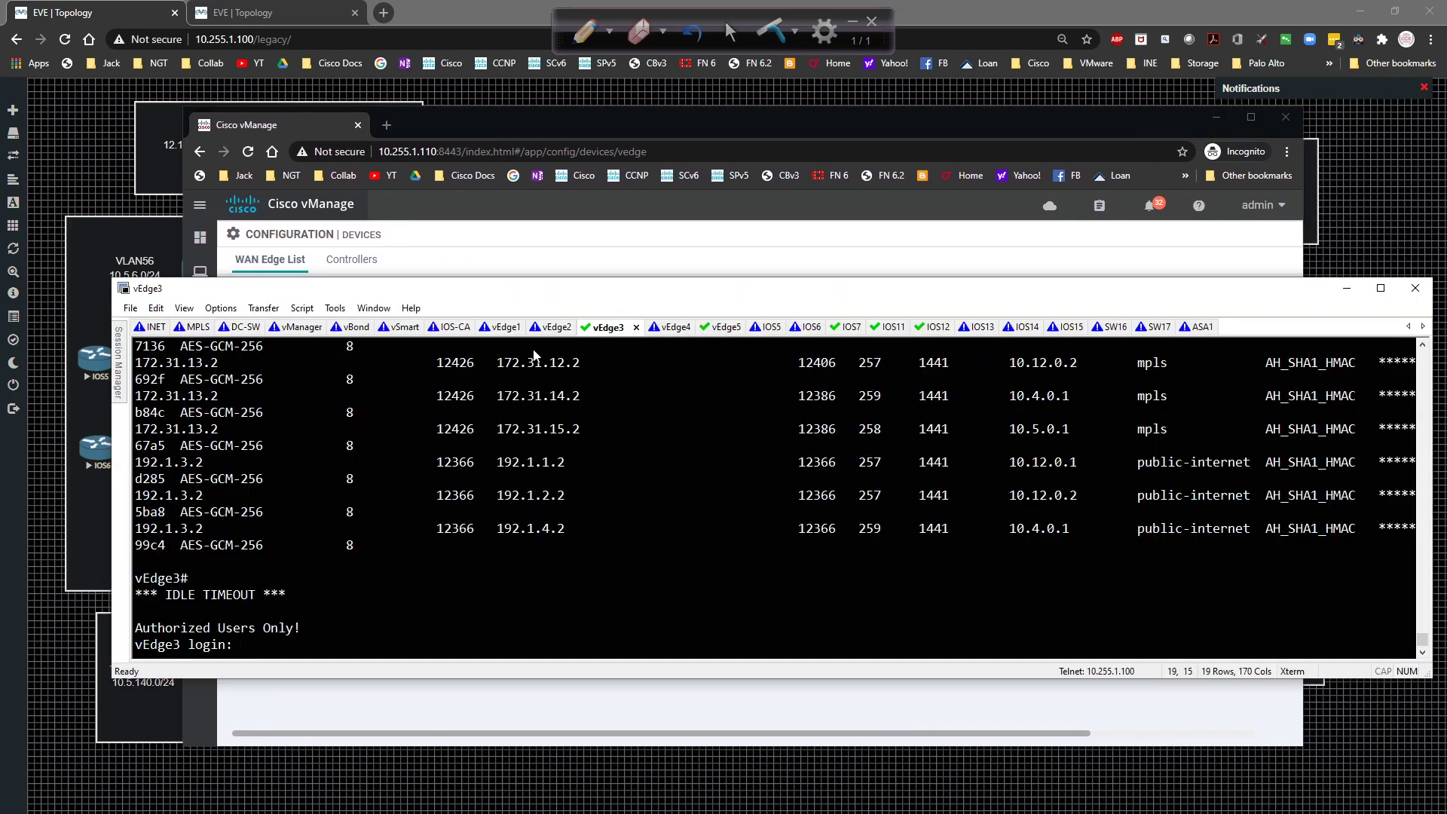
pyautogui.click(530, 328)
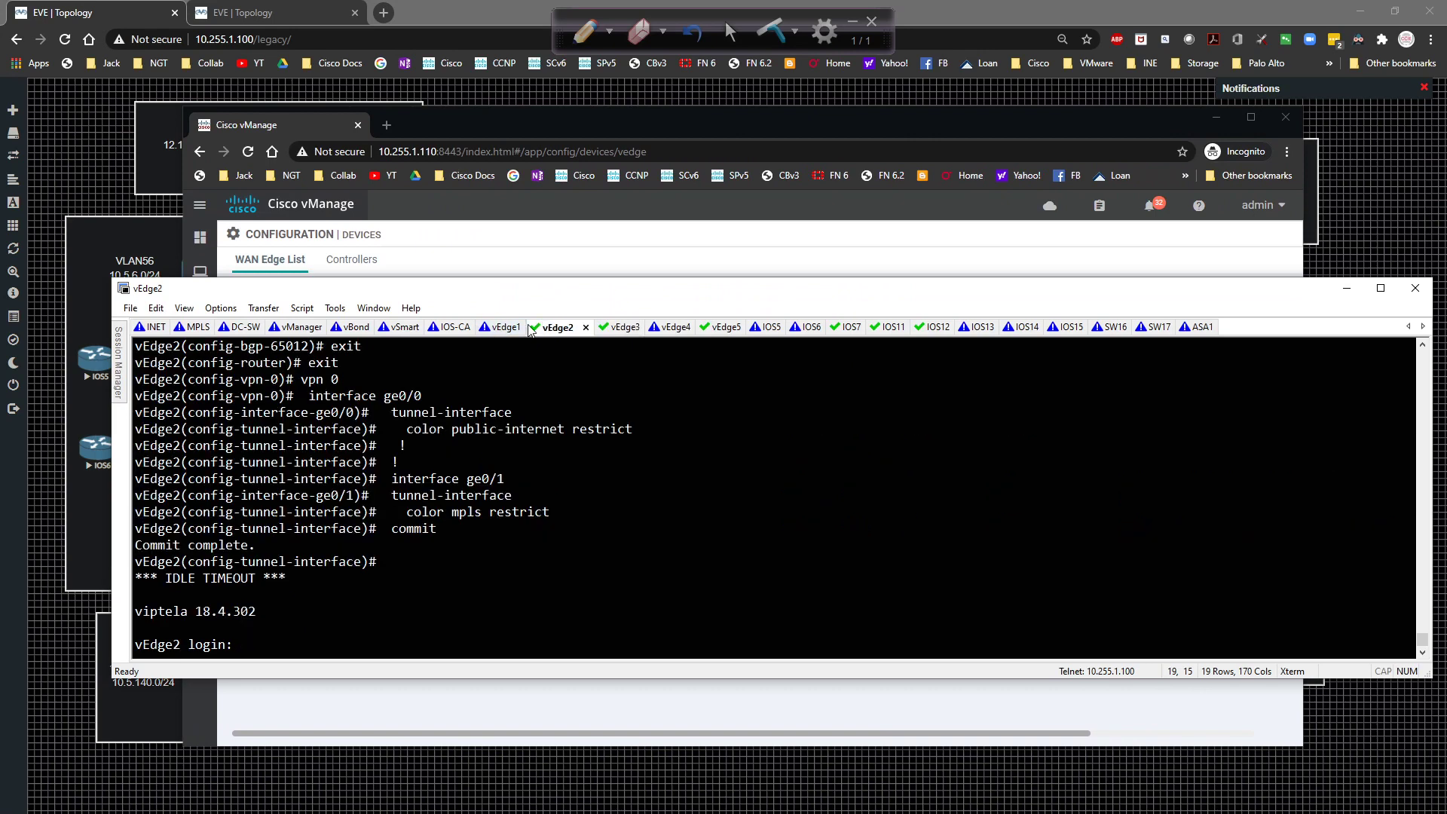
pyautogui.write('admin')
pyautogui.press('Return')
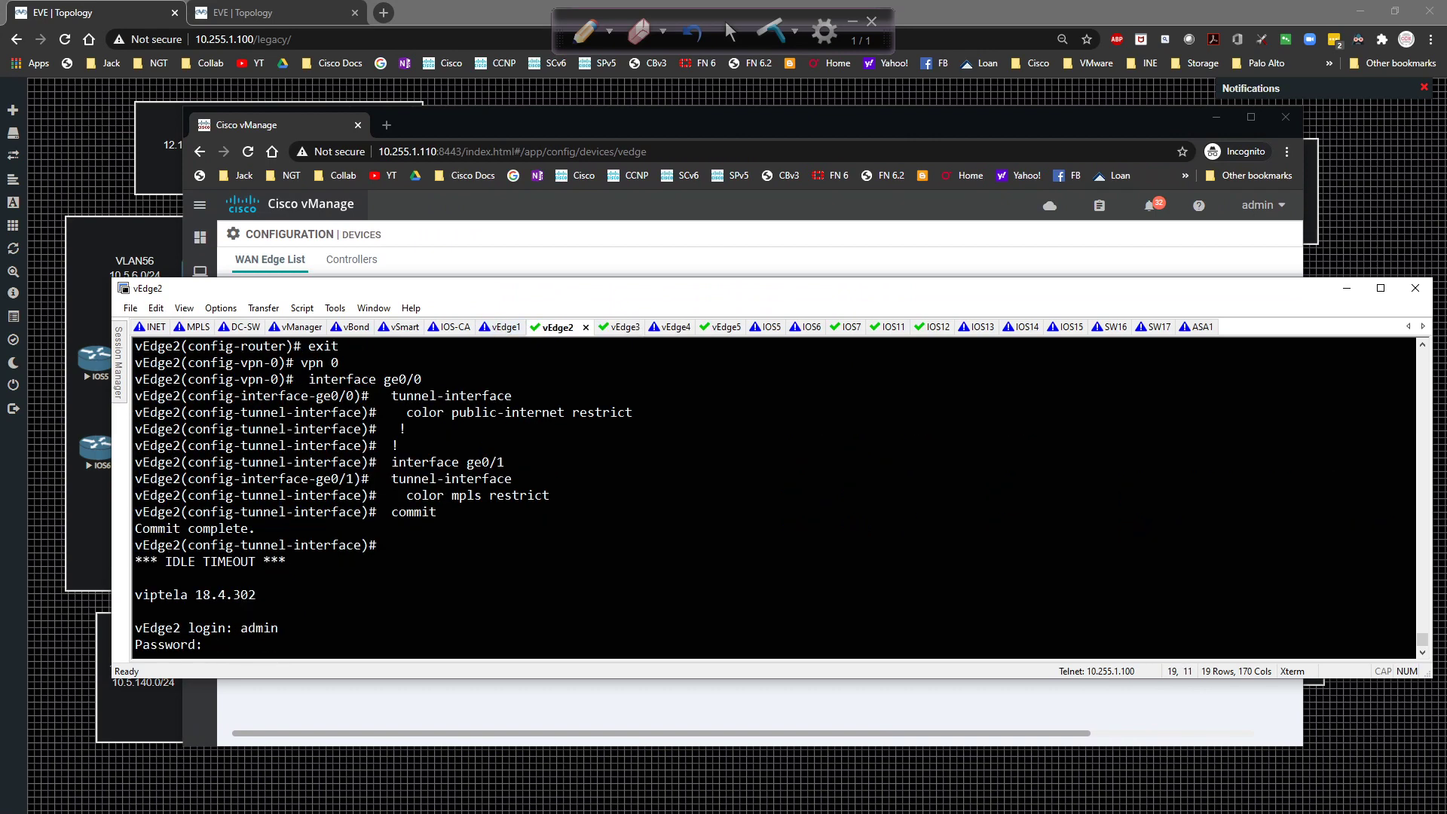
pyautogui.write('admin')
pyautogui.press('Return')
pyautogui.write('sh ip route')
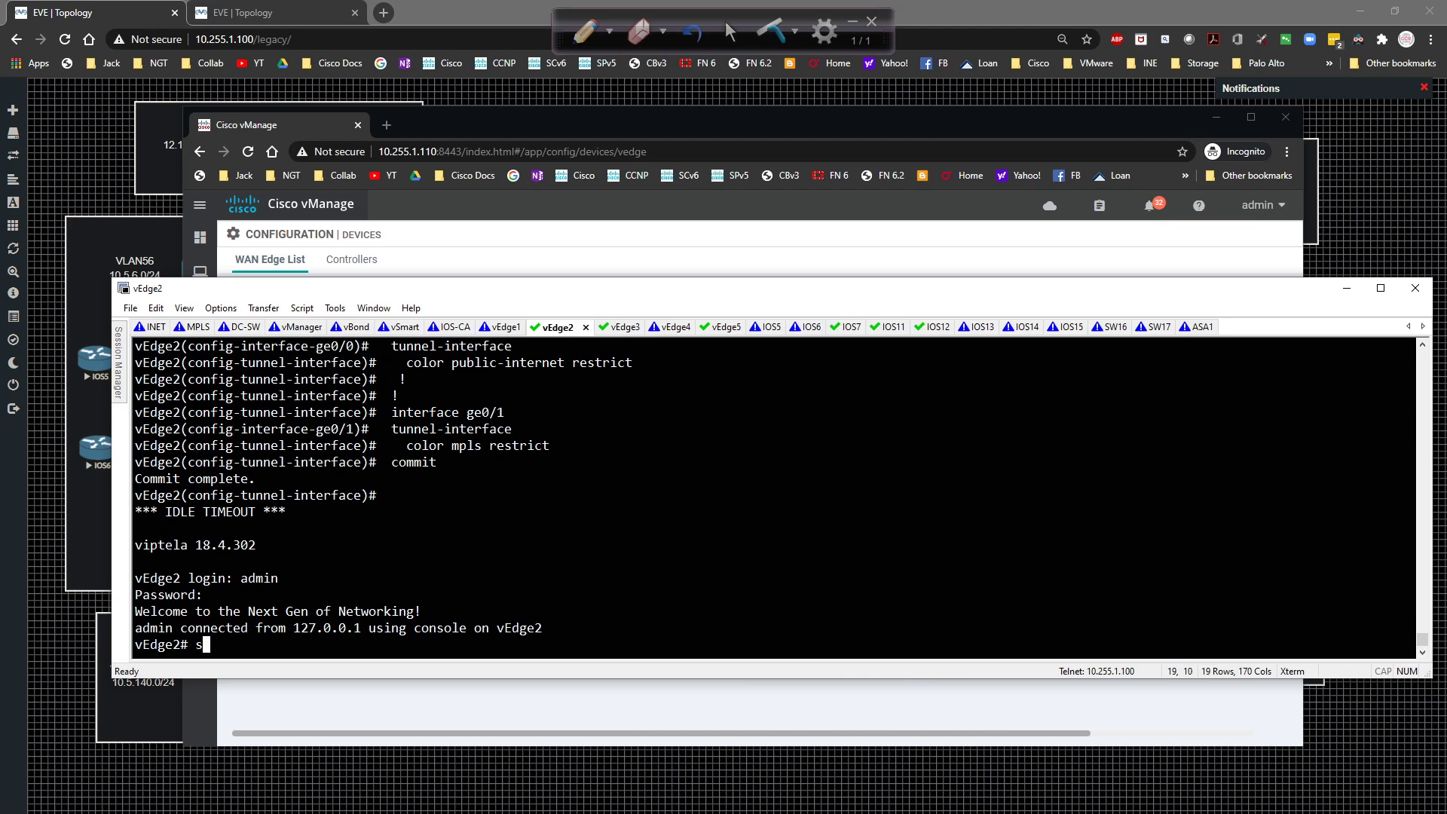
pyautogui.press('Return')
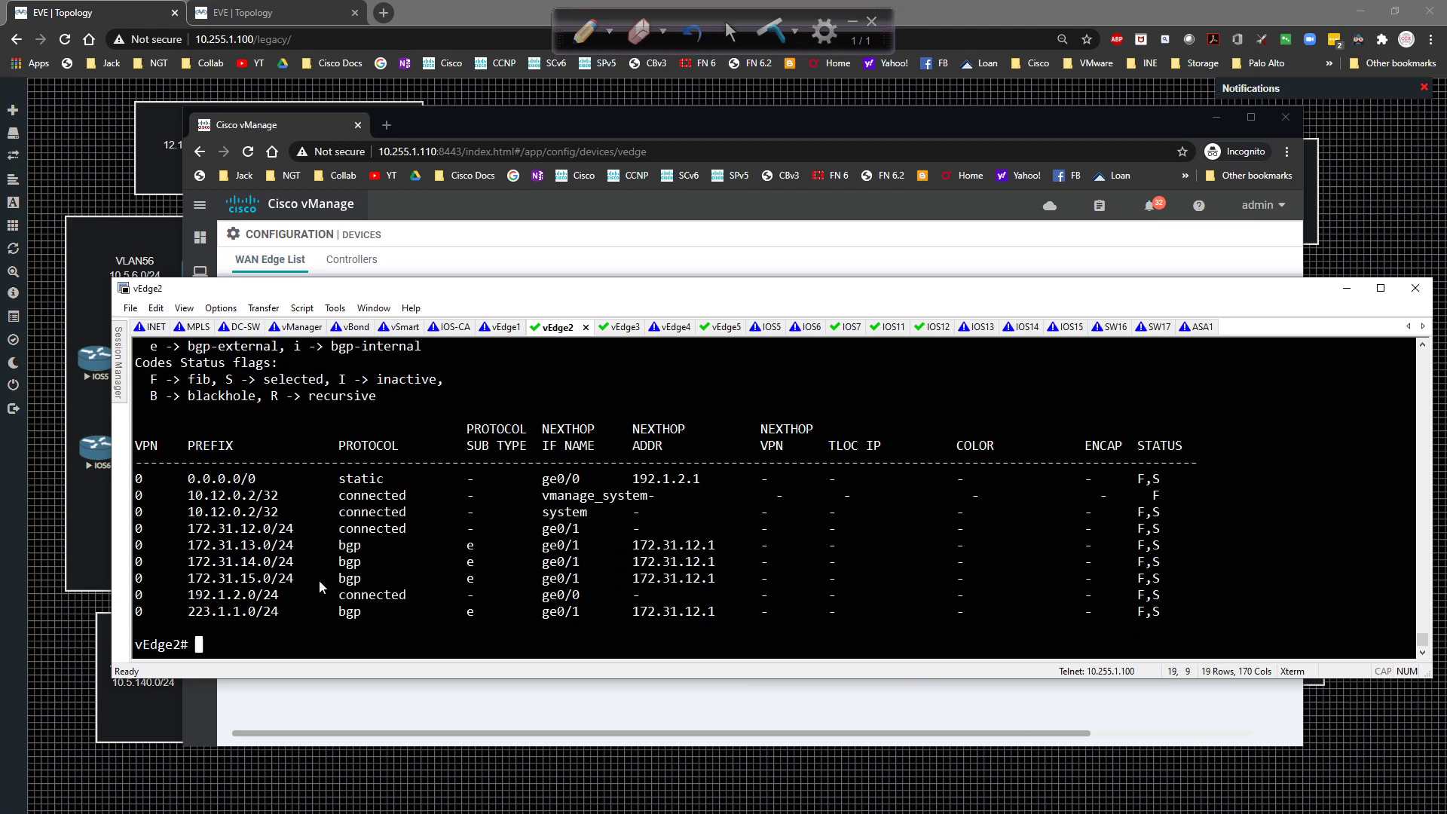
# Page through vEdge2's full running configuration with show run, then bring vManage back.
pyautogui.write('show')
pyautogui.moveTo(133, 490); pyautogui.dragTo(1209, 503)
pyautogui.click(1195, 553)
pyautogui.write('ip rou')
pyautogui.press('BackSpace')
pyautogui.press('BackSpace')
pyautogui.press('BackSpace')
pyautogui.press('BackSpace')
pyautogui.press('BackSpace')
pyautogui.press('BackSpace')
pyautogui.write('run')
pyautogui.press('Return')
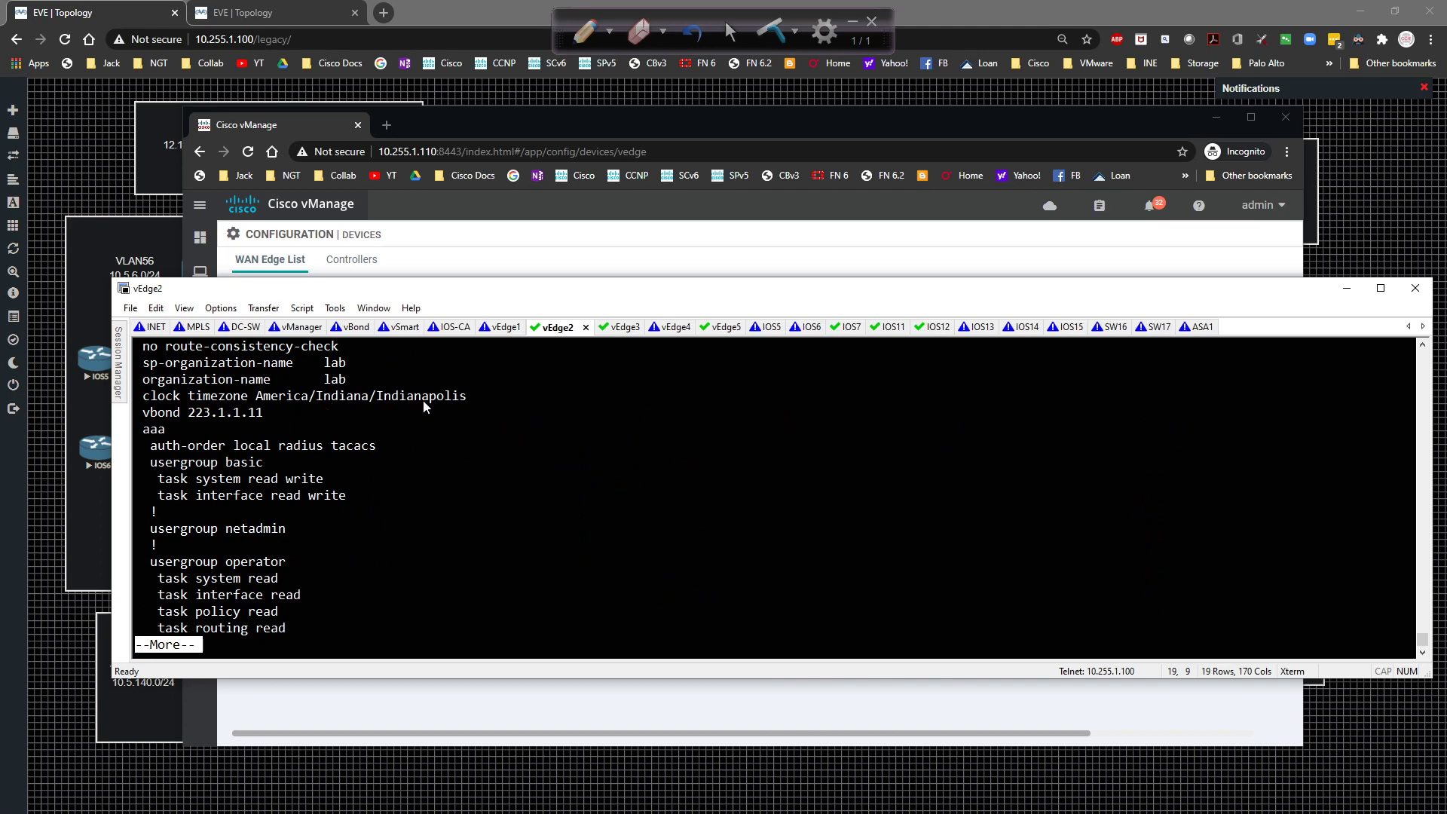
pyautogui.press('space')
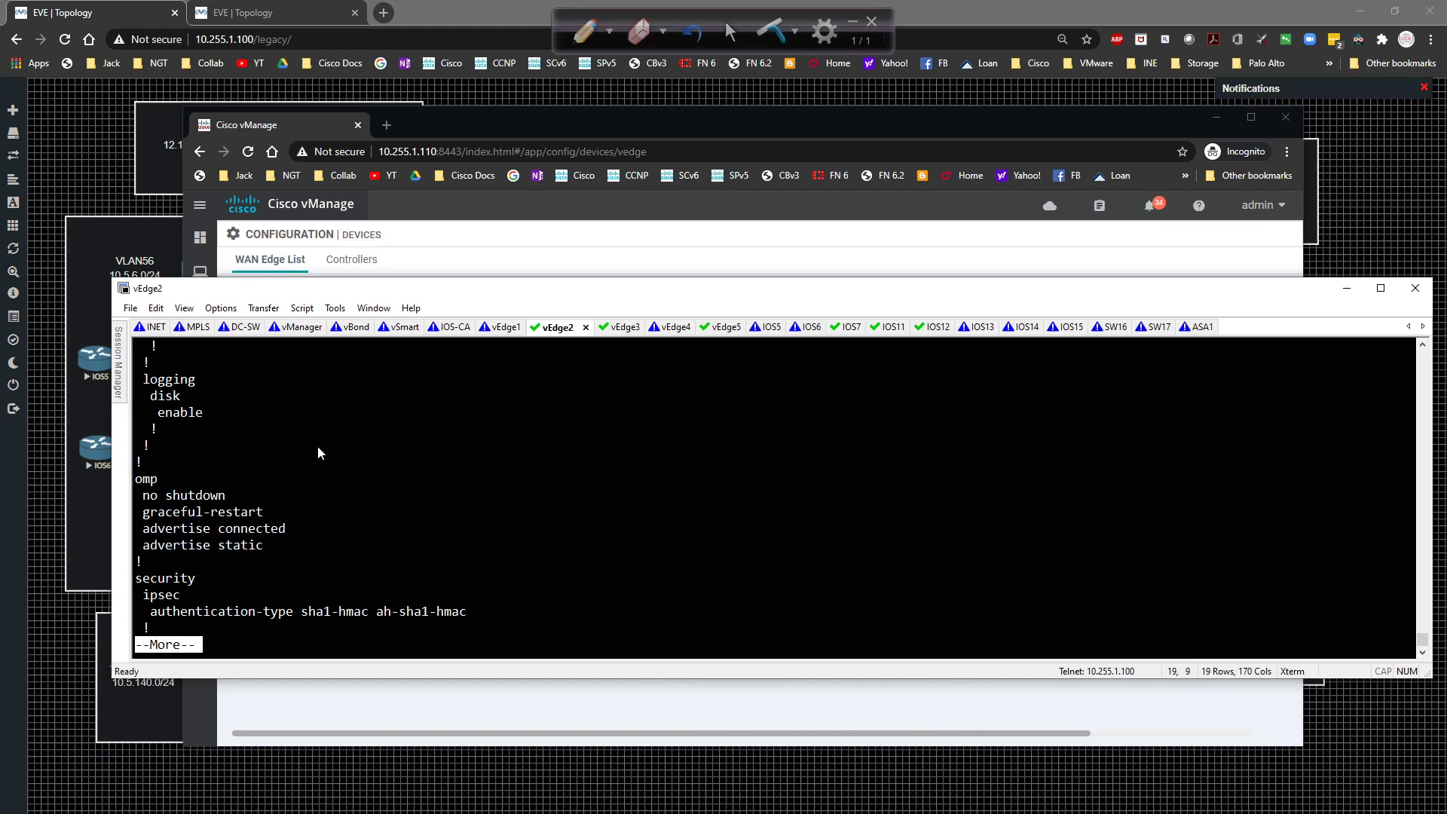
pyautogui.press('space')
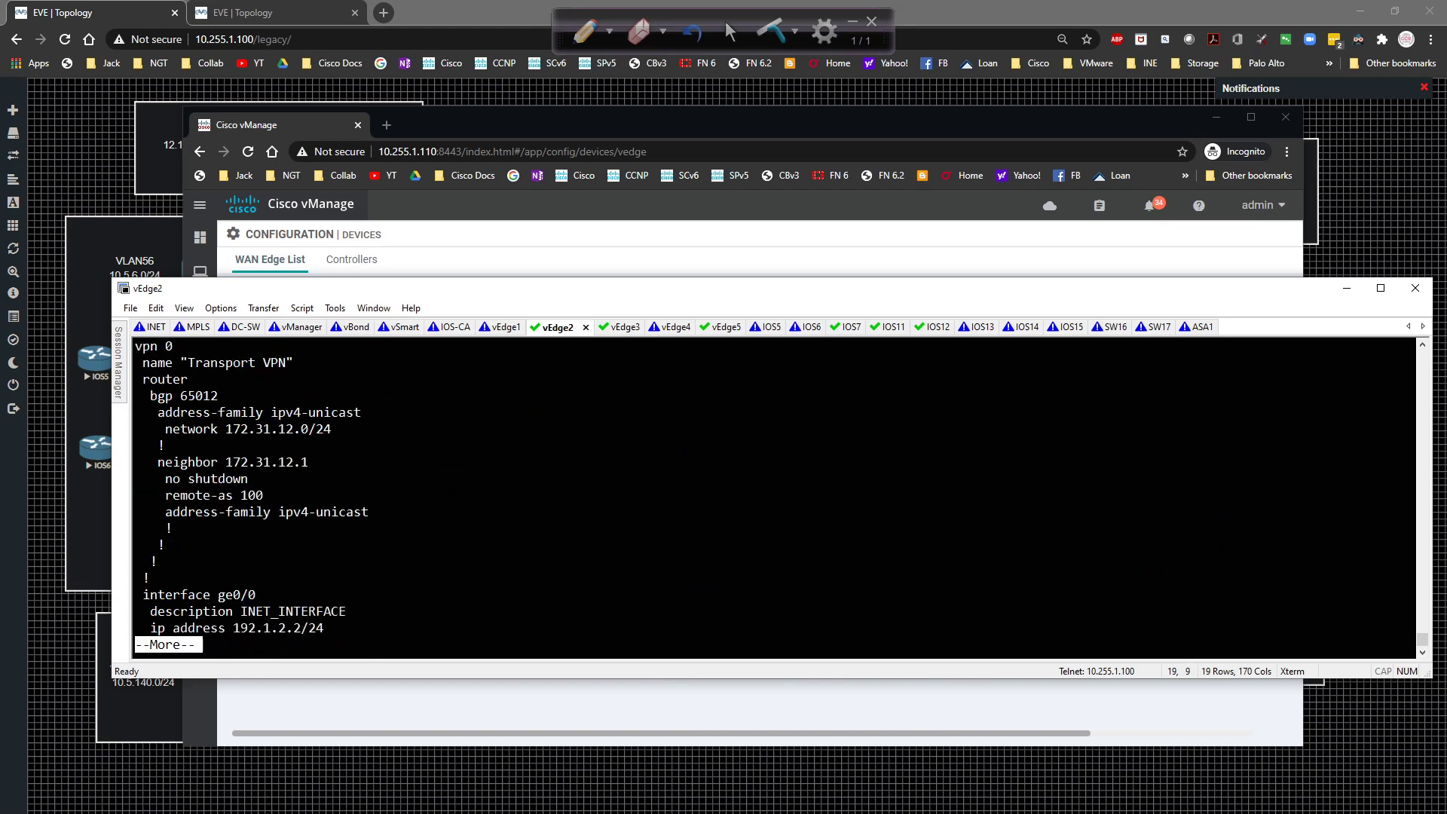
pyautogui.press('space')
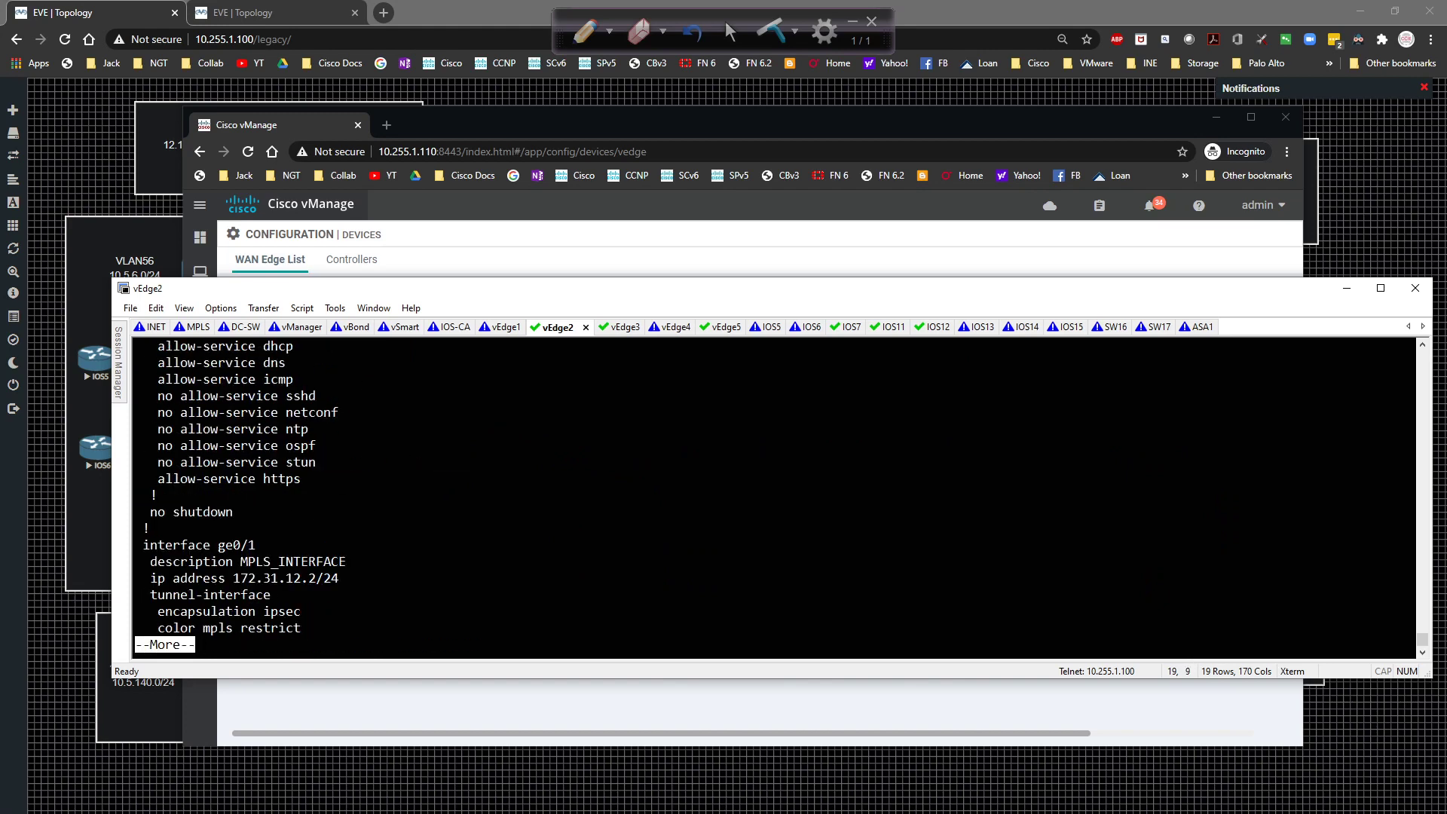
pyautogui.press('space')
pyautogui.press('space')
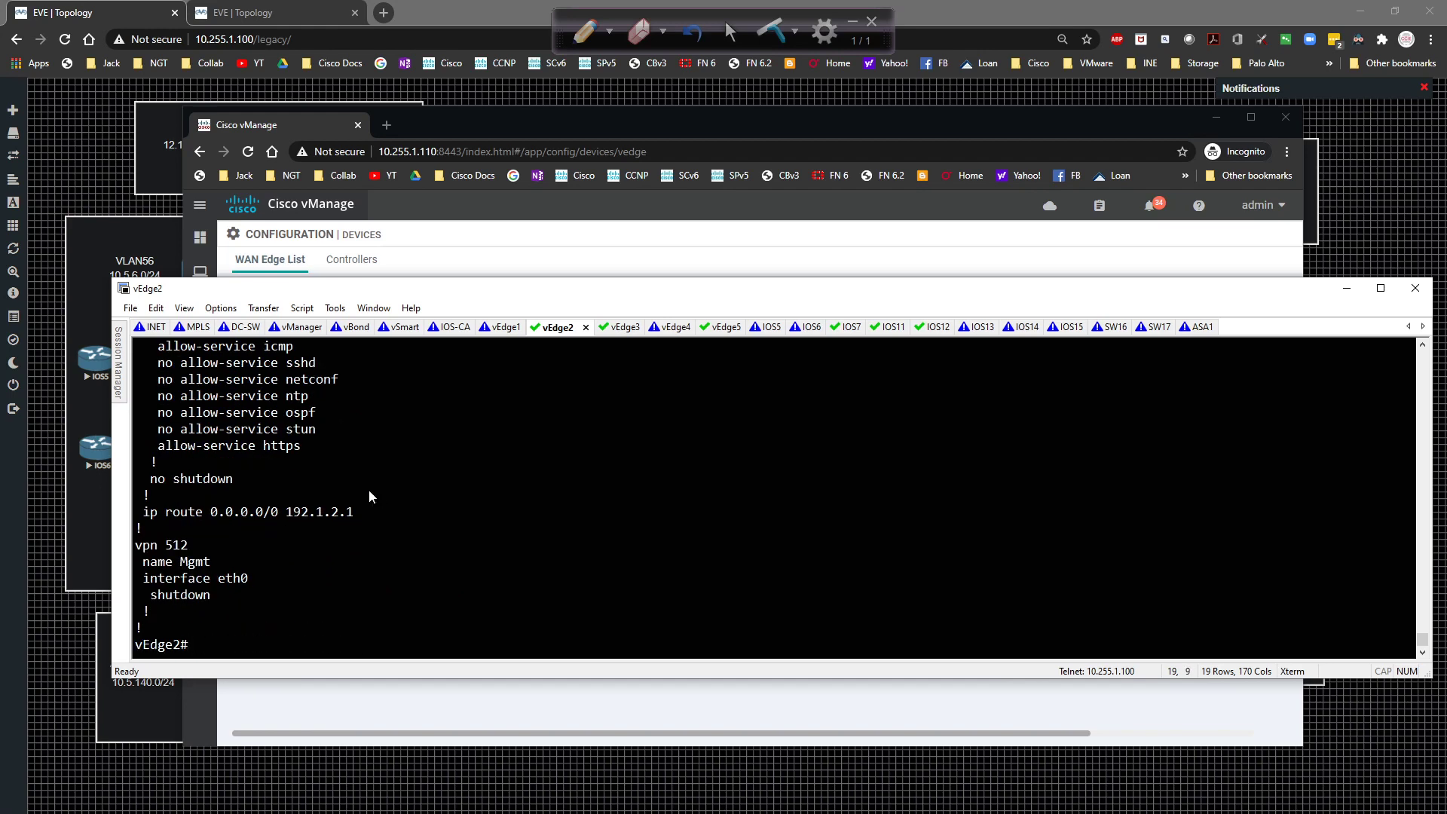
pyautogui.click(956, 261)
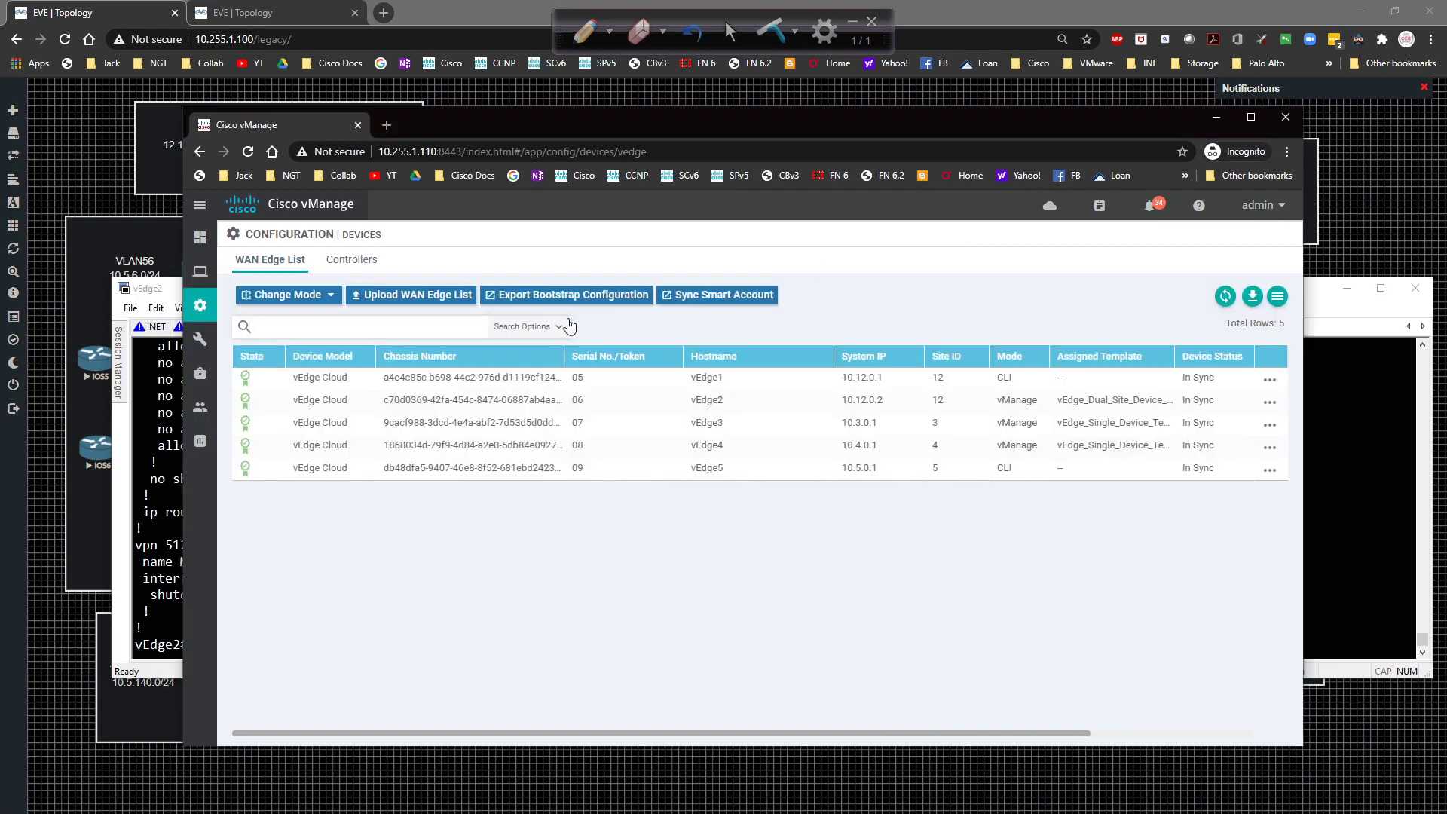
# Minimize the vEdge2 terminal and reposition the vManage window showing the WAN Edge List.
pyautogui.moveTo(200, 305)
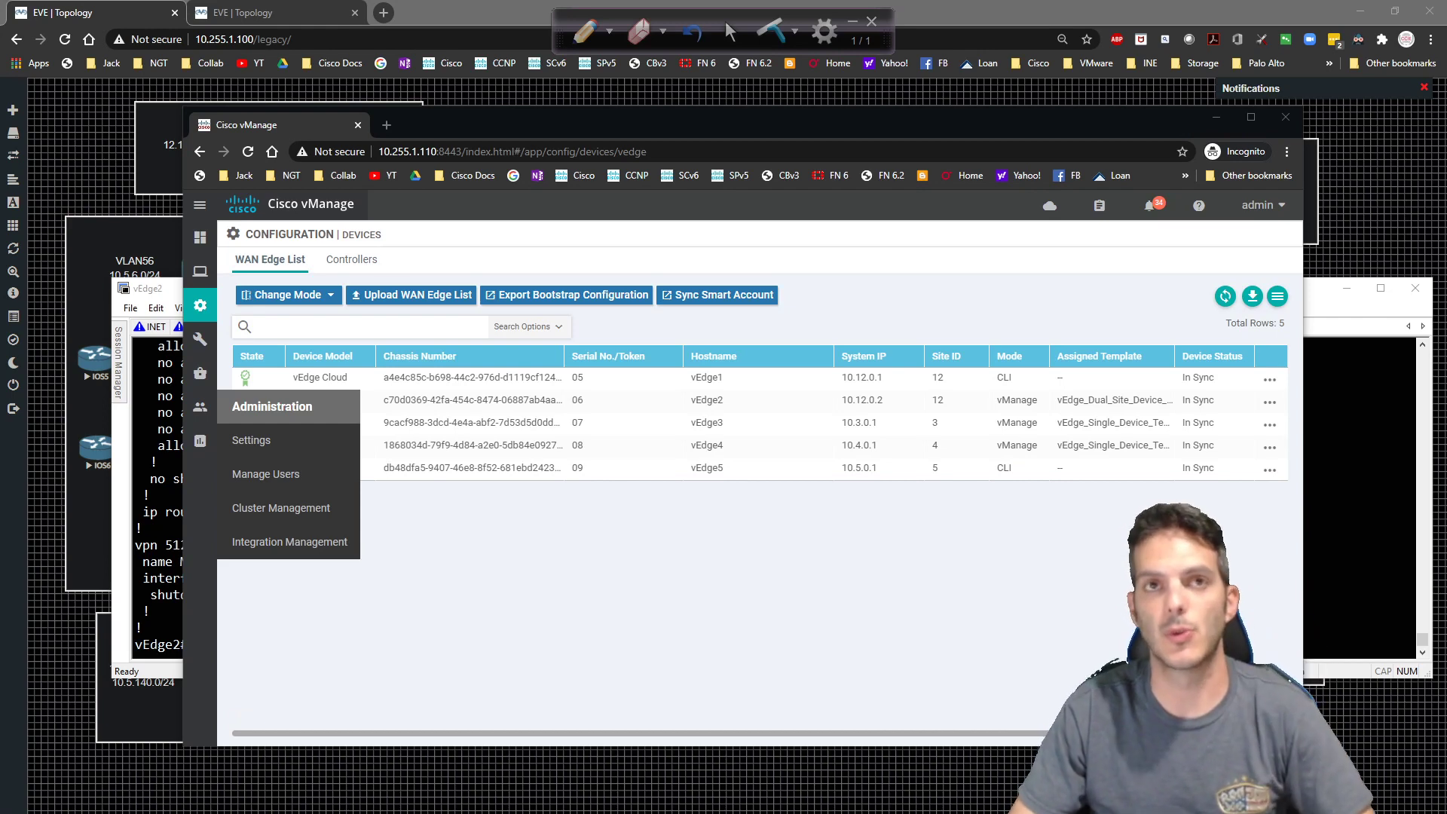
pyautogui.click(455, 598)
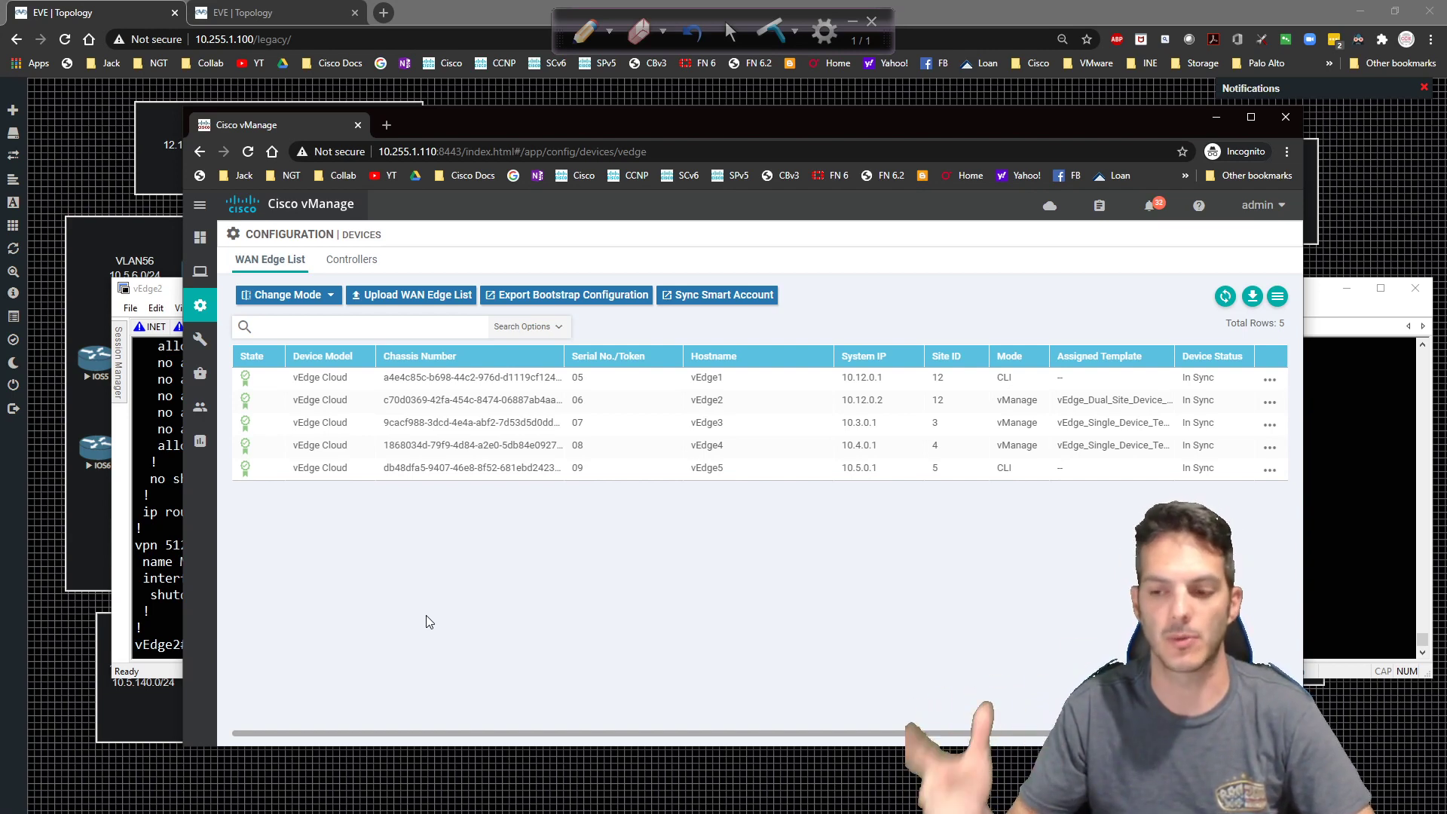
pyautogui.click(1318, 311)
pyautogui.click(1346, 289)
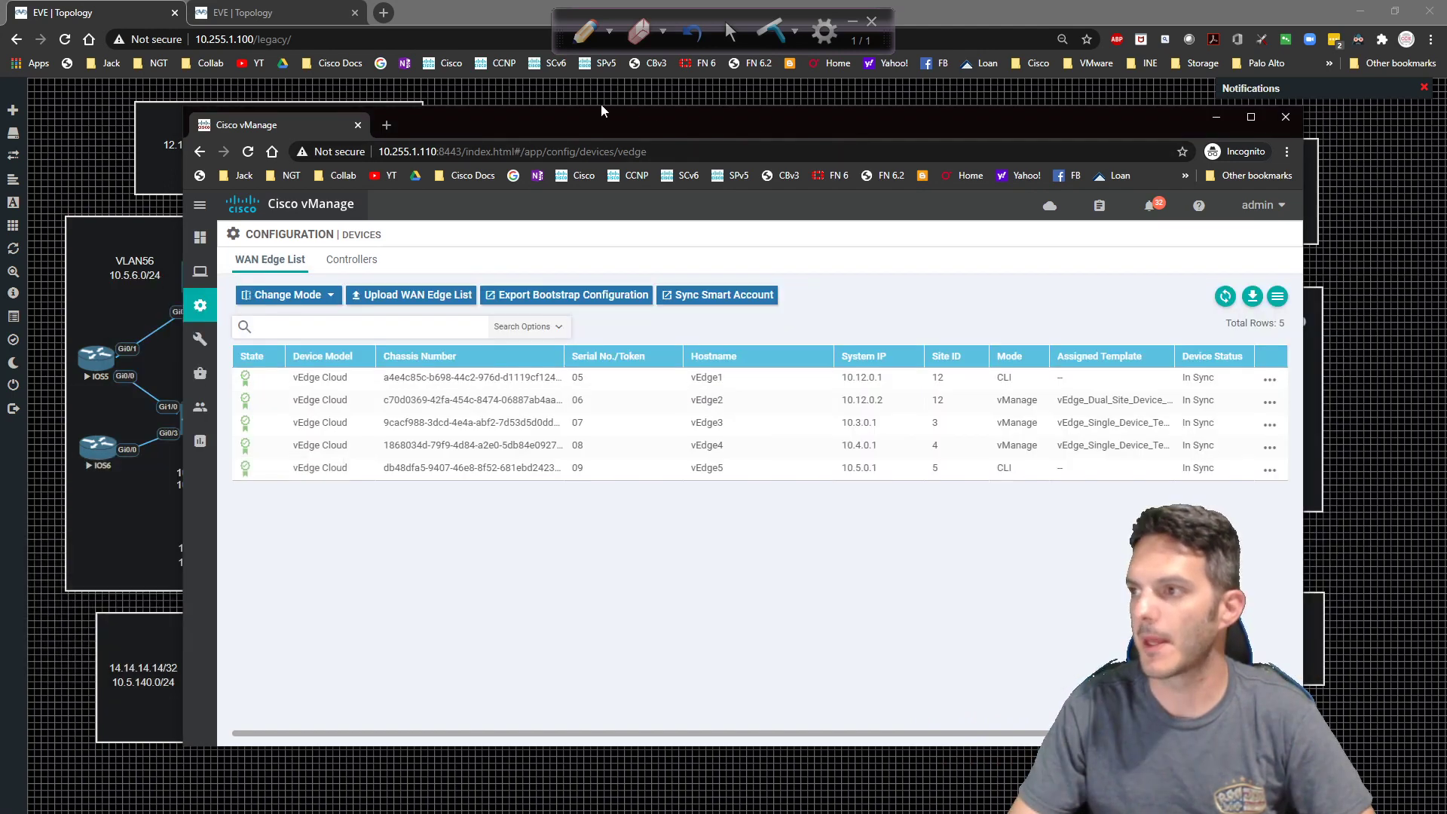
pyautogui.moveTo(601, 110); pyautogui.dragTo(500, 66)
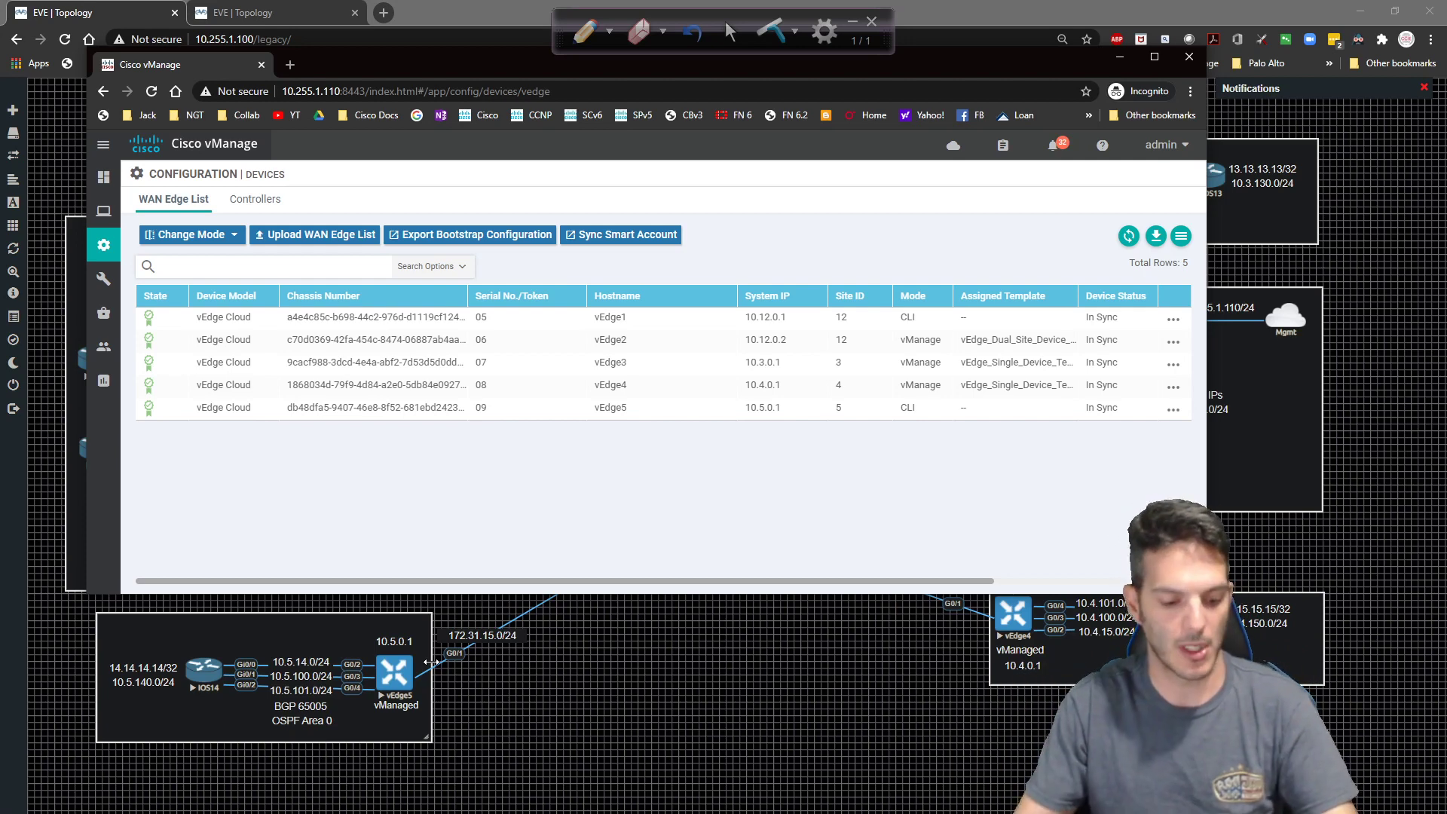
# Show the Feature templates list with a widened Name column, sorted alphabetically by name.
pyautogui.moveTo(105, 250)
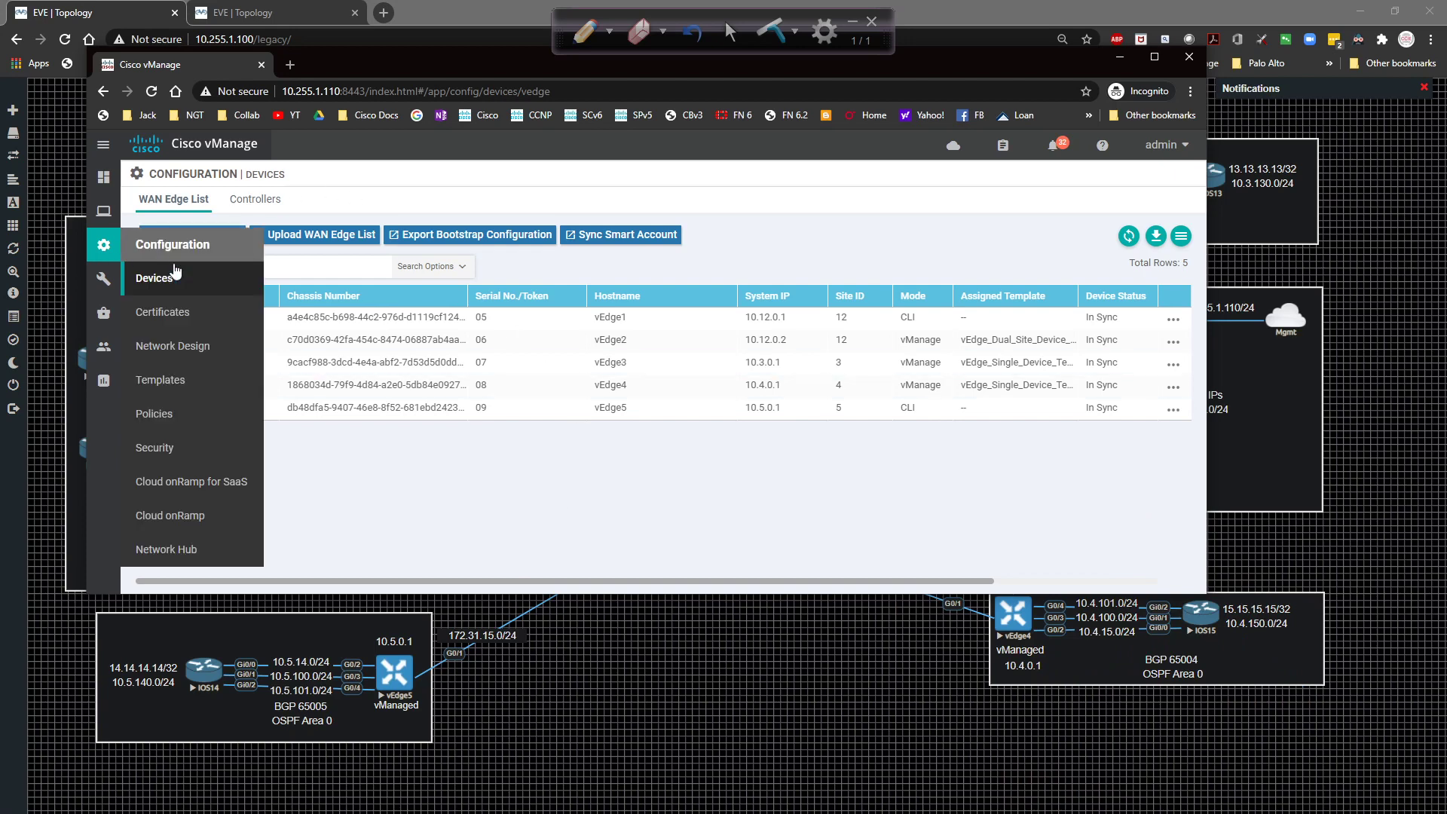
pyautogui.click(185, 379)
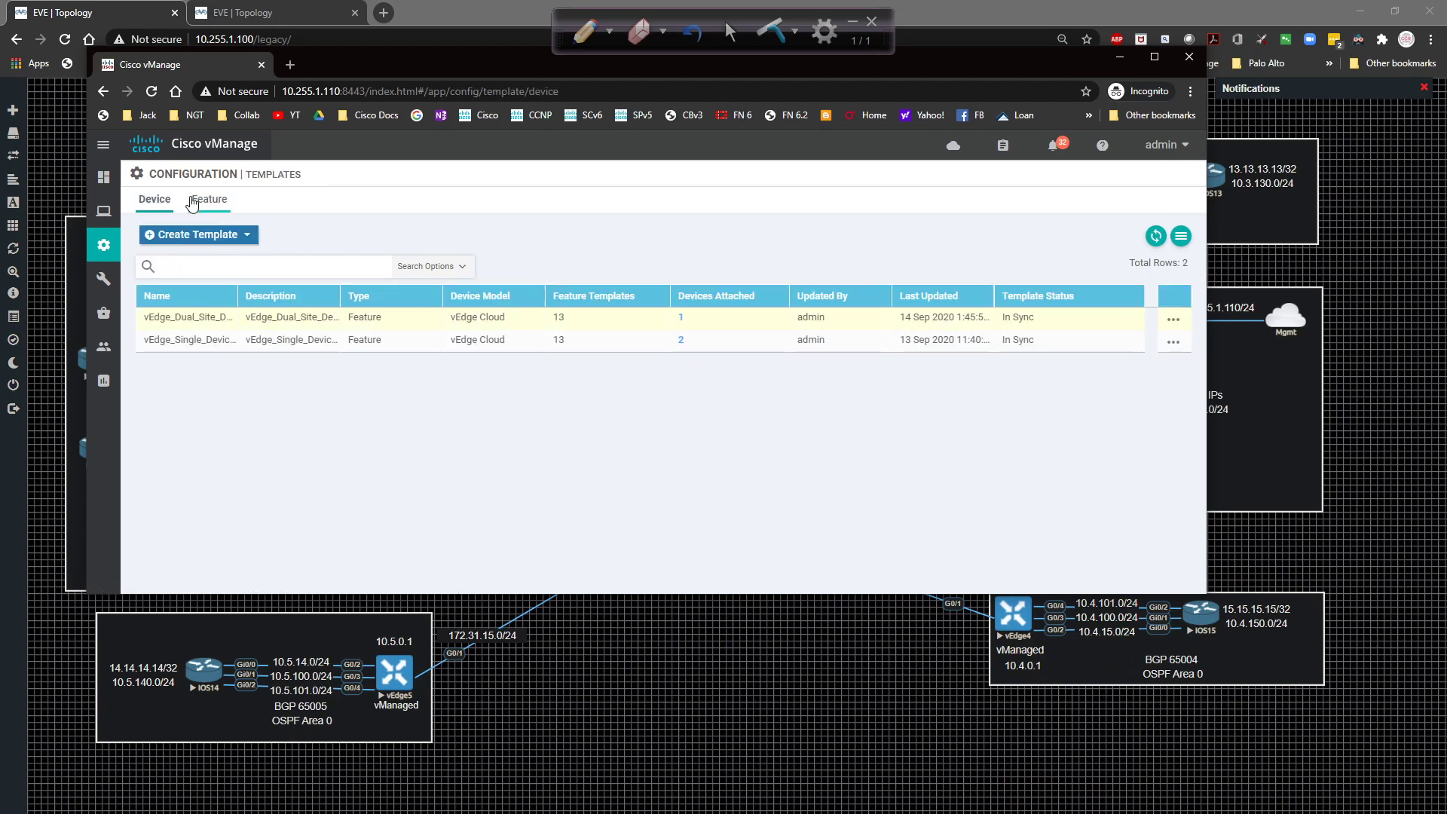
pyautogui.click(194, 202)
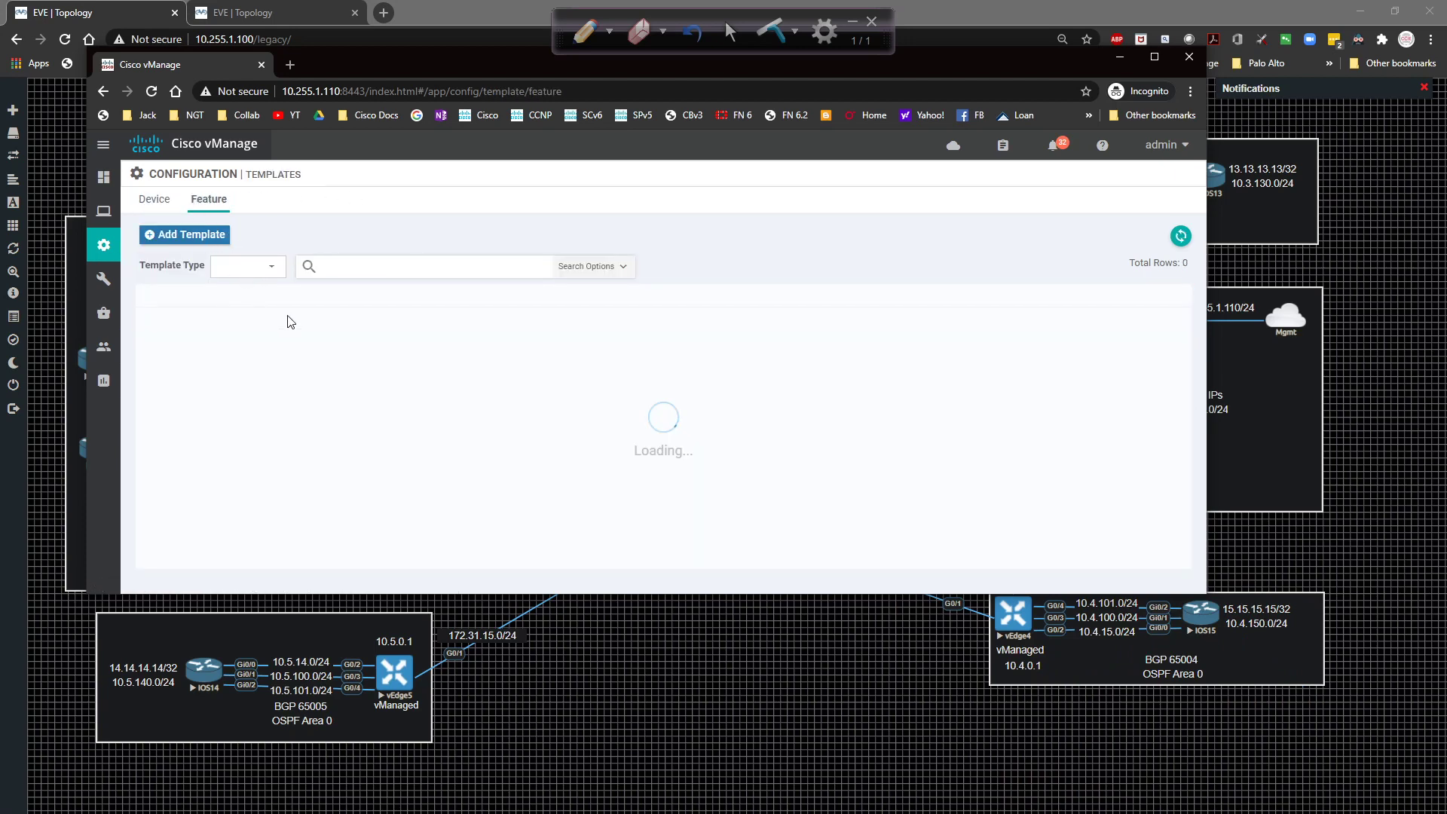
pyautogui.moveTo(260, 295); pyautogui.dragTo(385, 295)
pyautogui.scroll(-2, 315, 359)
pyautogui.click(264, 297)
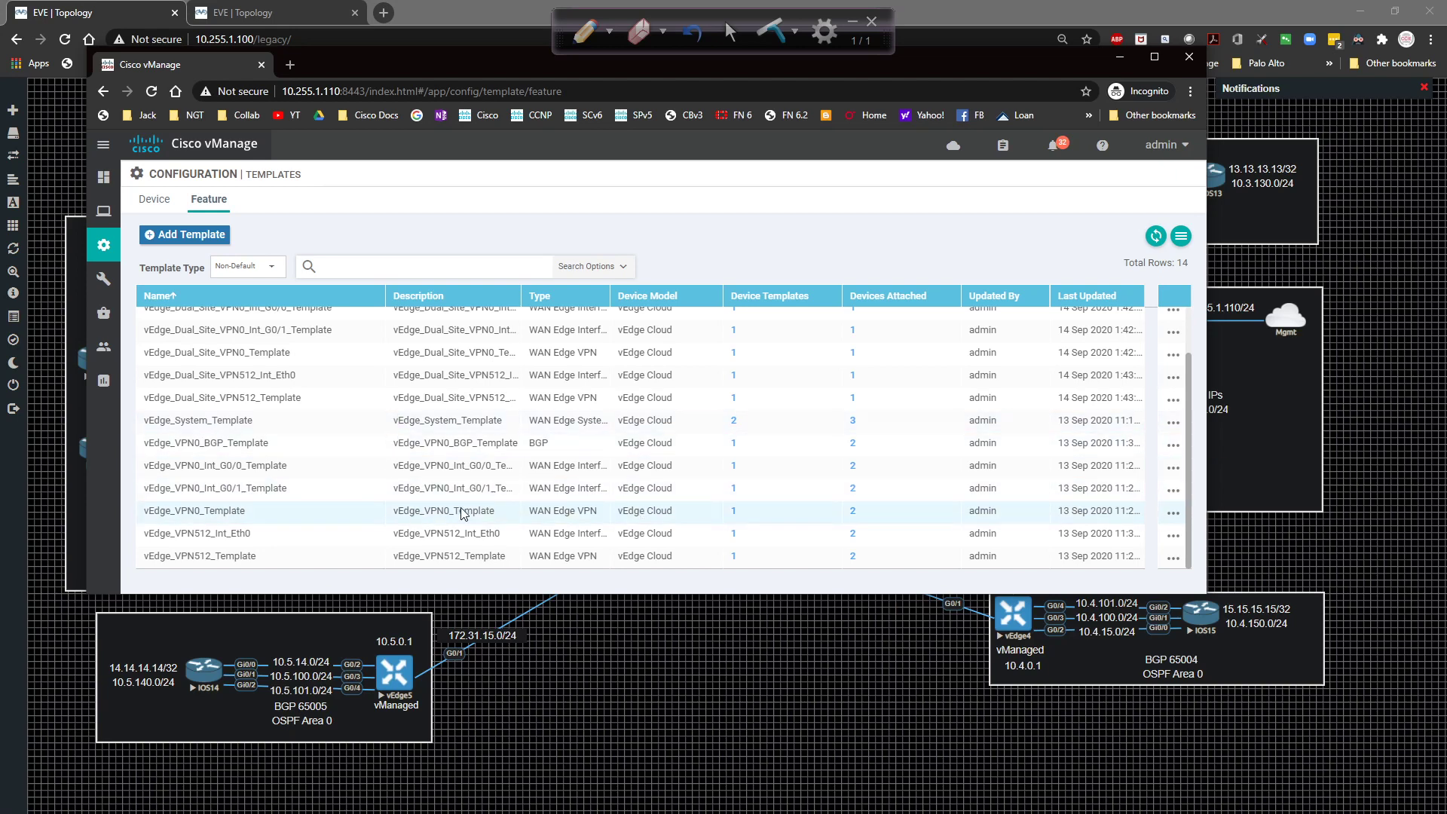
pyautogui.click(1171, 513)
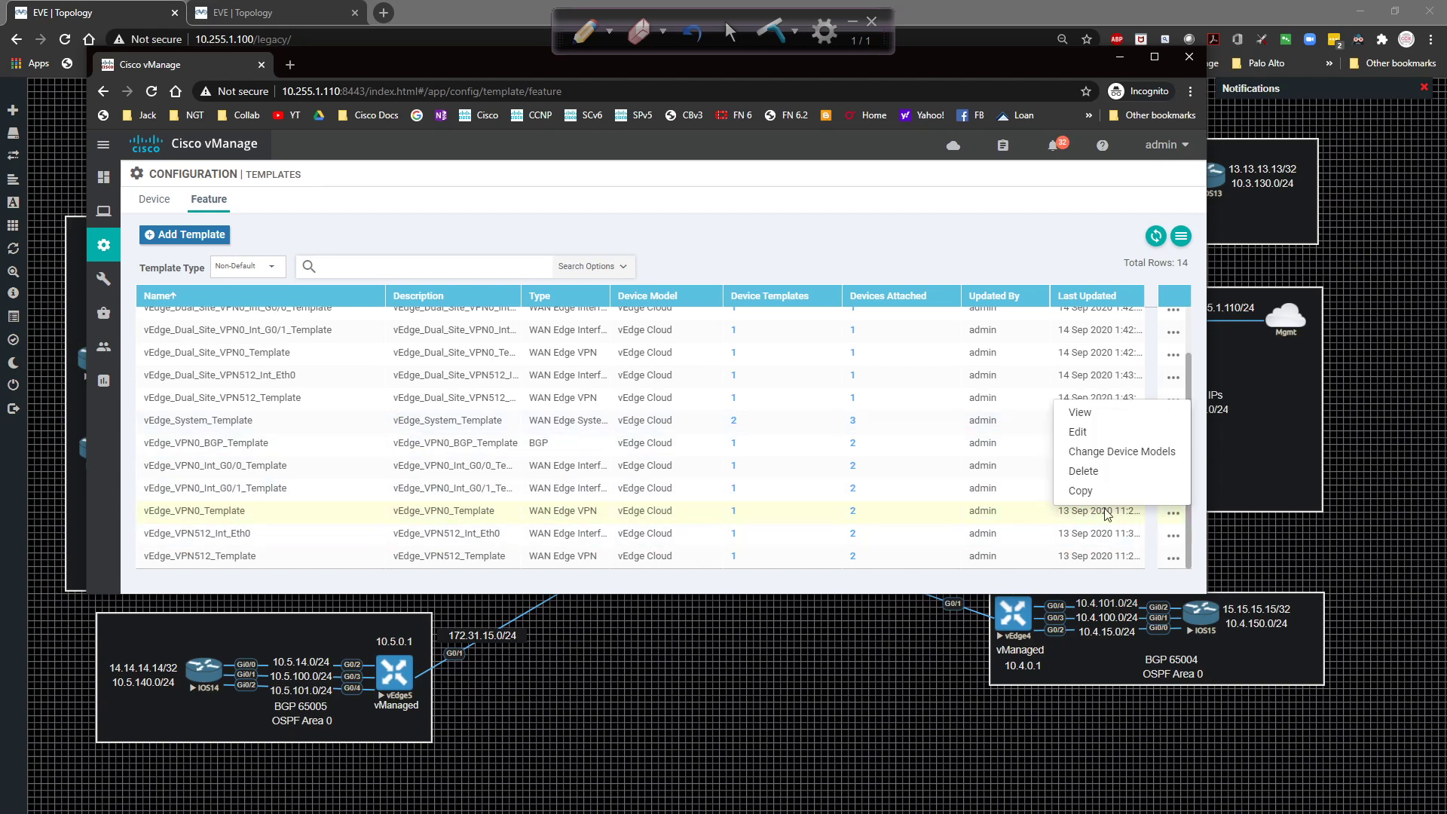
# Copy vEdge_VPN0_Template as vEdge_MPLS_Only_VPN0_Template with the new name as description.
pyautogui.click(1085, 497)
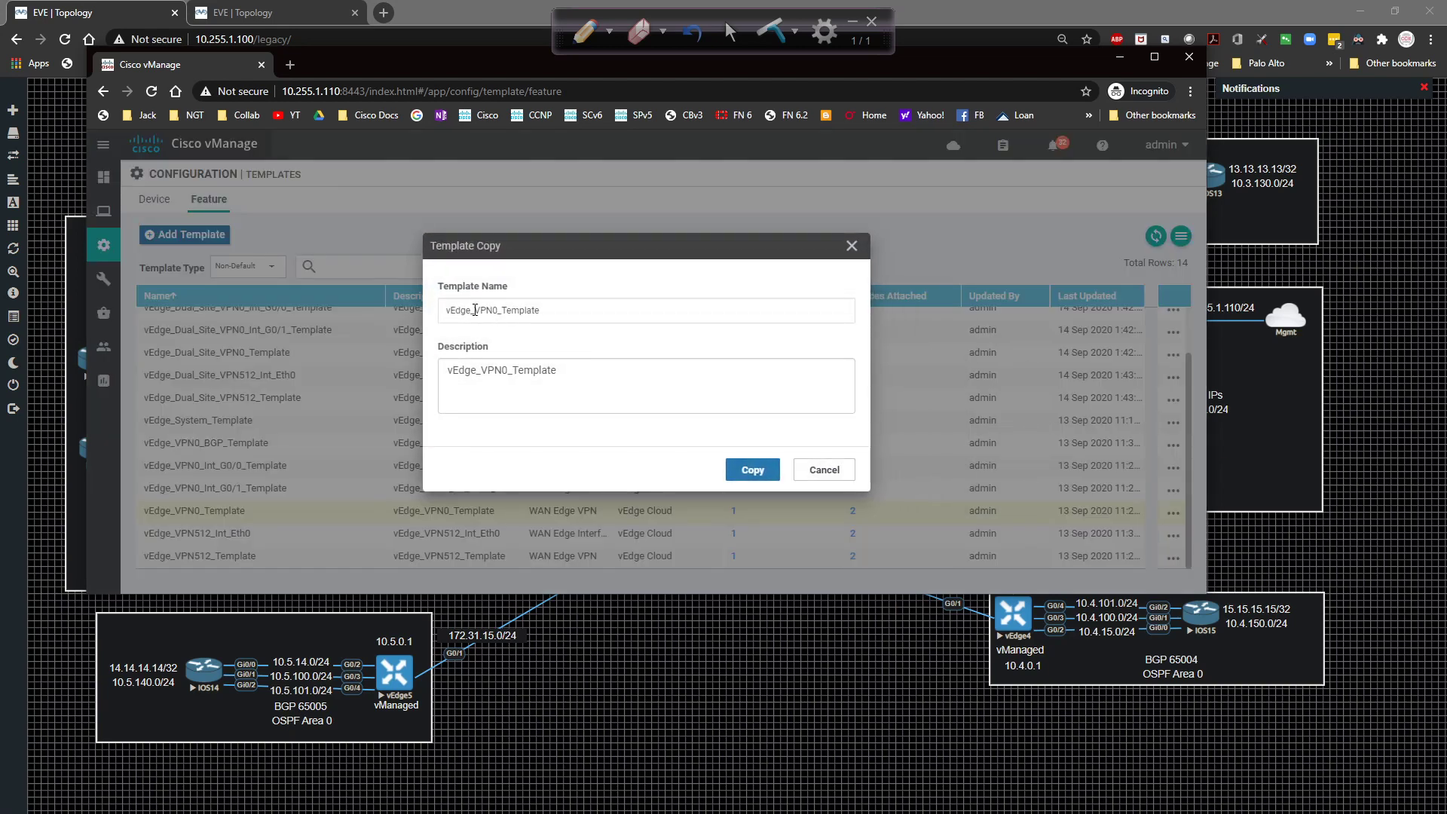
pyautogui.click(475, 310)
pyautogui.write('MPLS')
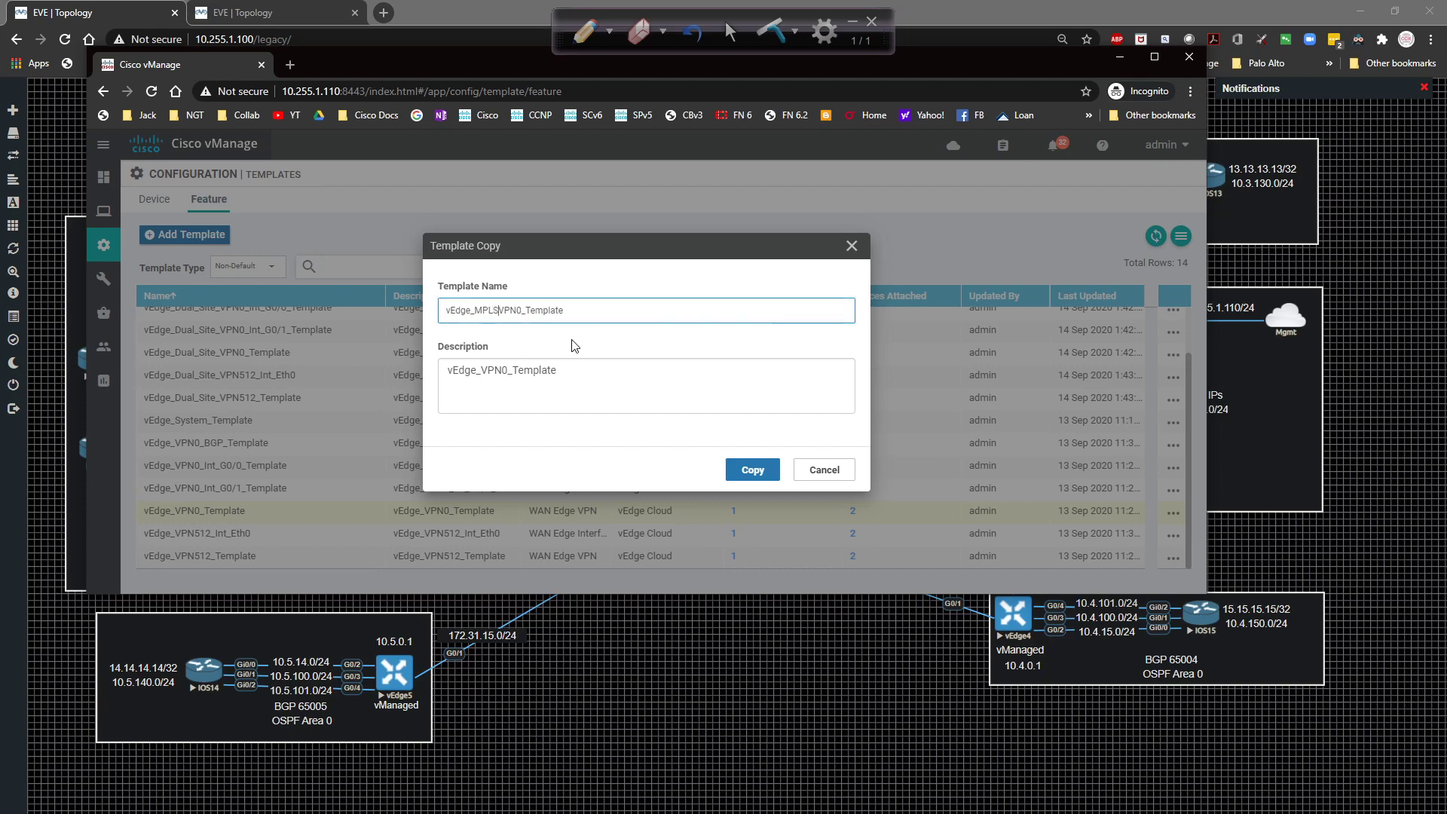
pyautogui.write('_Only_')
pyautogui.hotkey('ctrl', 'a')
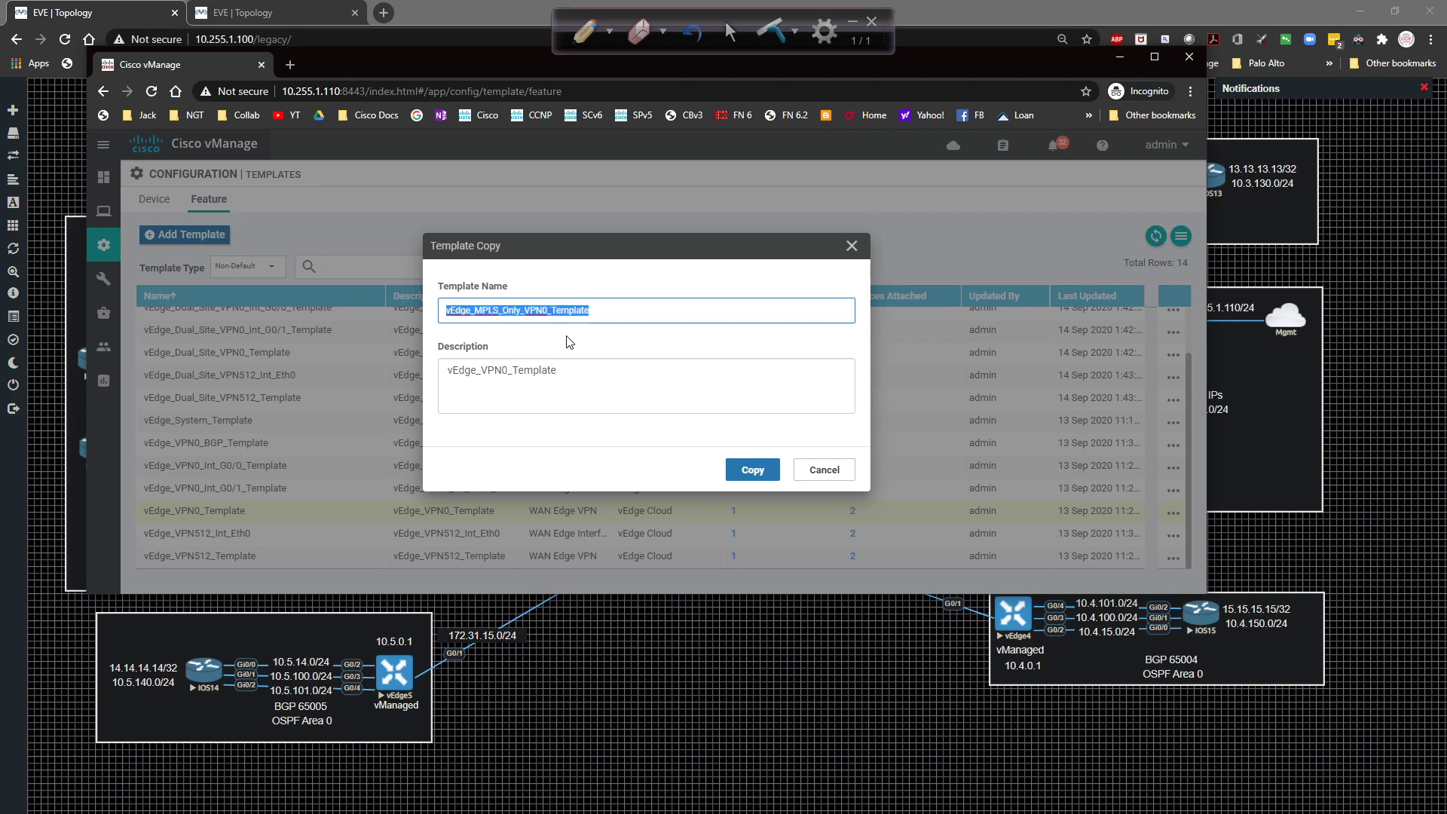
pyautogui.press('Tab')
pyautogui.hotkey('ctrl', 'a')
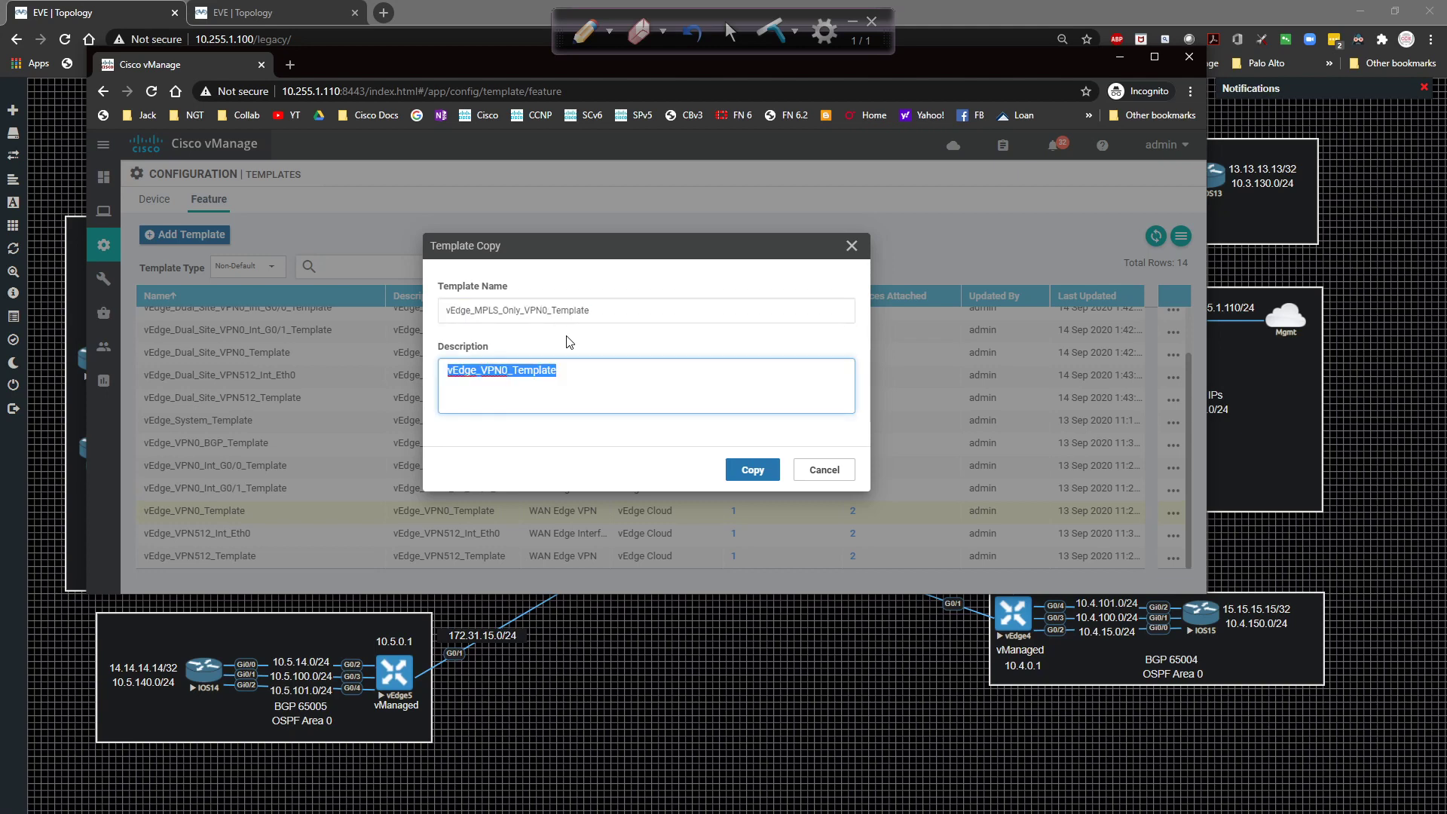
pyautogui.hotkey('ctrl', 'v')
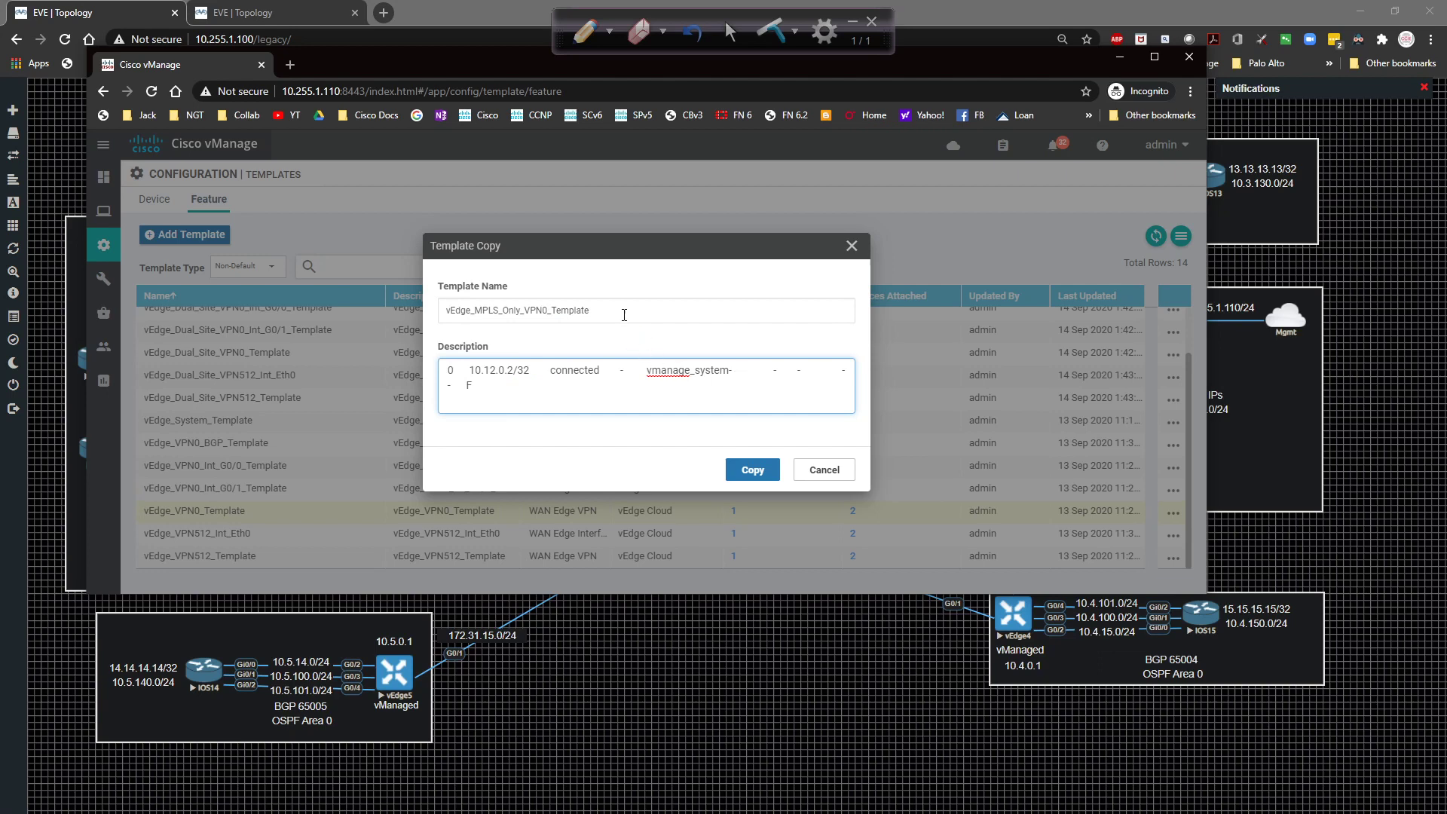
pyautogui.hotkey('shift', 'Tab')
pyautogui.hotkey('ctrl', 'c')
pyautogui.press('Tab')
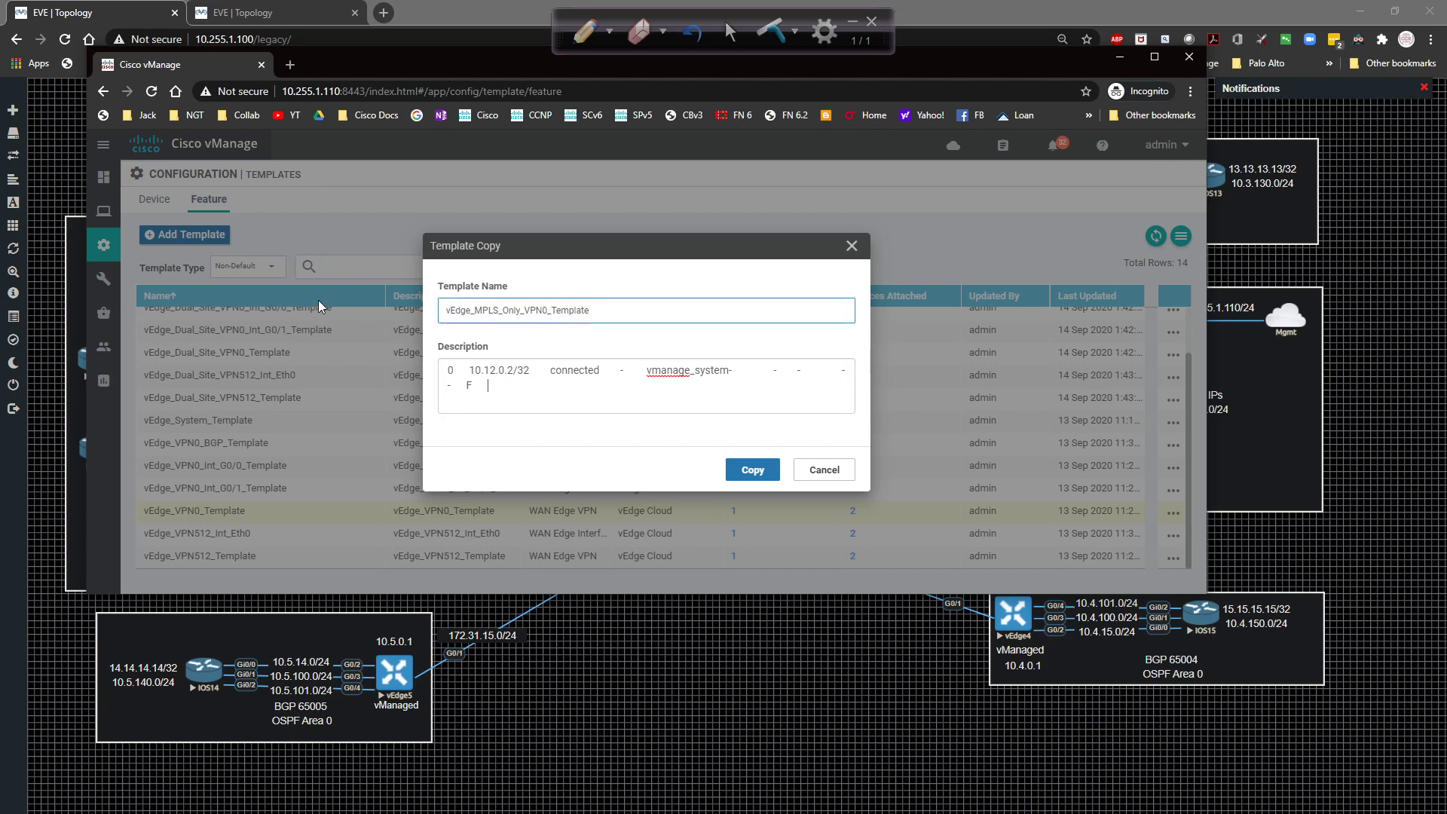
pyautogui.hotkey('ctrl', 'a')
pyautogui.hotkey('ctrl', 'v')
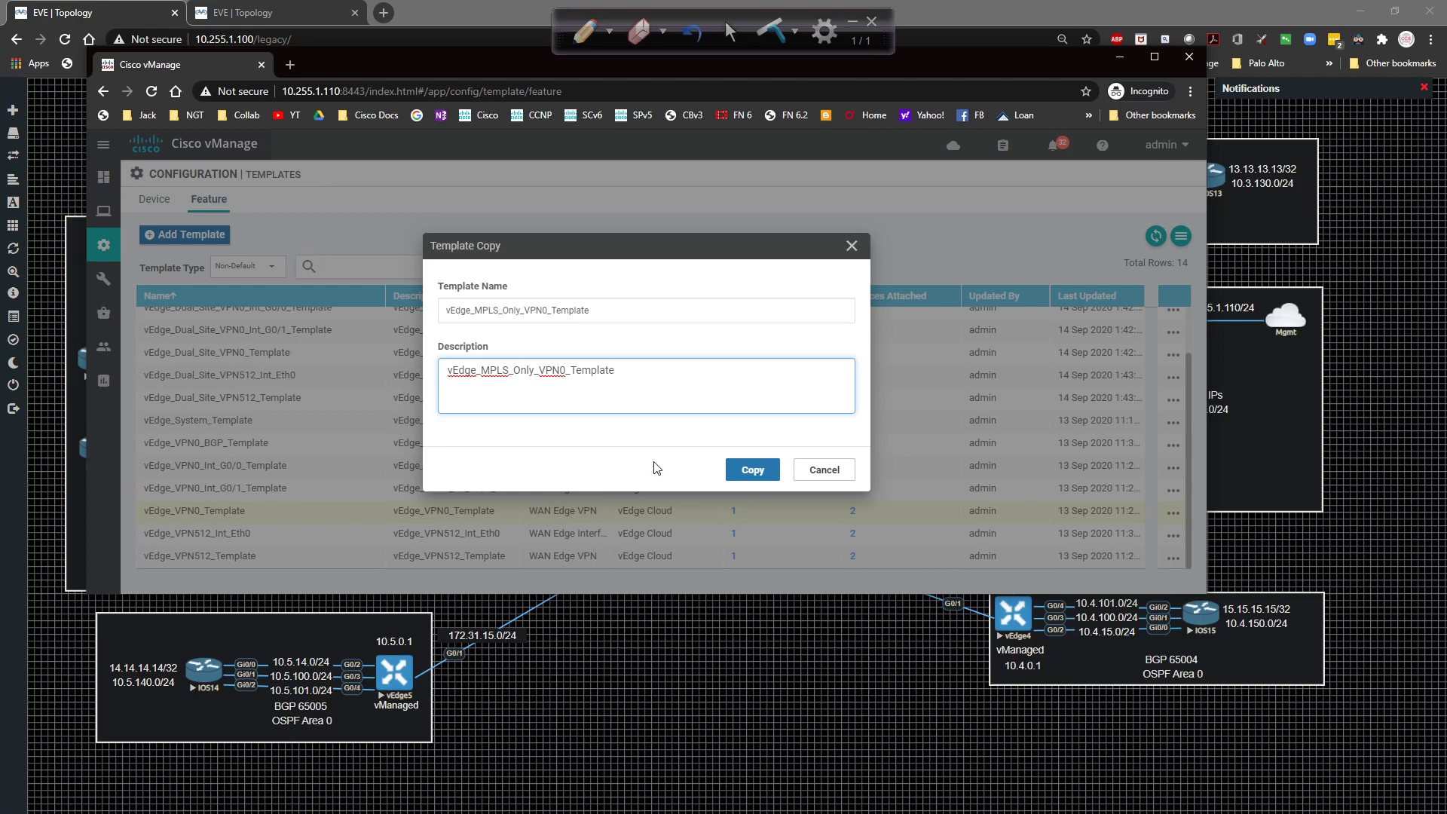
pyautogui.click(754, 470)
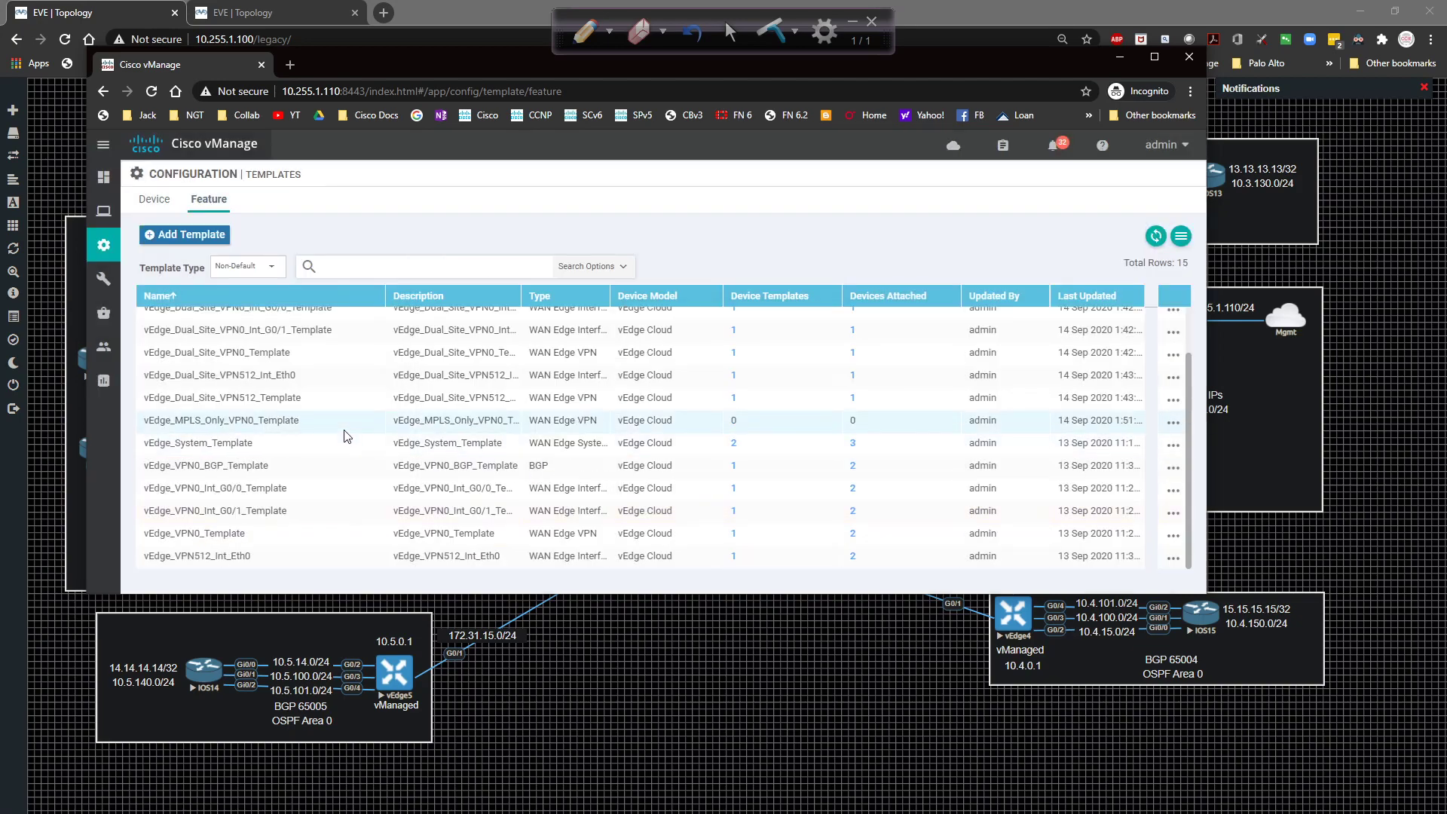
# Reverse the name sort order of the feature template list.
pyautogui.scroll(2, 347, 433)
pyautogui.click(260, 296)
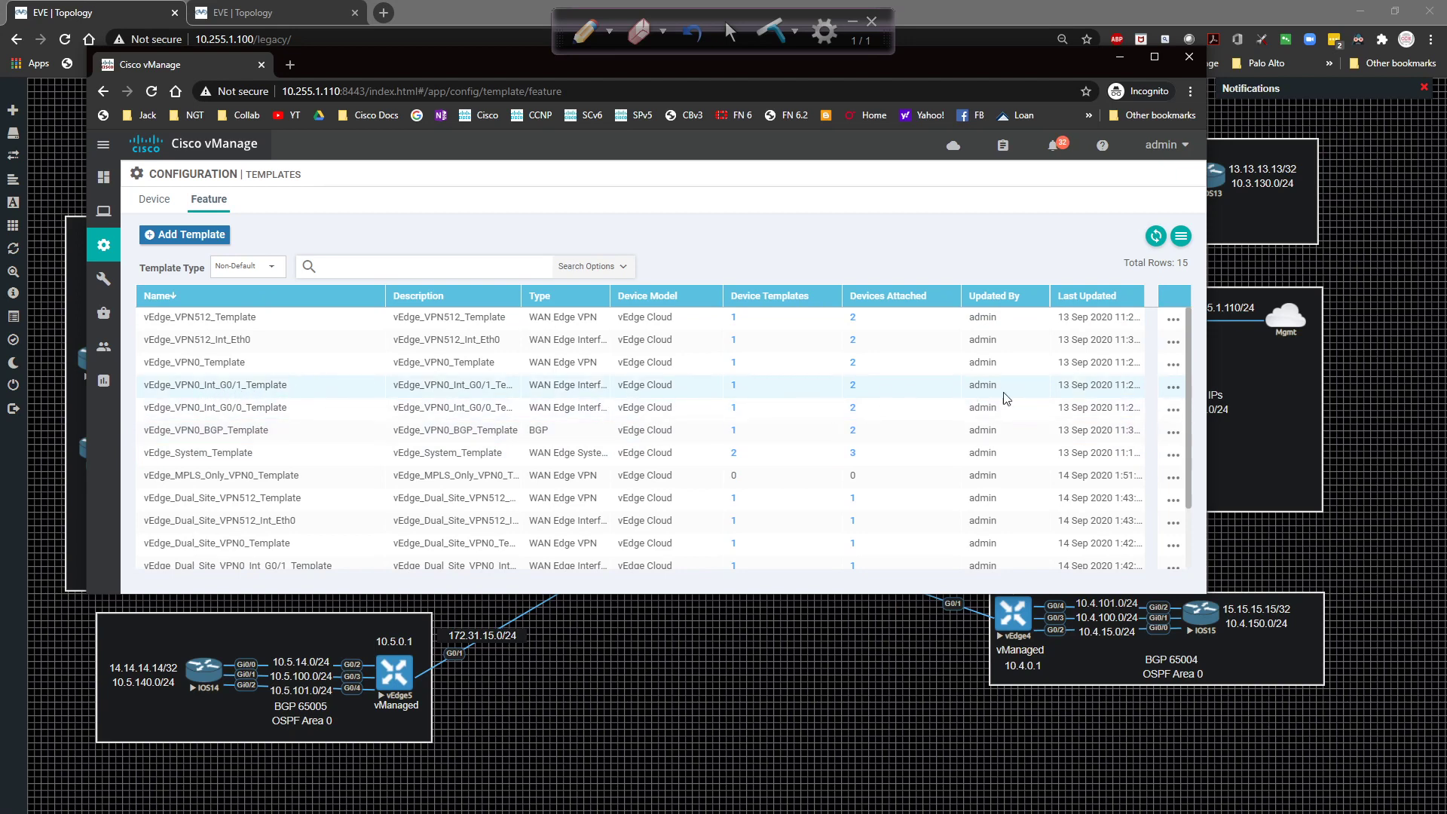
pyautogui.click(1174, 387)
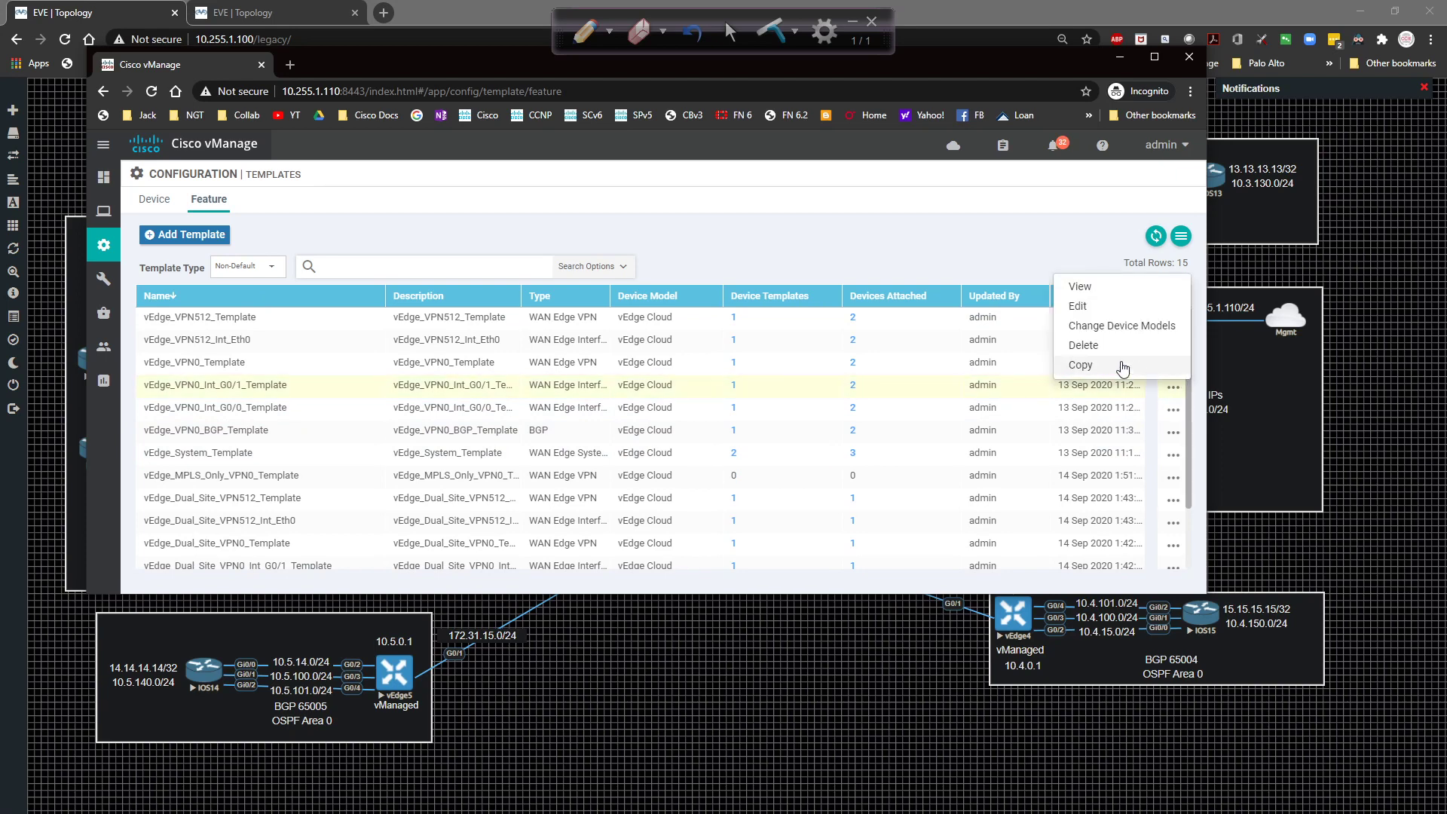
# Copy the G0/1 template as vEdge_MPLS_Only_VPN0_Int_G0/1_Template, name as description, then sort by name.
pyautogui.click(1123, 368)
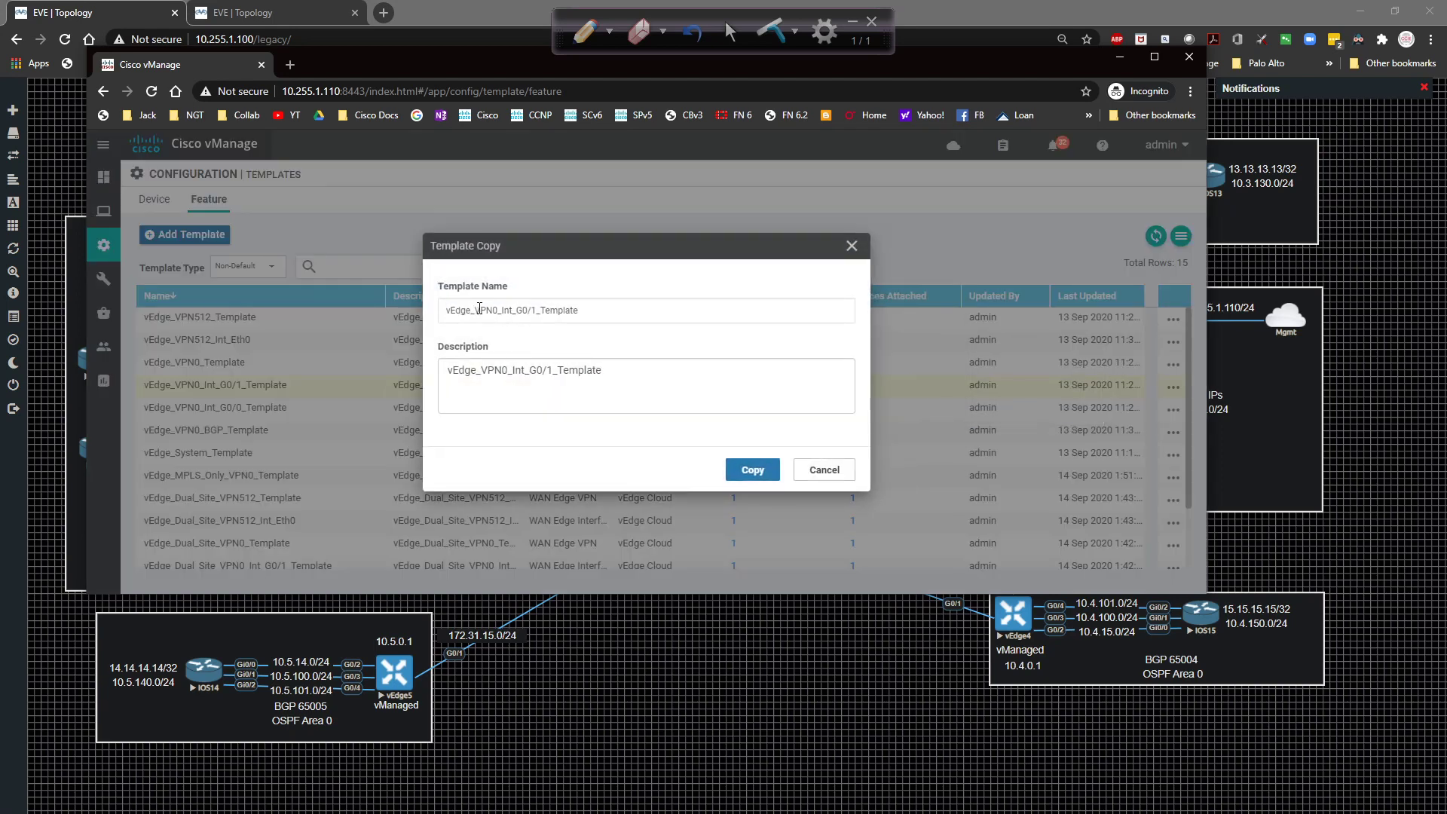
pyautogui.click(479, 309)
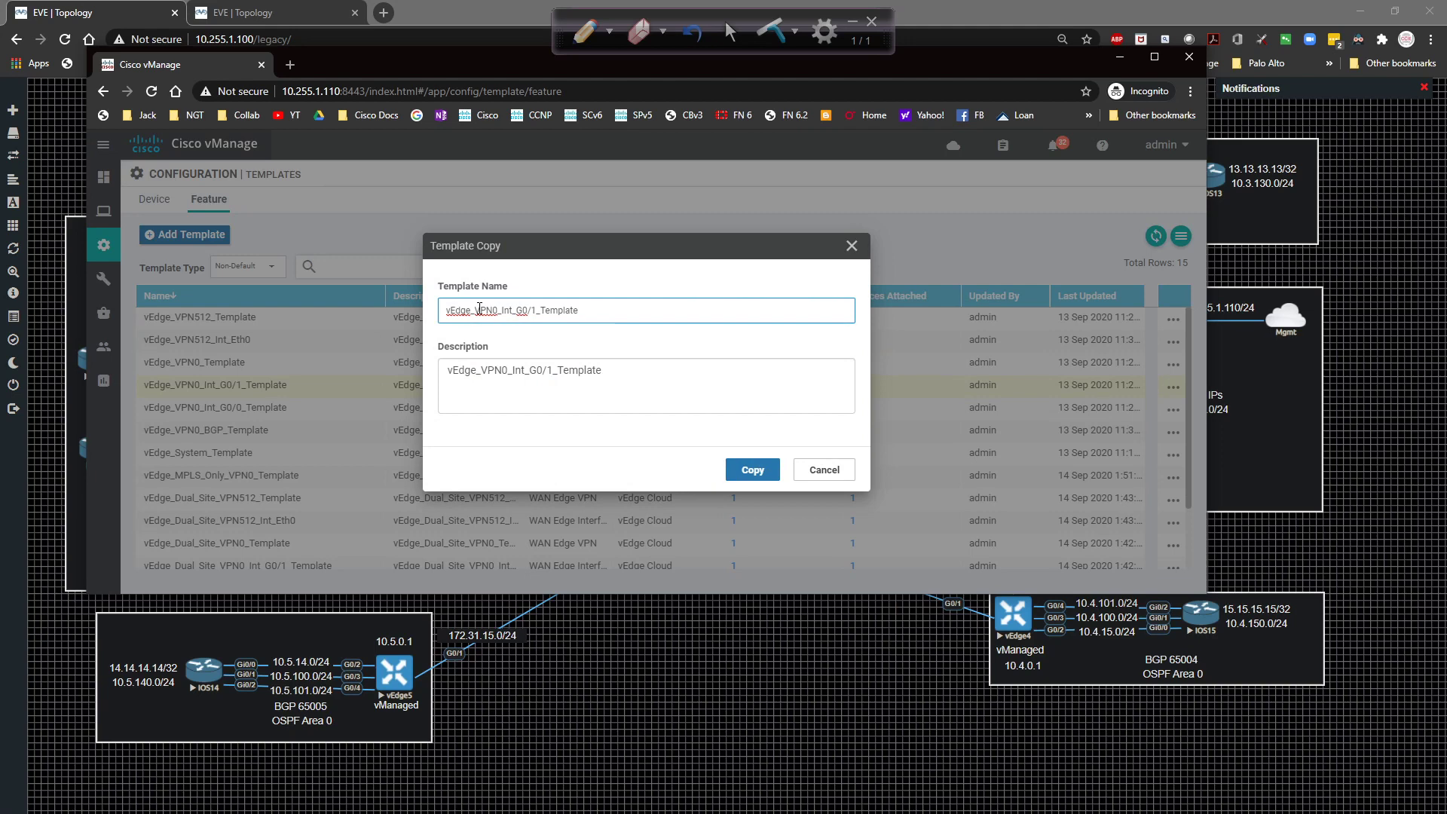
pyautogui.write('MPLS_only')
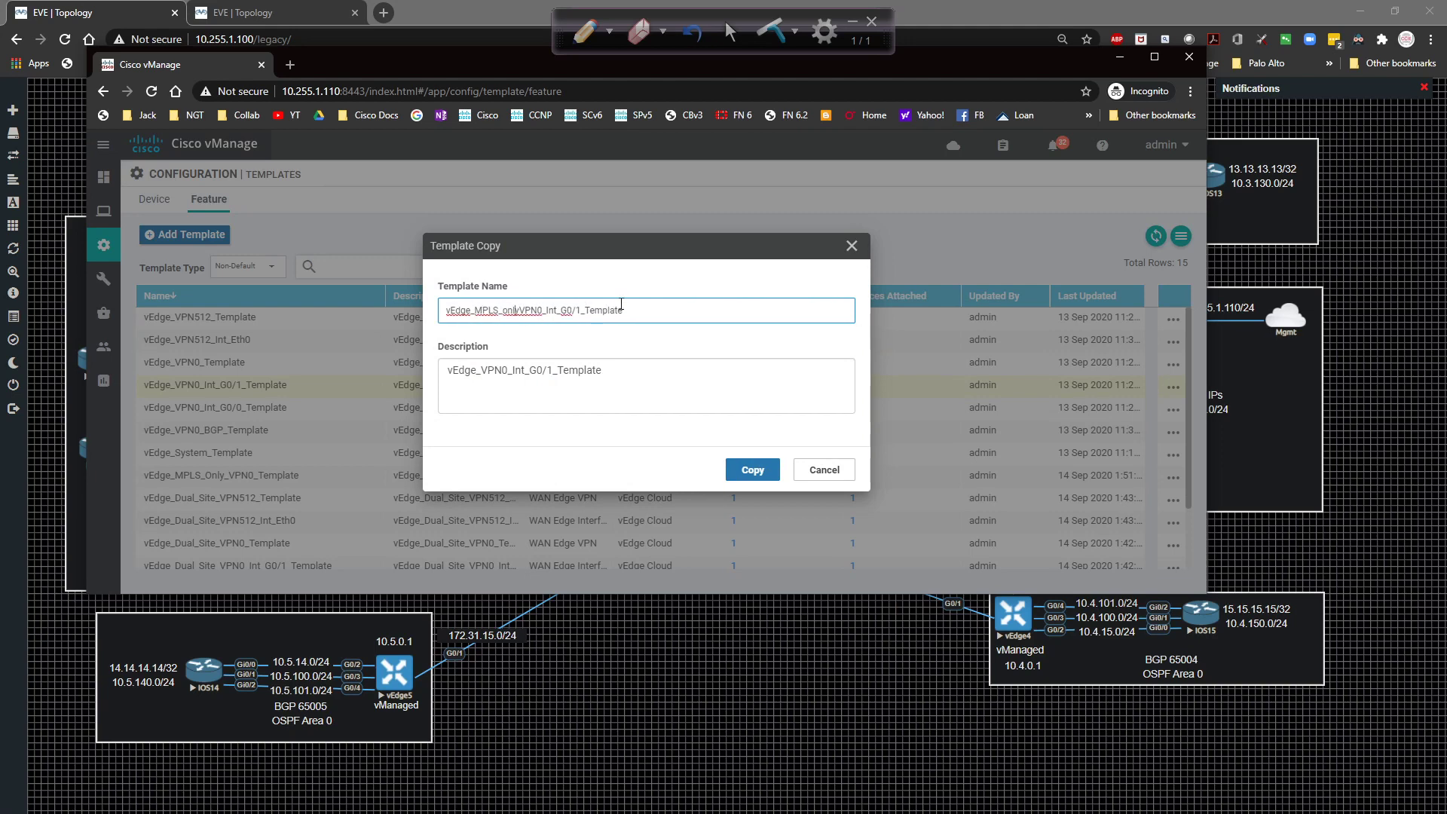
pyautogui.press('Delete')
pyautogui.press('Delete')
pyautogui.write('Only_')
pyautogui.hotkey('ctrl', 'a')
pyautogui.hotkey('ctrl', 'c')
pyautogui.press('Tab')
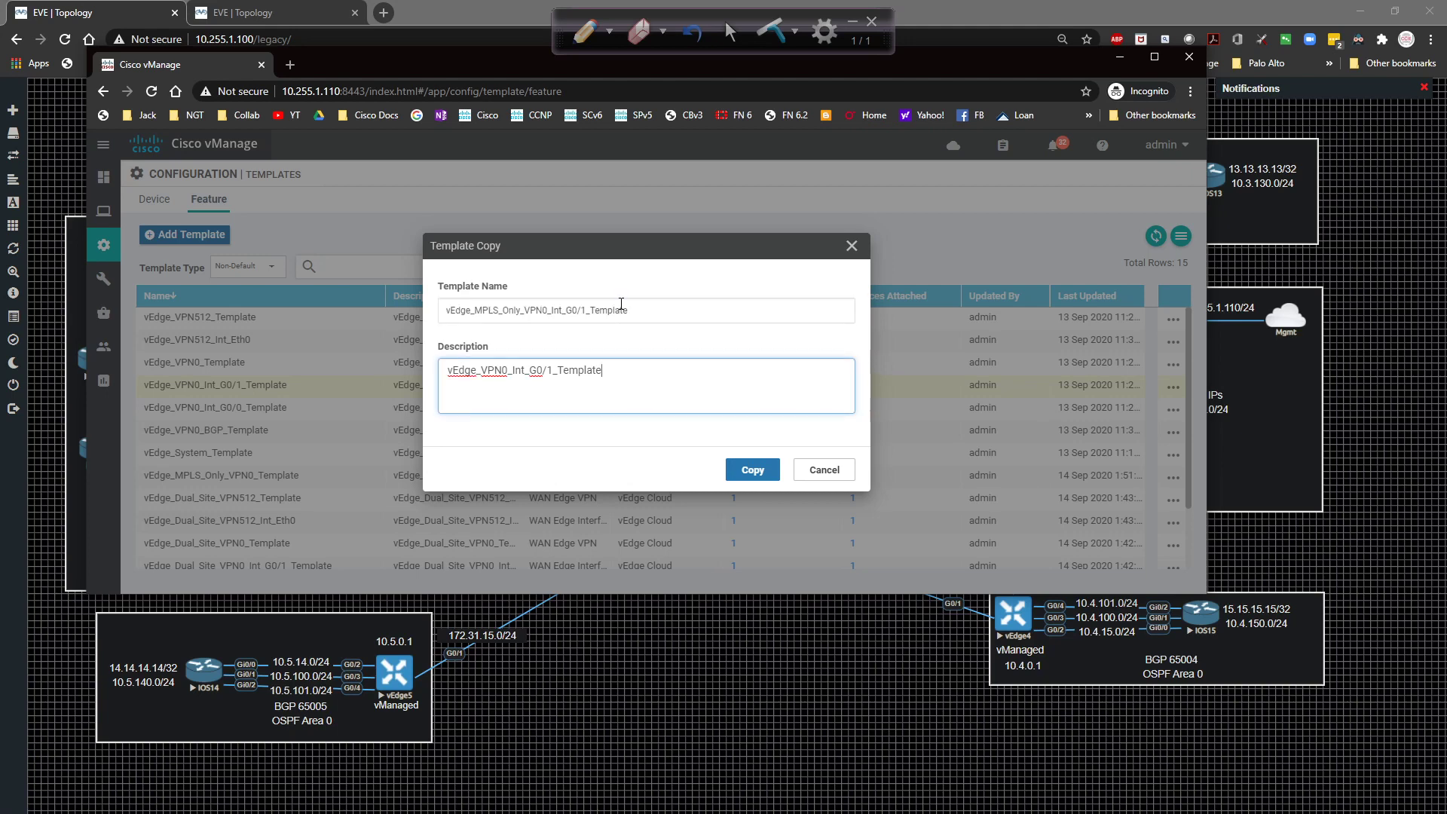
pyautogui.hotkey('ctrl', 'a')
pyautogui.hotkey('ctrl', 'v')
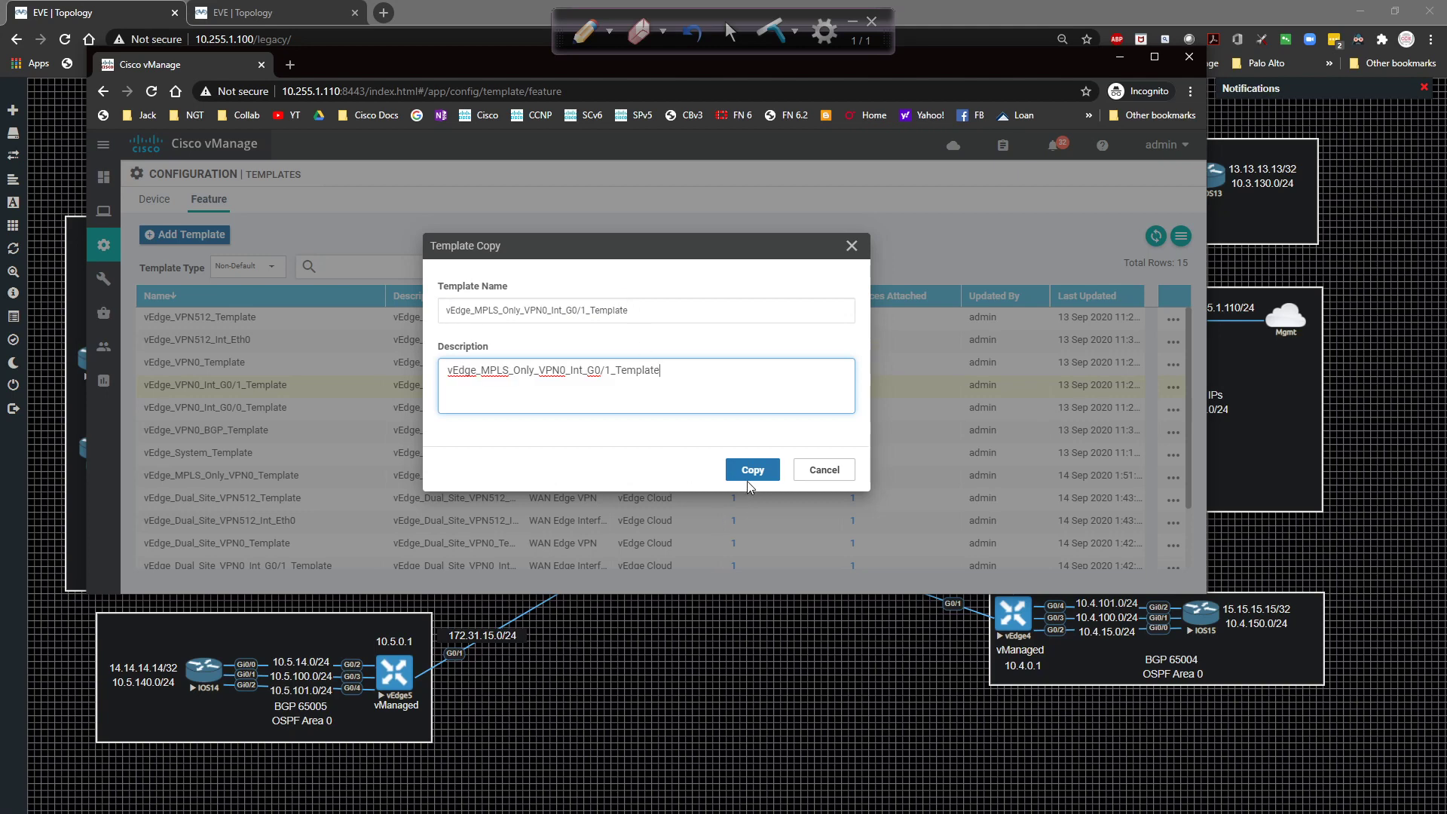
pyautogui.click(747, 475)
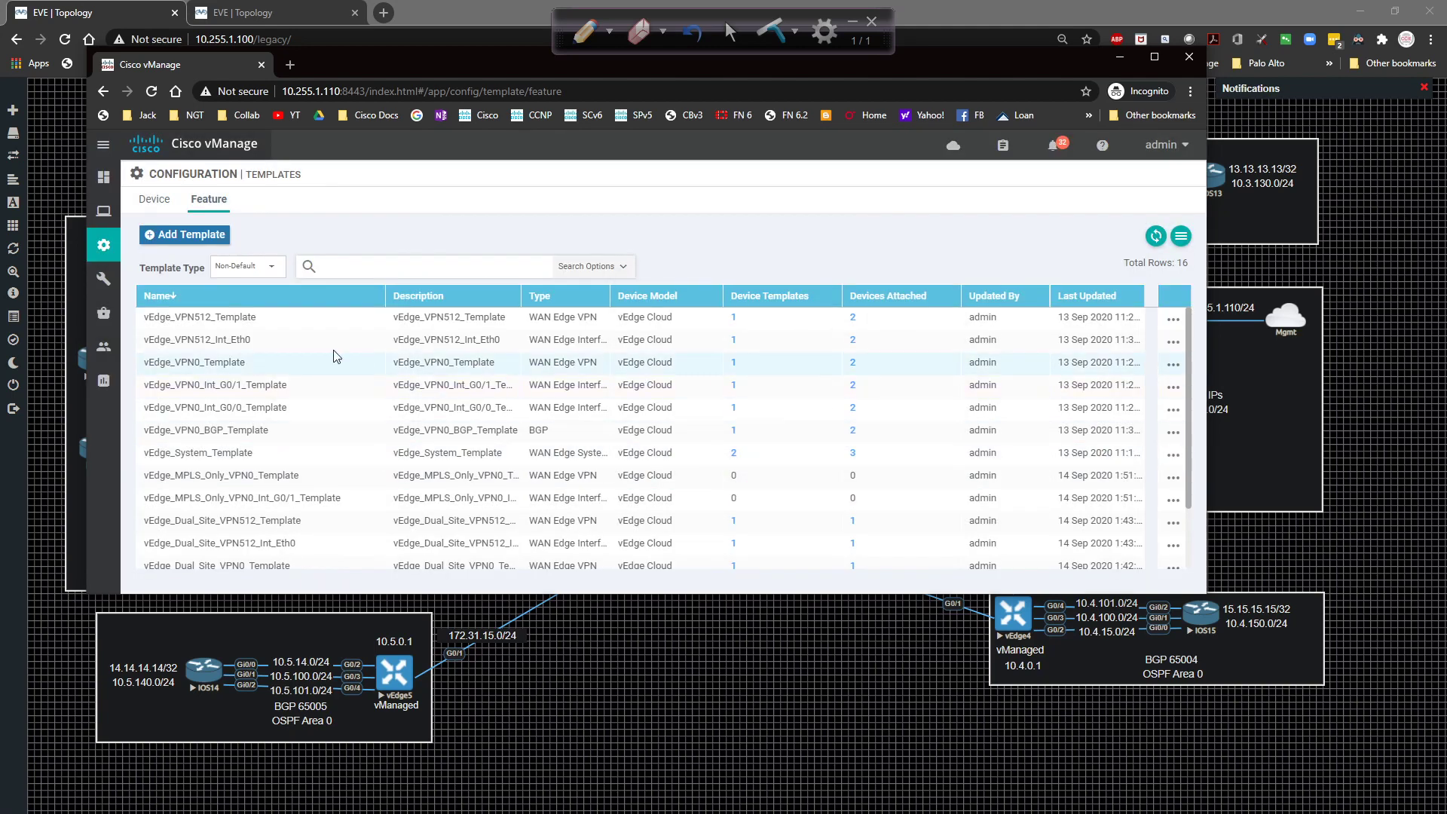
pyautogui.click(231, 299)
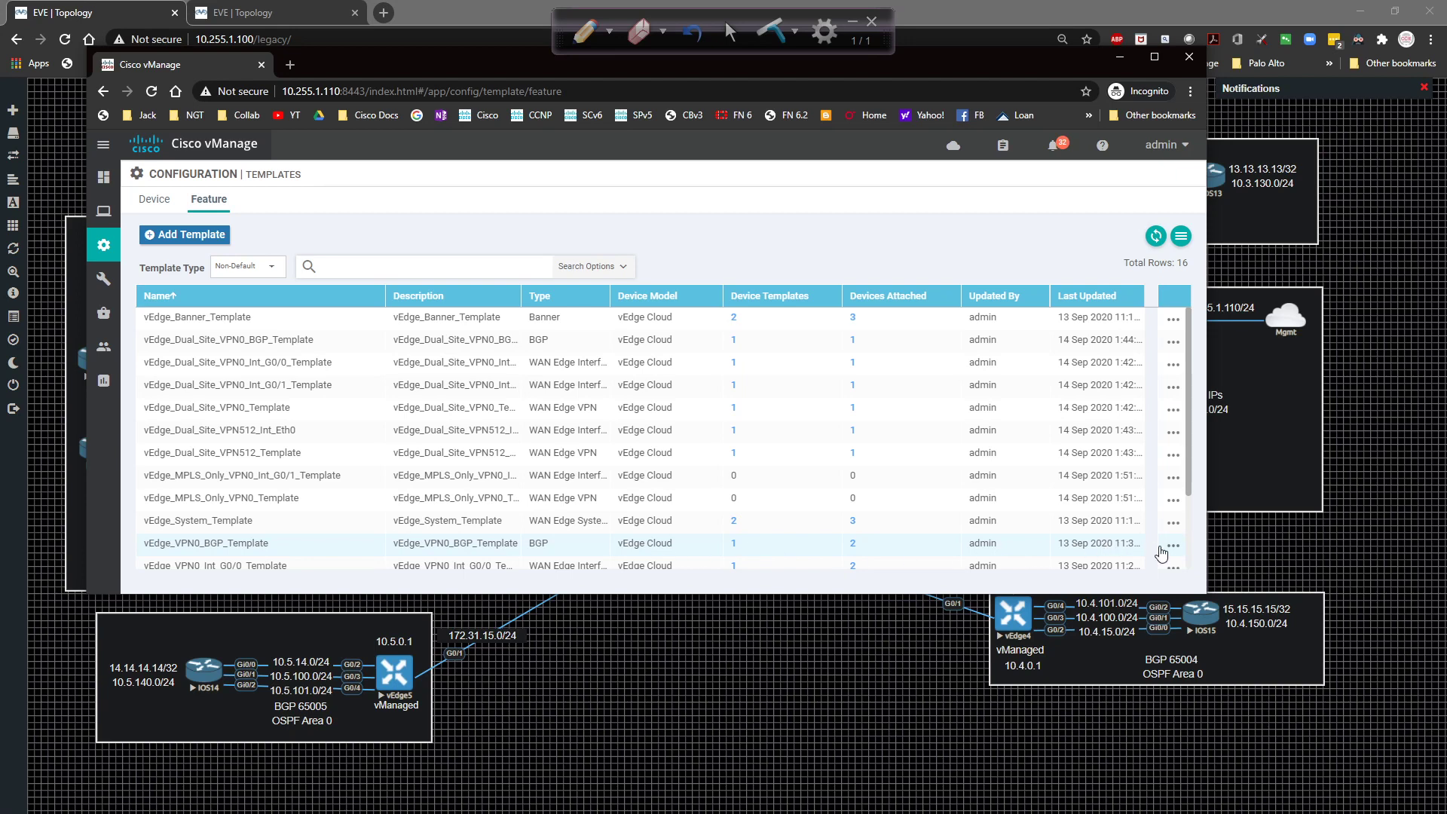
# Copy vEdge_VPN0_BGP_Template as vEdge_MPLS_Only_VPN0_BGP_Template with matching description, then sort names descending.
pyautogui.click(1172, 546)
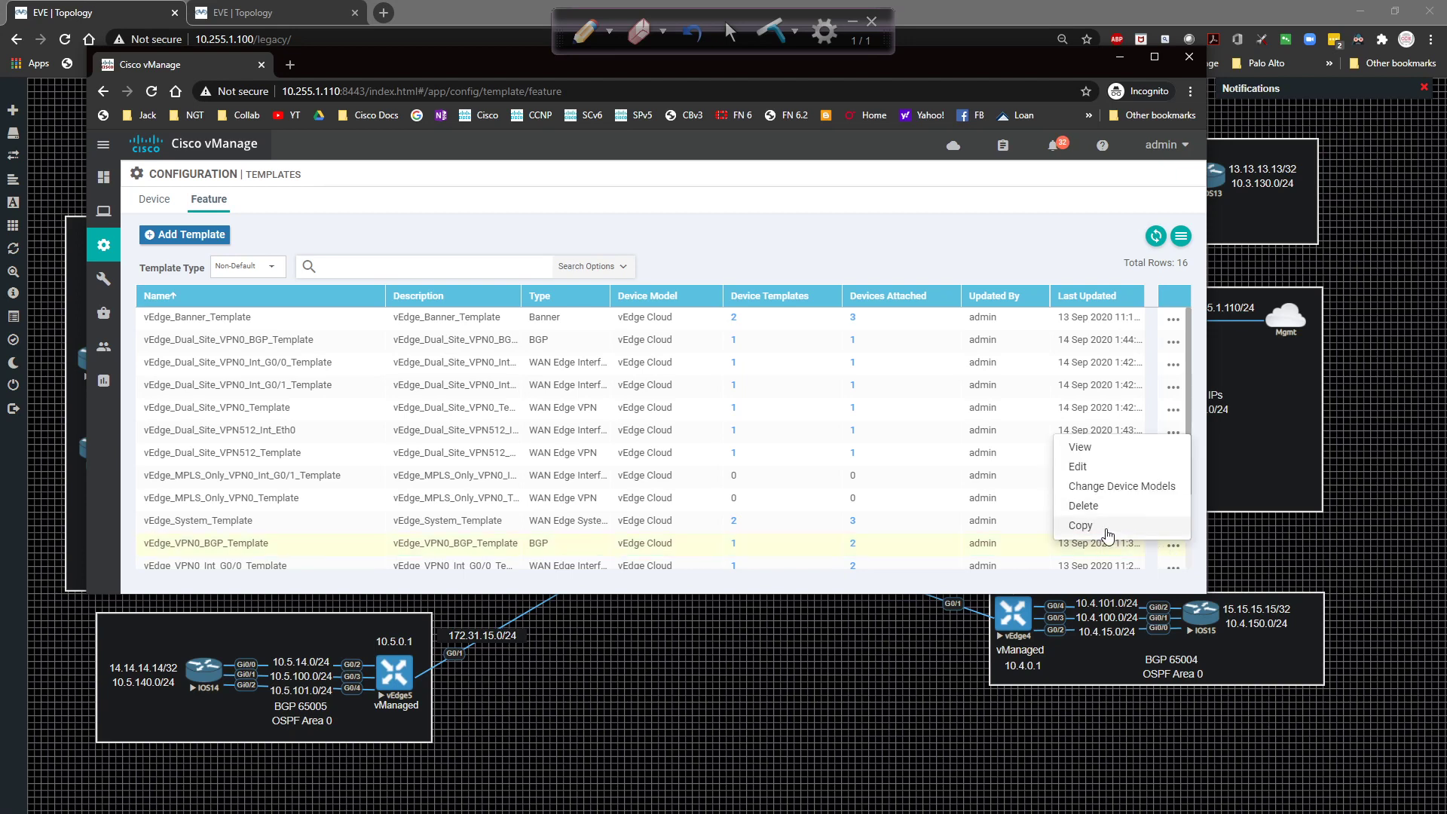
pyautogui.click(1083, 525)
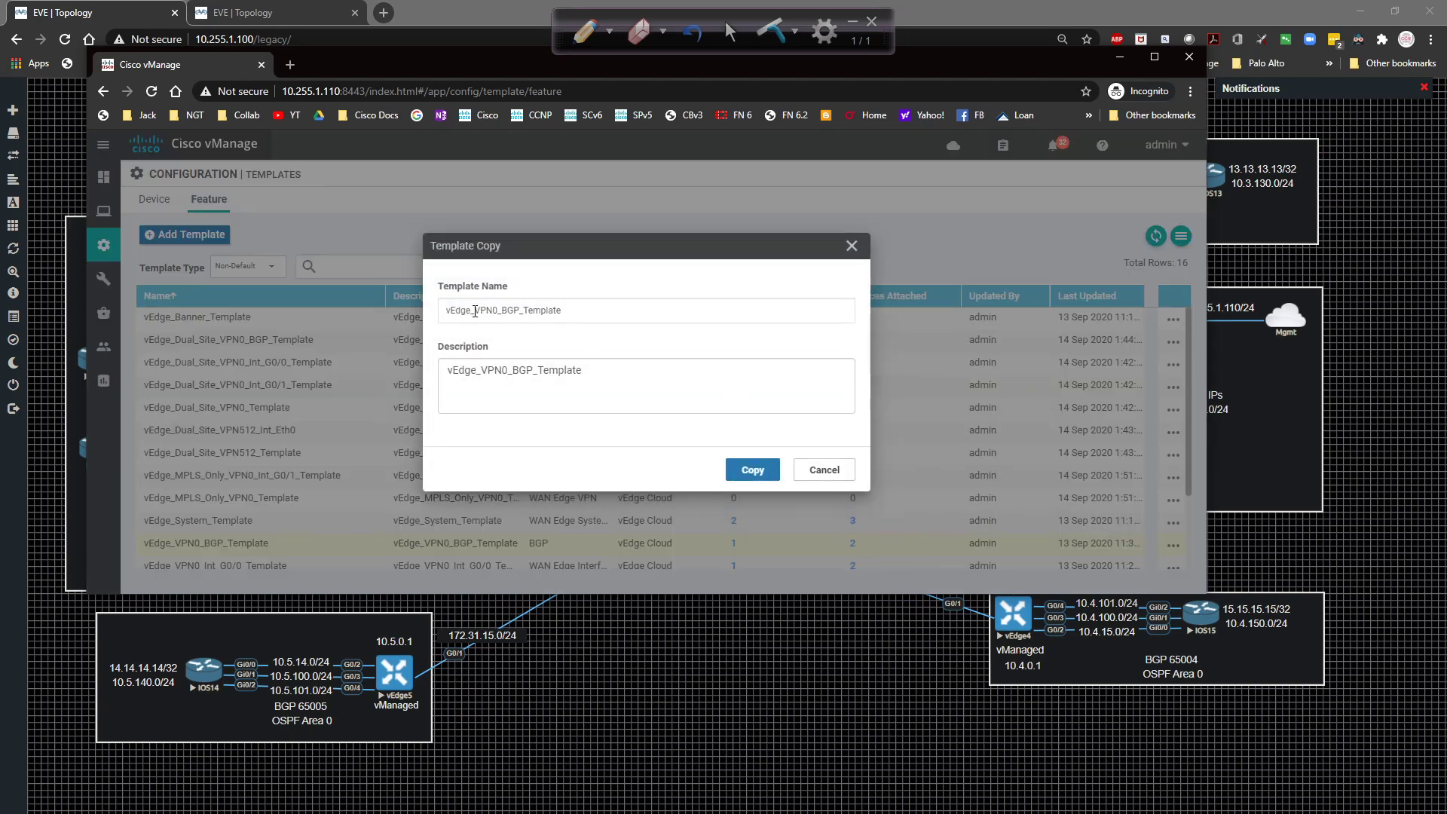
pyautogui.click(475, 311)
pyautogui.write('MPLS')
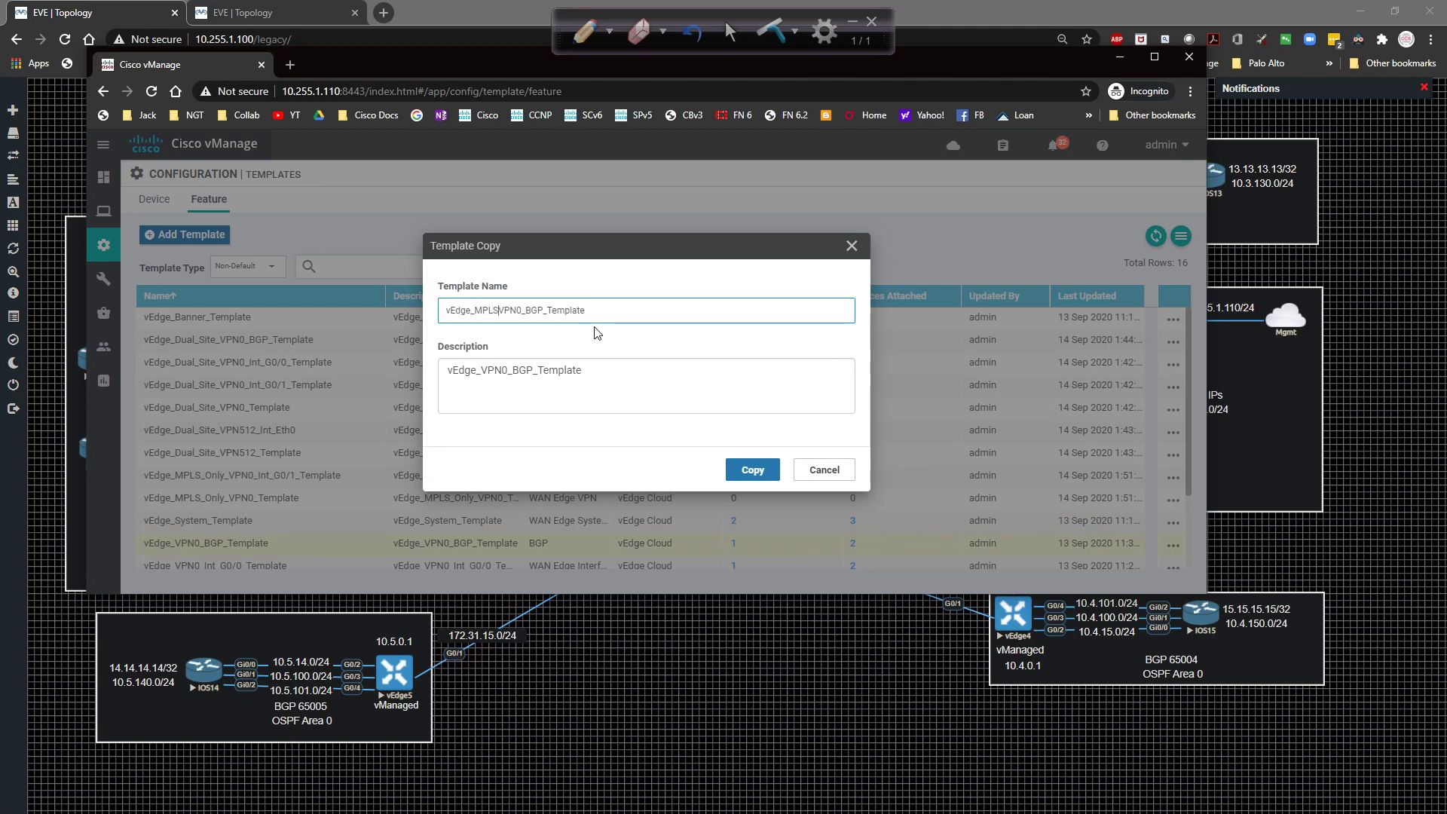
pyautogui.write('_Only_')
pyautogui.hotkey('ctrl', 'a')
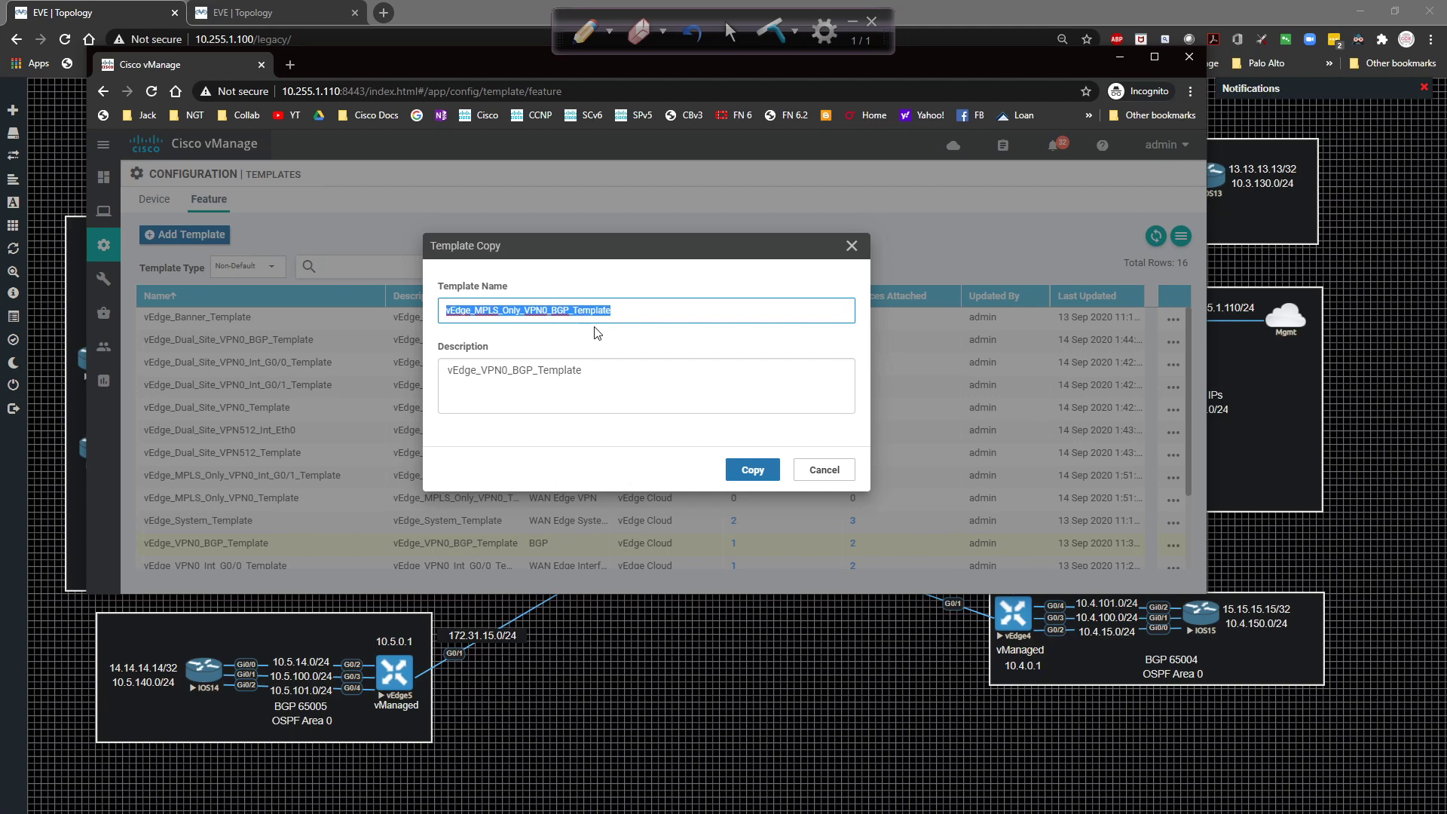
pyautogui.hotkey('ctrl', 'c')
pyautogui.press('Tab')
pyautogui.hotkey('ctrl', 'v')
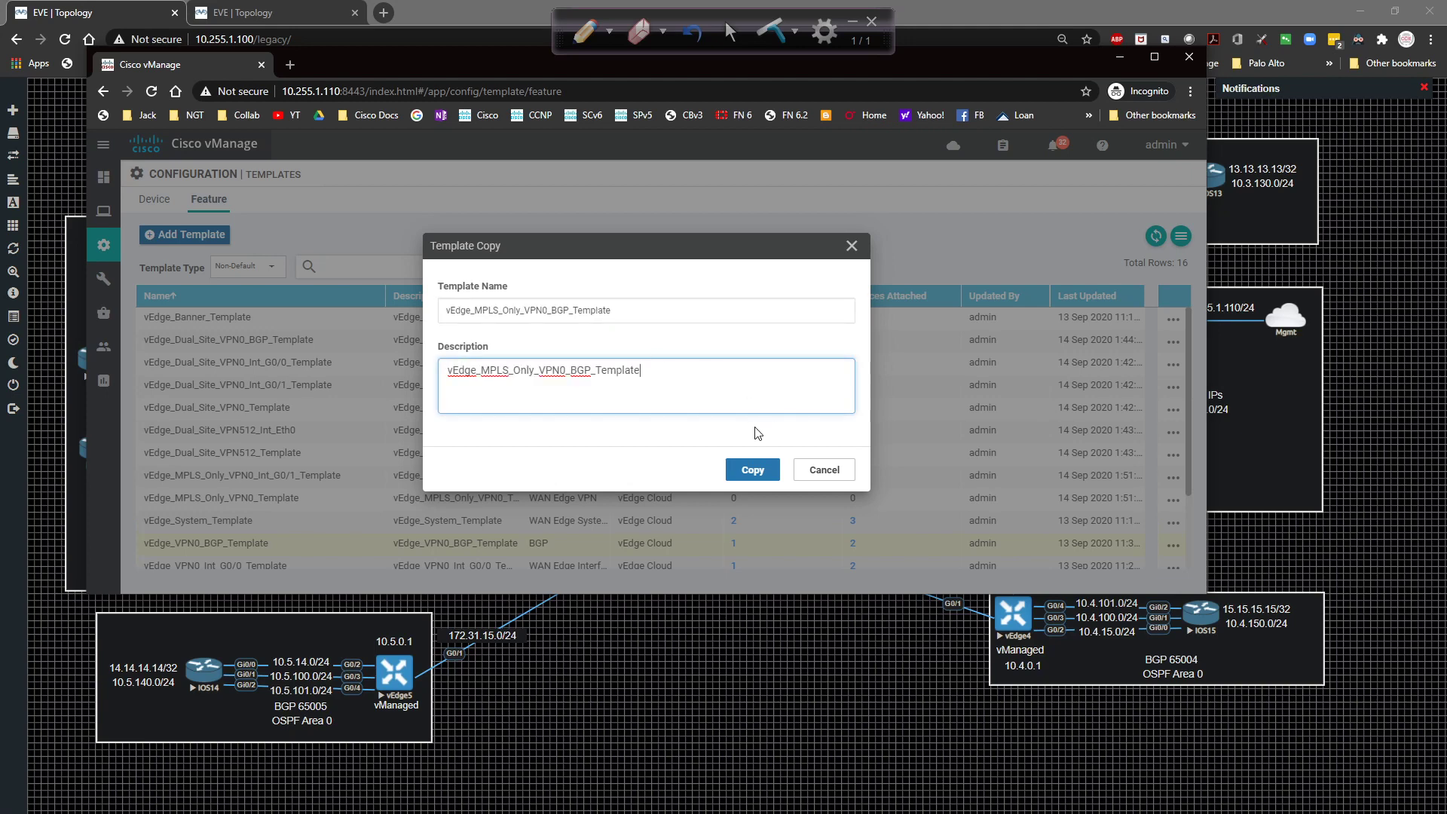
pyautogui.click(757, 473)
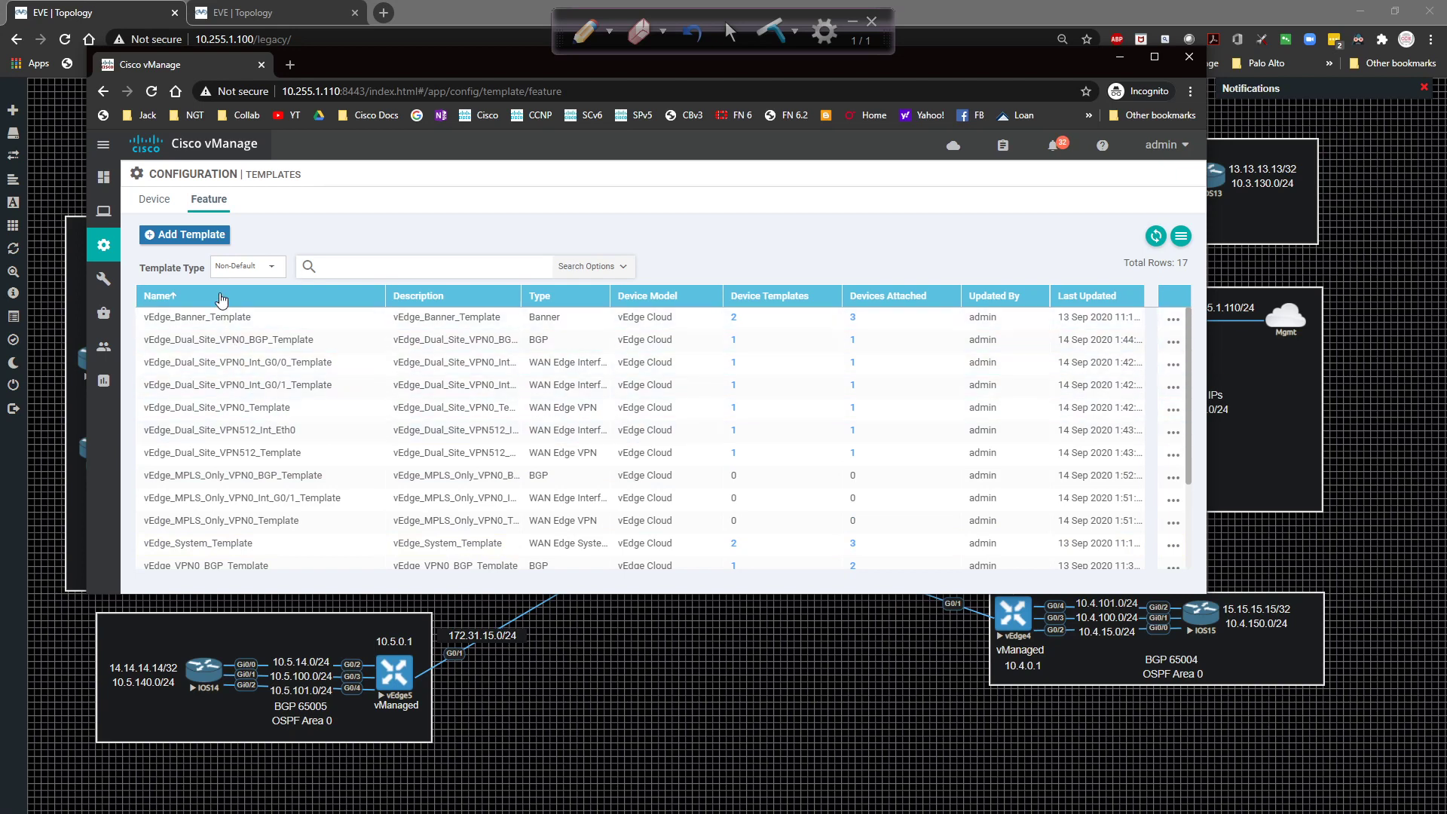
pyautogui.click(160, 296)
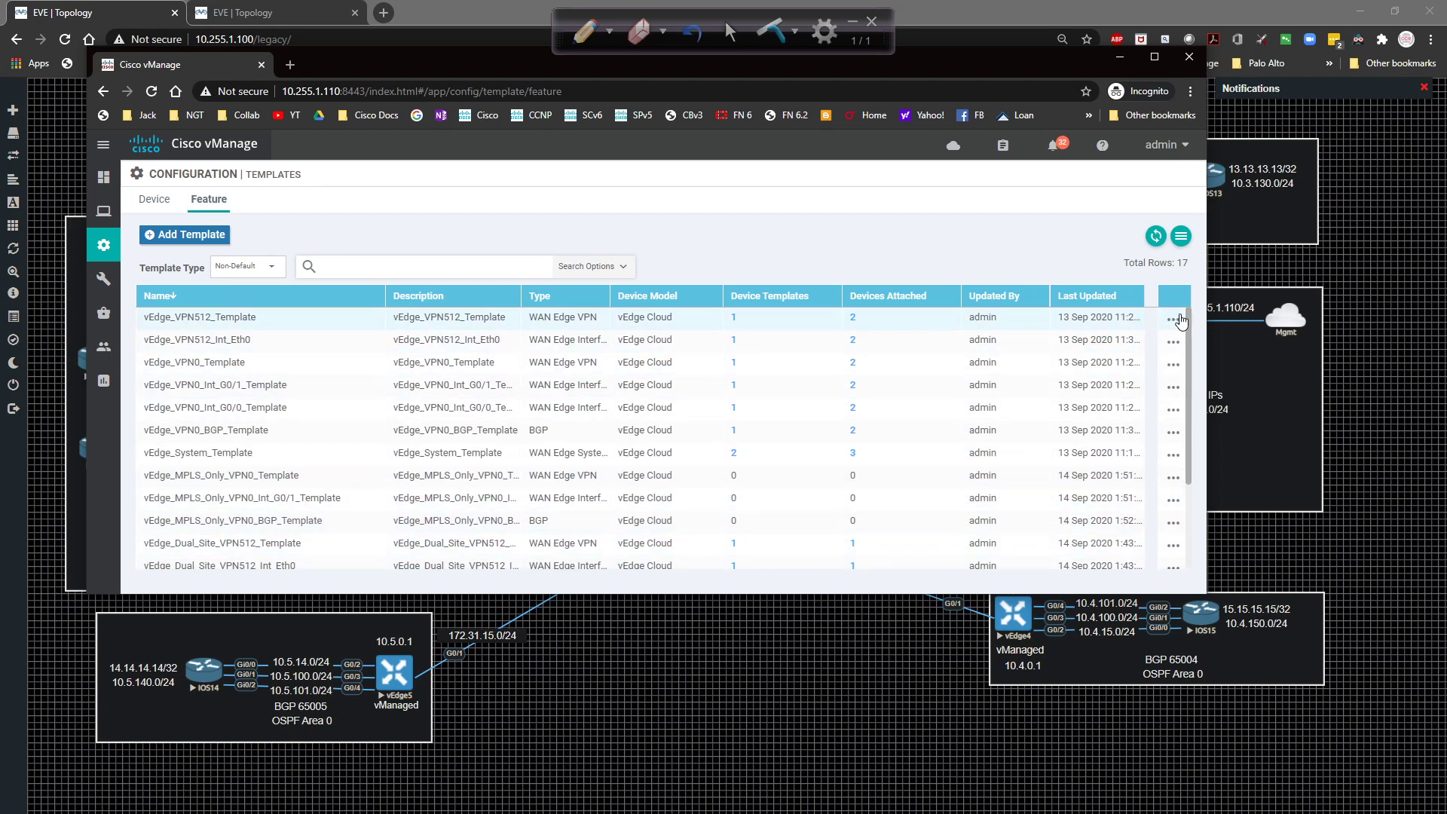
# Copy vEdge_VPN512_Template as vEdge_MPLS_Only_VPN512_Template, using the new name as its description.
pyautogui.click(1175, 320)
pyautogui.click(1094, 422)
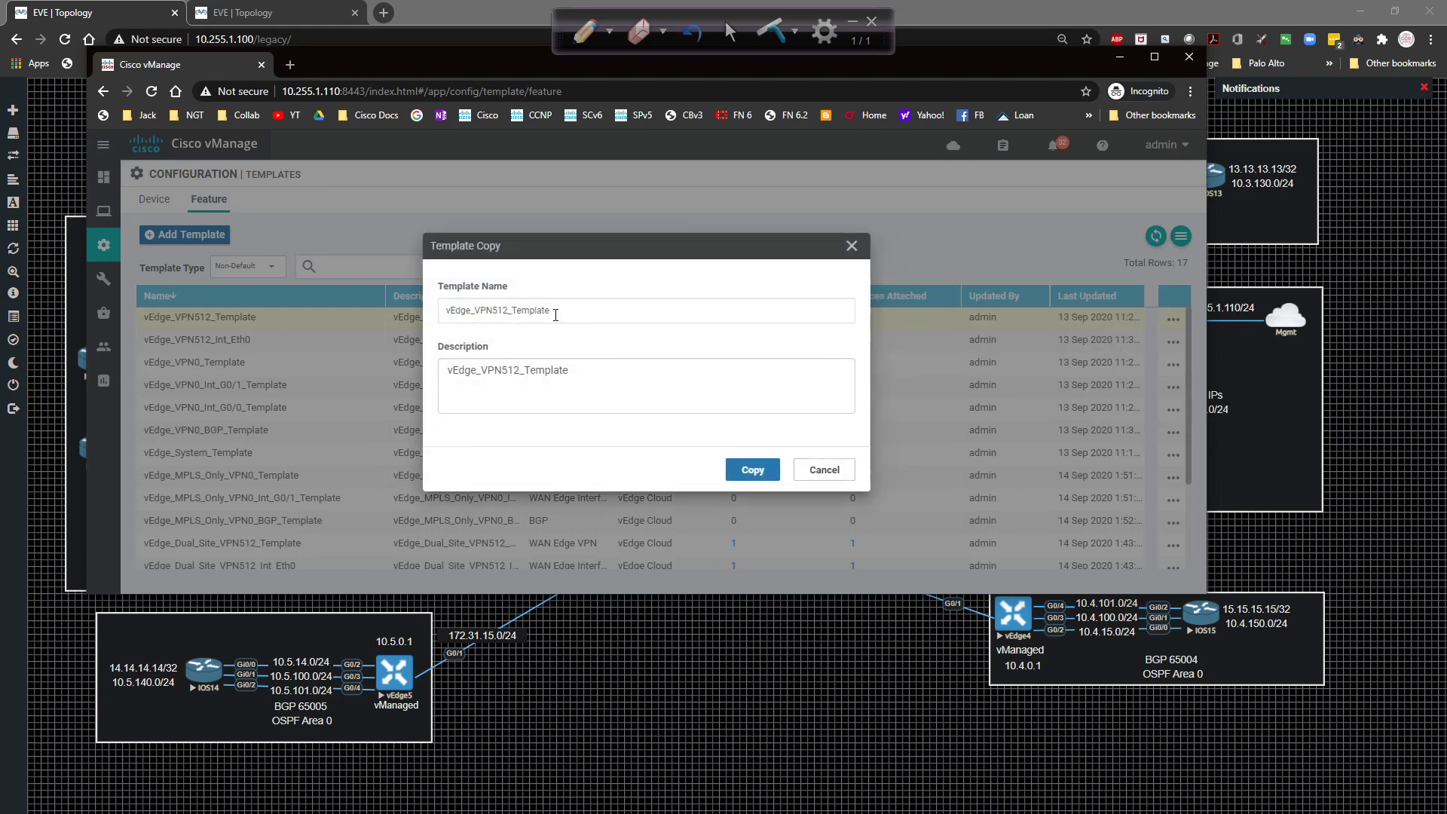
pyautogui.click(474, 310)
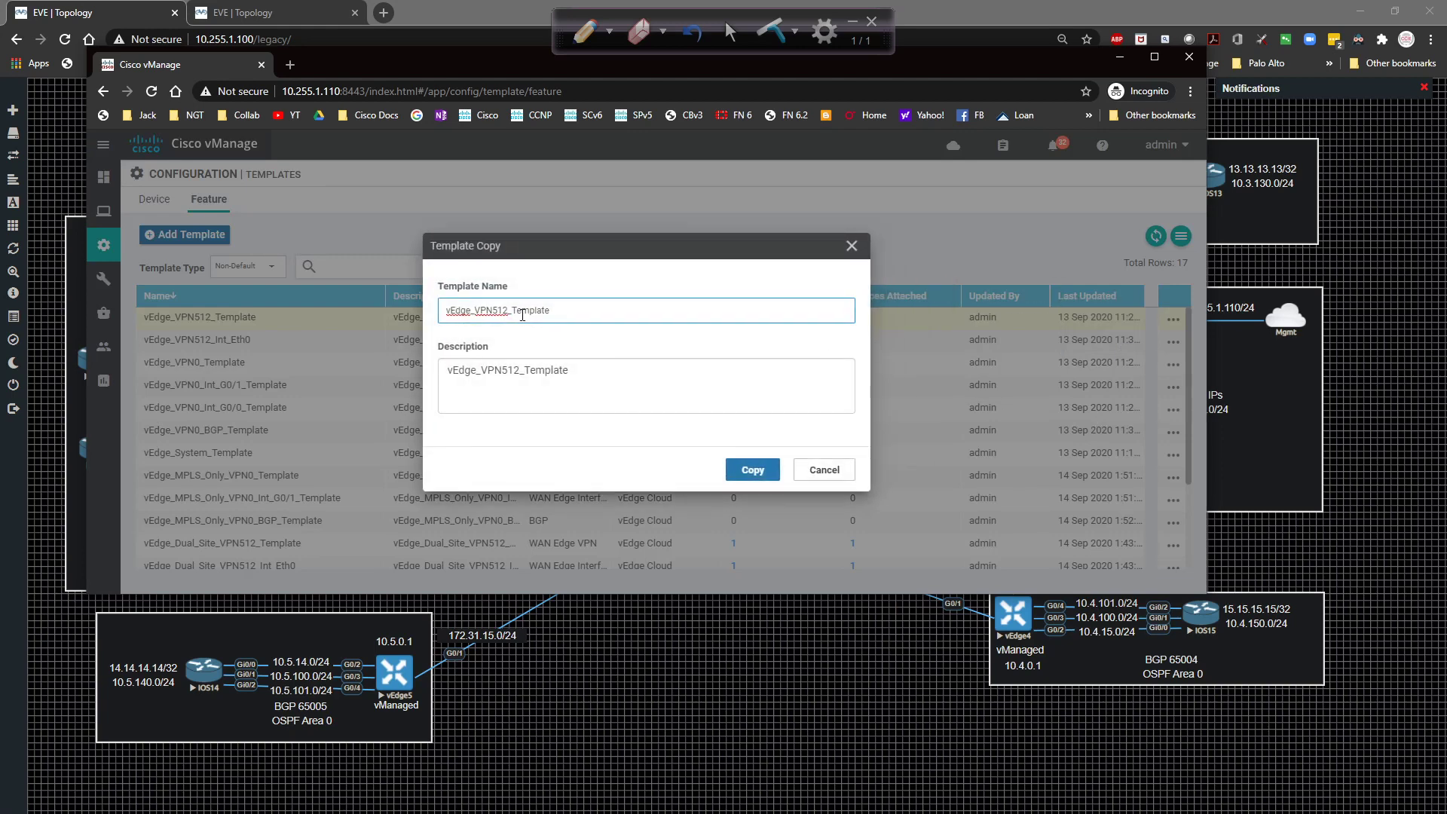
pyautogui.write('MPLS_Only_')
pyautogui.press('BackSpace')
pyautogui.press('BackSpace')
pyautogui.write('ly_')
pyautogui.hotkey('ctrl', 'a')
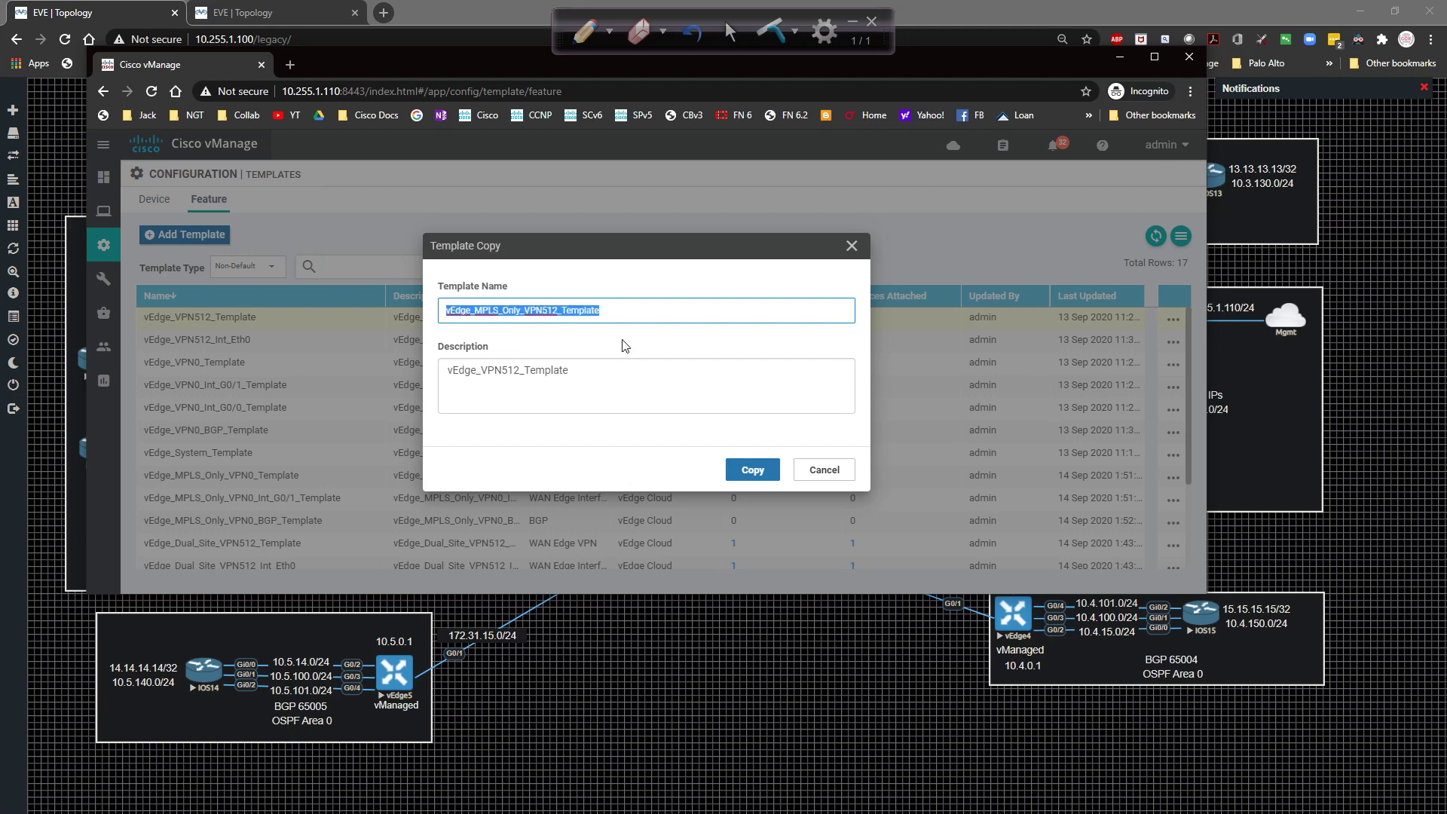
pyautogui.hotkey('ctrl', 'c')
pyautogui.press('Tab')
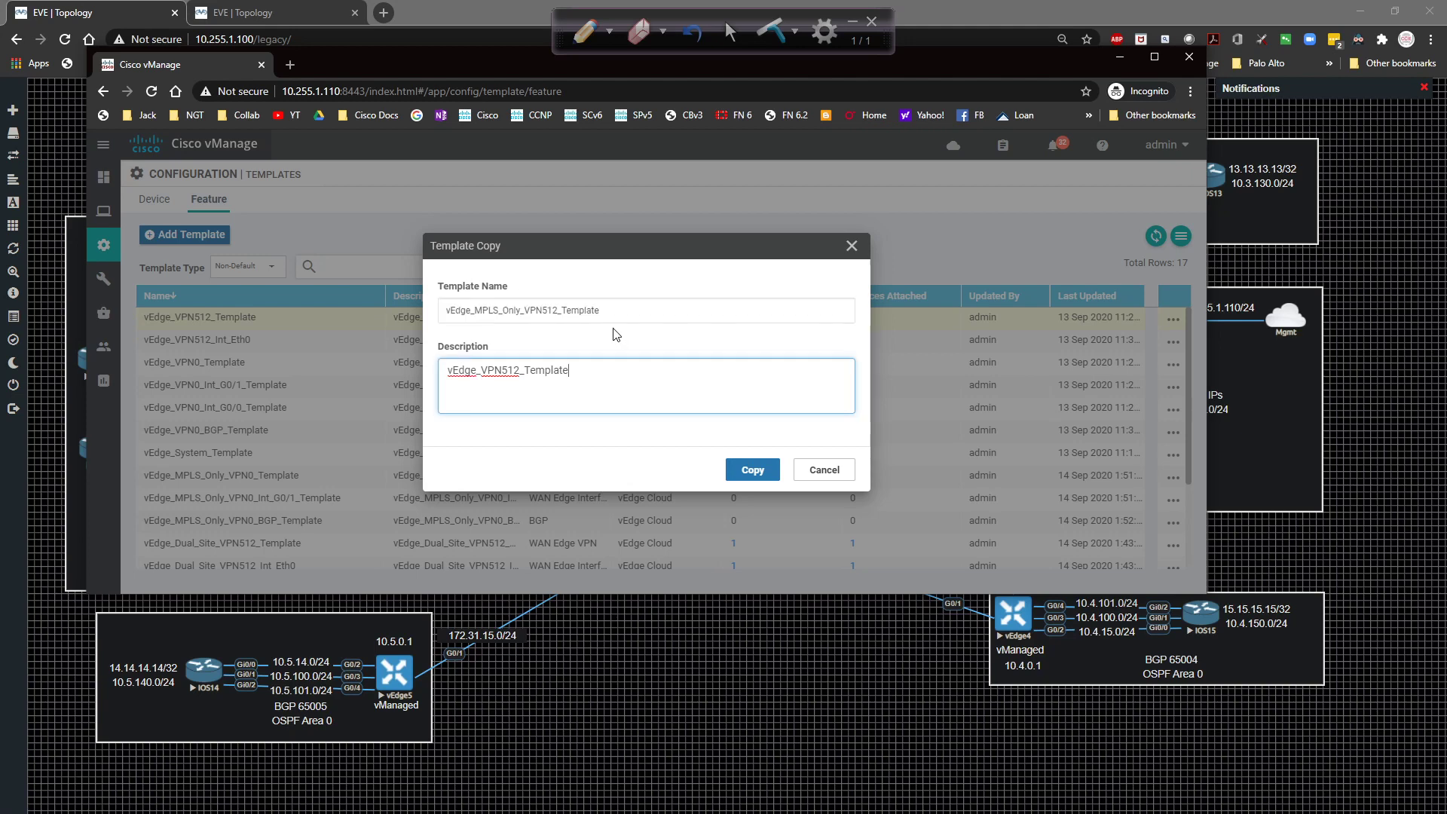
pyautogui.hotkey('ctrl', 'a')
pyautogui.hotkey('ctrl', 'v')
pyautogui.click(749, 467)
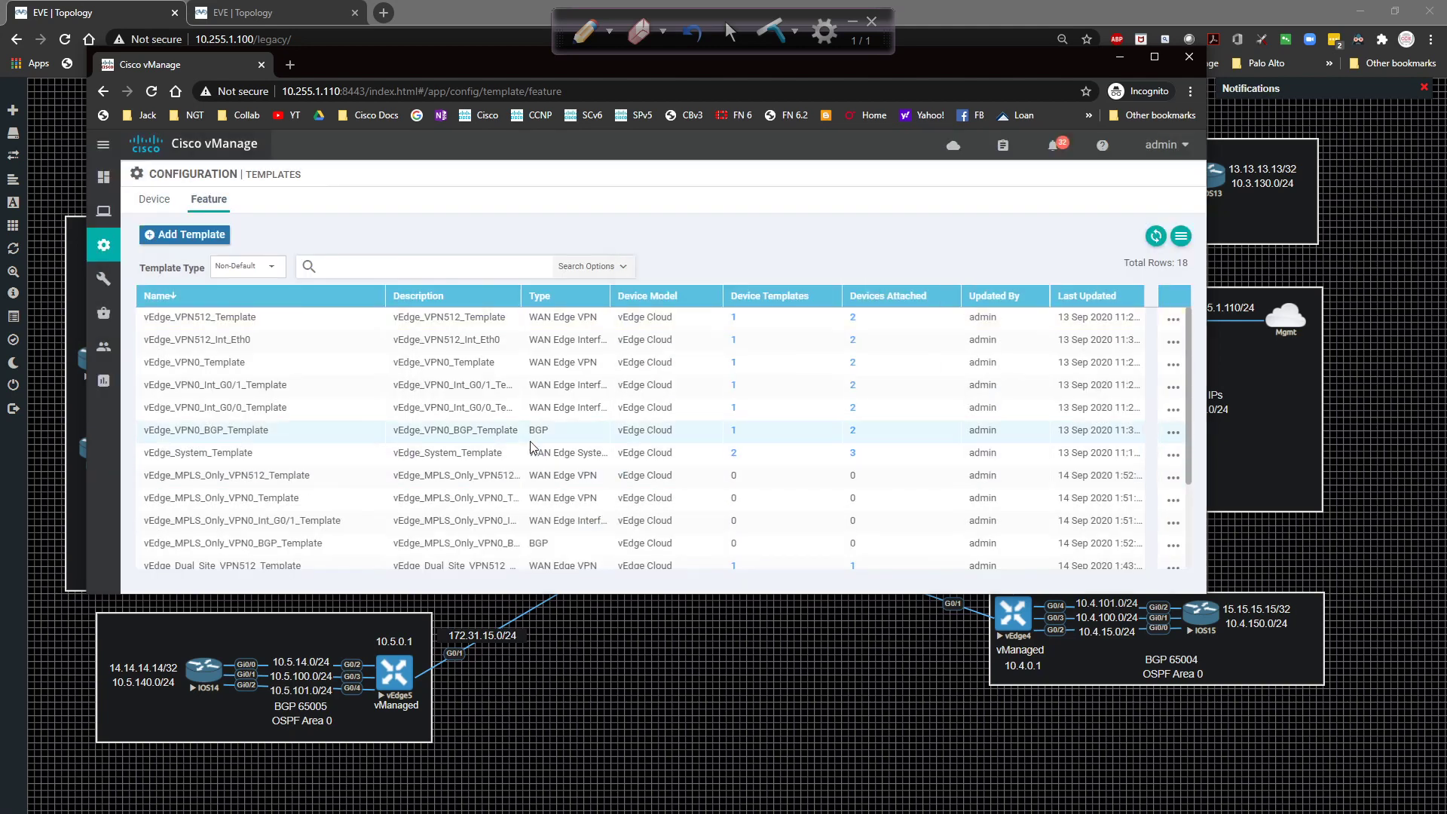
# Copy vEdge_VPN512_Int_Eth0 as vEdge_MPLS_Only_VPN512_Int_Eth0, using the new name as its description.
pyautogui.click(1173, 344)
pyautogui.click(1106, 463)
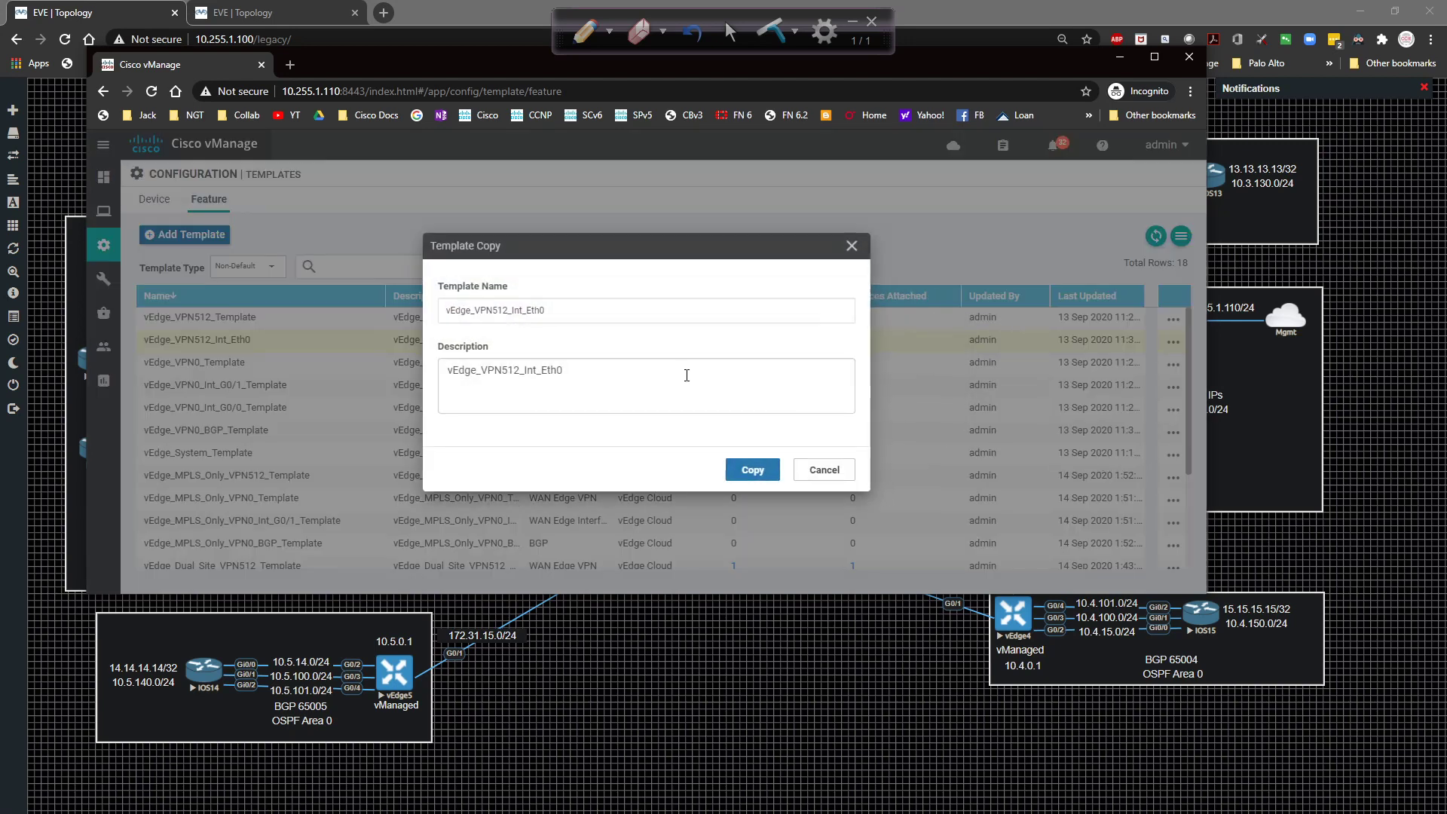
pyautogui.click(477, 310)
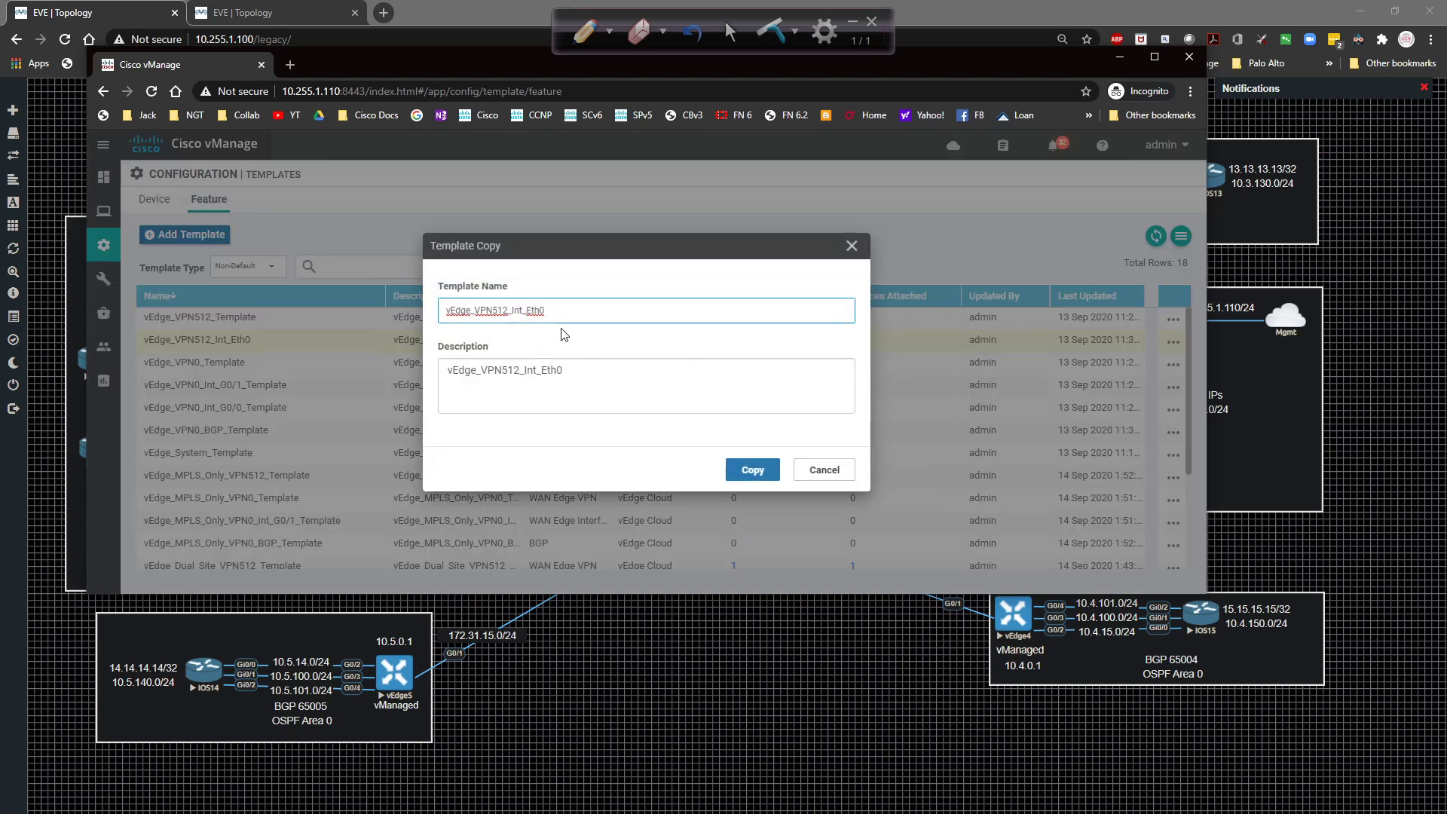
pyautogui.write('MPLS_Only_')
pyautogui.hotkey('ctrl', 'a')
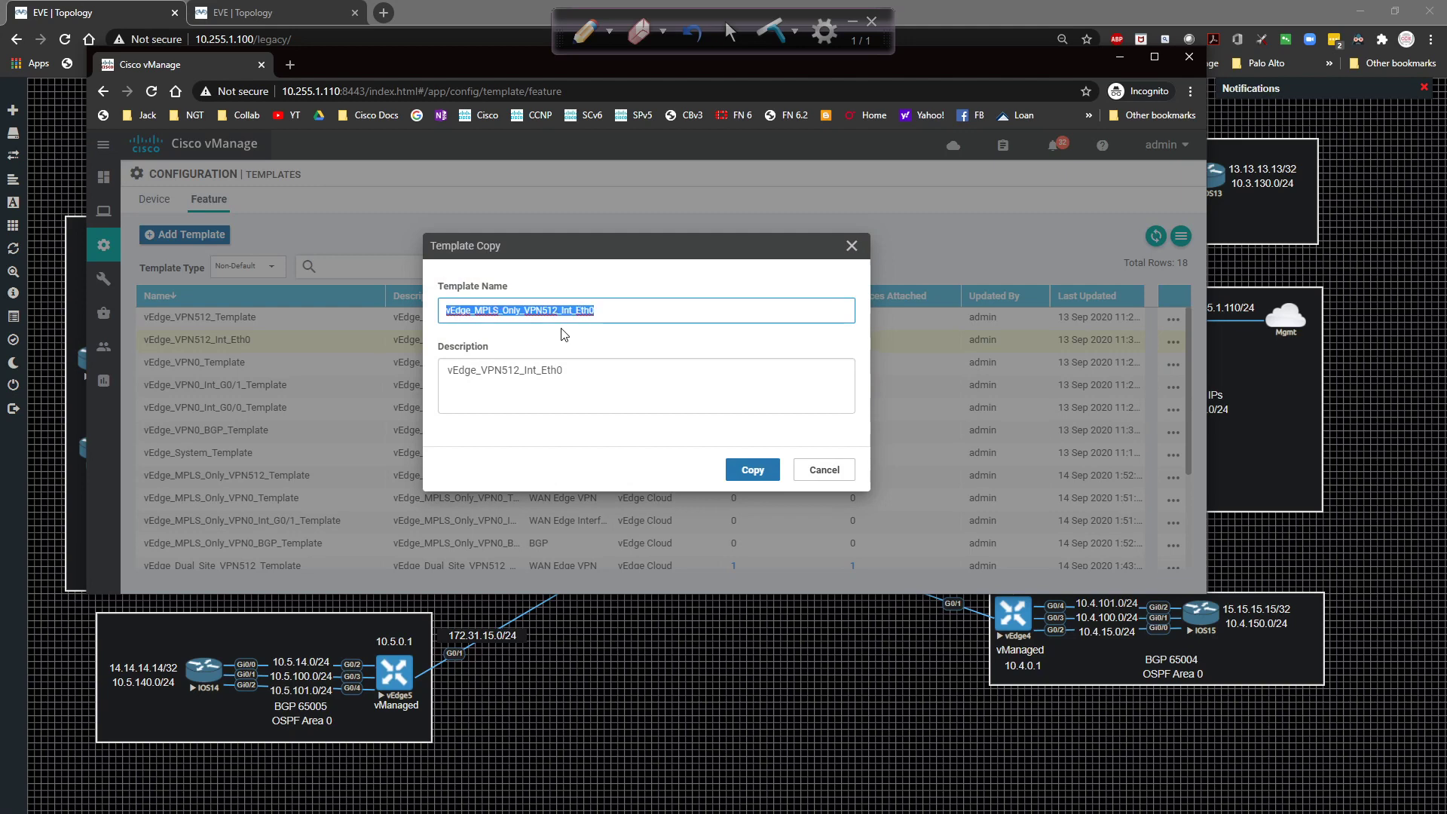
pyautogui.press('Tab')
pyautogui.hotkey('ctrl', 'v')
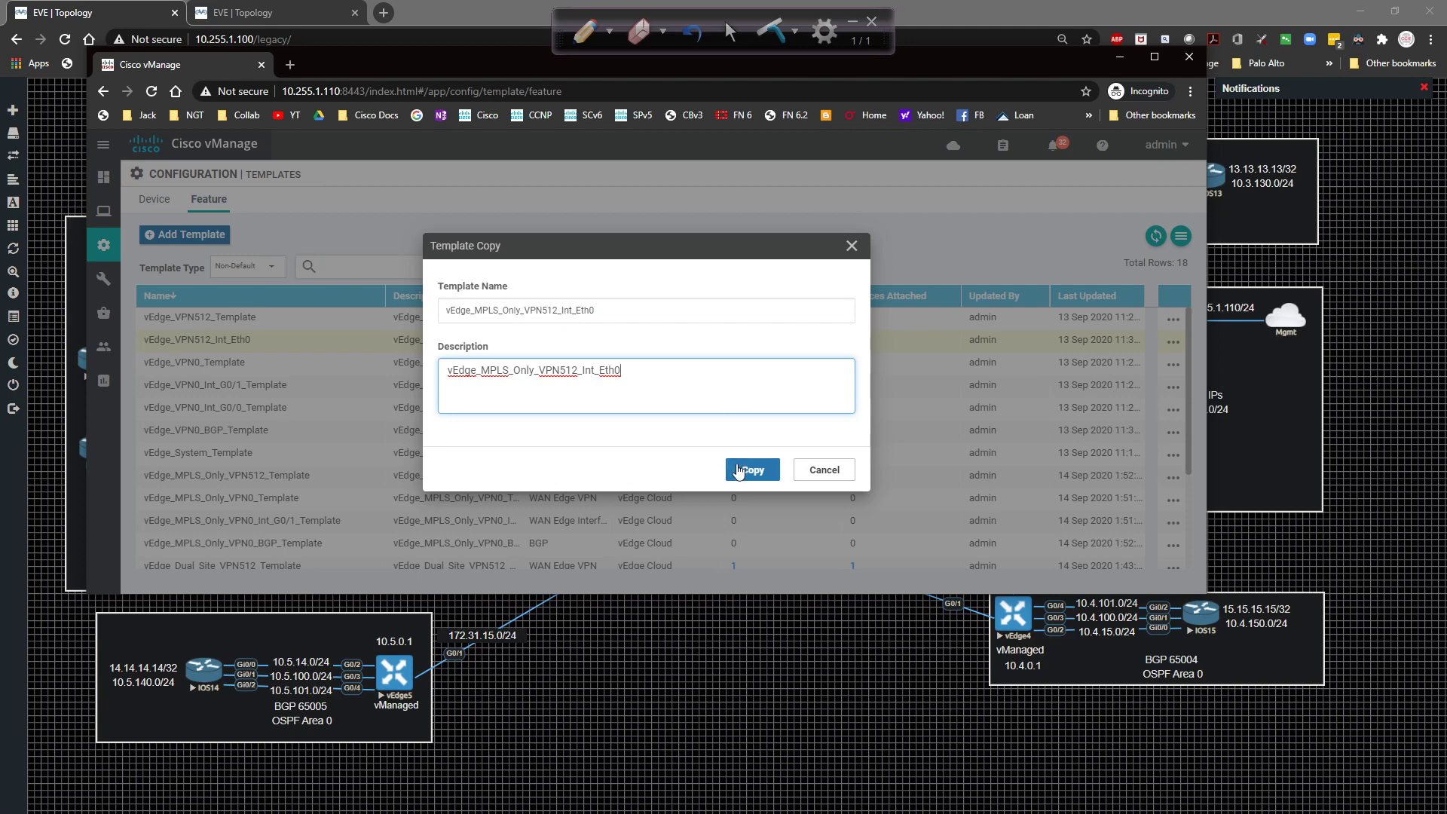
pyautogui.click(744, 469)
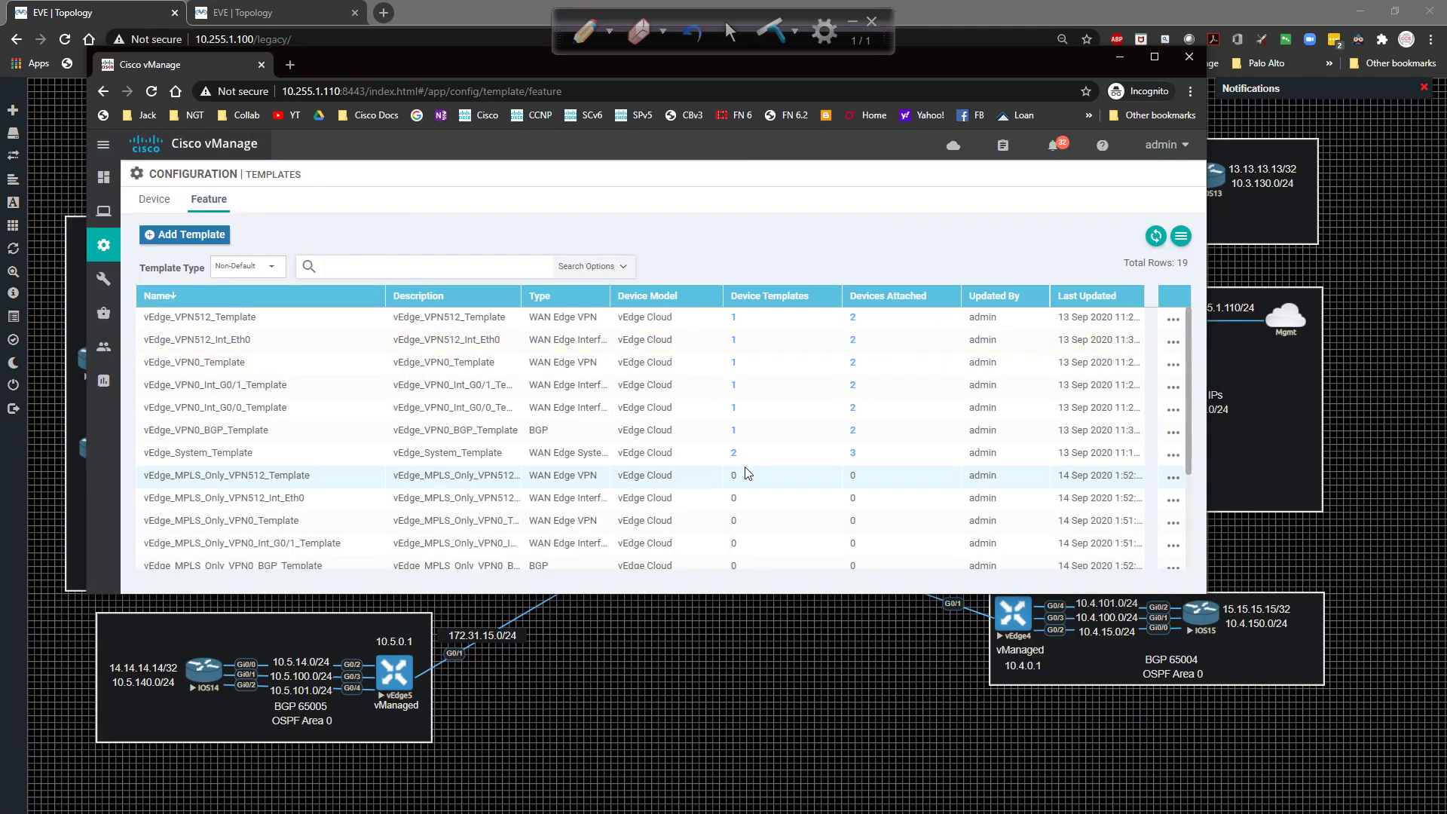
# Sort the feature templates by name, scroll through the MPLS_Only copies, then list device templates.
pyautogui.click(248, 295)
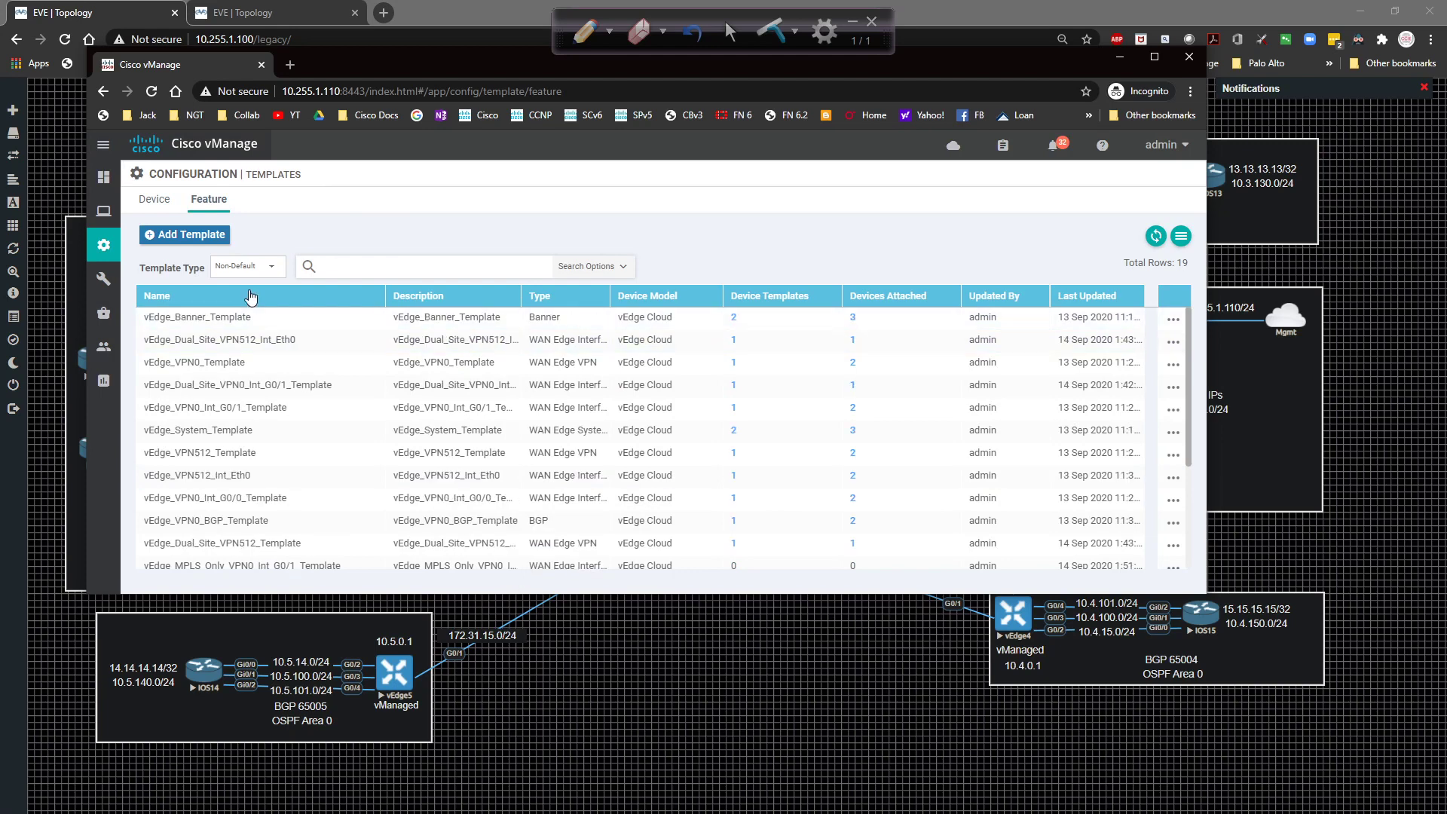
pyautogui.scroll(-5, 336, 358)
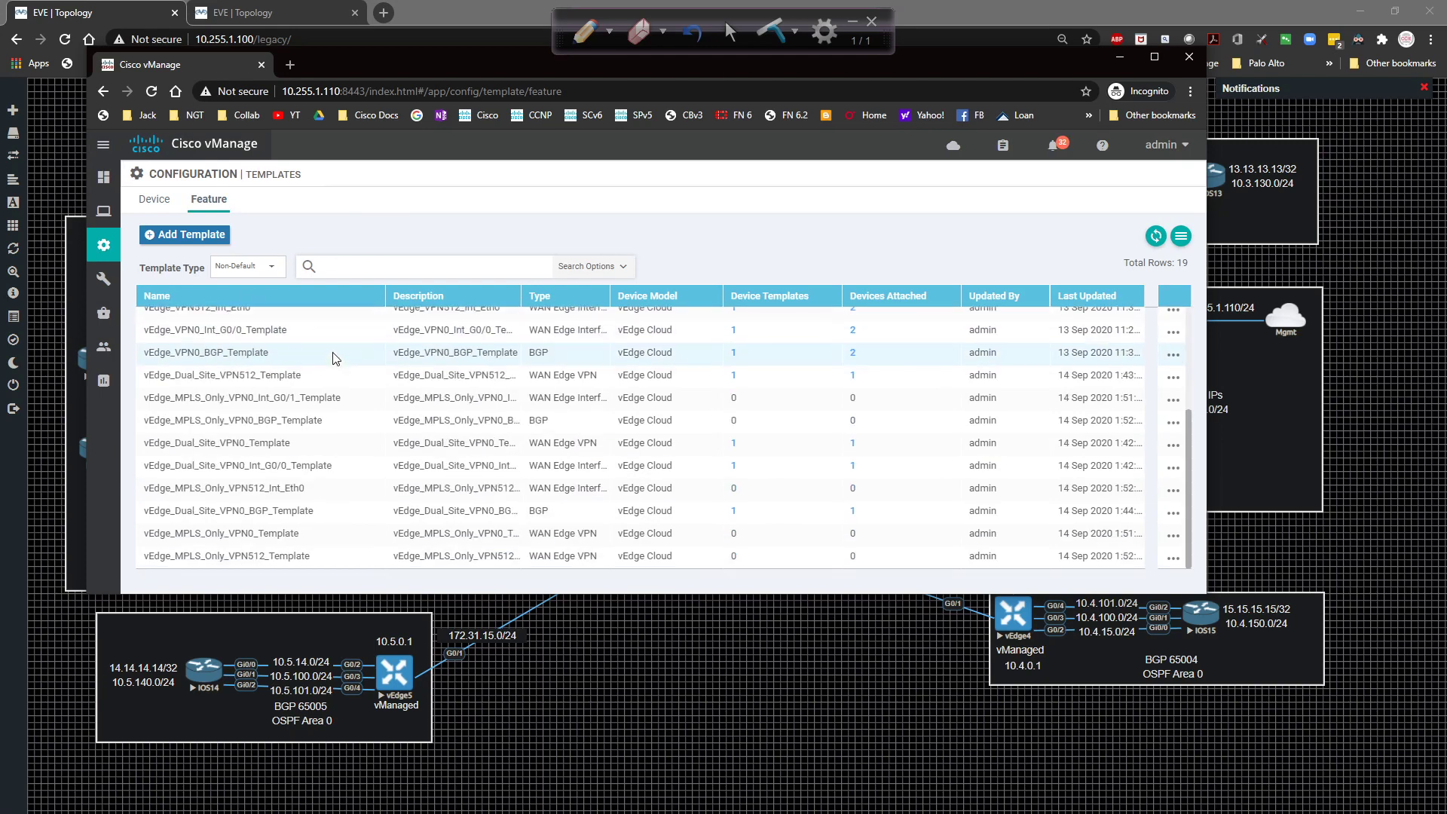
pyautogui.click(226, 297)
pyautogui.scroll(3, 248, 384)
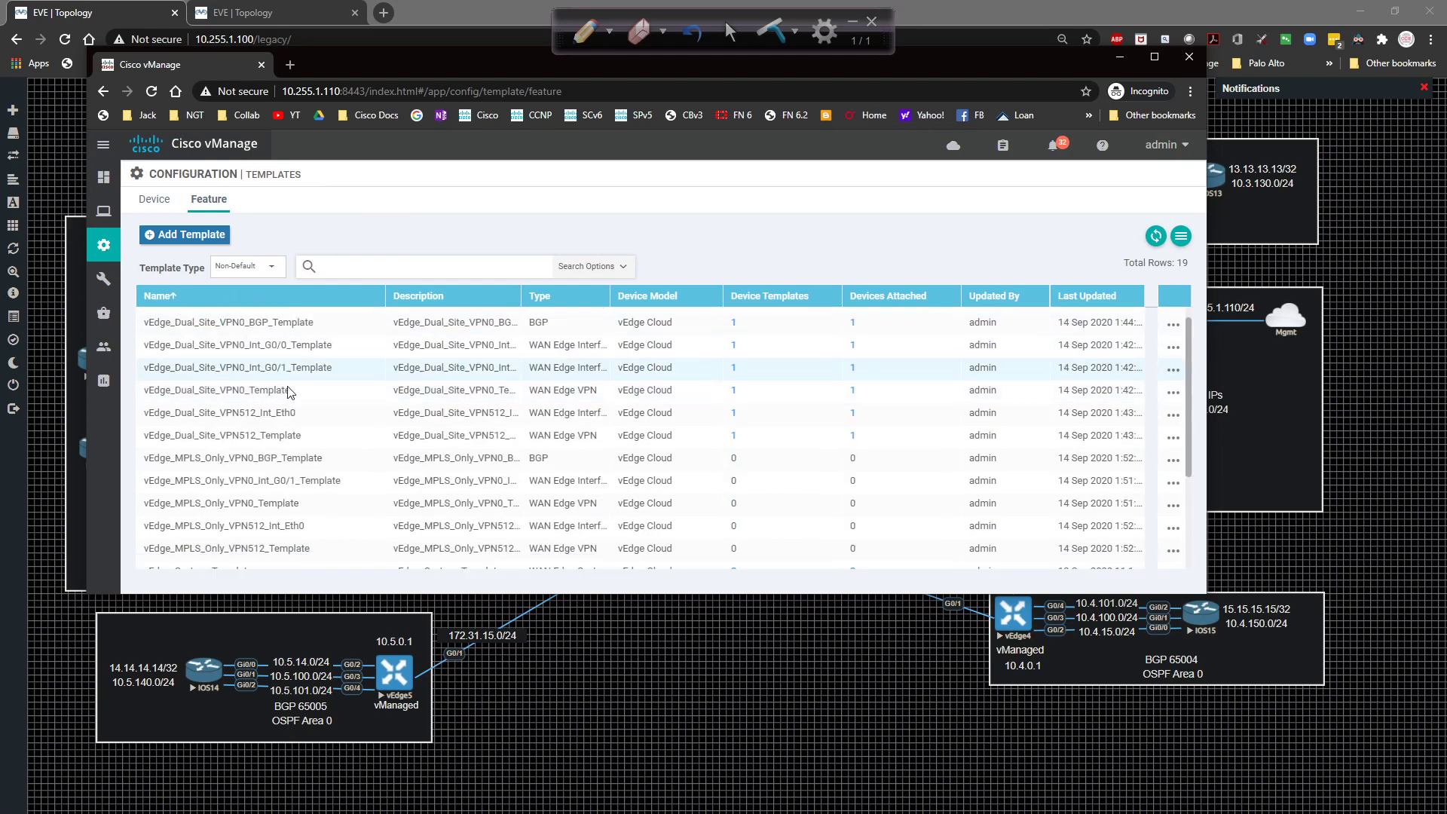
pyautogui.scroll(-1, 249, 415)
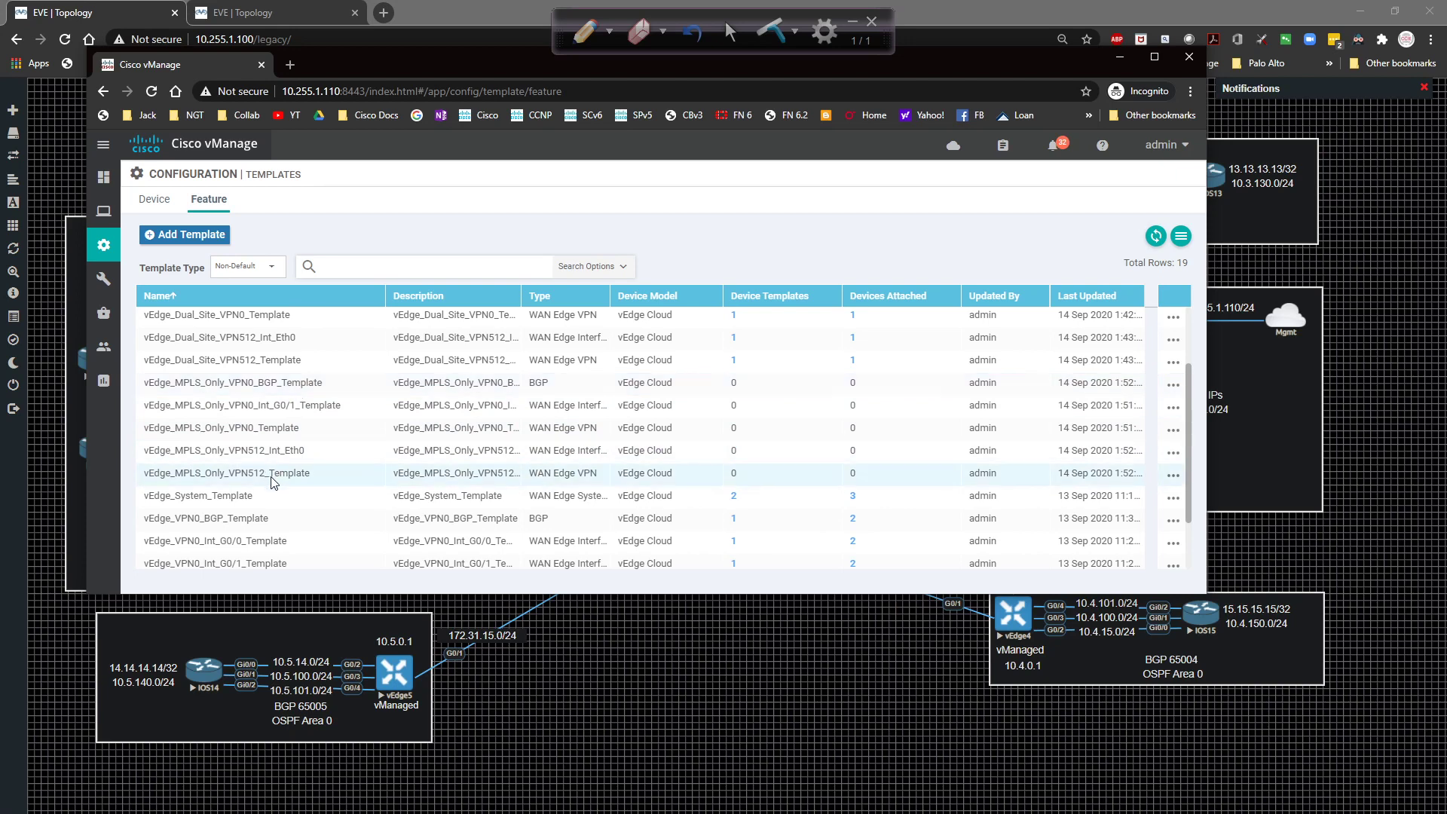
pyautogui.click(165, 210)
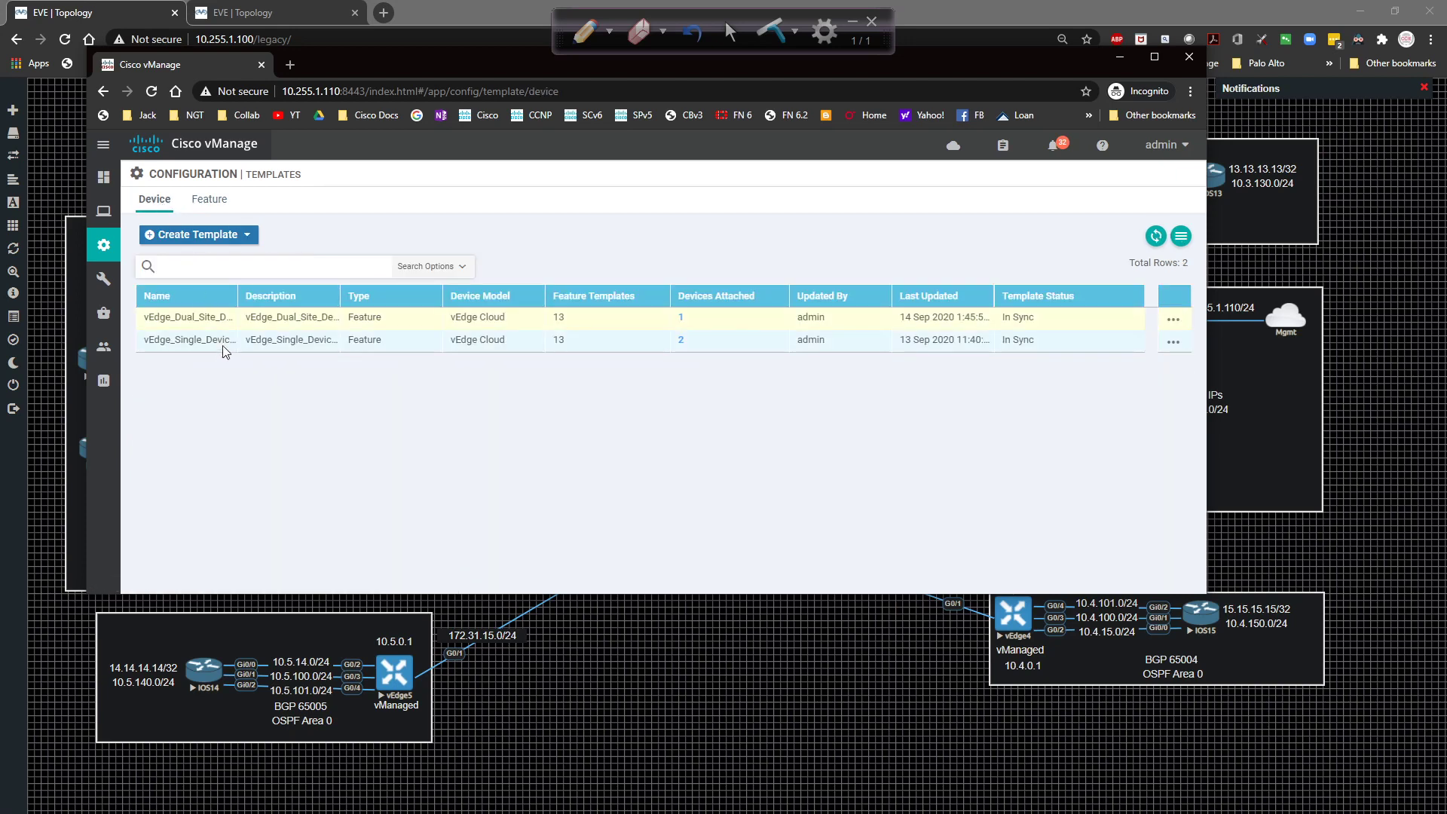
# Start a device template from feature templates with vEdge Cloud as the device model.
pyautogui.click(194, 236)
pyautogui.click(210, 258)
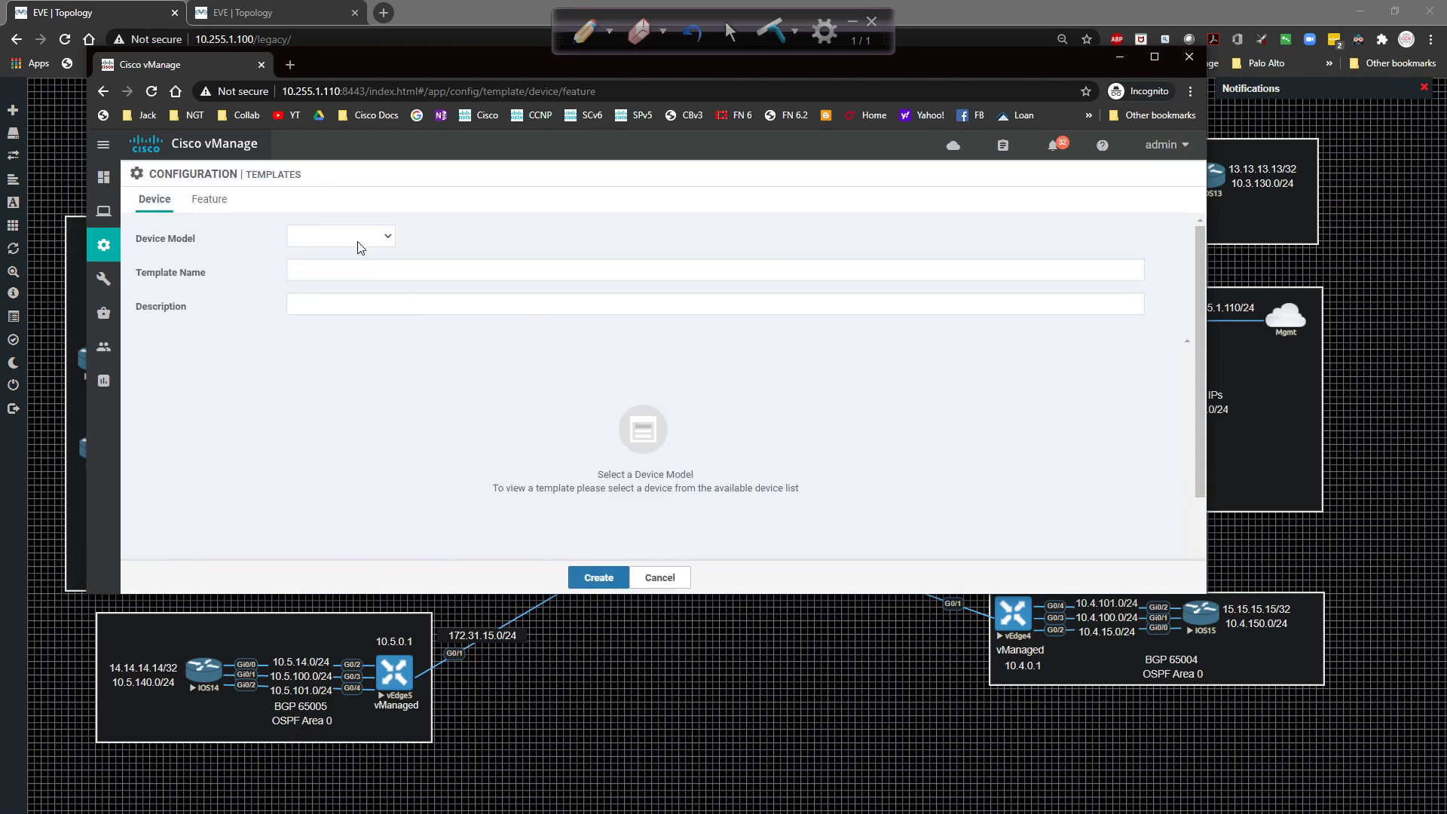
pyautogui.click(360, 237)
pyautogui.scroll(-5, 369, 376)
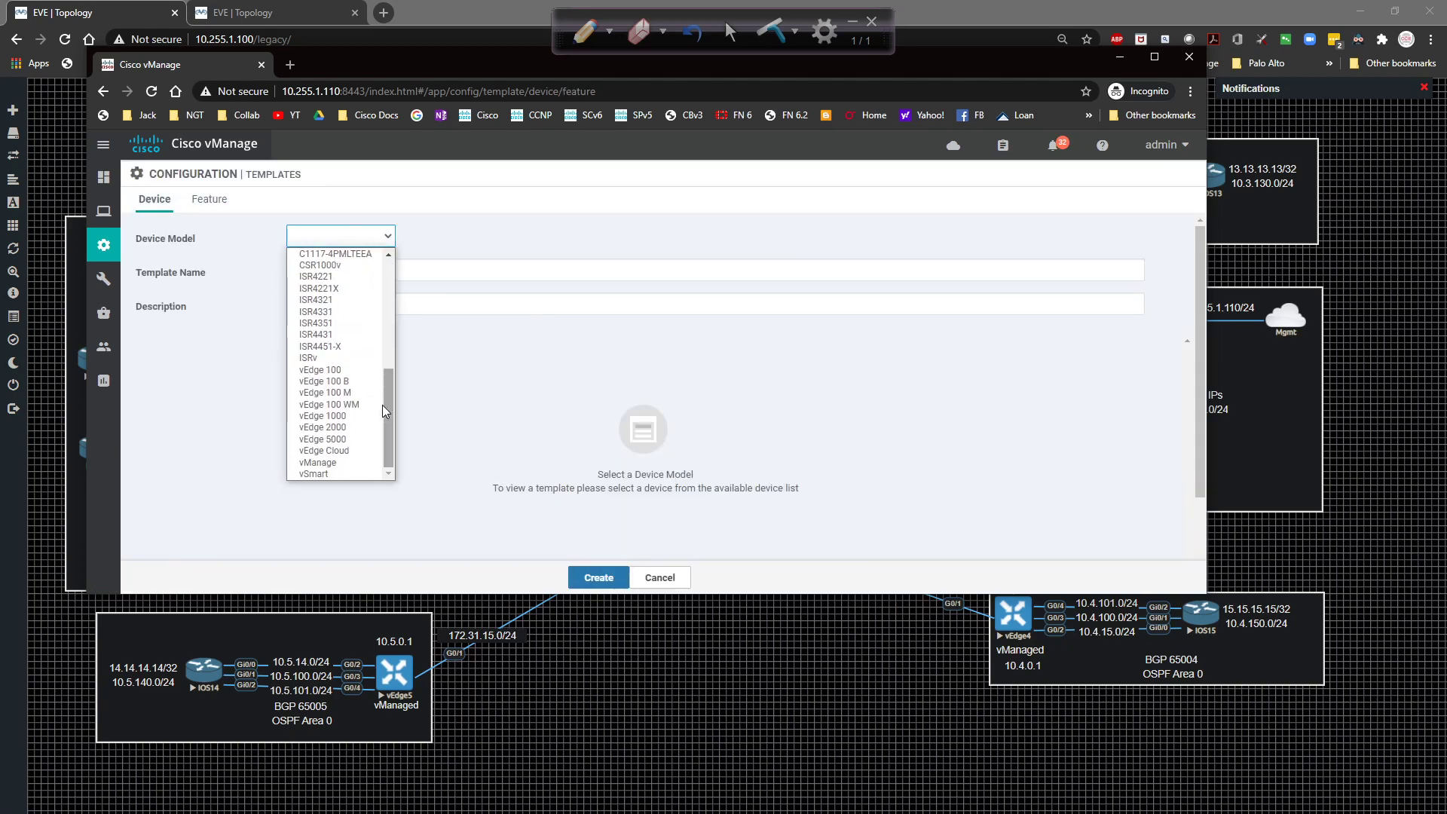
pyautogui.click(354, 453)
# Name it vEdge_MPLS_Only_Device_Template and use the same text as its description.
pyautogui.click(320, 269)
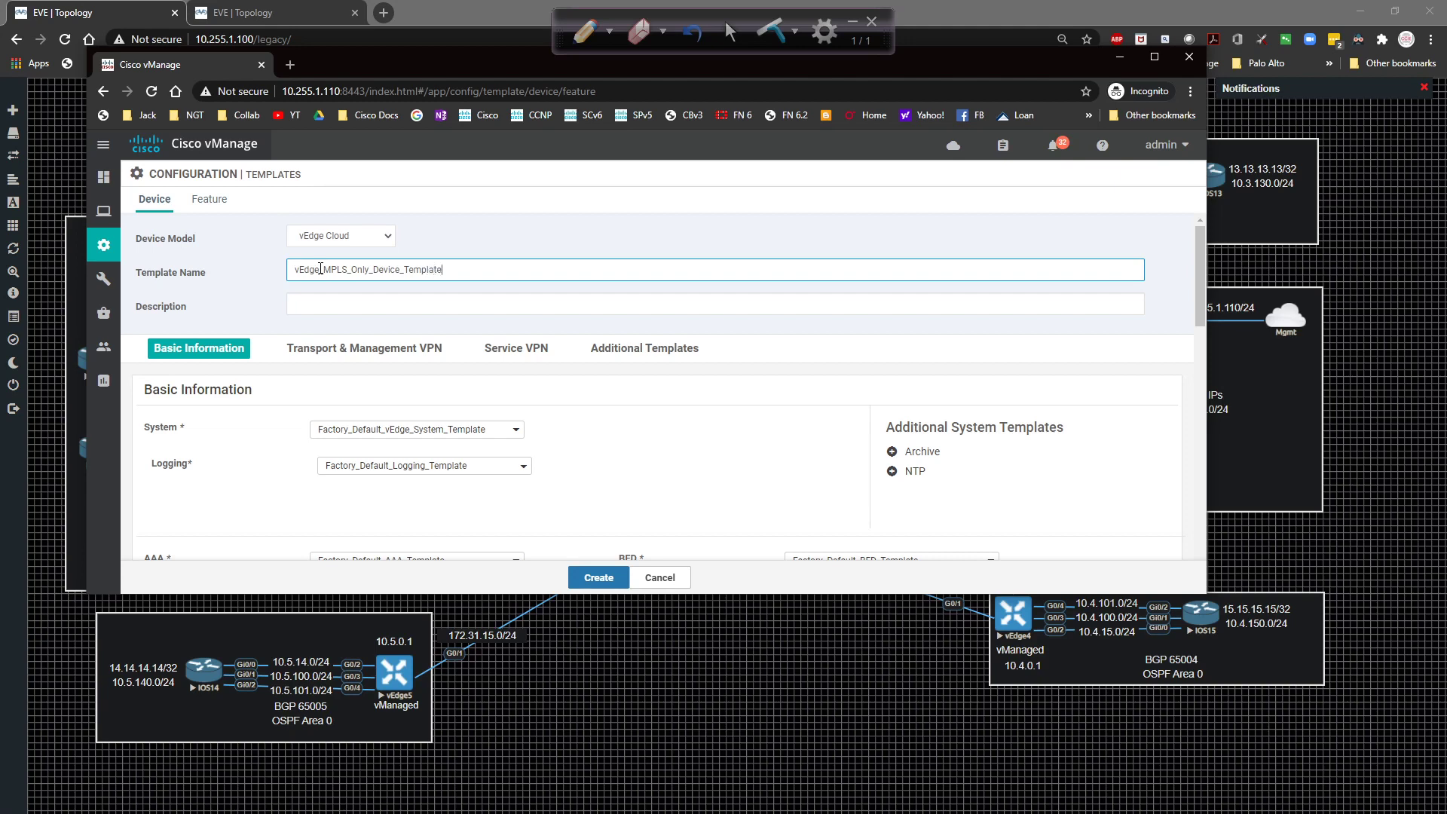
pyautogui.hotkey('ctrl', 'a')
pyautogui.hotkey('ctrl', 'c')
pyautogui.press('Tab')
pyautogui.hotkey('ctrl', 'v')
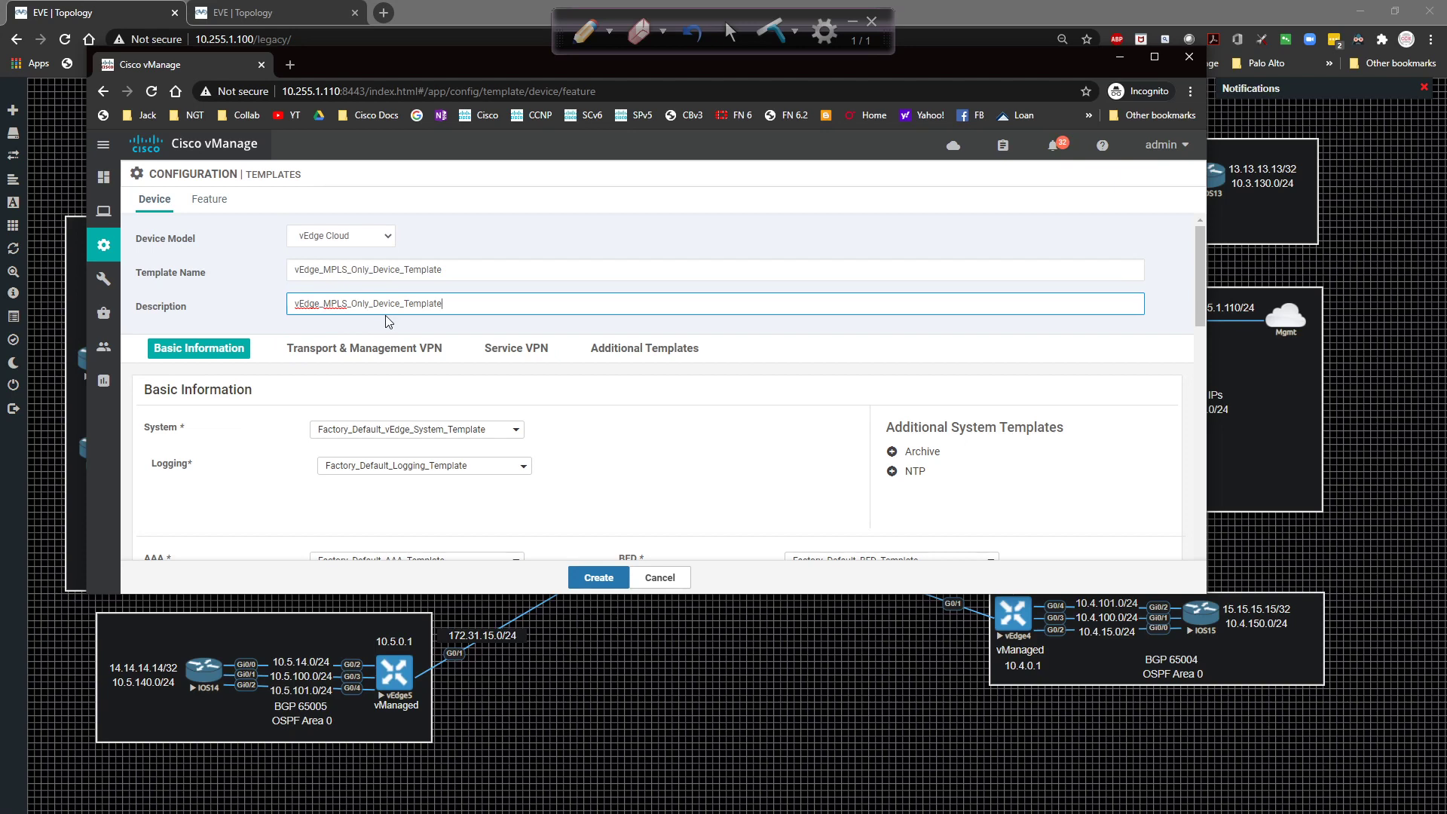
pyautogui.scroll(-5, 700, 413)
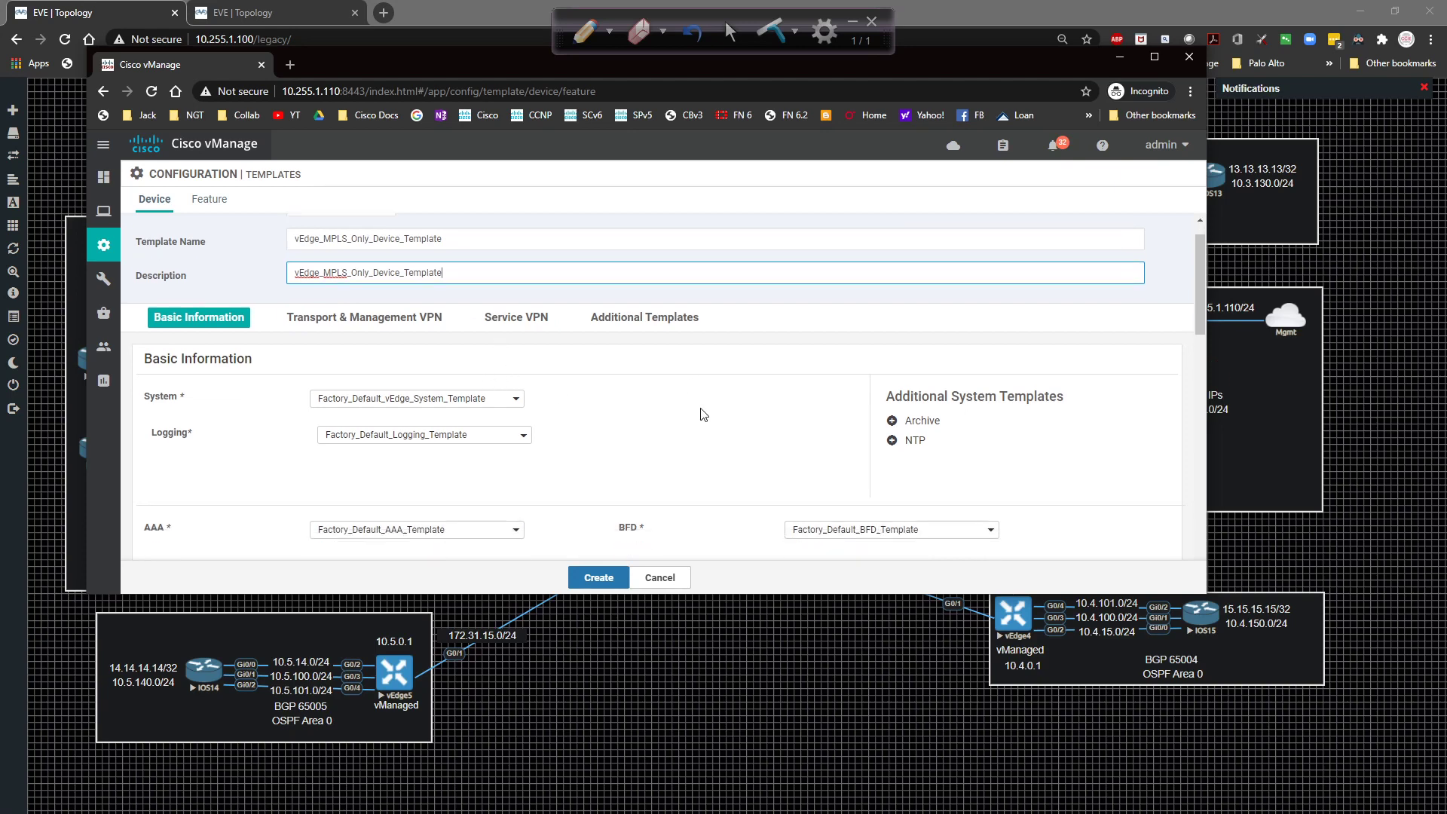
# Assign vEdge_System_Template, vEdge_MPLS_Only_VPN0_Template and the vEdge_MPLS_Only_VPN0_Int_G0/1_Template interface.
pyautogui.click(449, 249)
pyautogui.click(428, 299)
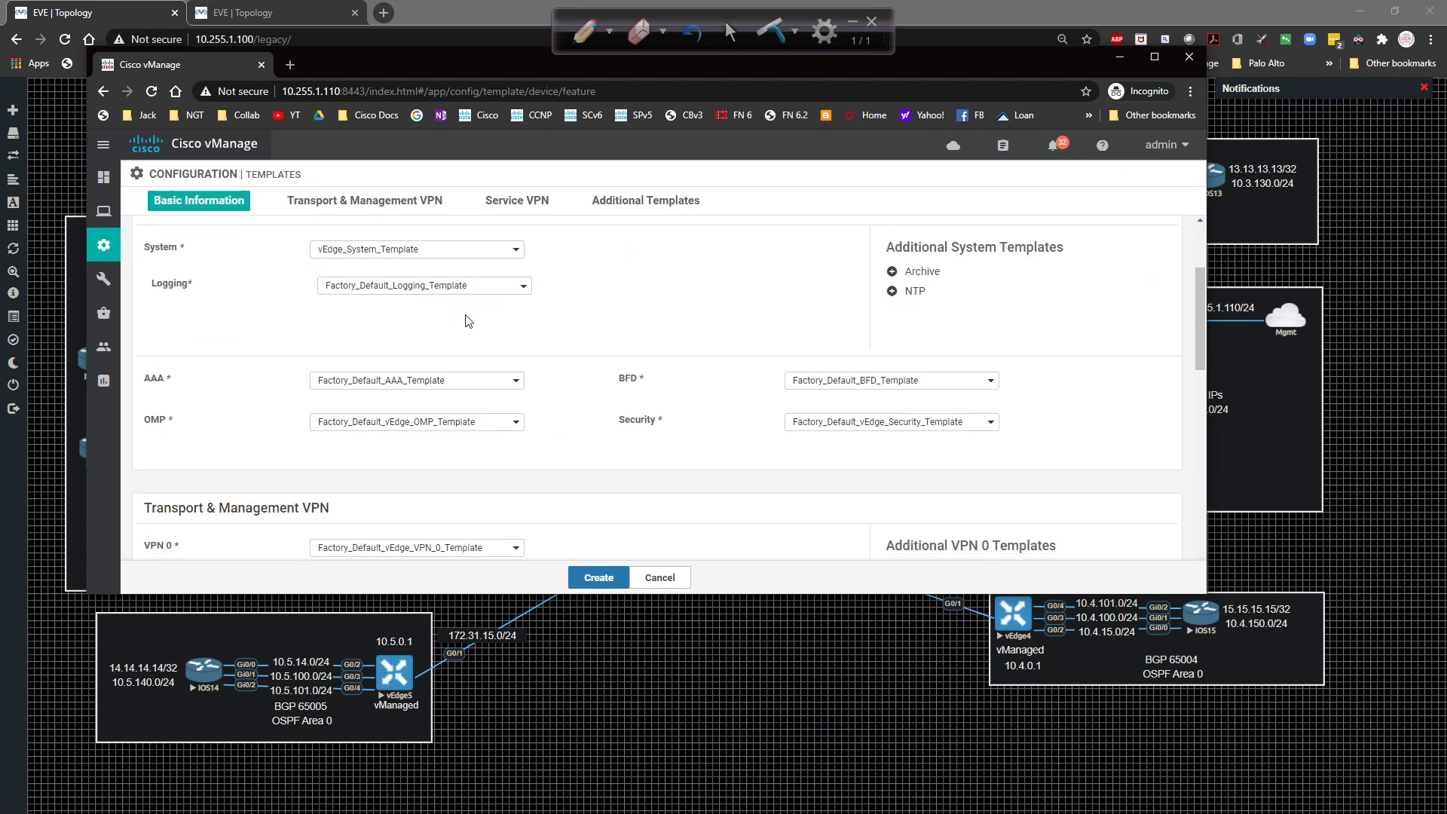
pyautogui.scroll(-2, 508, 329)
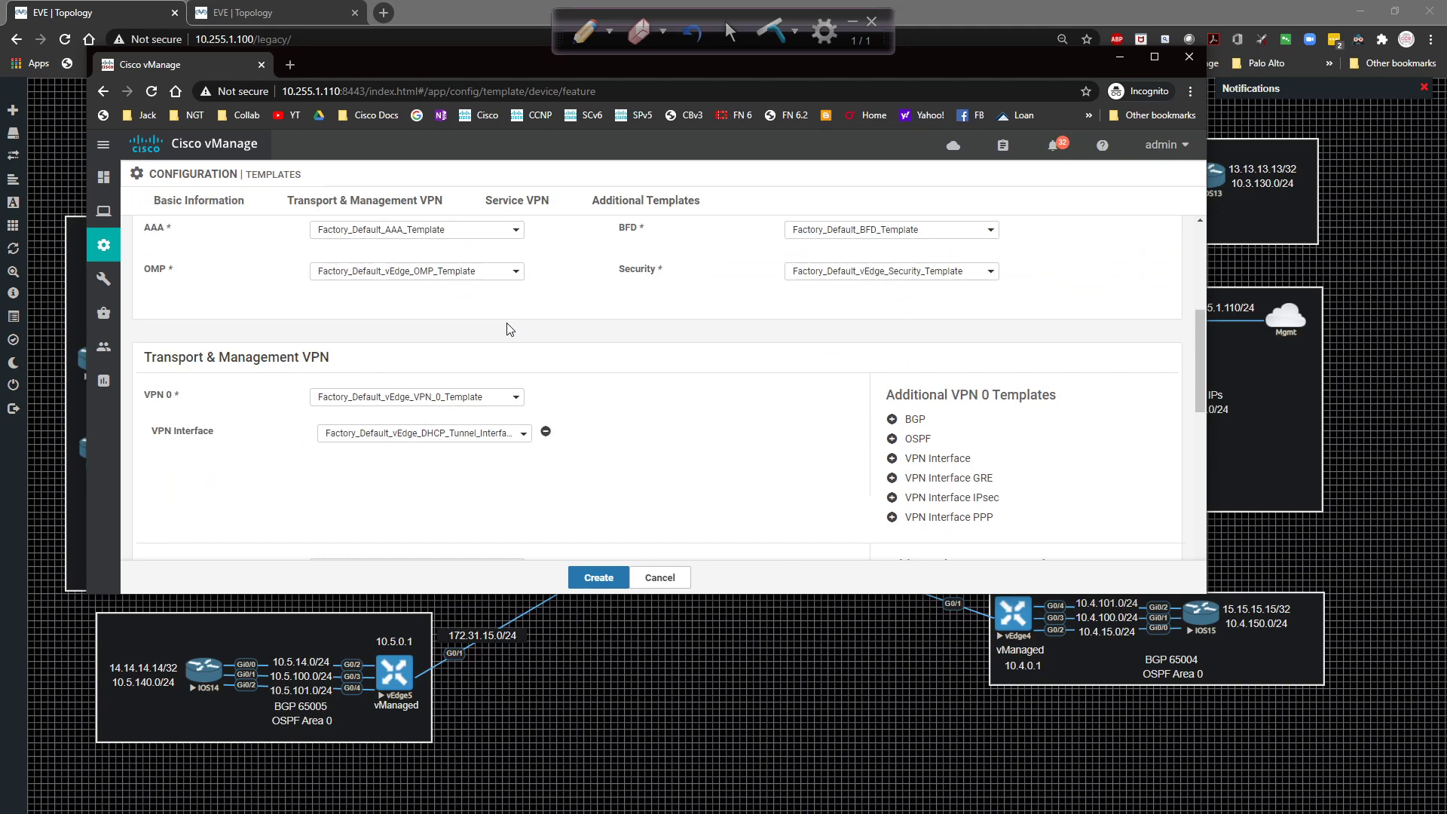
pyautogui.click(435, 396)
pyautogui.click(462, 468)
pyautogui.click(422, 433)
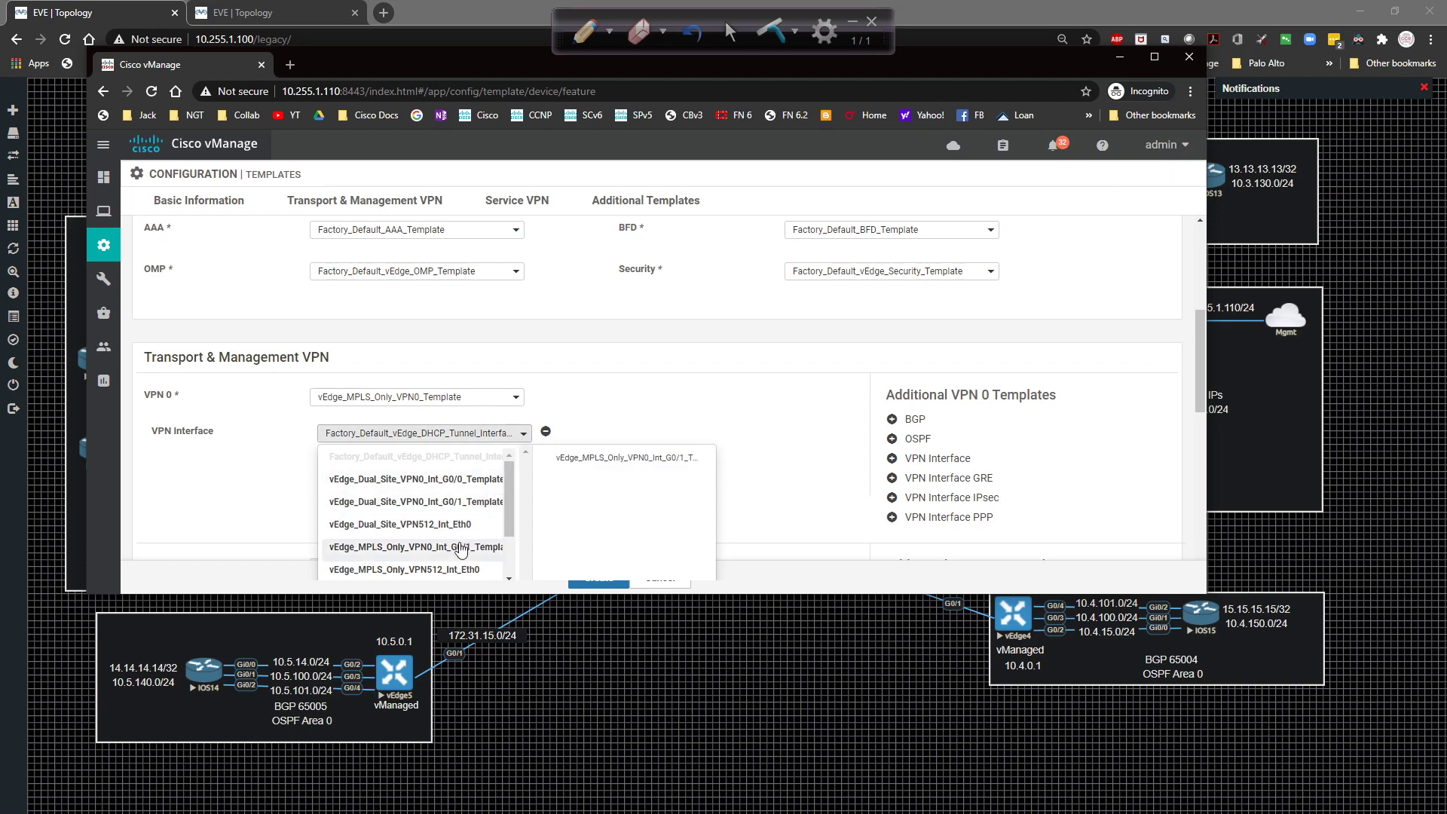
pyautogui.click(454, 554)
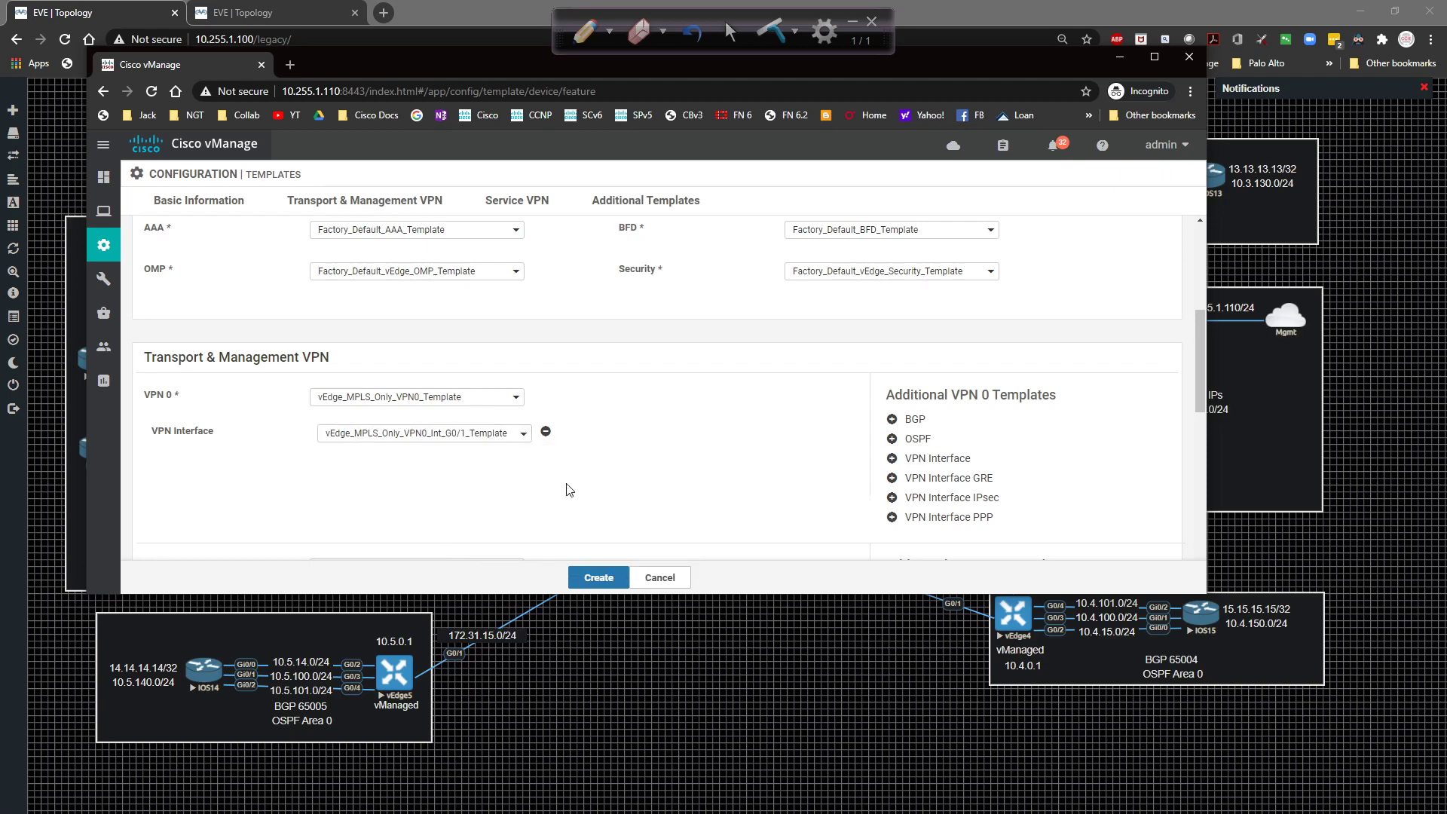
# Set VPN 512 to vEdge_MPLS_Only_VPN512_Template with vEdge_MPLS_Only_VPN512_Int_Eth0 as its interface.
pyautogui.scroll(-1, 580, 482)
pyautogui.scroll(-1, 589, 467)
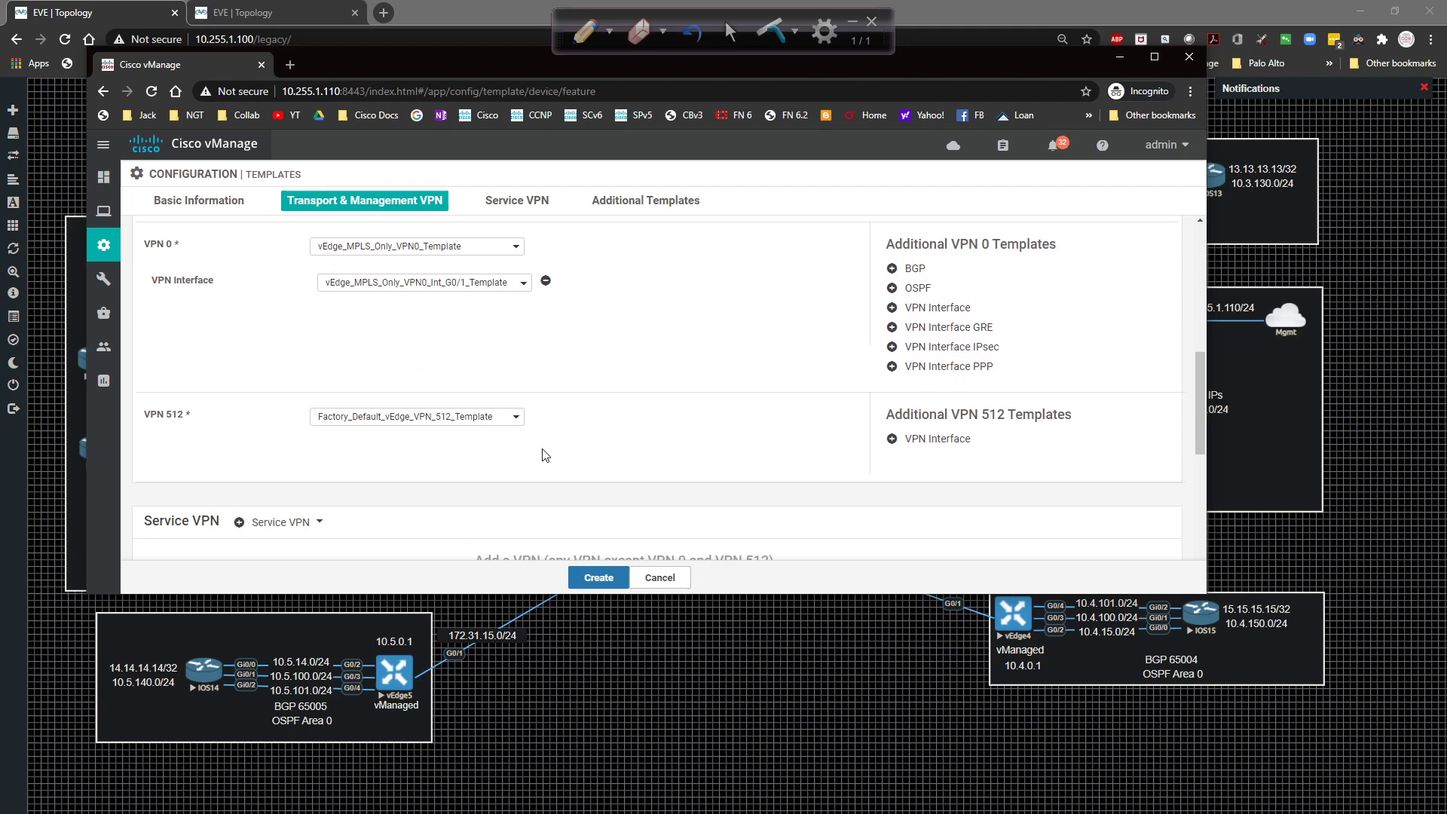
pyautogui.click(420, 417)
pyautogui.click(427, 485)
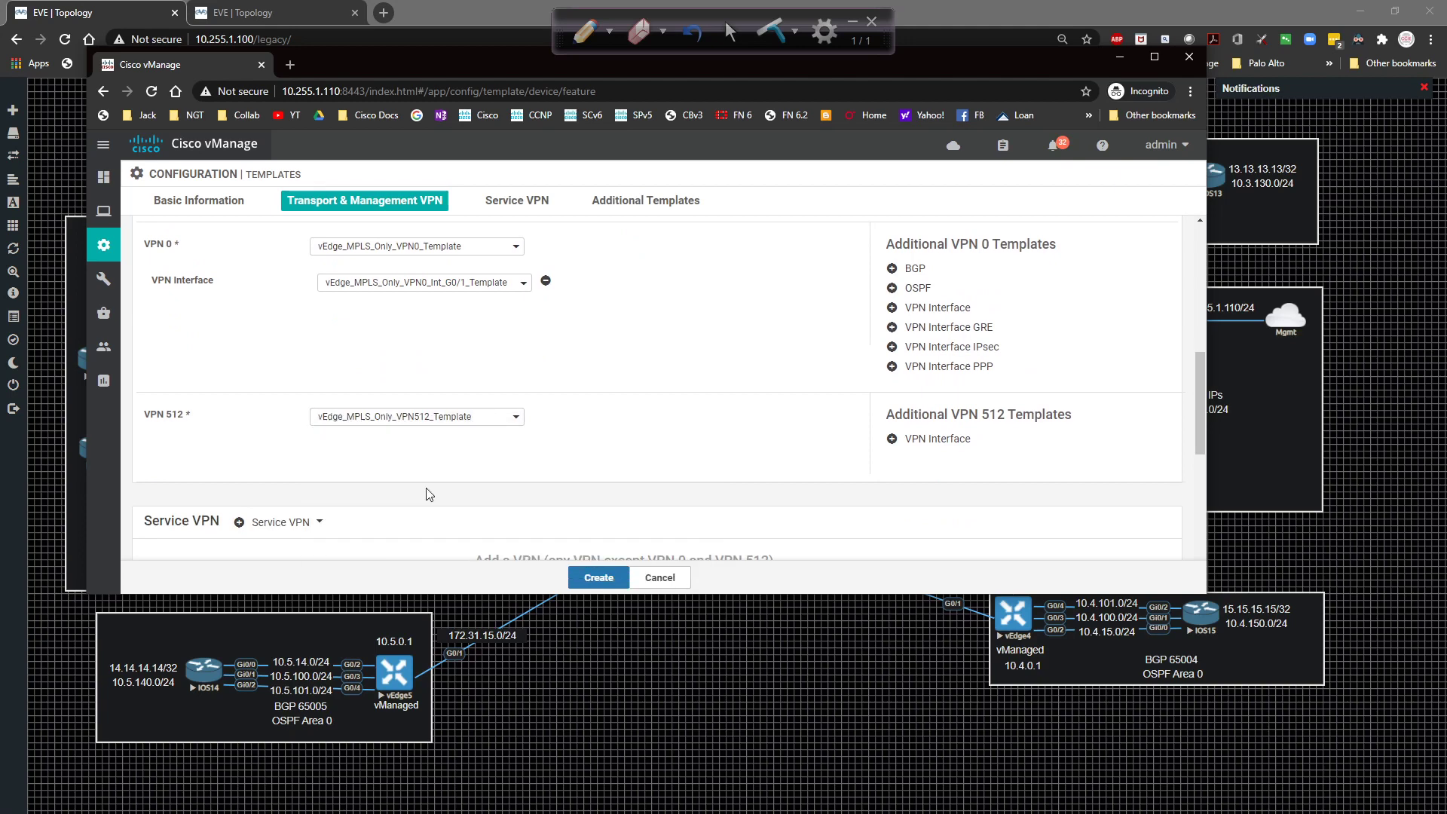
pyautogui.click(937, 439)
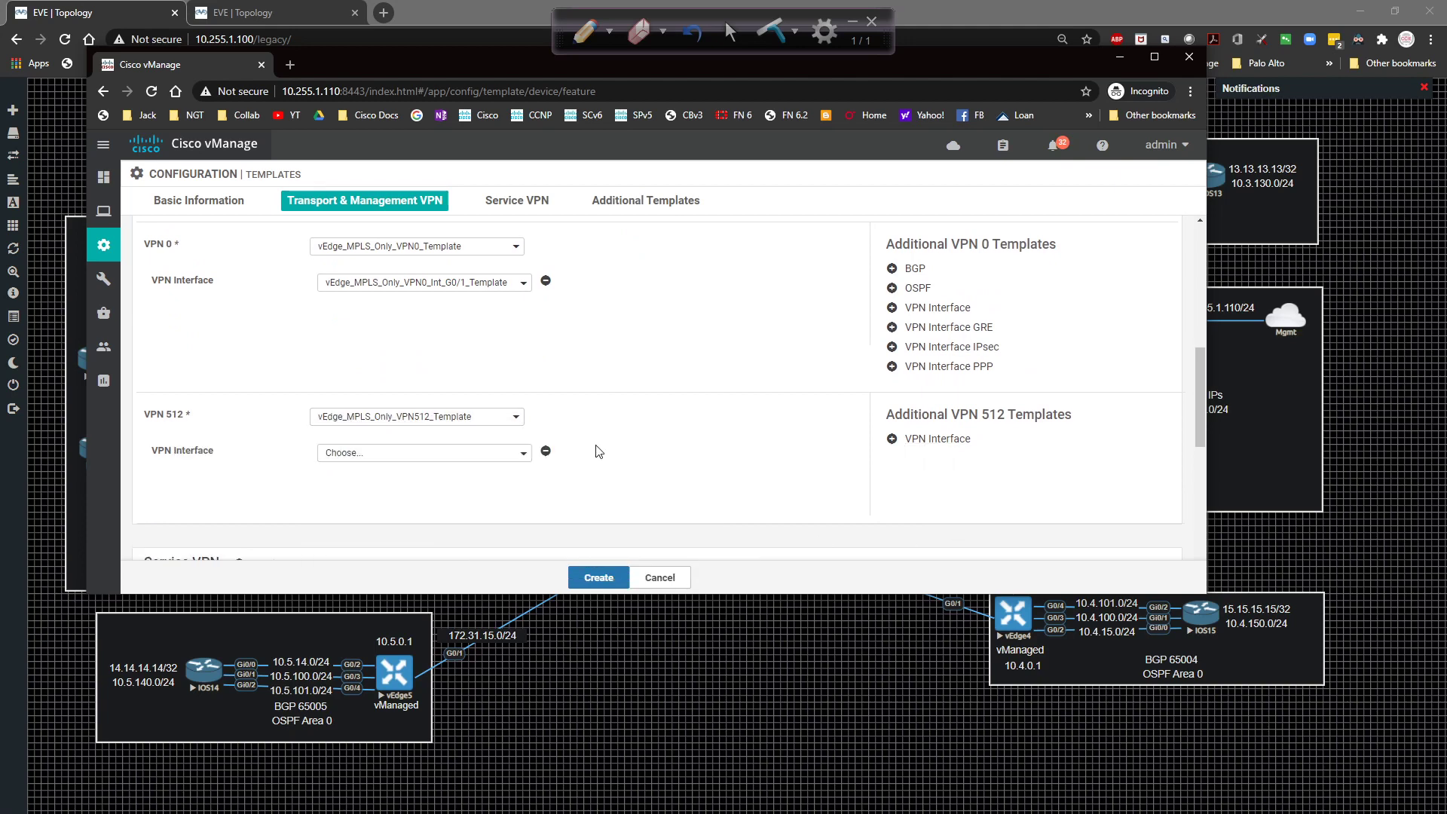
pyautogui.click(462, 452)
pyautogui.click(441, 566)
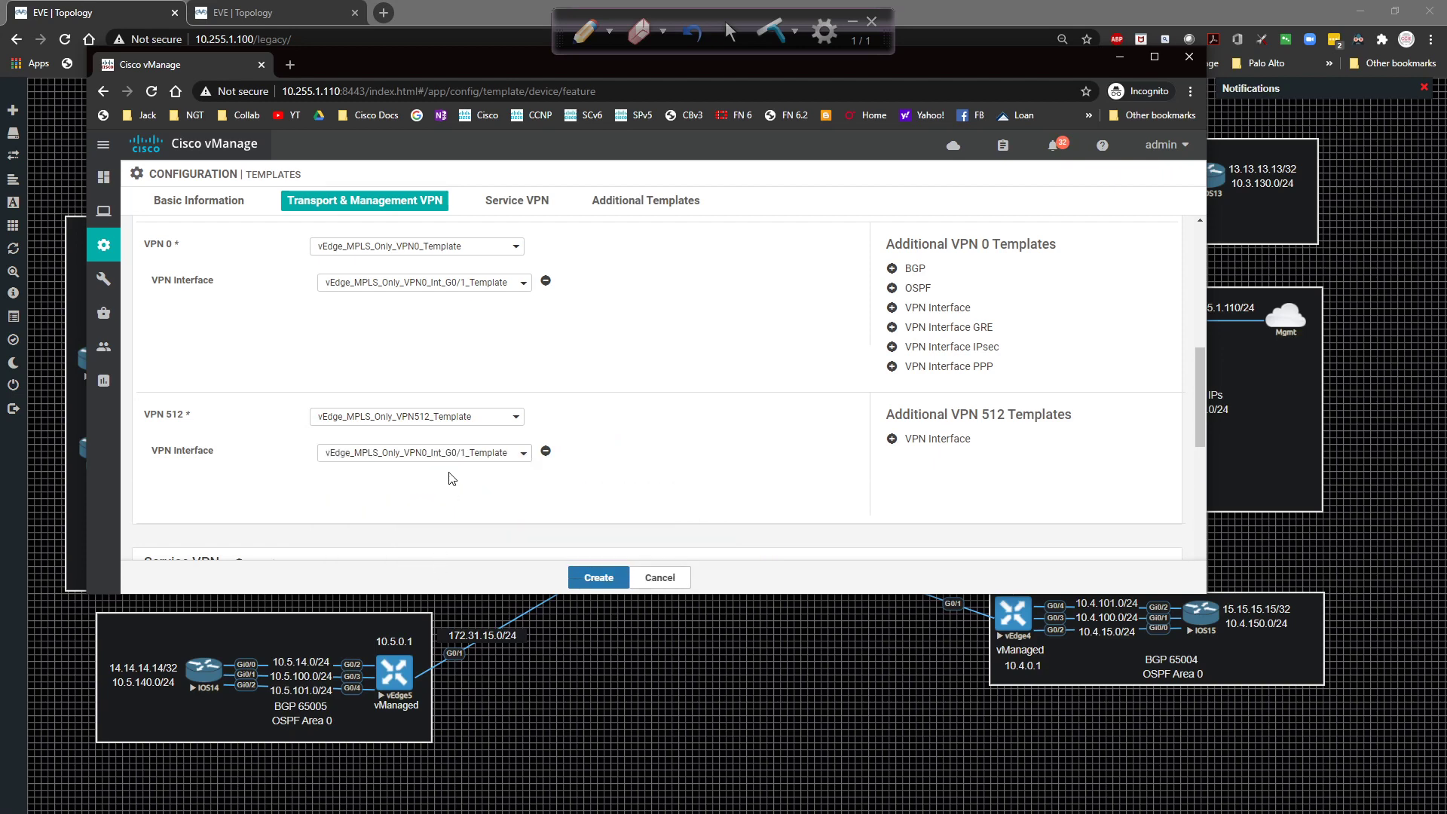
pyautogui.click(456, 454)
pyautogui.scroll(-1, 462, 482)
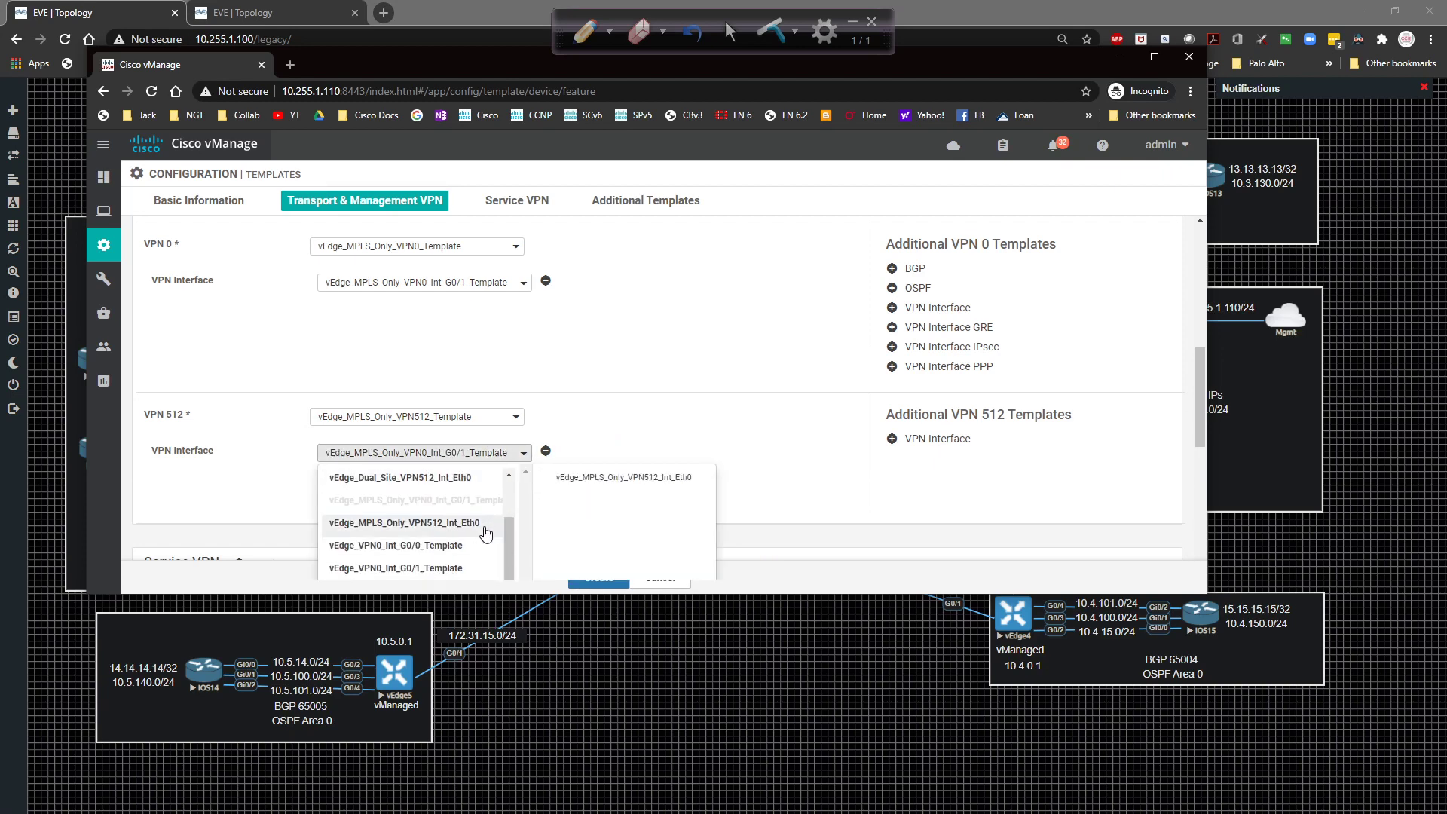
pyautogui.click(483, 527)
# Choose vEdge_Banner_Template for the Banner and review the completed form.
pyautogui.scroll(-5, 361, 422)
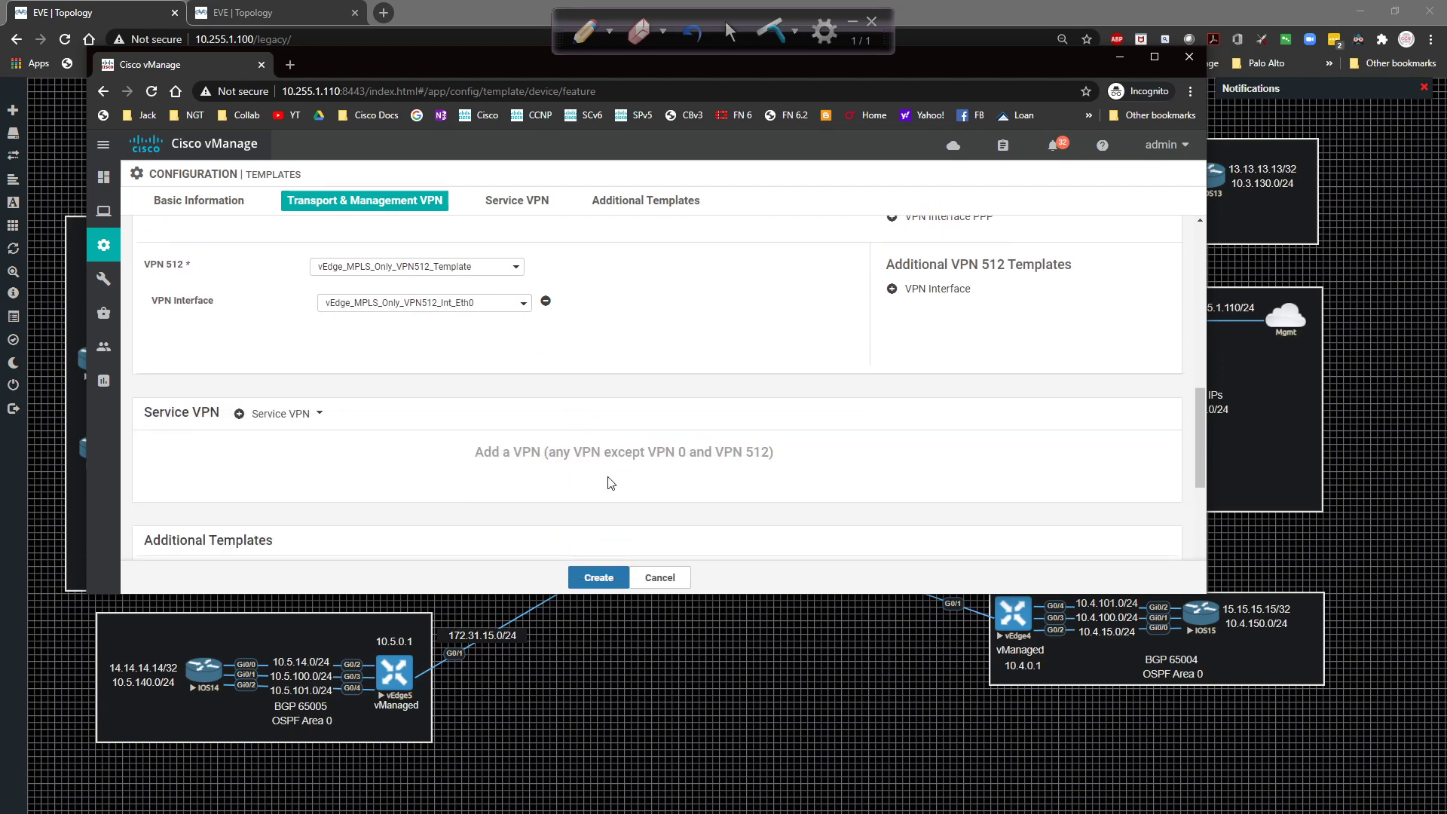
pyautogui.click(368, 428)
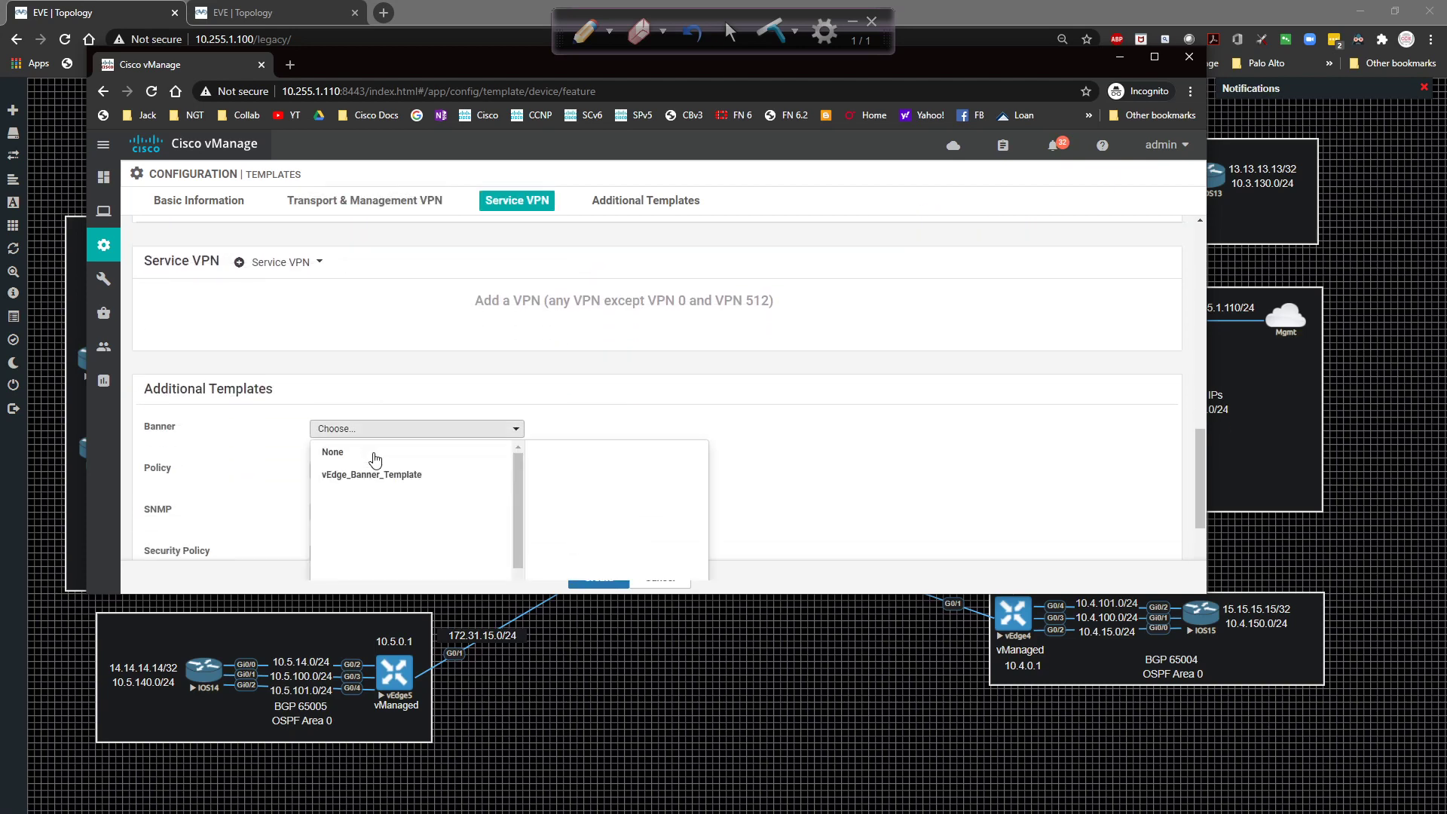
pyautogui.click(380, 477)
pyautogui.scroll(-2, 773, 467)
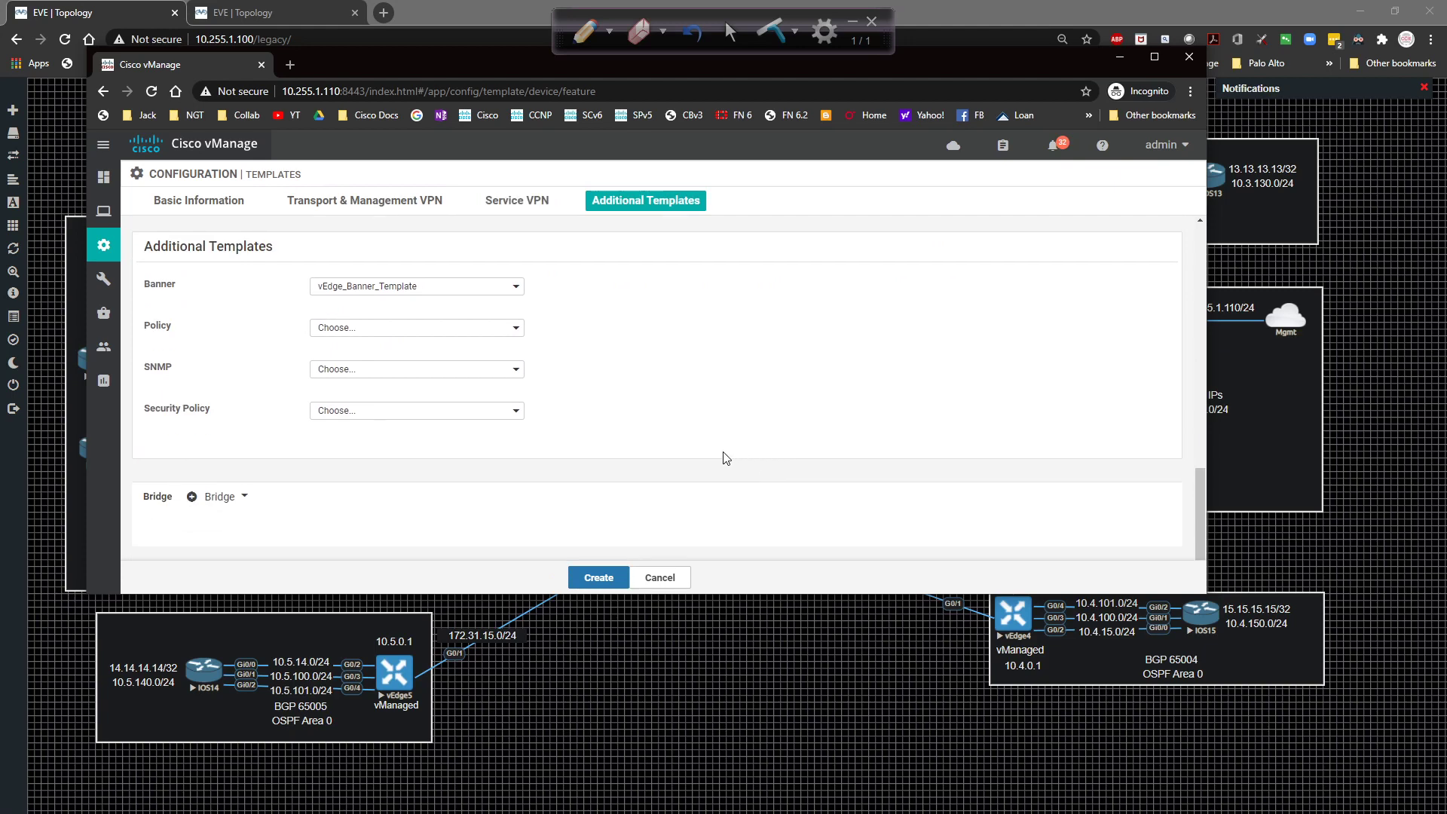
pyautogui.scroll(8, 723, 456)
pyautogui.scroll(-1, 664, 466)
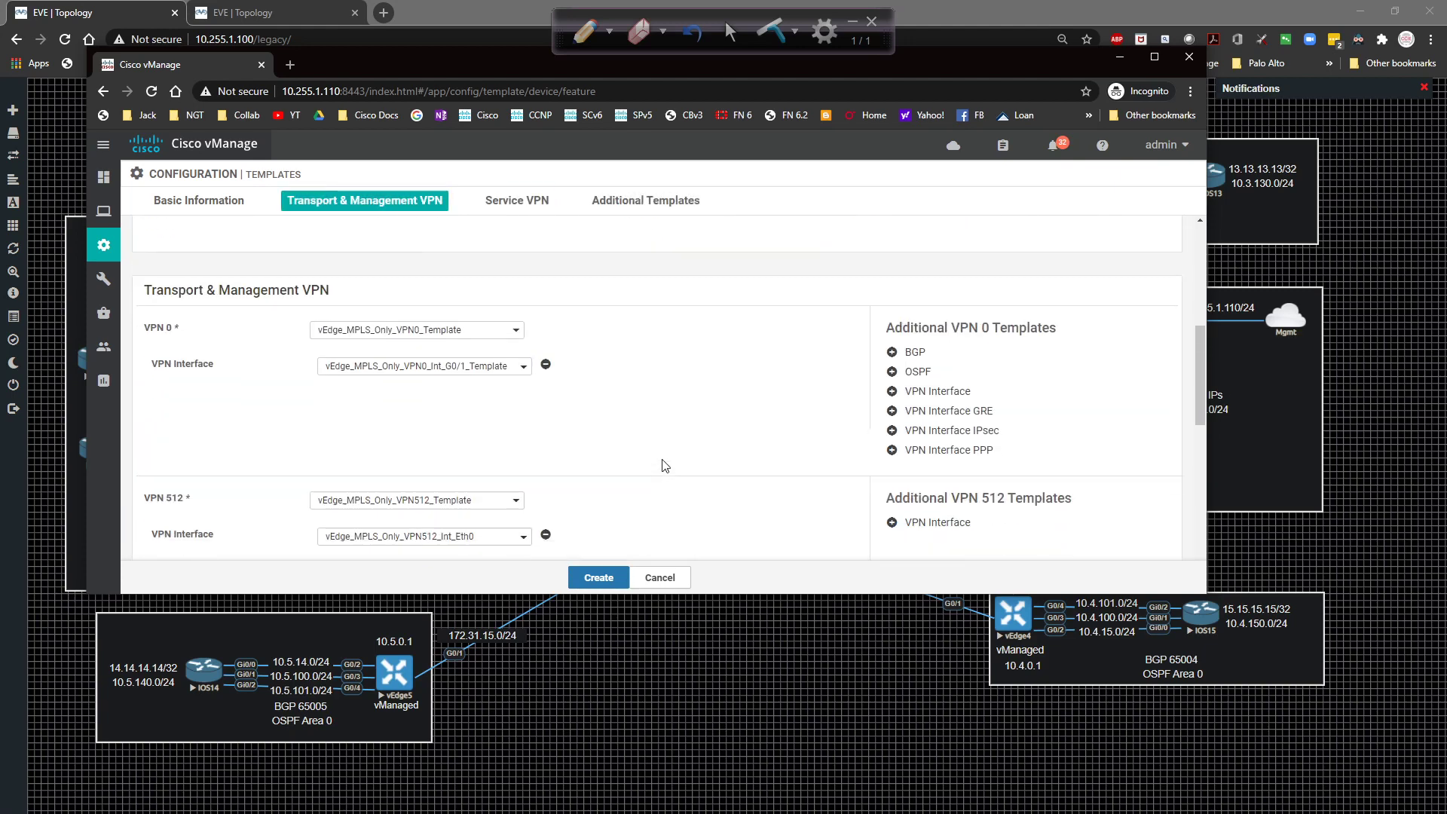
pyautogui.scroll(3, 654, 466)
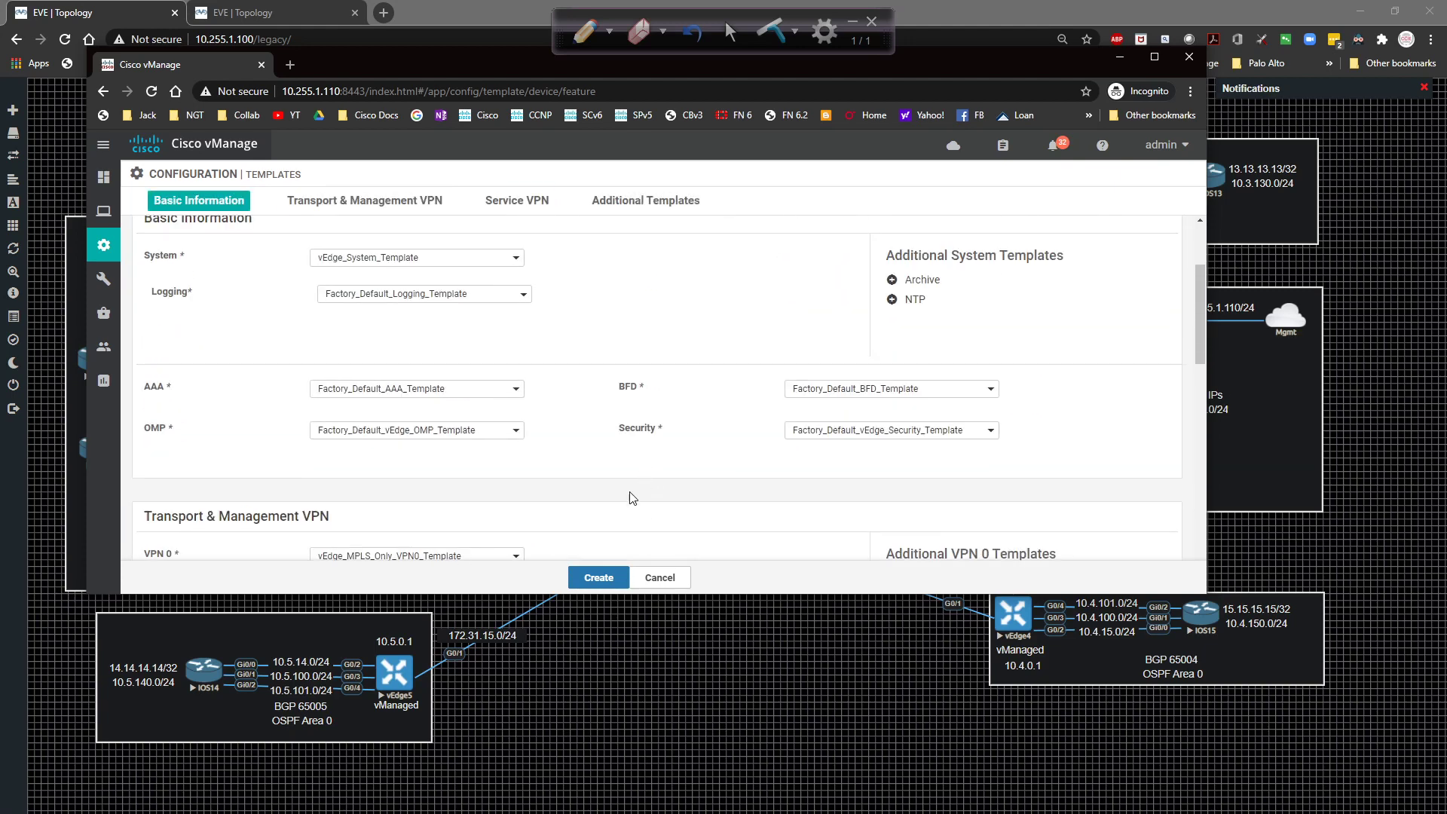
# Create vEdge_MPLS_Only_Device_Template and attach it to vEdge5.
pyautogui.click(599, 578)
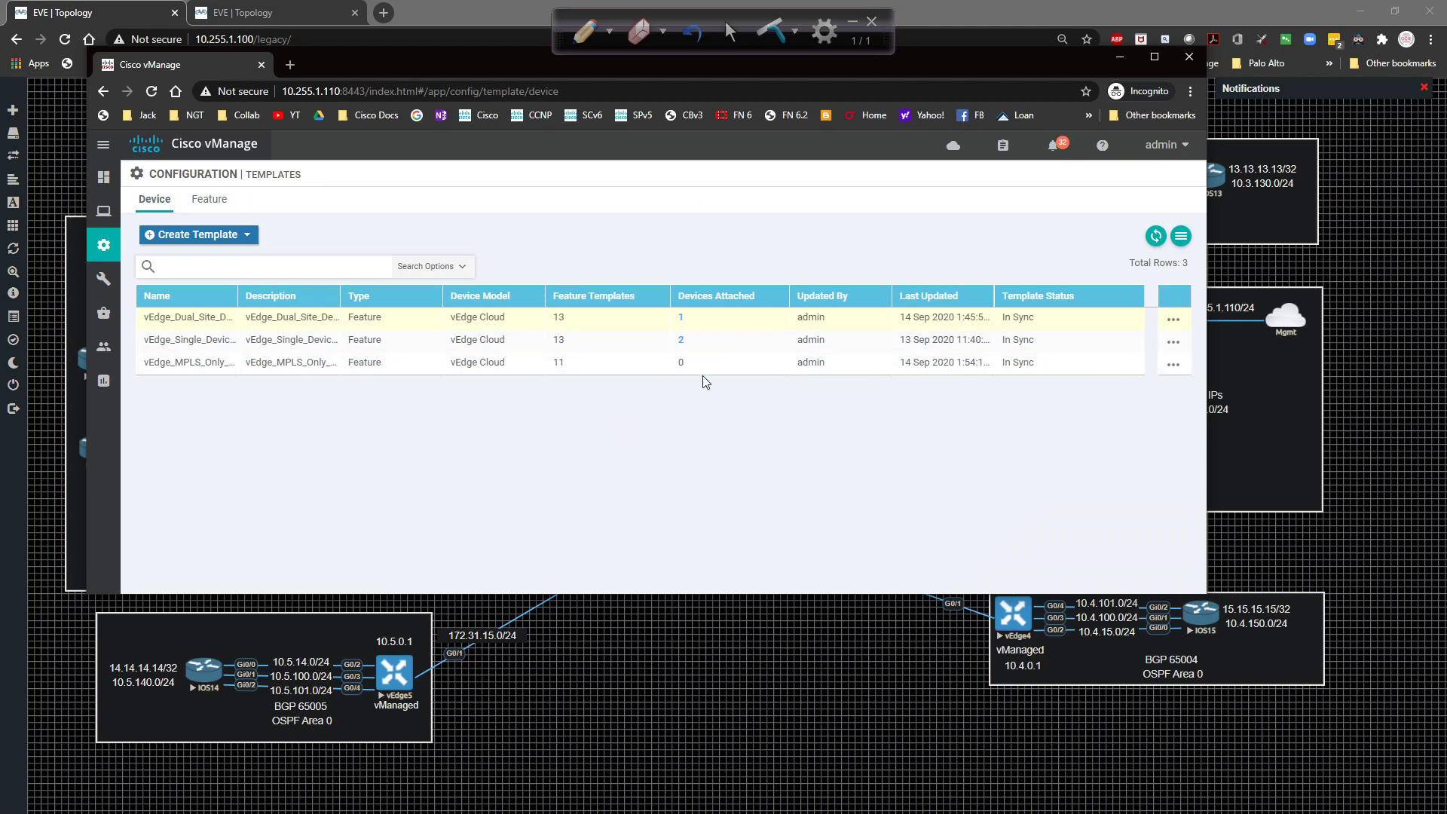
pyautogui.click(1172, 365)
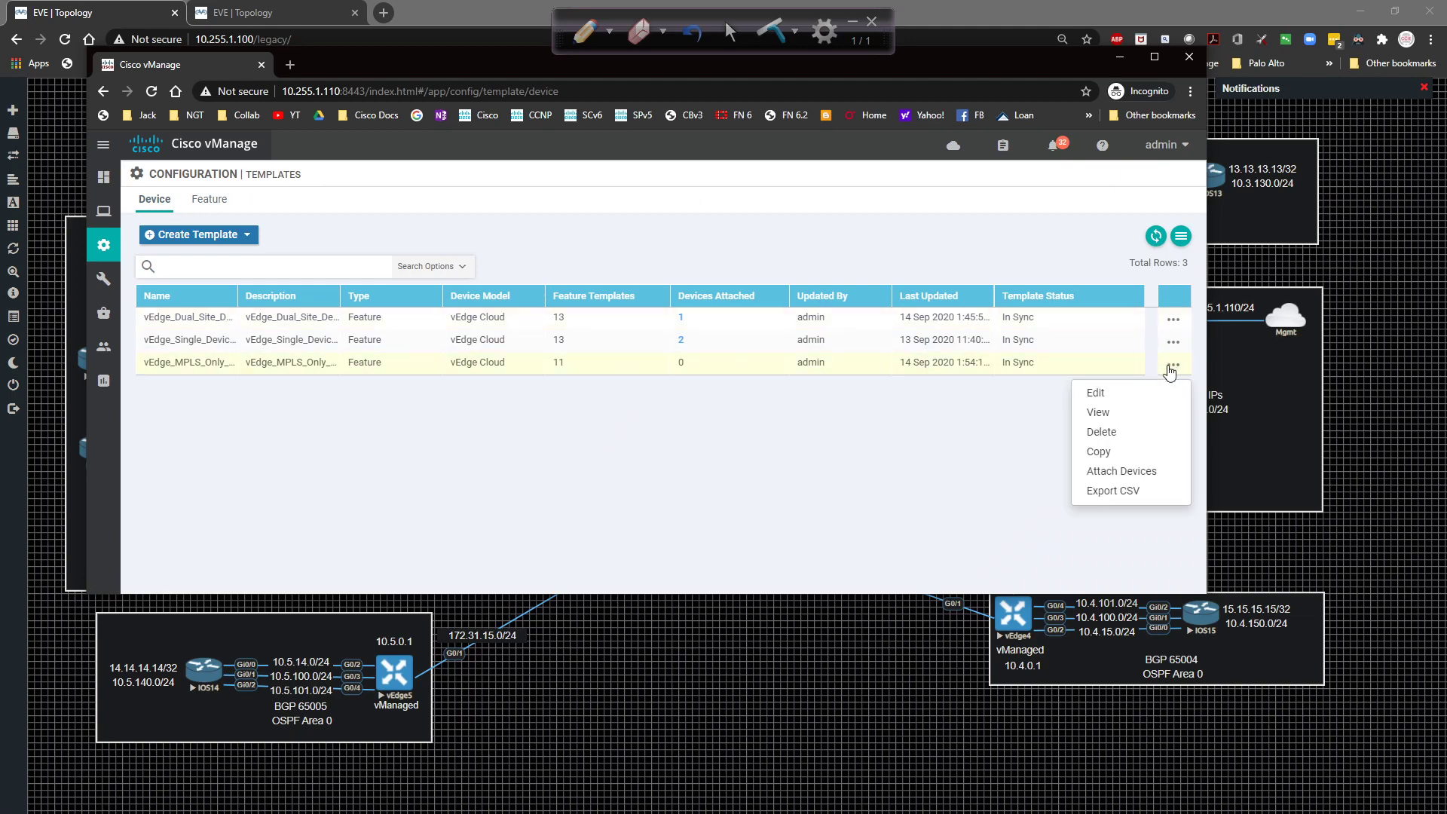
pyautogui.click(1120, 471)
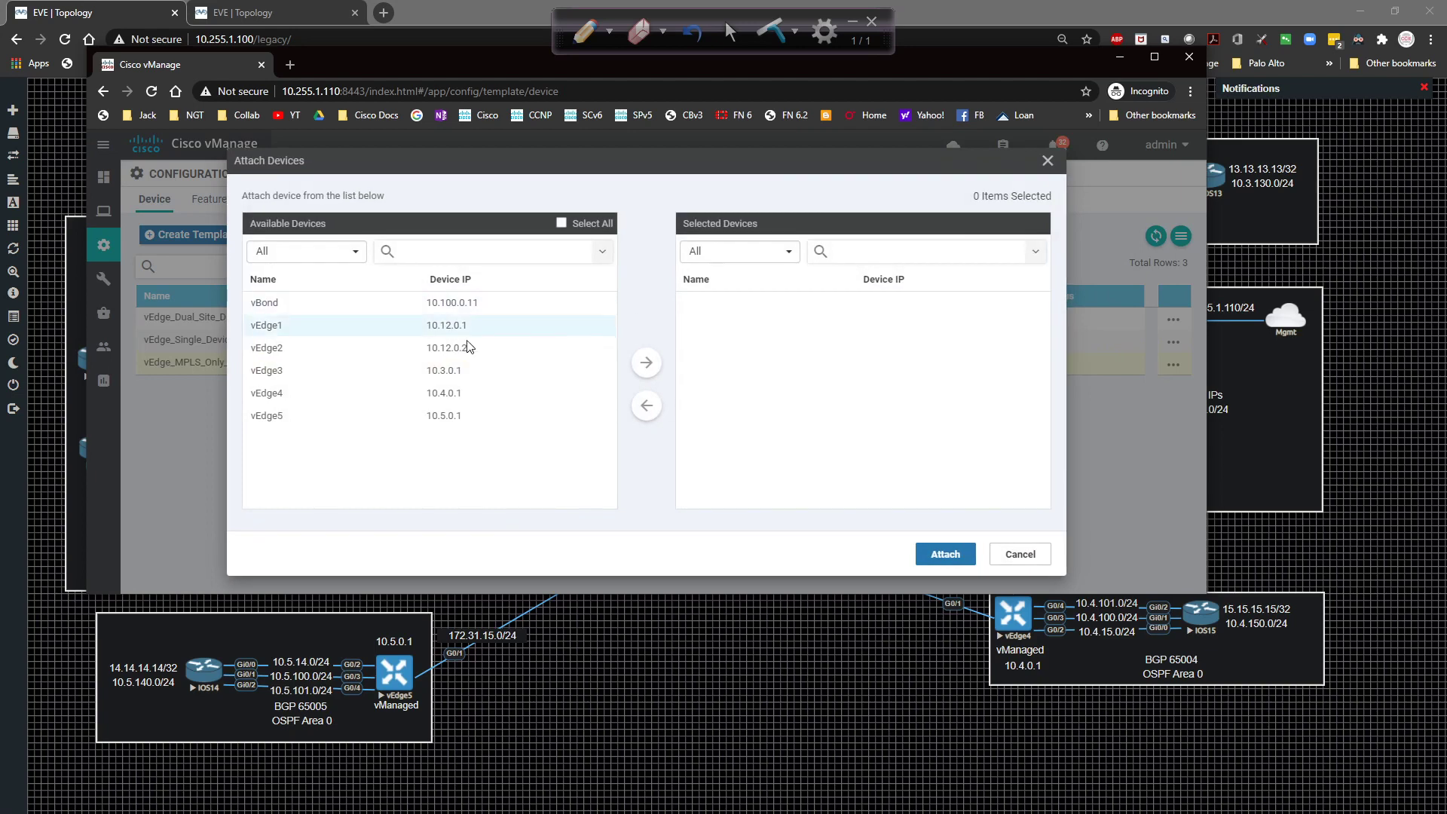
pyautogui.click(386, 420)
pyautogui.click(646, 362)
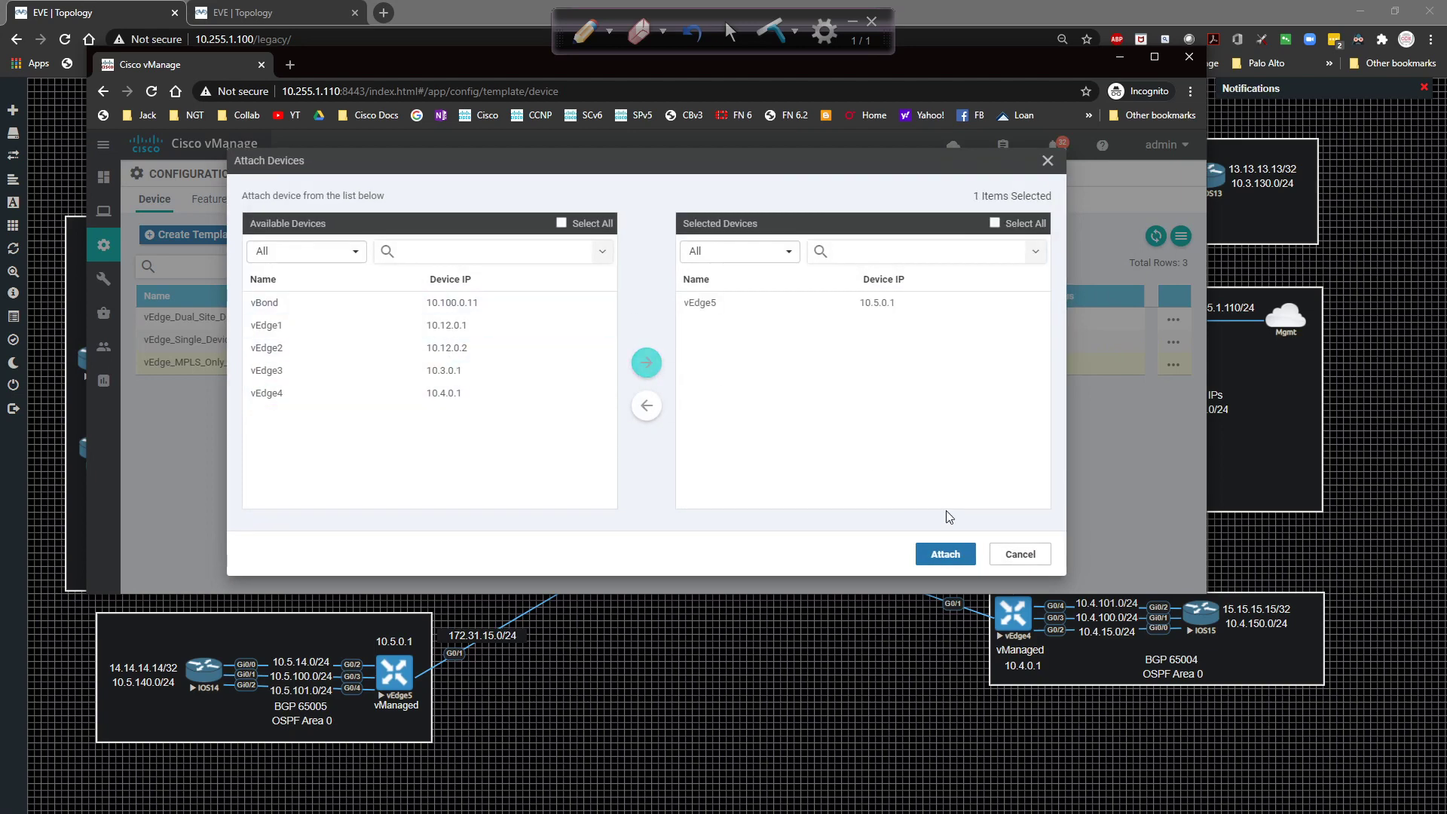
pyautogui.click(965, 559)
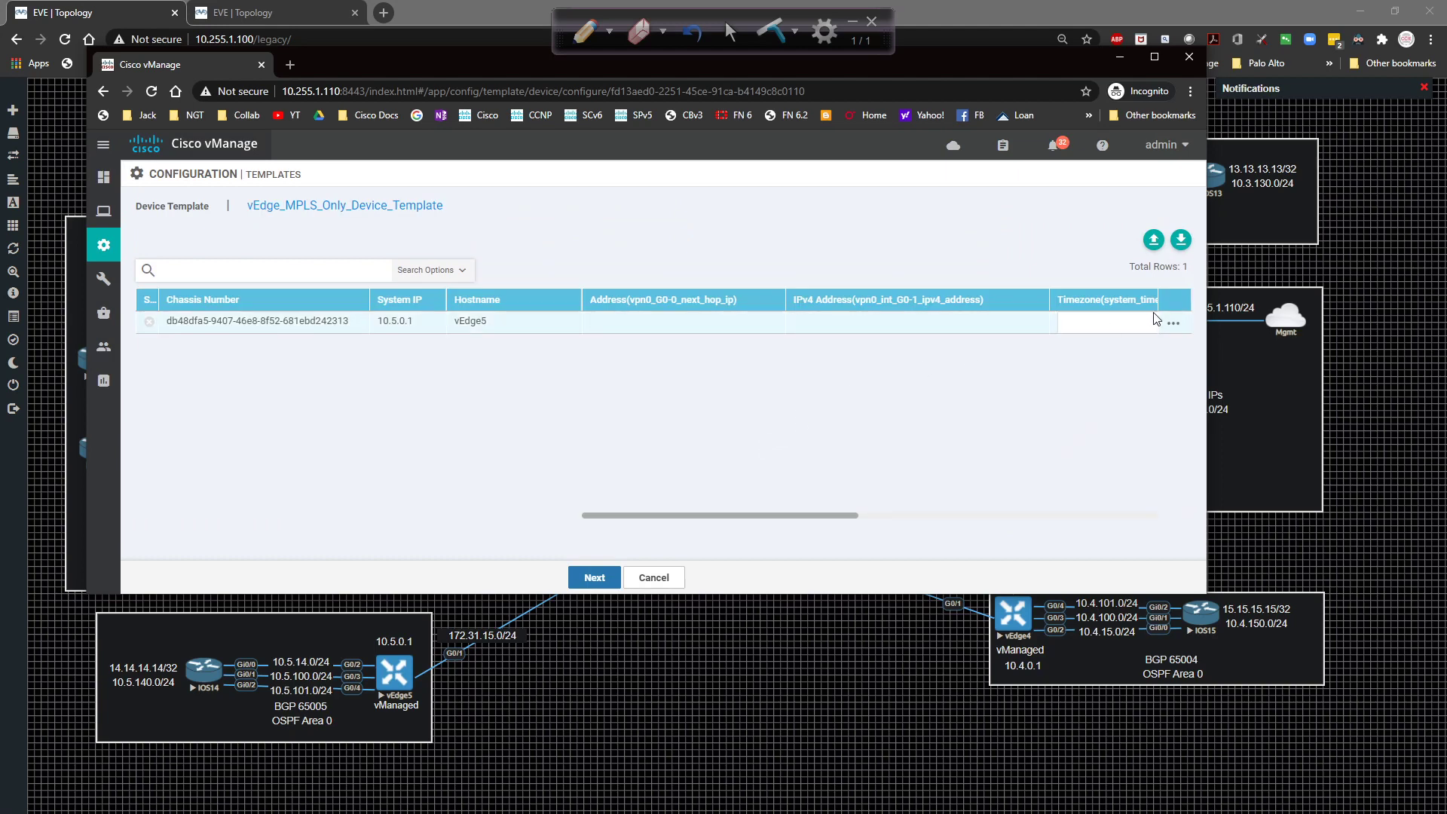
# Close vEdge5's variable editor unchanged and cancel the attachment, confirming with OK.
pyautogui.click(1170, 324)
pyautogui.click(1127, 348)
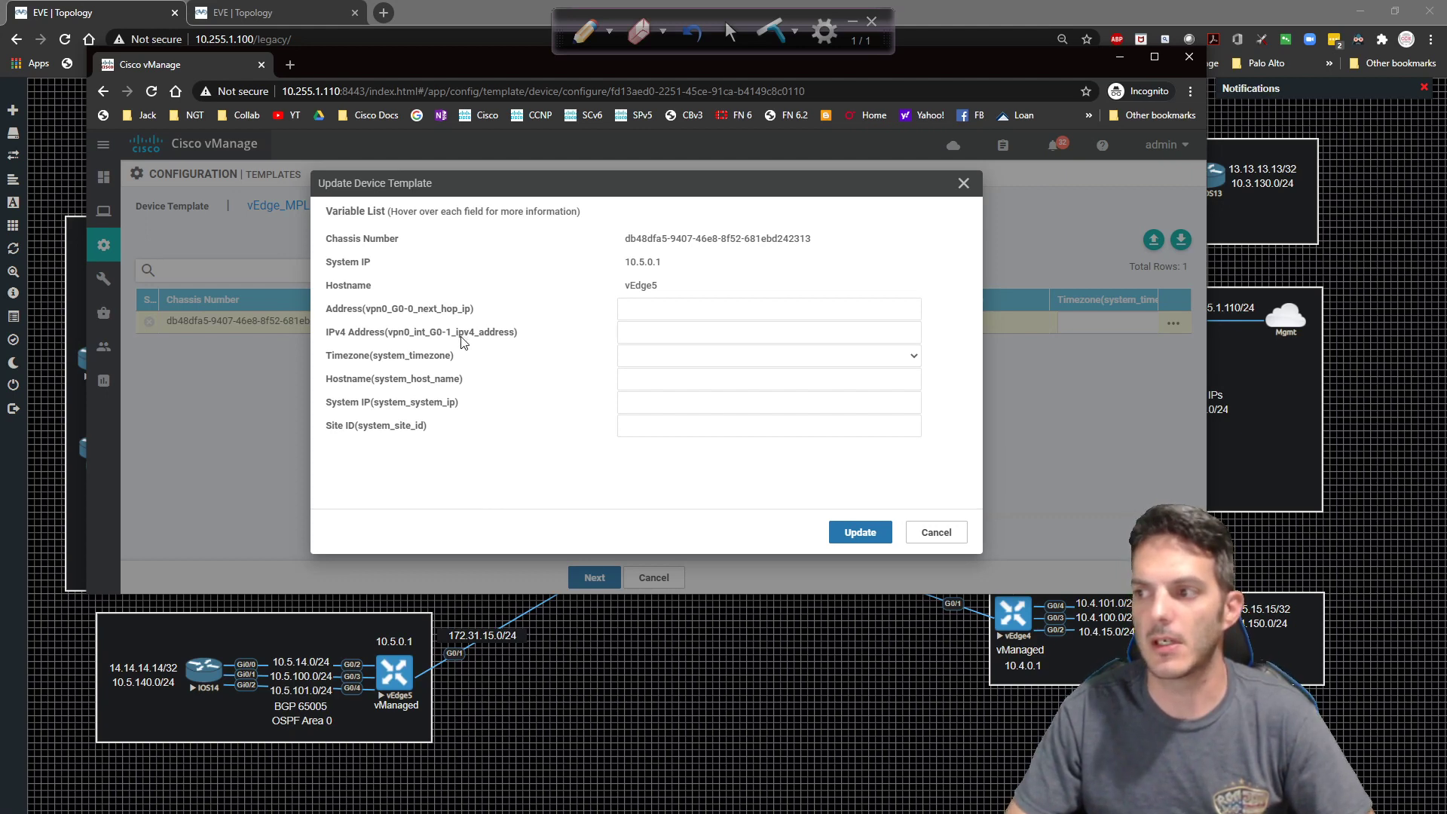
pyautogui.moveTo(462, 341)
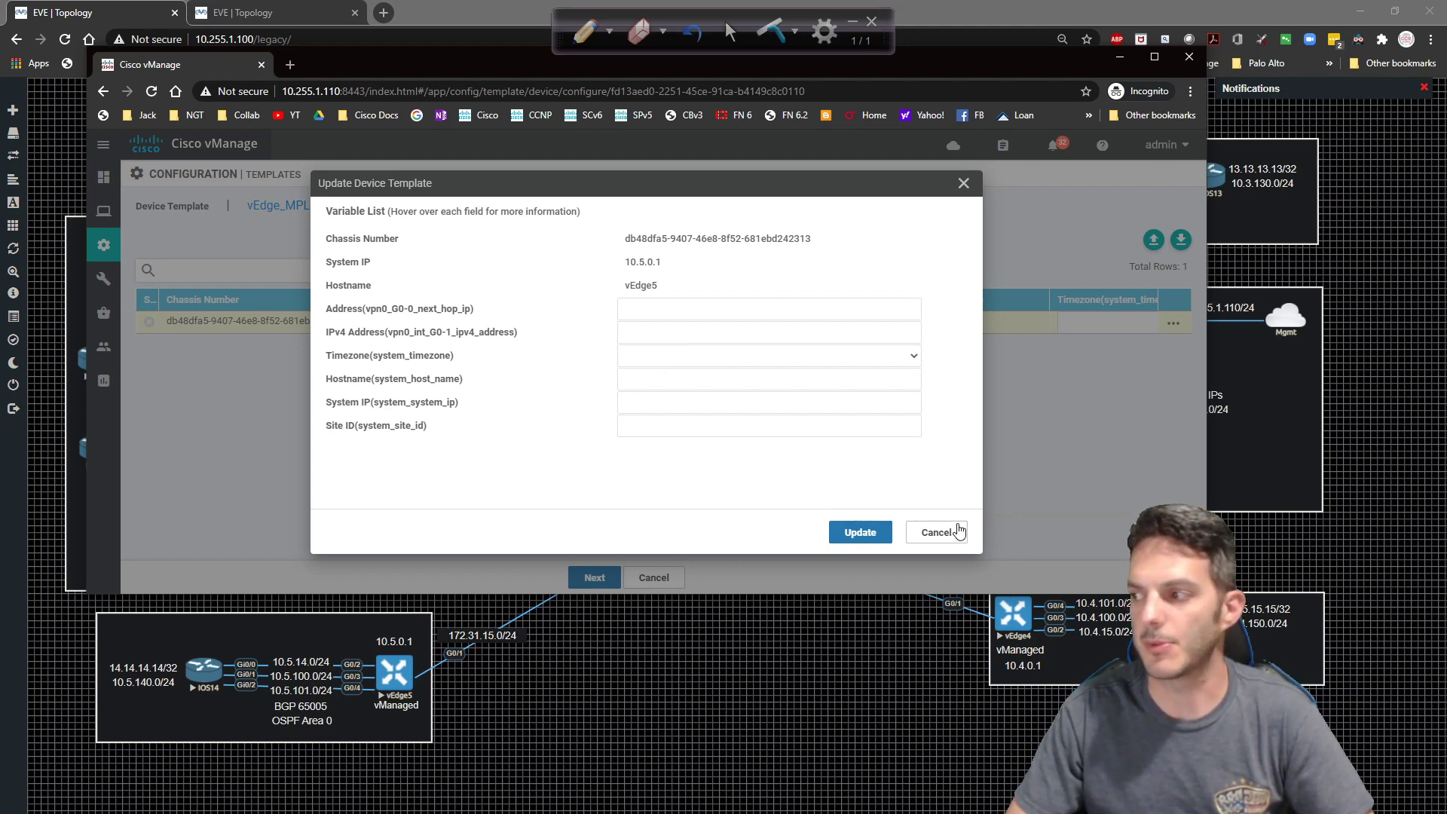
pyautogui.click(934, 531)
pyautogui.click(641, 574)
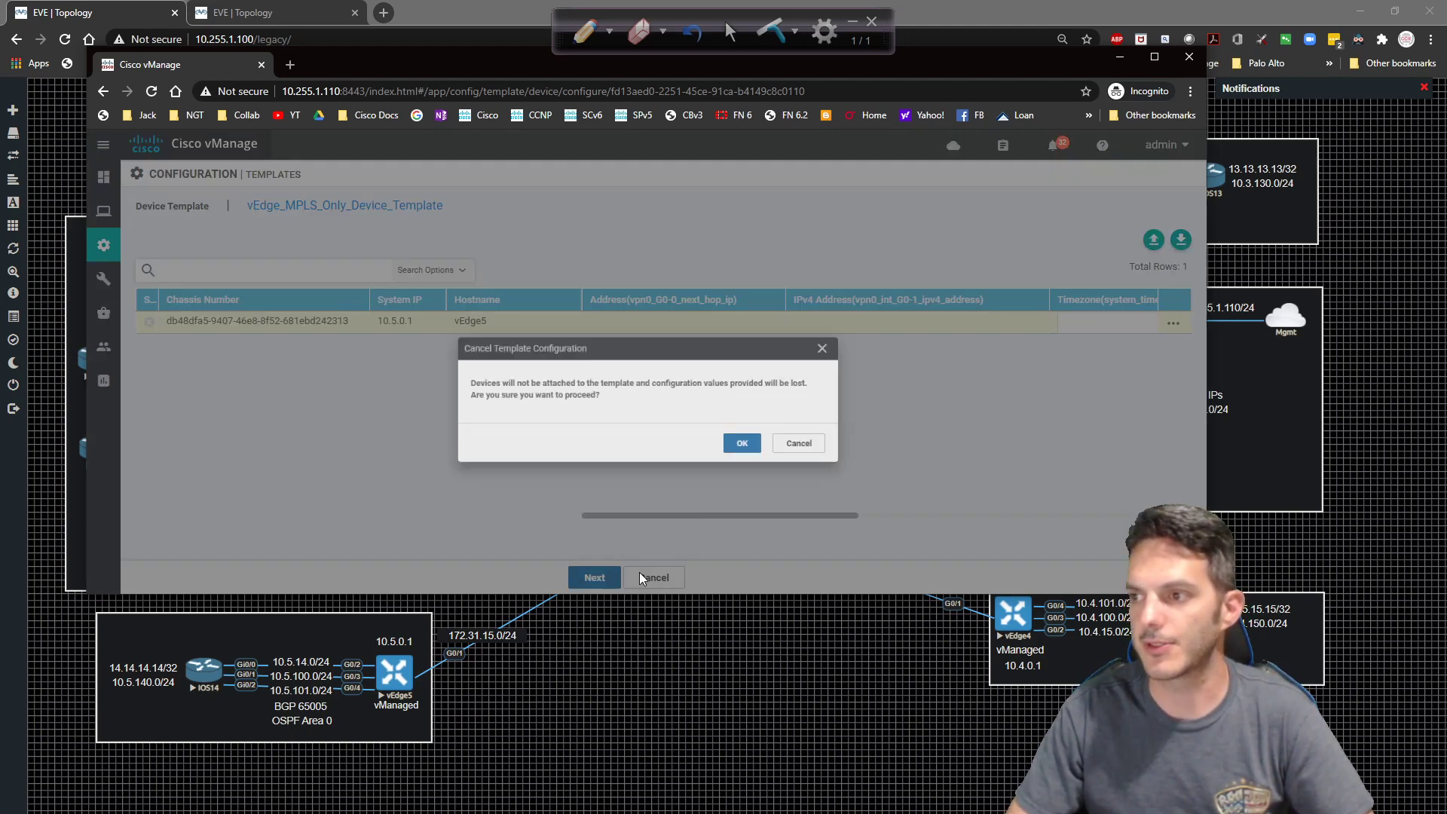
pyautogui.click(758, 416)
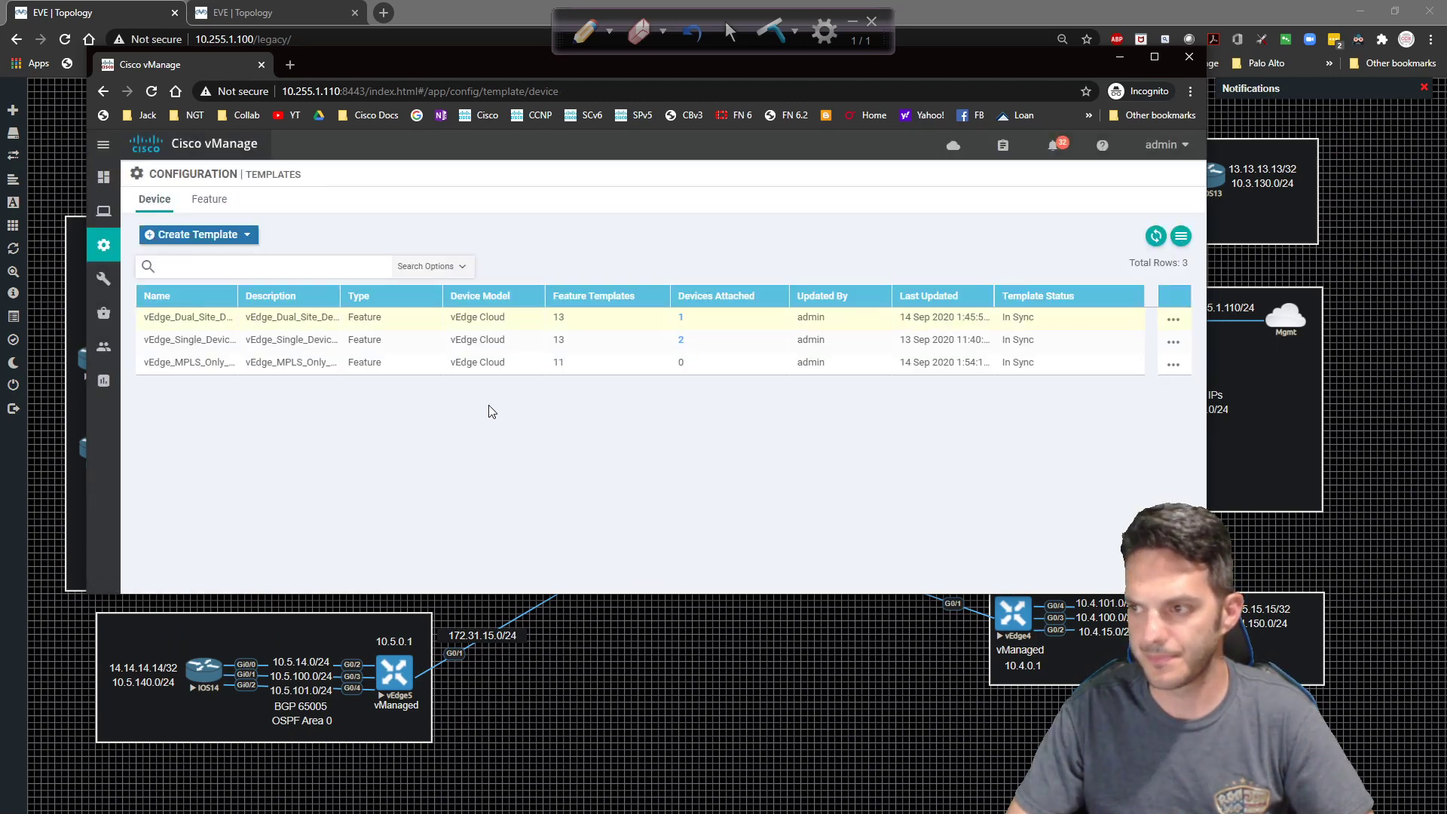
# Sort feature templates by Name and open vEdge_MPLS_Only_VPN0_Template for editing.
pyautogui.click(201, 211)
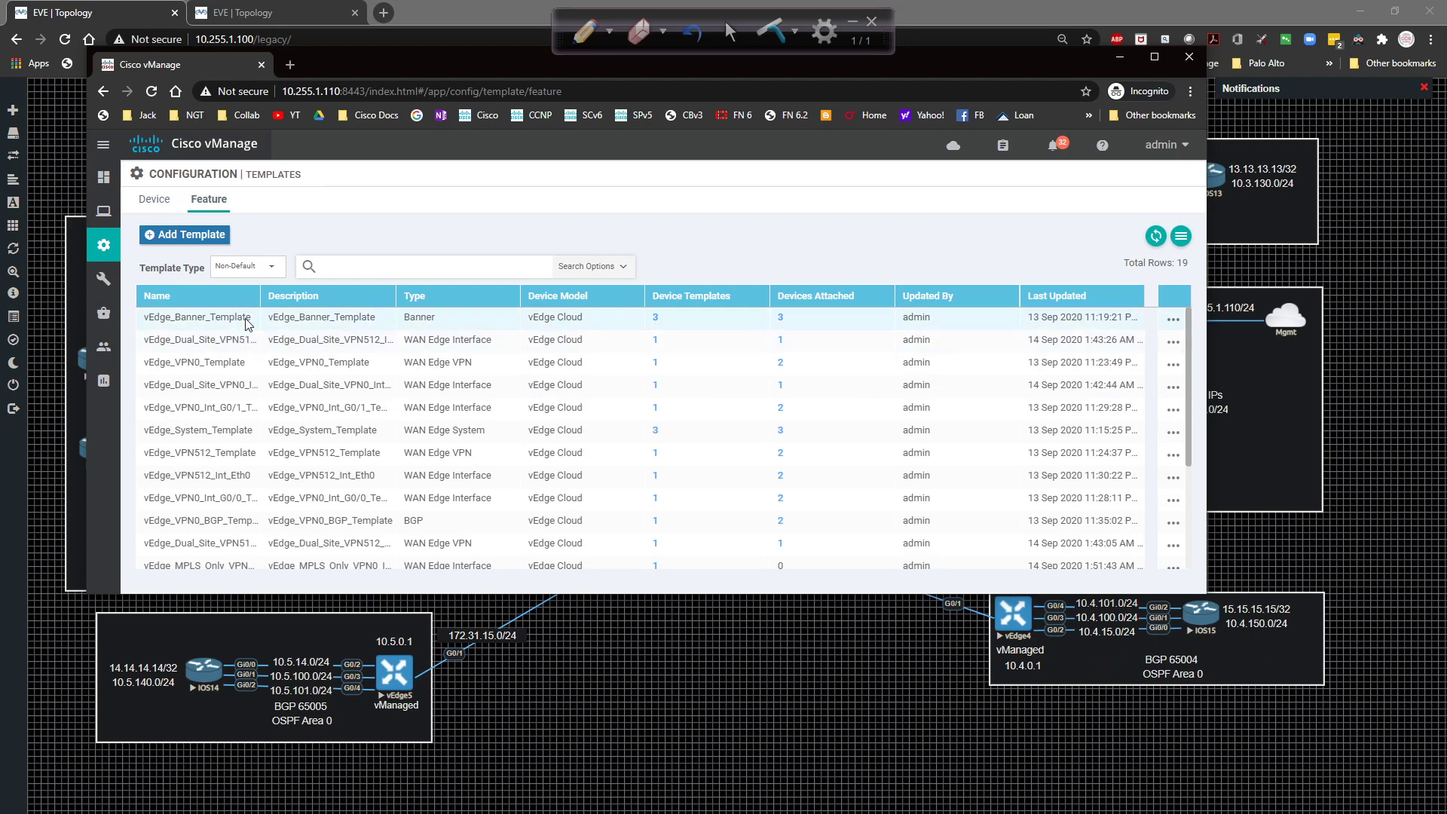
pyautogui.moveTo(258, 298); pyautogui.dragTo(301, 298)
pyautogui.click(255, 296)
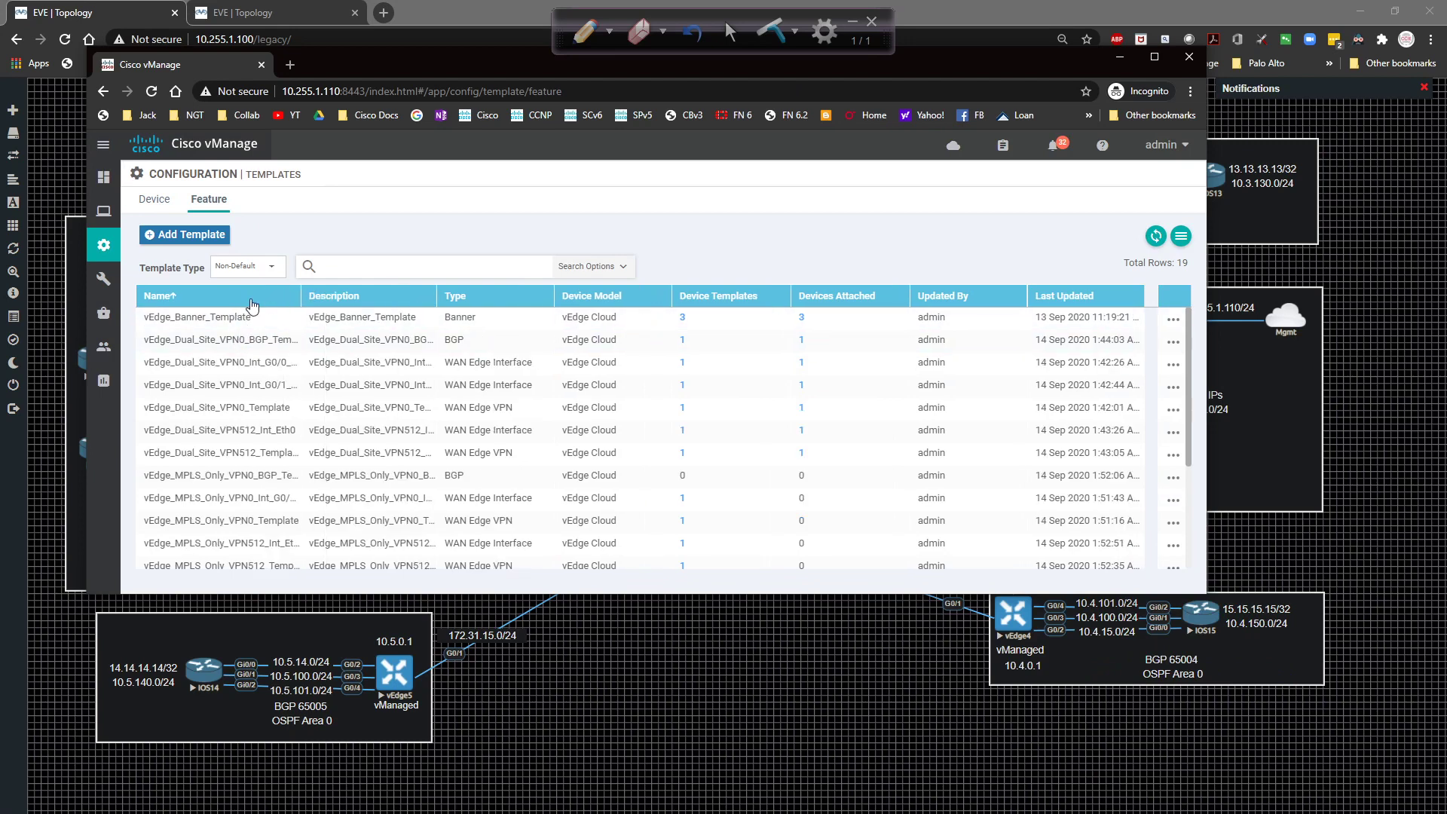
pyautogui.scroll(-1, 277, 343)
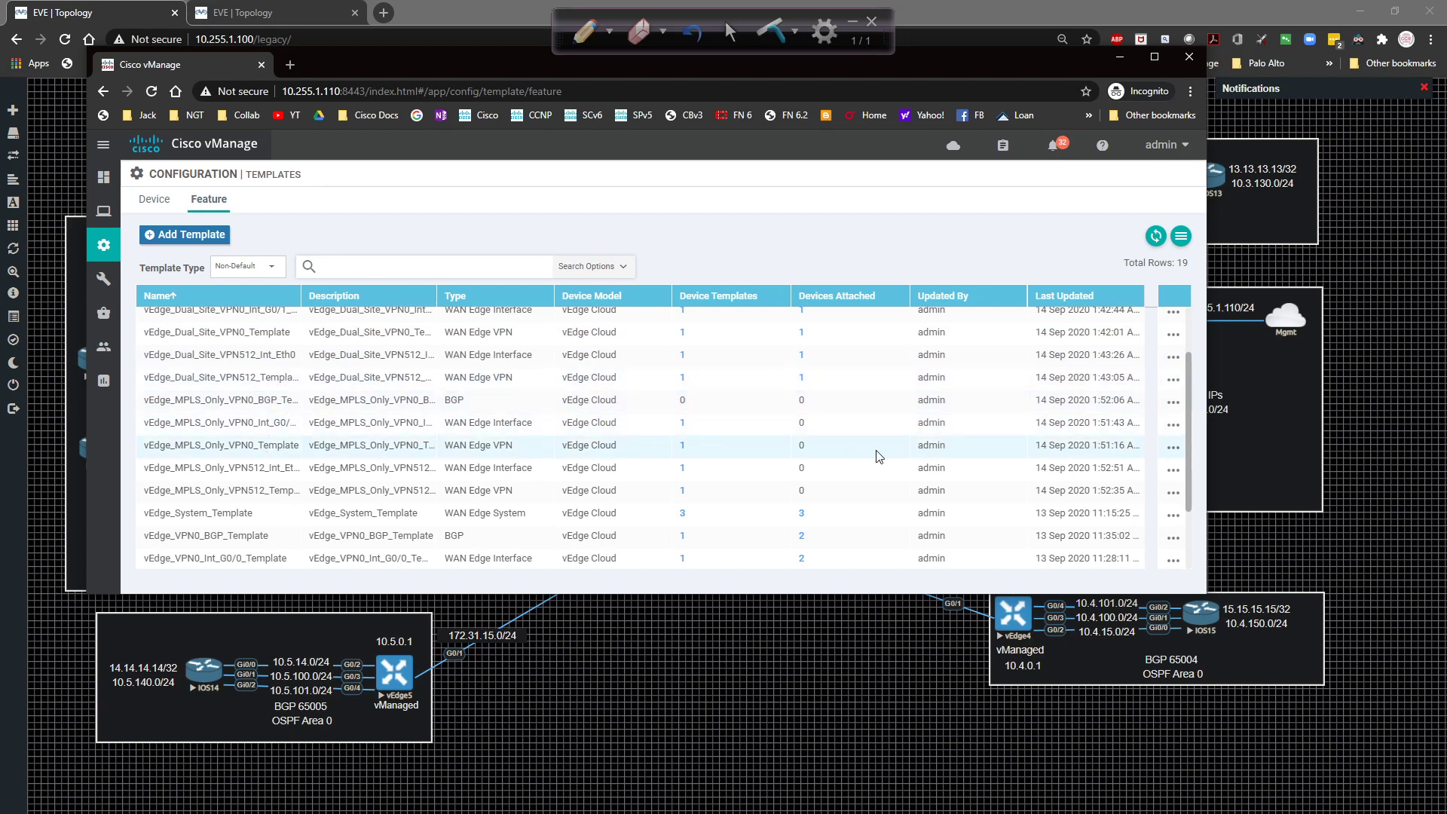
pyautogui.click(1170, 448)
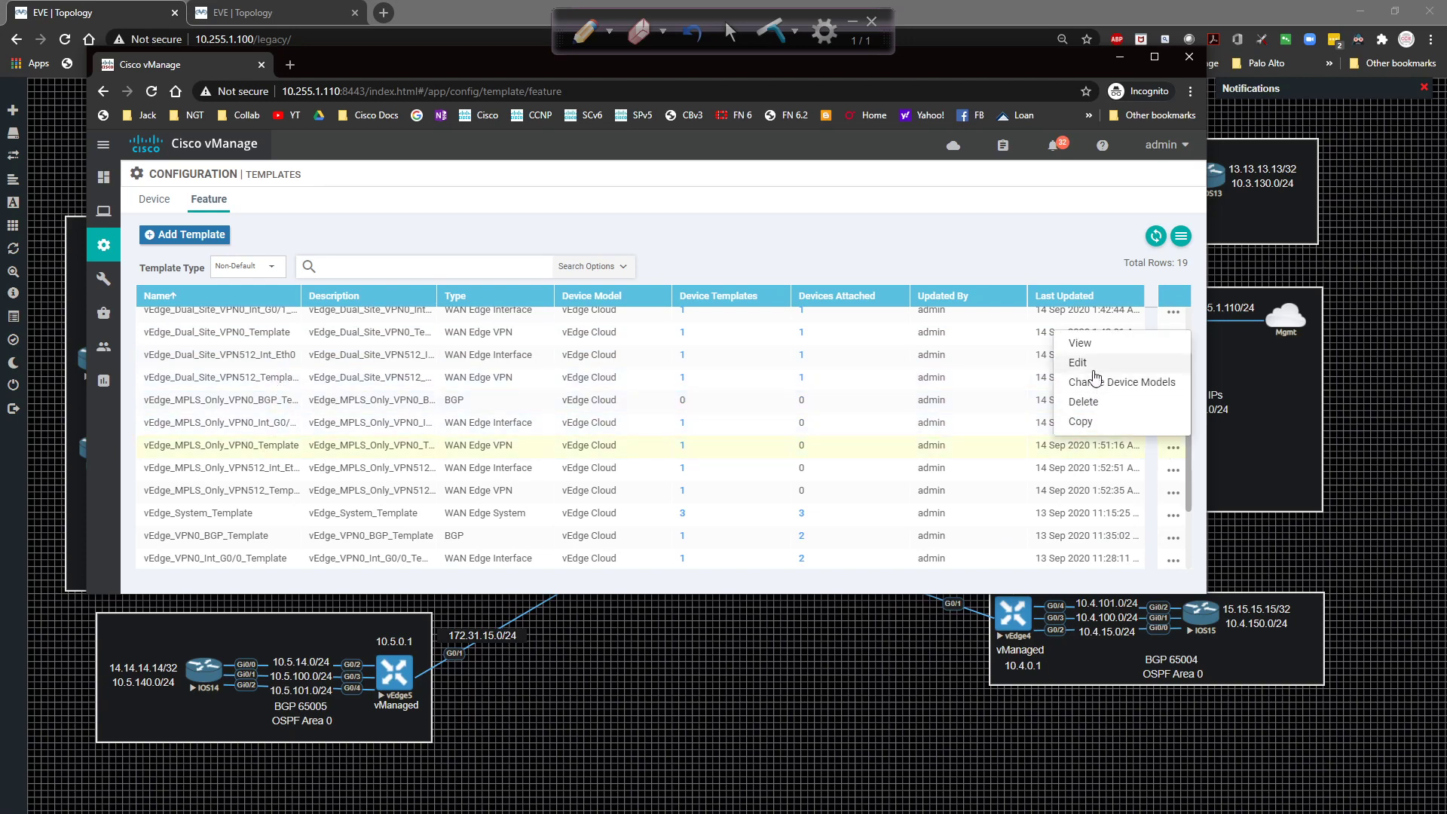
pyautogui.click(1115, 363)
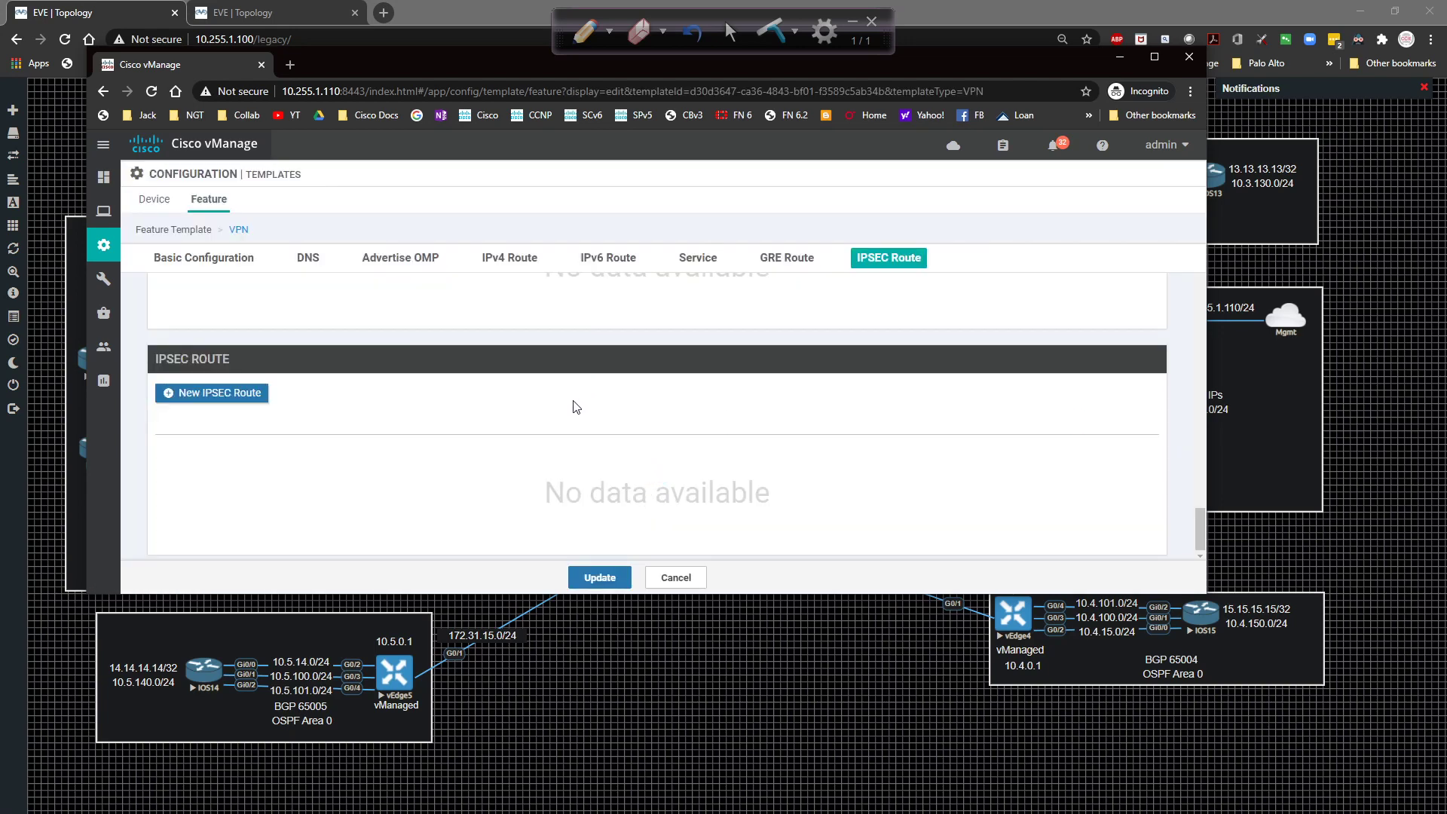
# Delete the 0.0.0.0/0 IPv4 route and update the template.
pyautogui.click(520, 379)
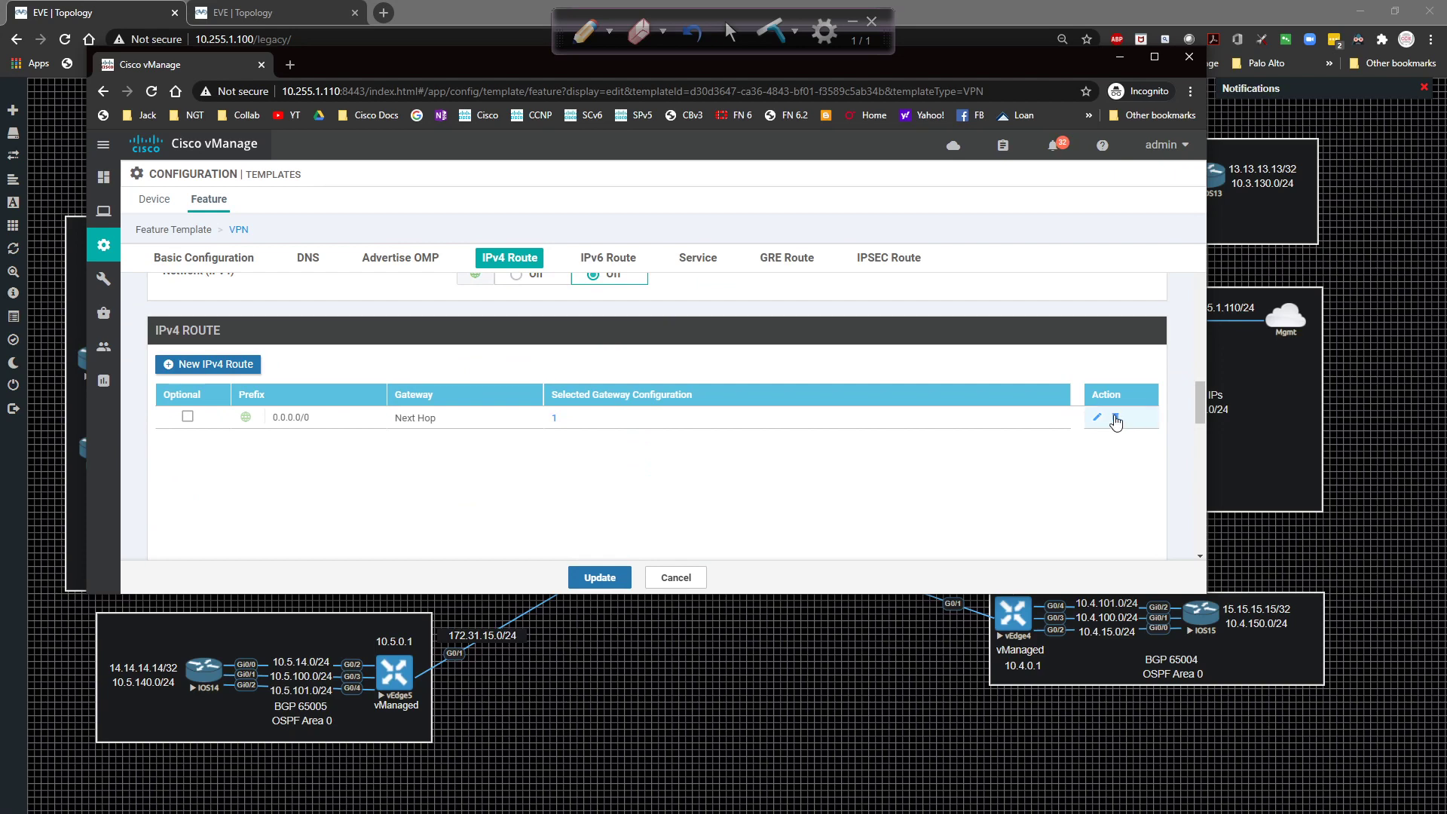
pyautogui.click(1115, 417)
pyautogui.click(599, 576)
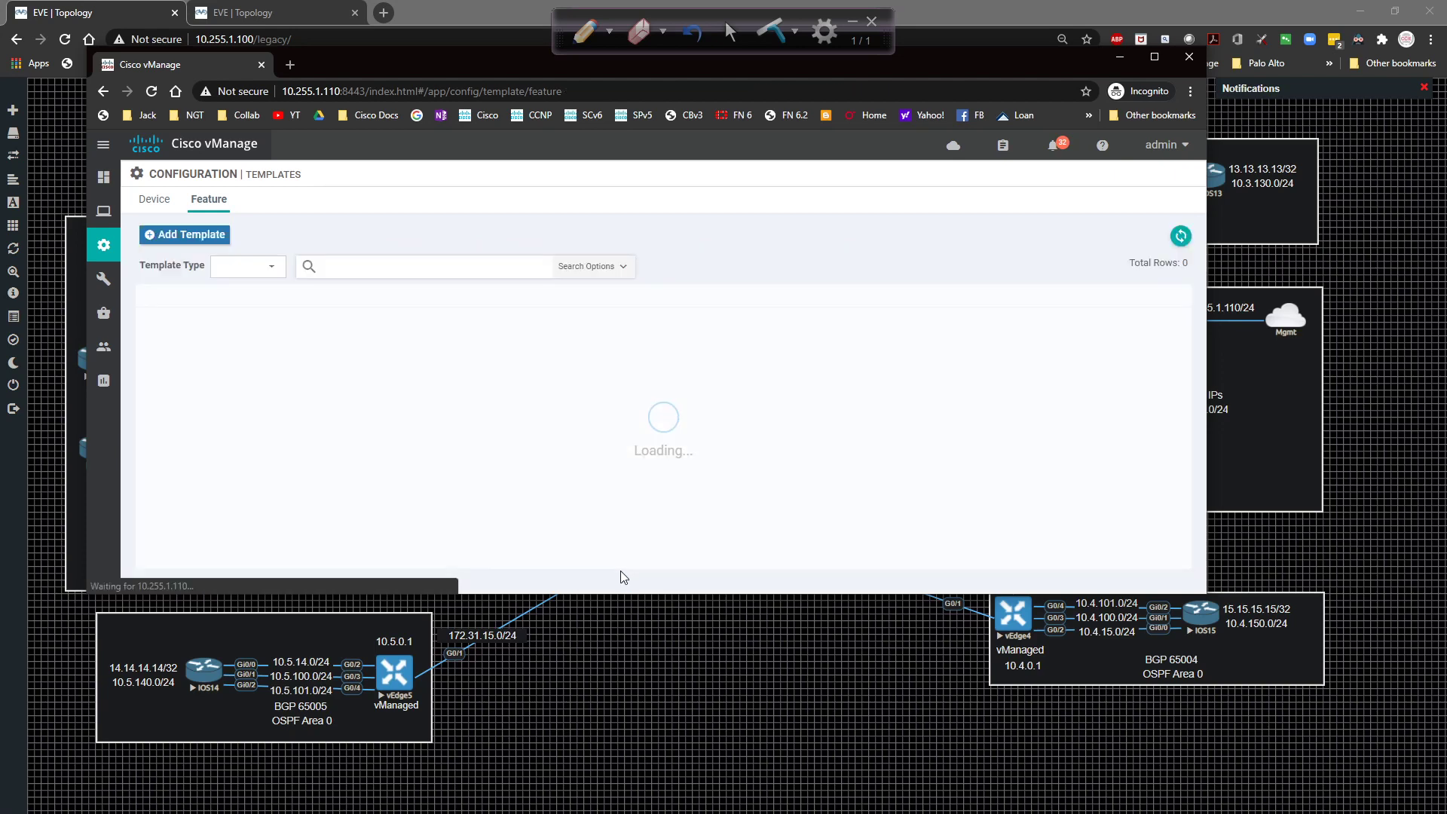
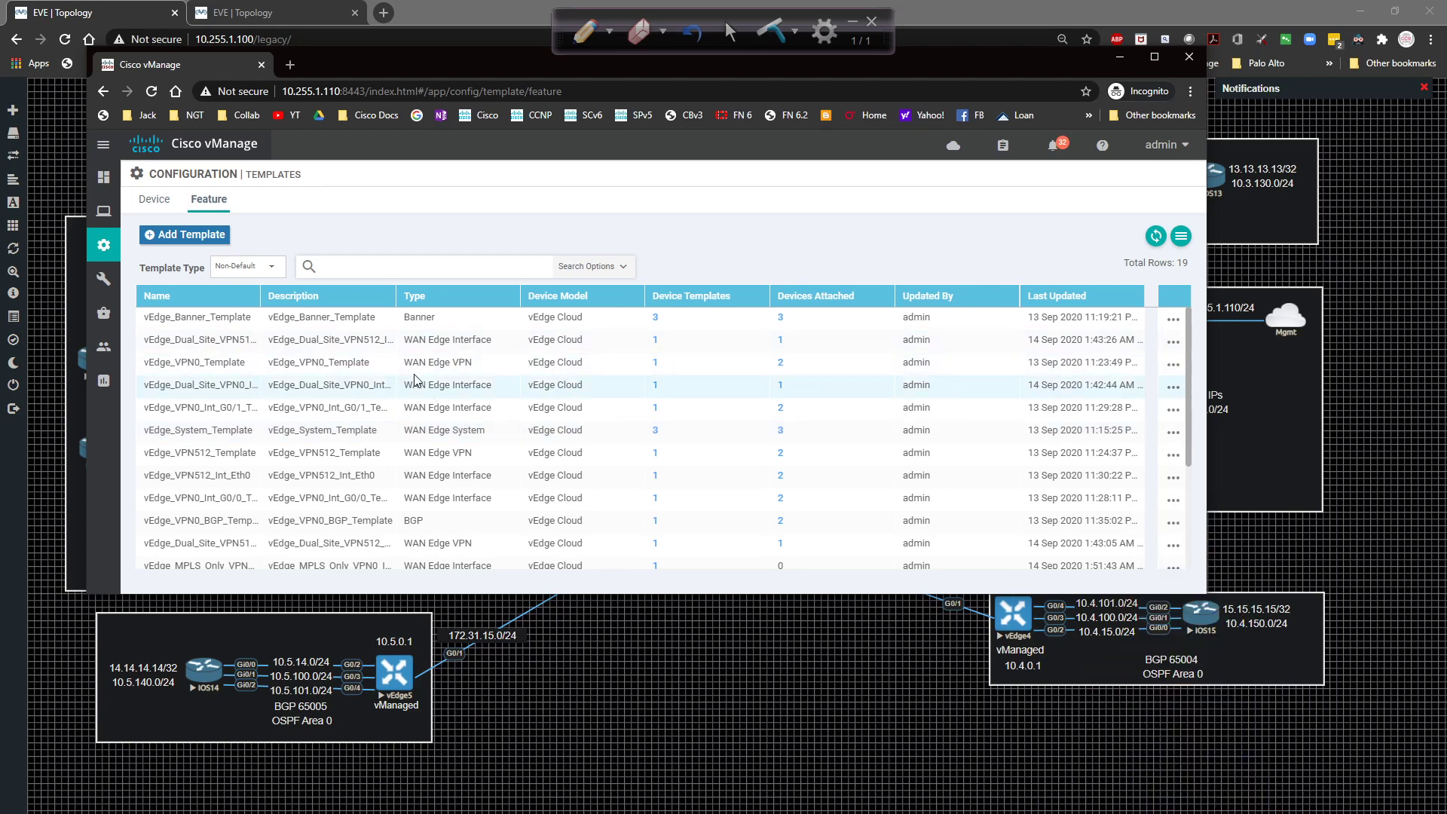
# Go to the device templates list and attach vEdge5 to the MPLS-only device template.
pyautogui.moveTo(260, 292); pyautogui.dragTo(323, 285)
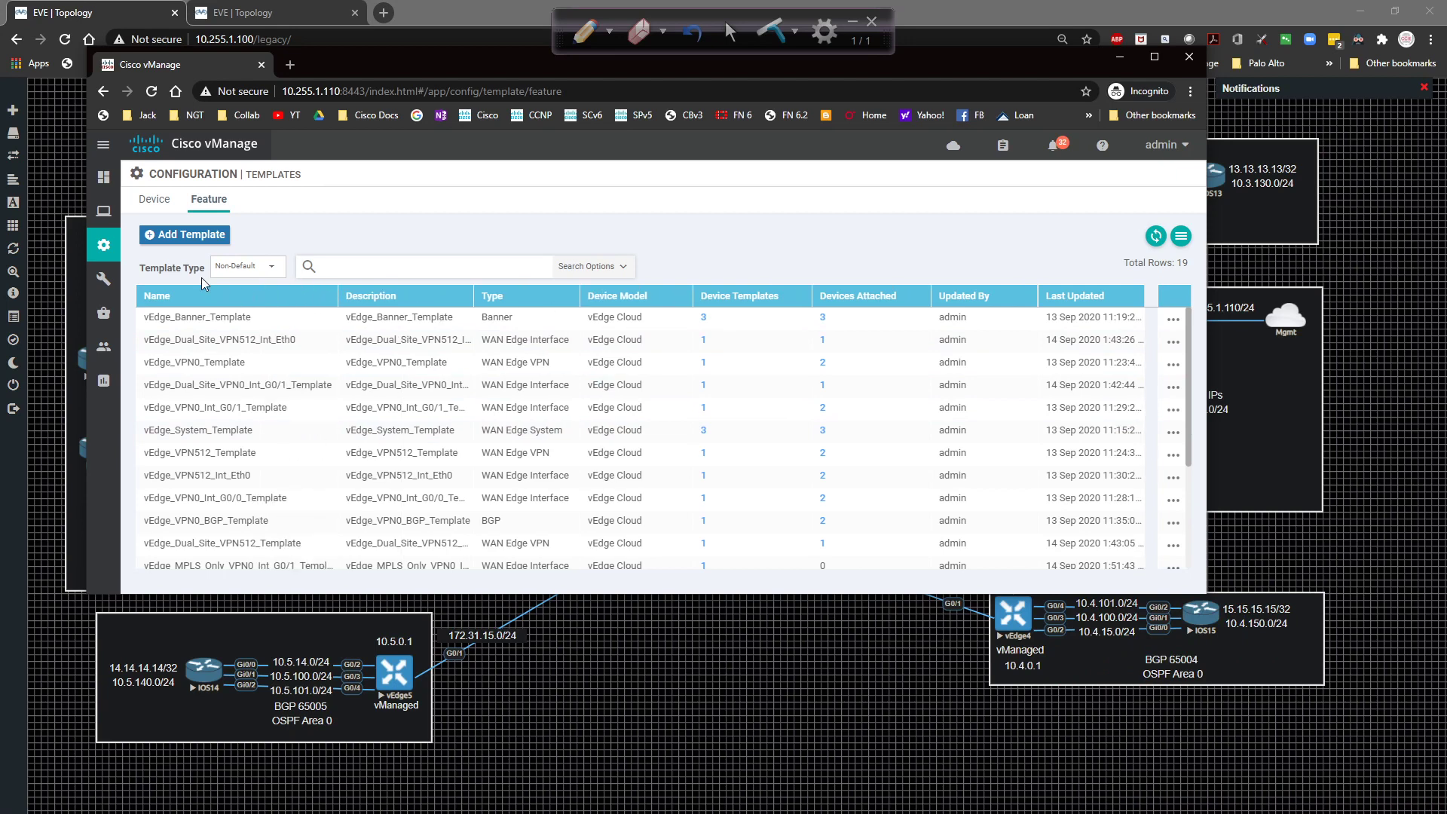
pyautogui.click(155, 199)
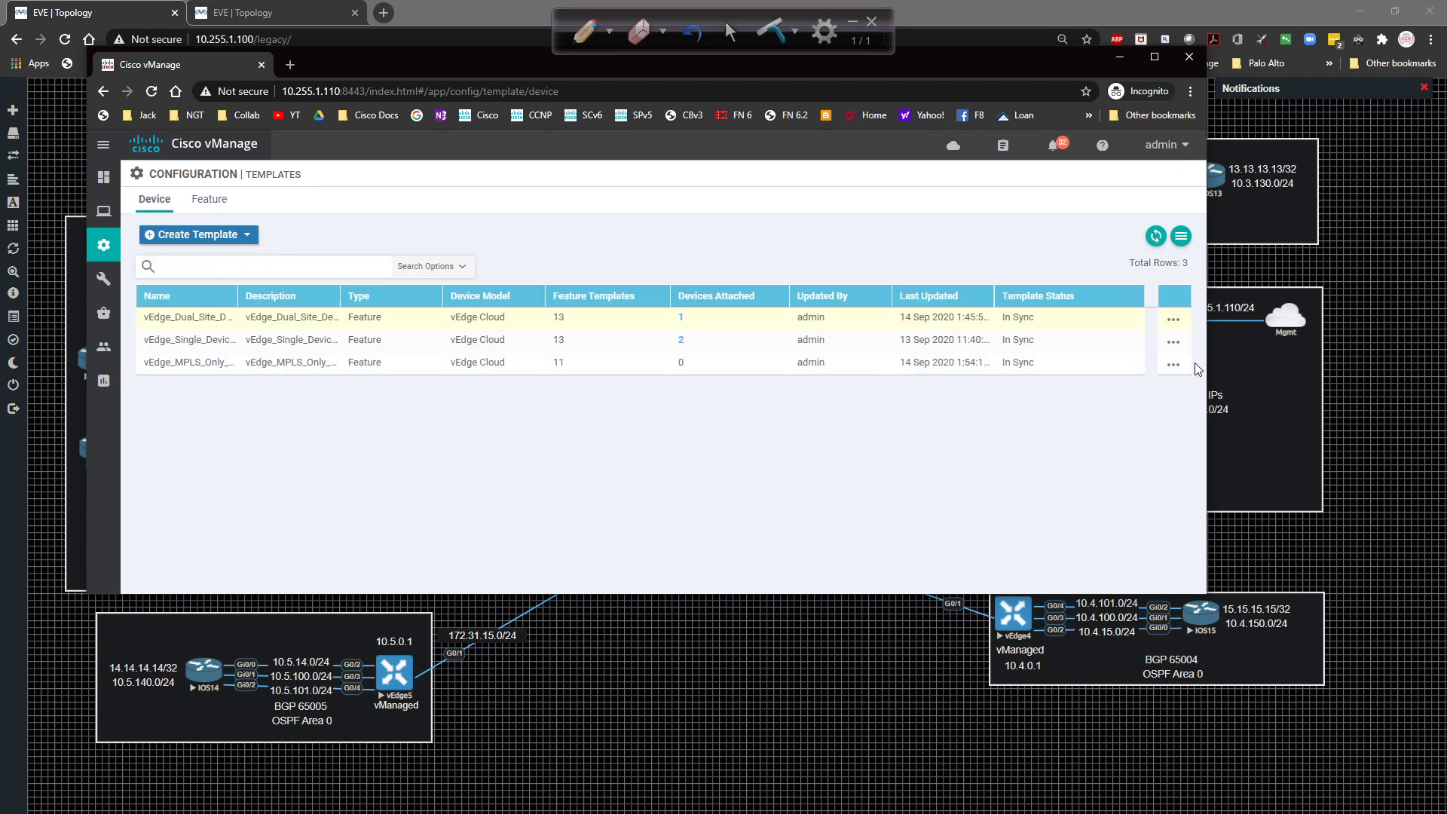
pyautogui.click(1173, 364)
pyautogui.click(1123, 474)
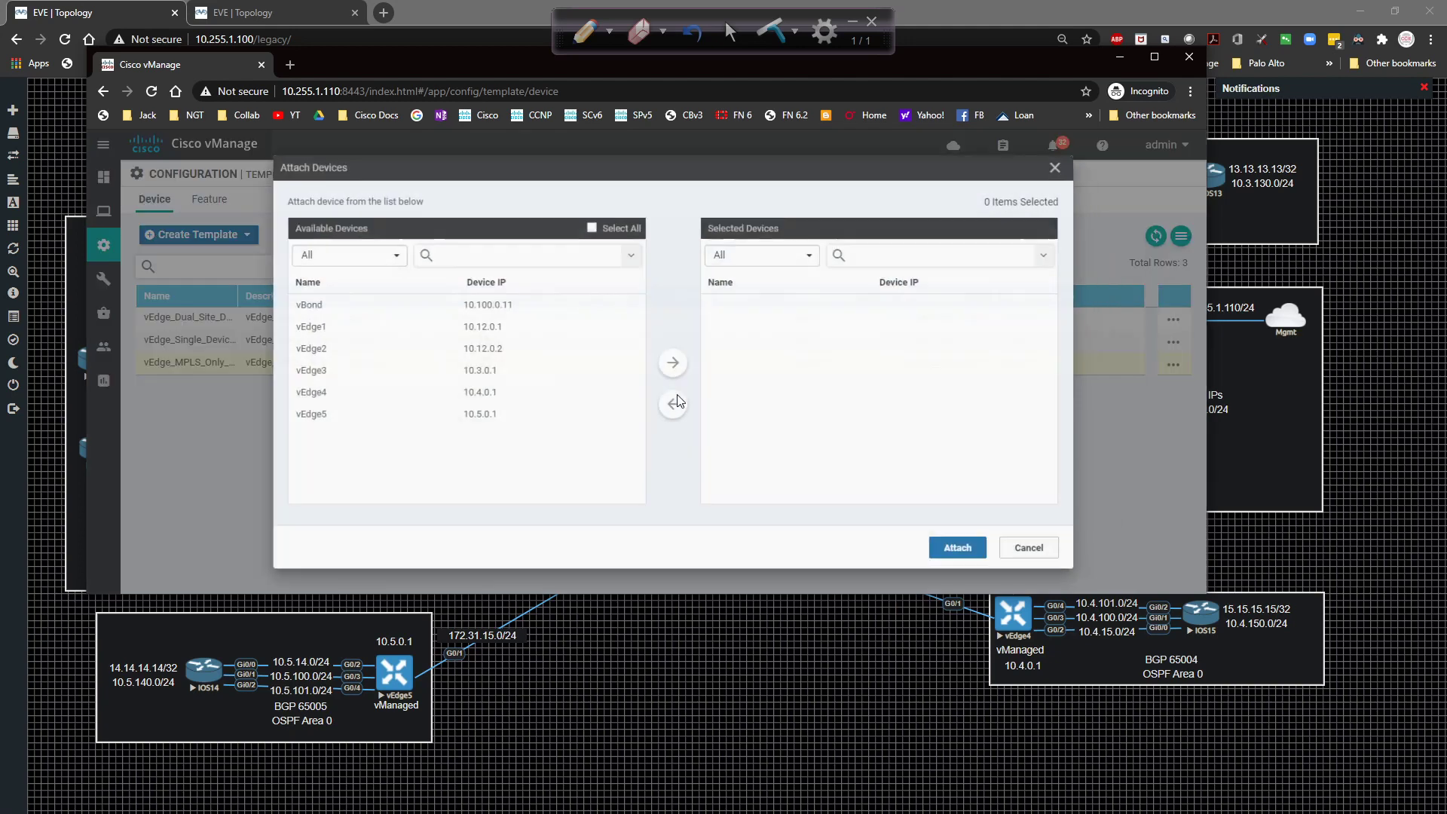
pyautogui.click(331, 415)
pyautogui.click(646, 362)
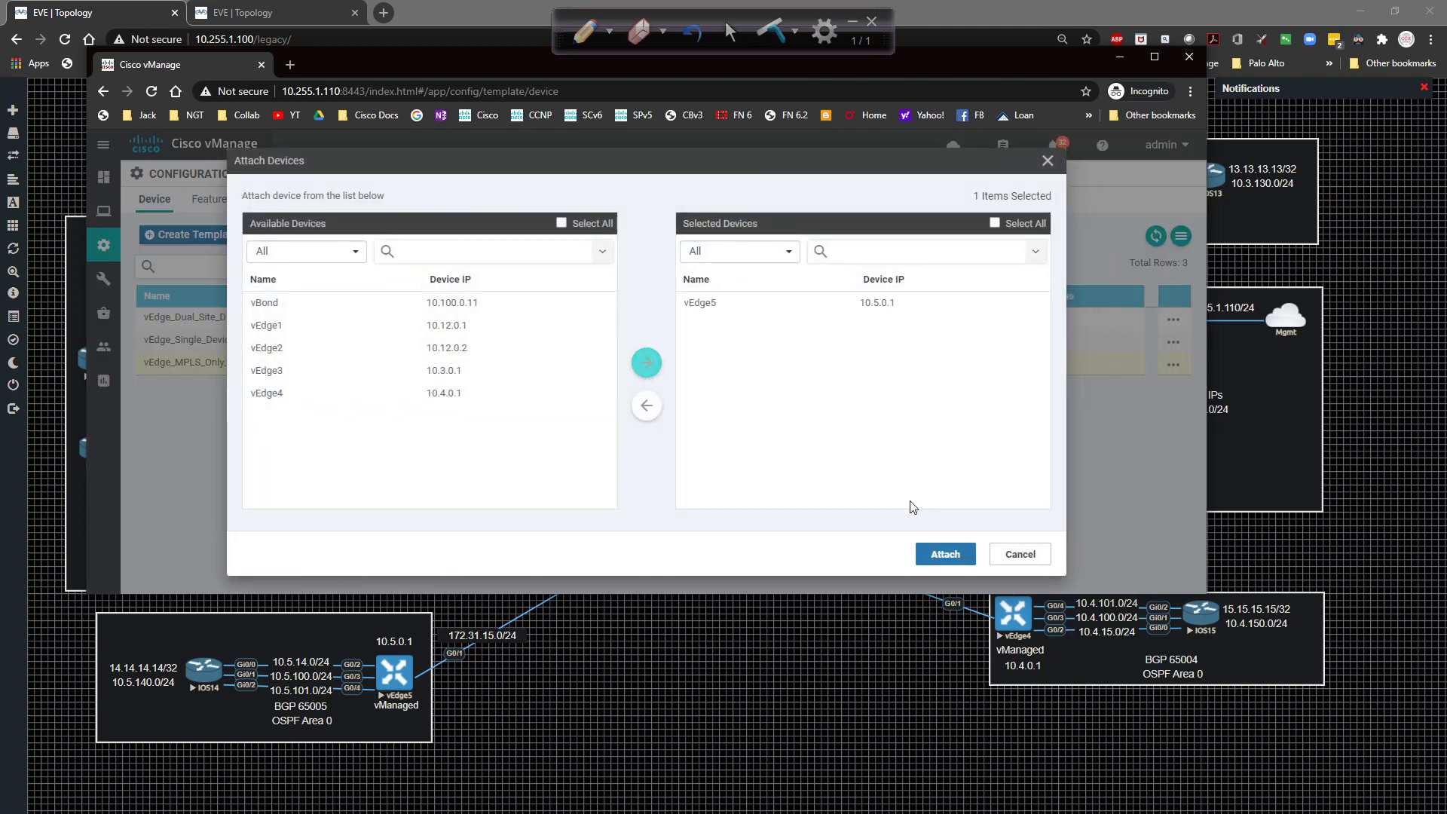
pyautogui.click(944, 554)
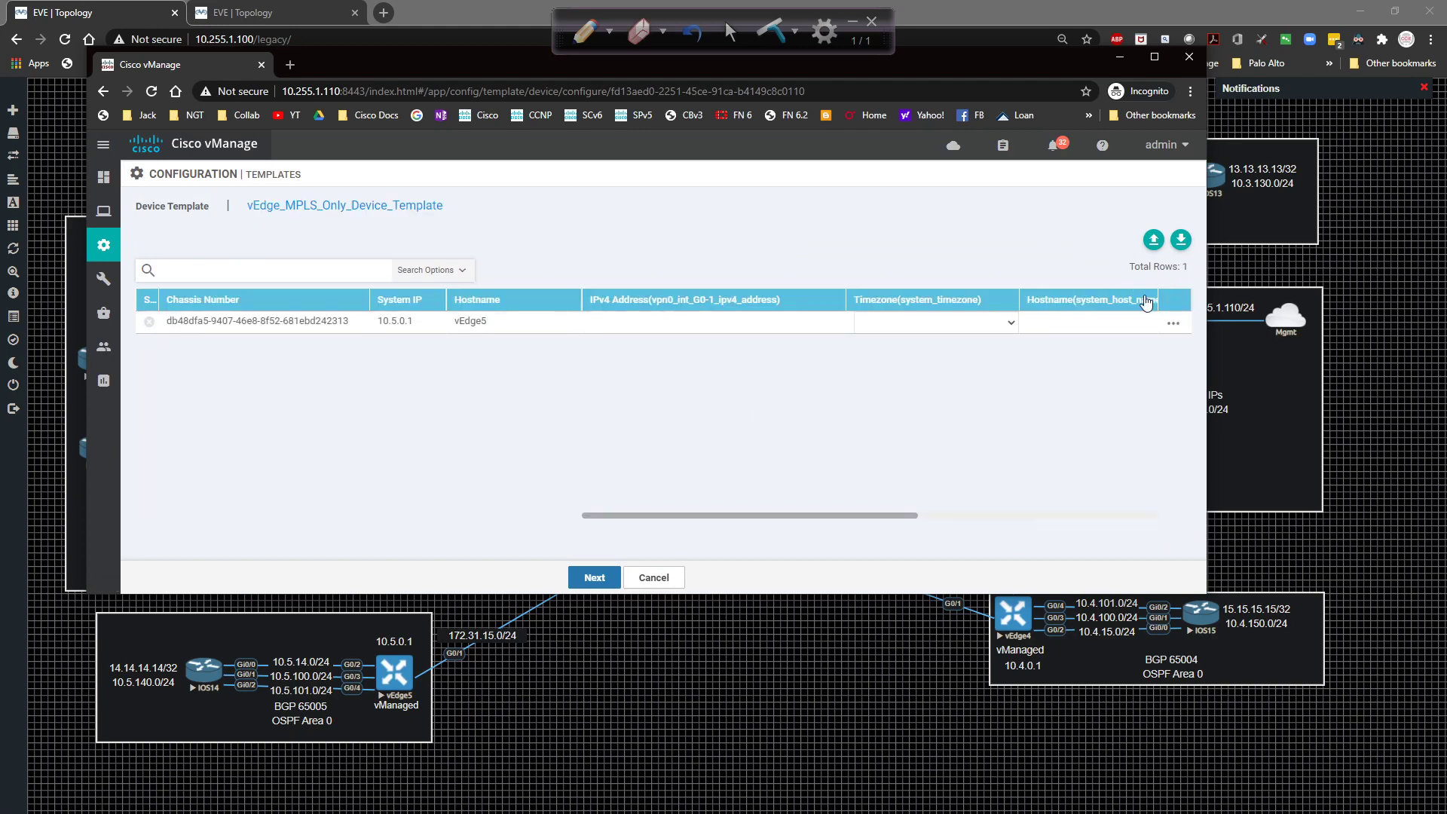
# Leave vEdge5's template variables unchanged and cancel the attachment, confirming with OK.
pyautogui.click(1173, 324)
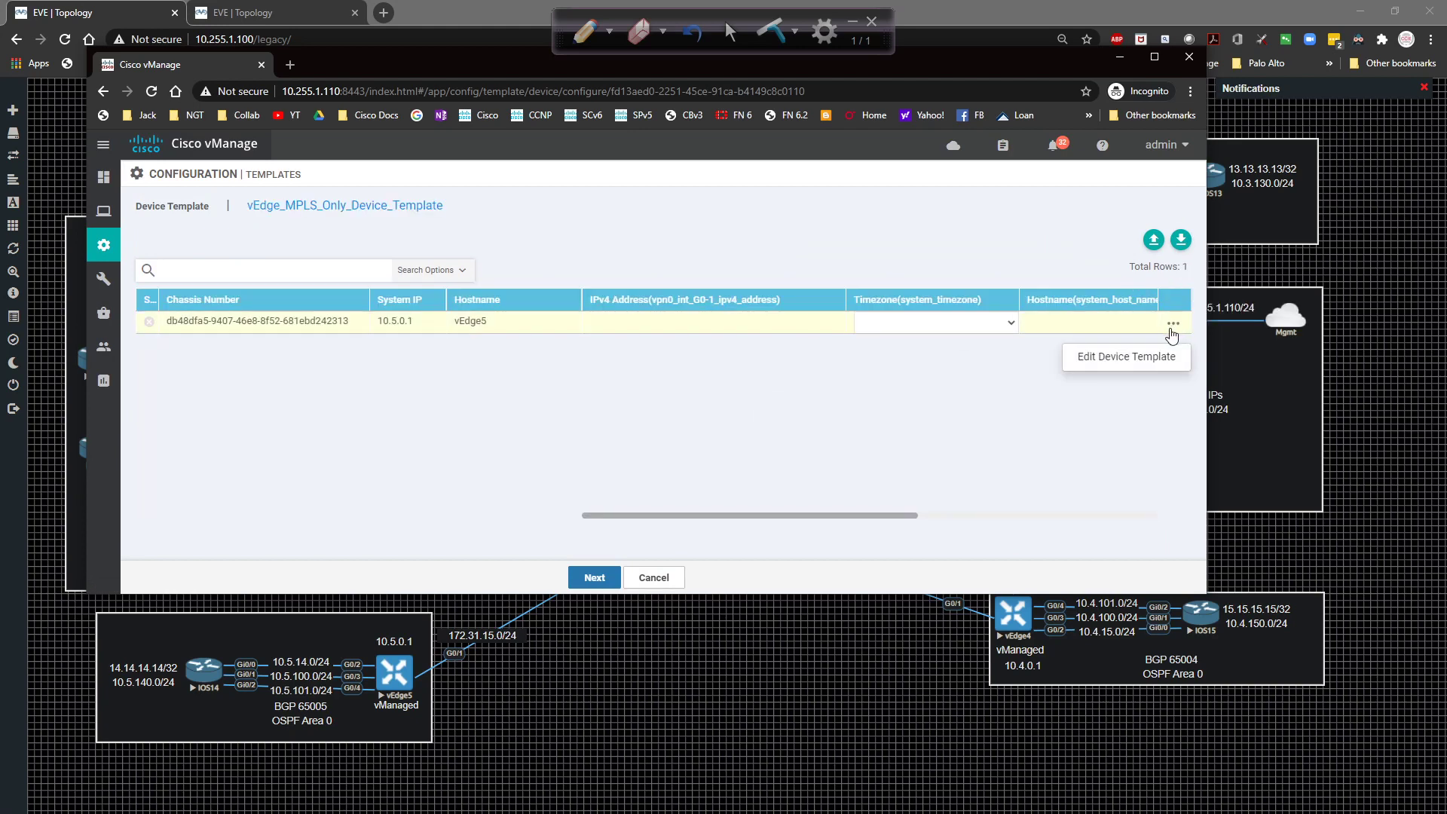
pyautogui.click(1128, 361)
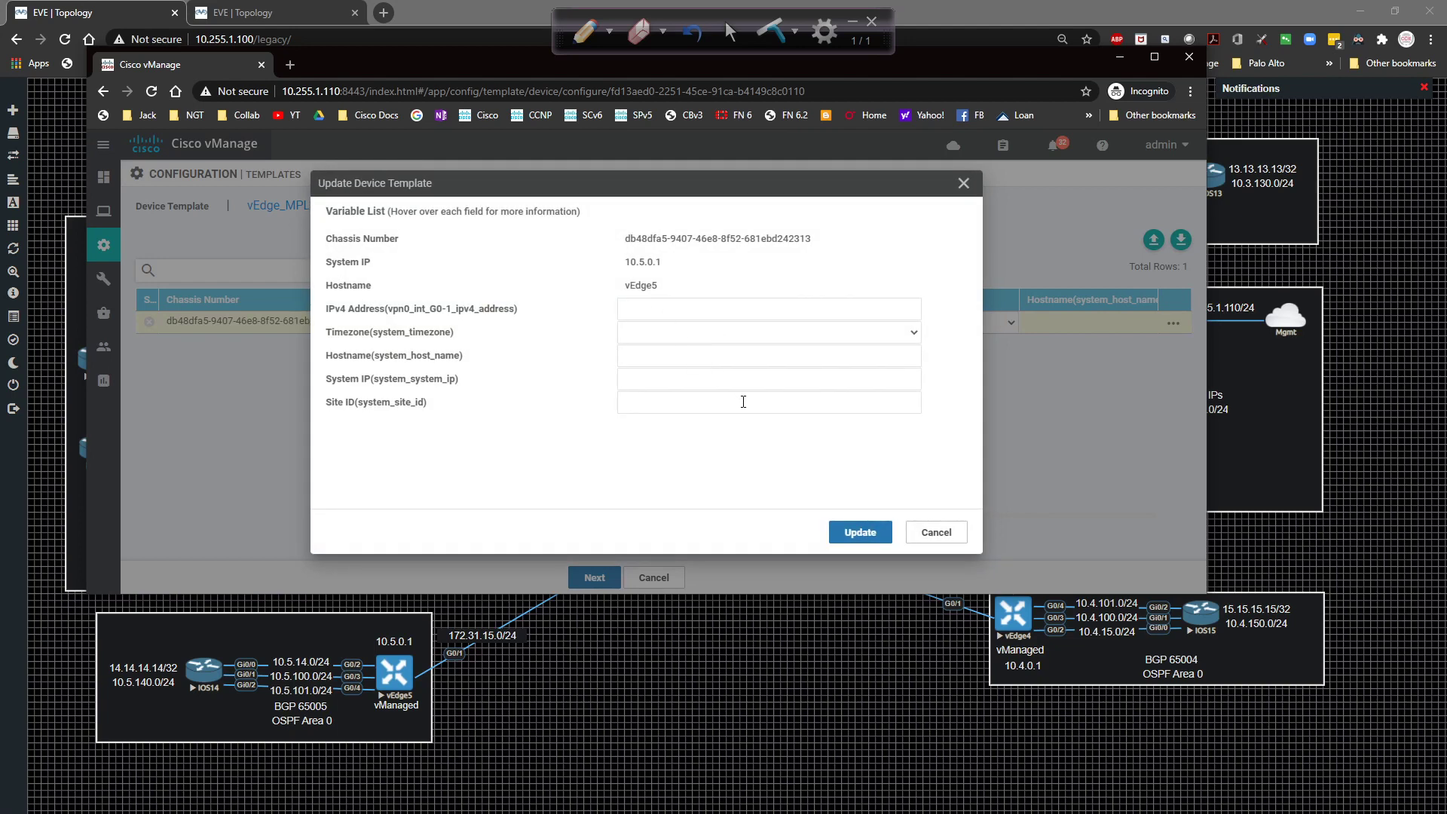
pyautogui.click(942, 532)
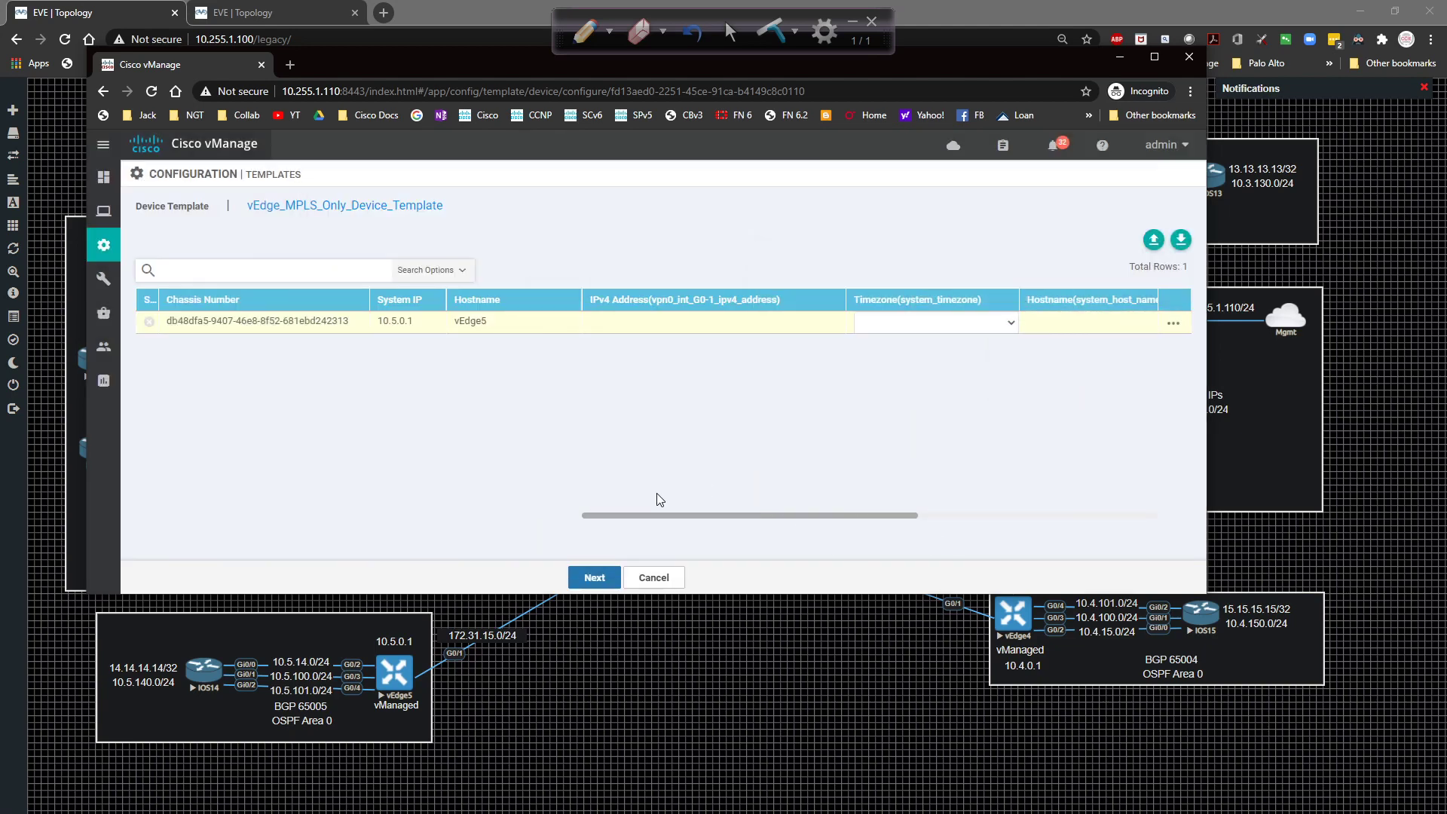
pyautogui.click(653, 578)
pyautogui.click(753, 413)
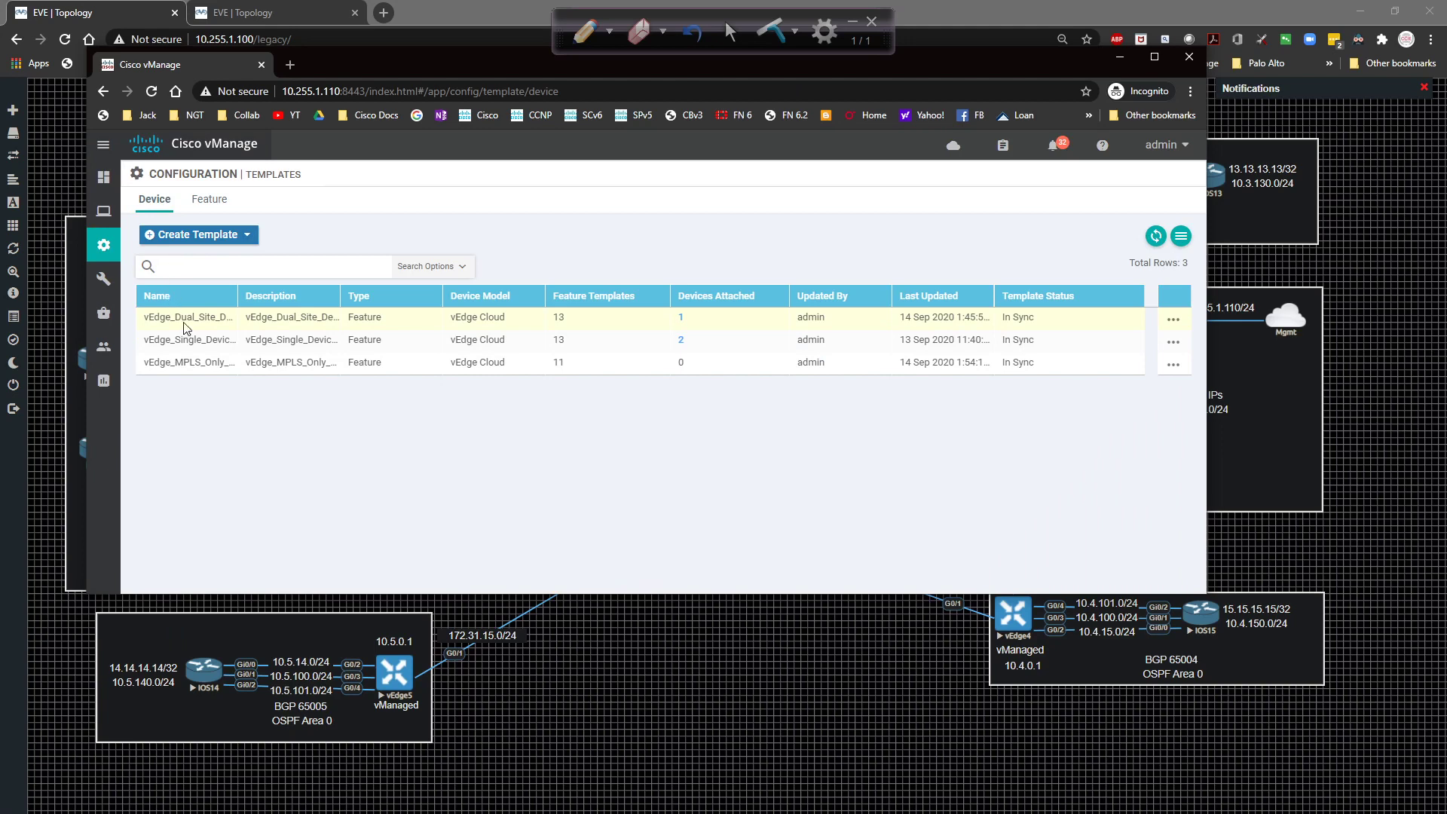
# Edit vEdge_MPLS_Only, add vEdge_MPLS_Only_VPN0_BGP_Template as the VPN 0 BGP template, and update.
pyautogui.click(1164, 366)
pyautogui.click(1108, 393)
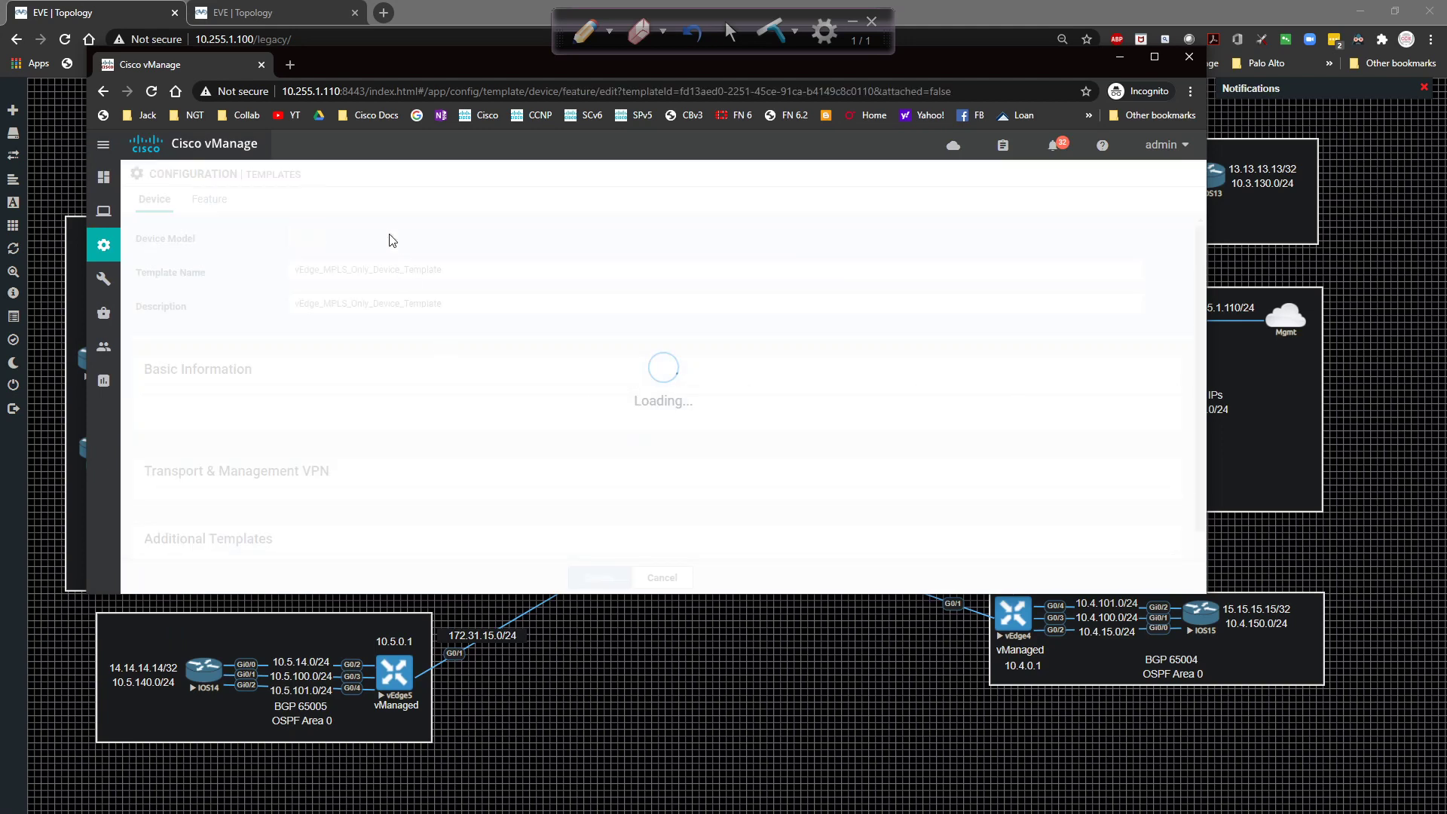
pyautogui.scroll(-3, 507, 362)
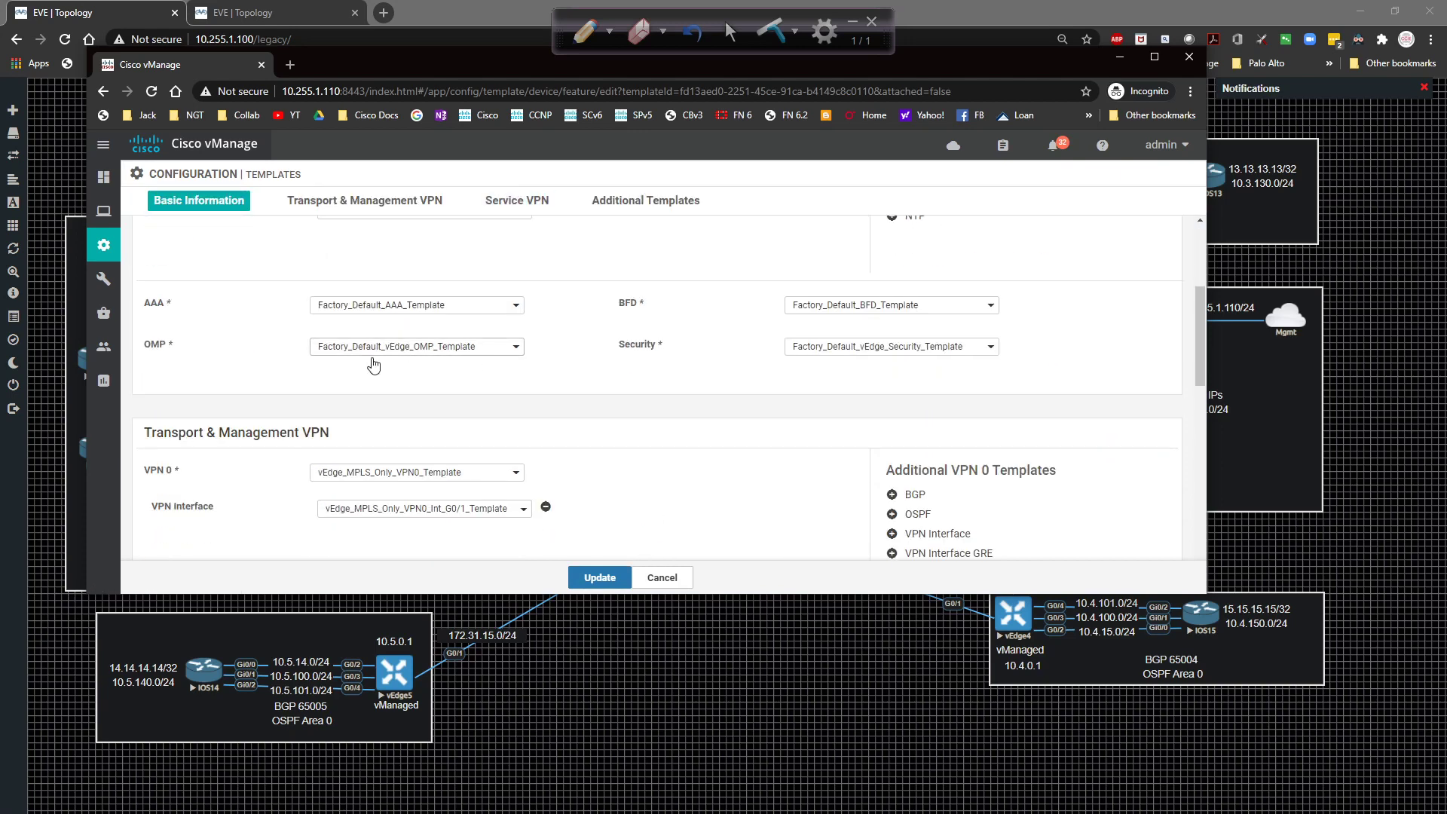
pyautogui.scroll(-2, 430, 388)
pyautogui.click(914, 344)
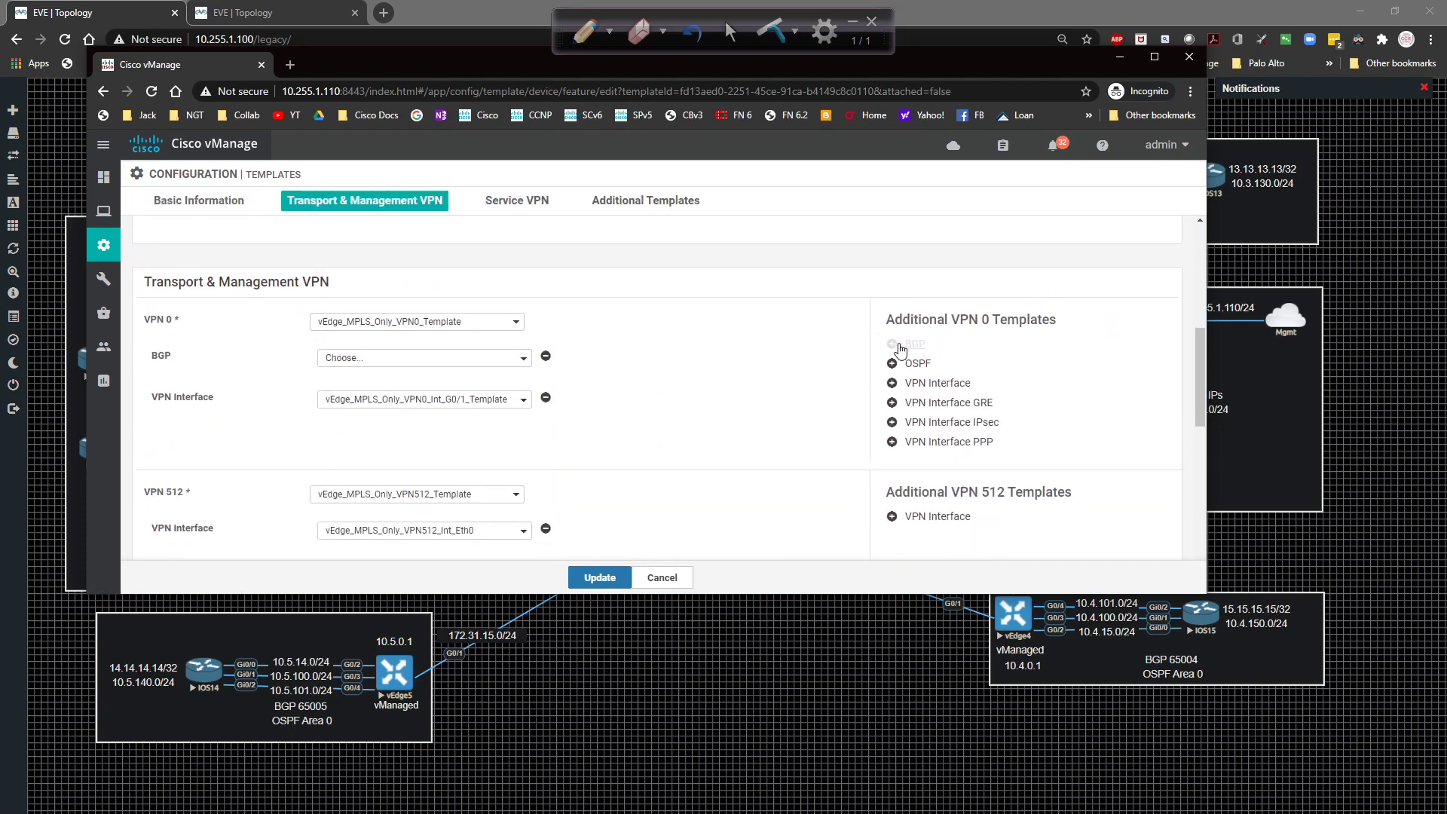
pyautogui.click(384, 356)
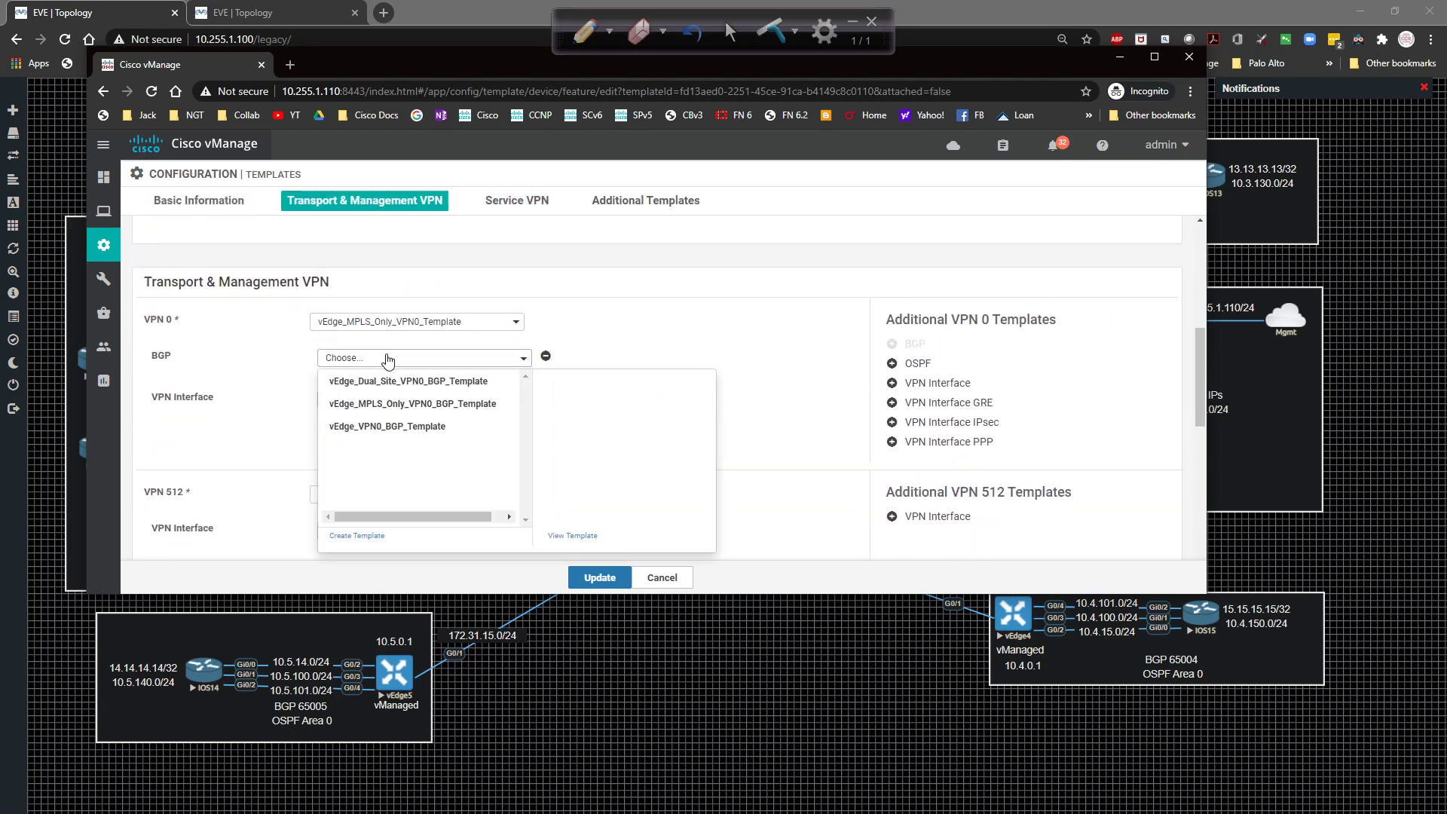
pyautogui.click(420, 405)
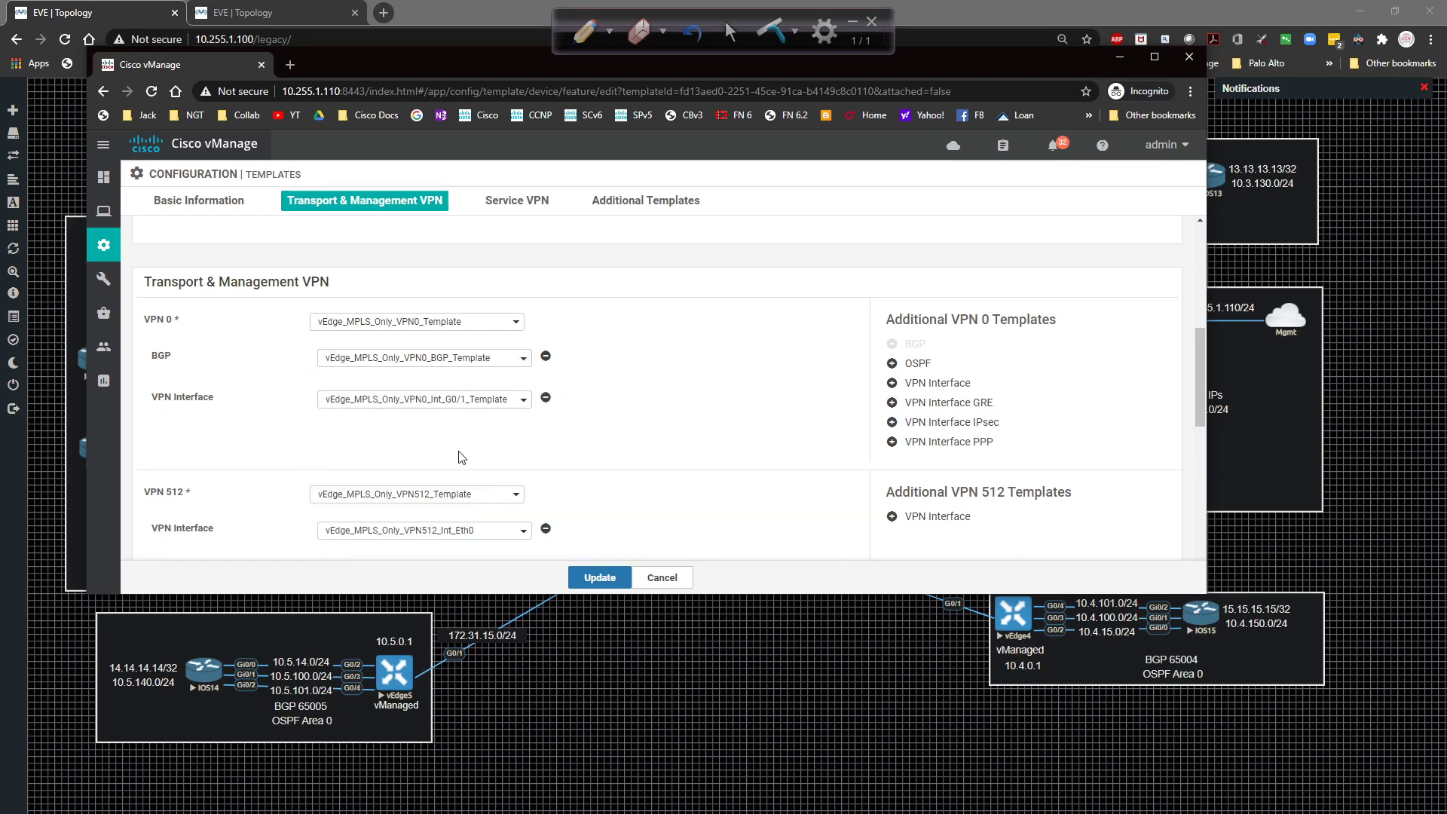
pyautogui.click(597, 579)
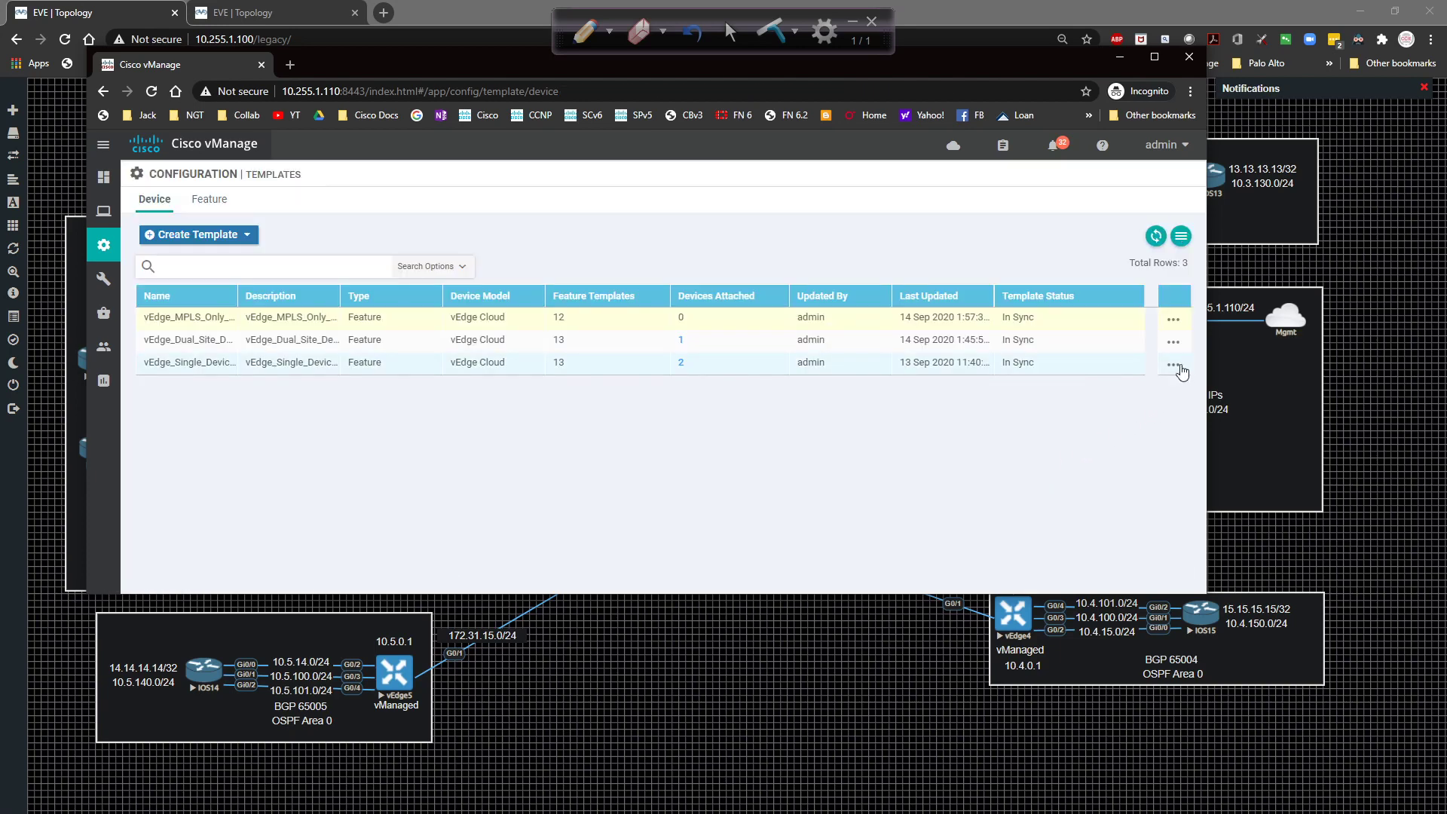
# Attach vEdge5 to the MPLS-only template and open its template variables for editing.
pyautogui.click(1174, 319)
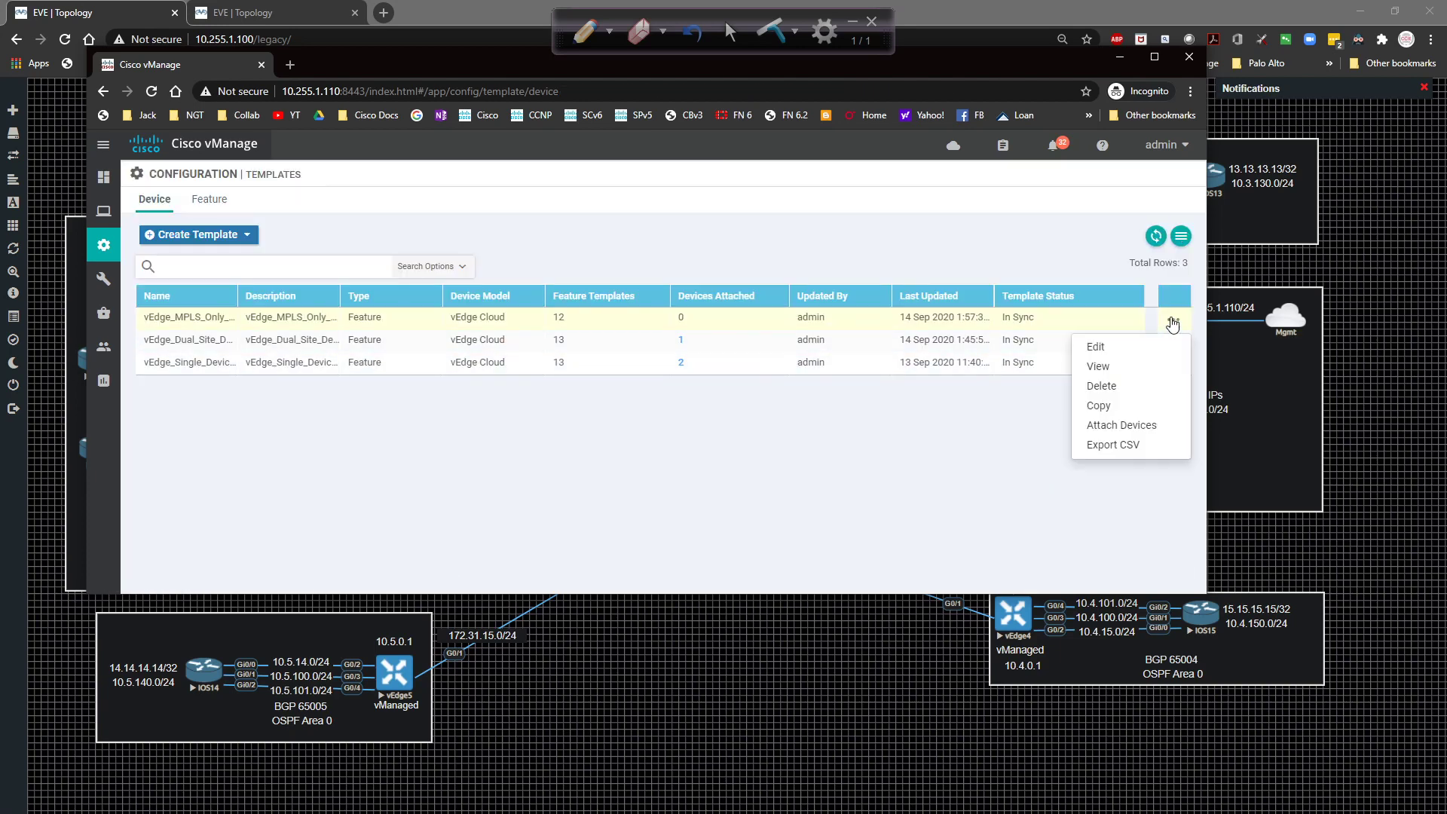
pyautogui.click(1123, 425)
pyautogui.click(300, 419)
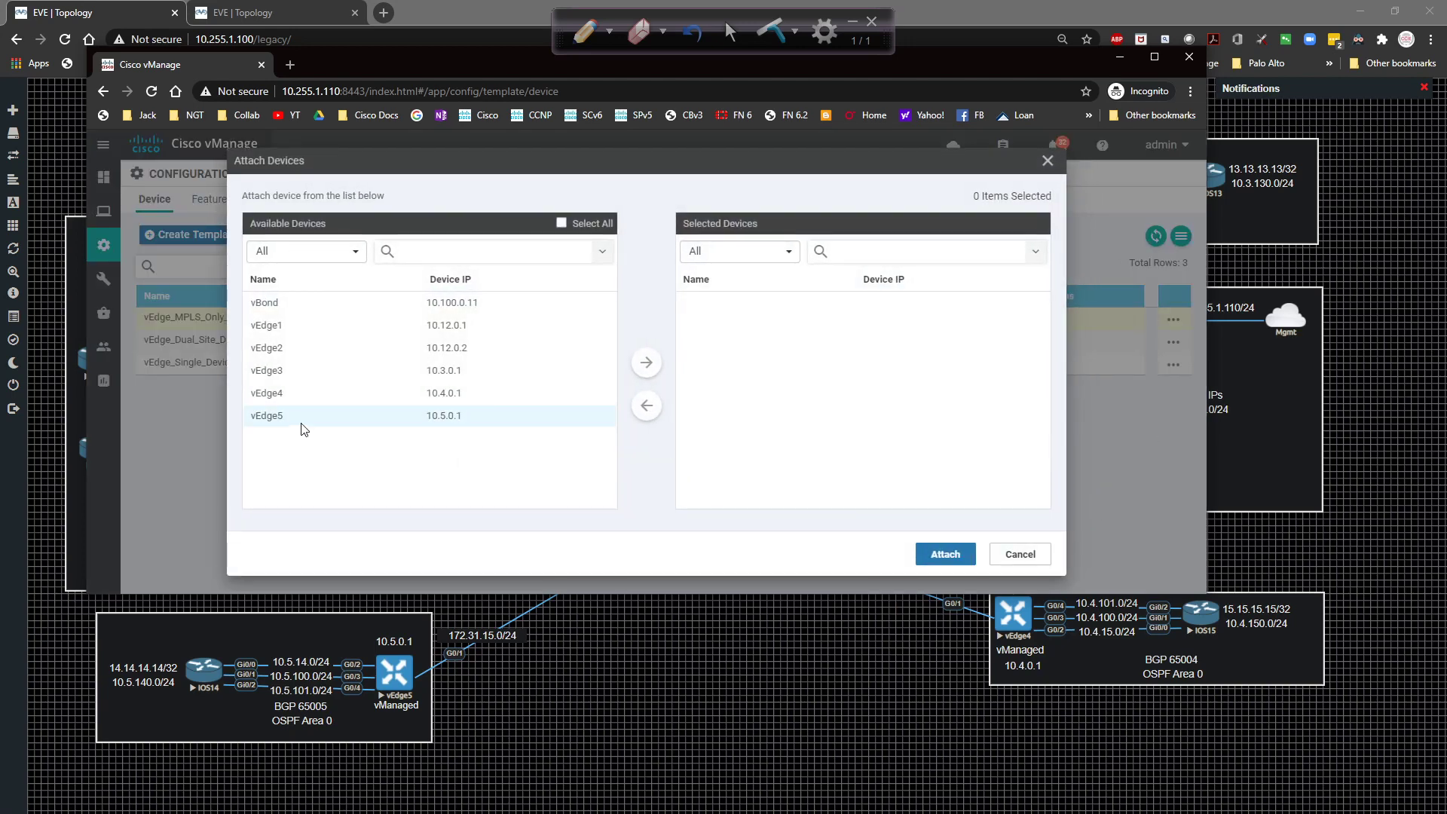
pyautogui.click(645, 365)
pyautogui.click(940, 554)
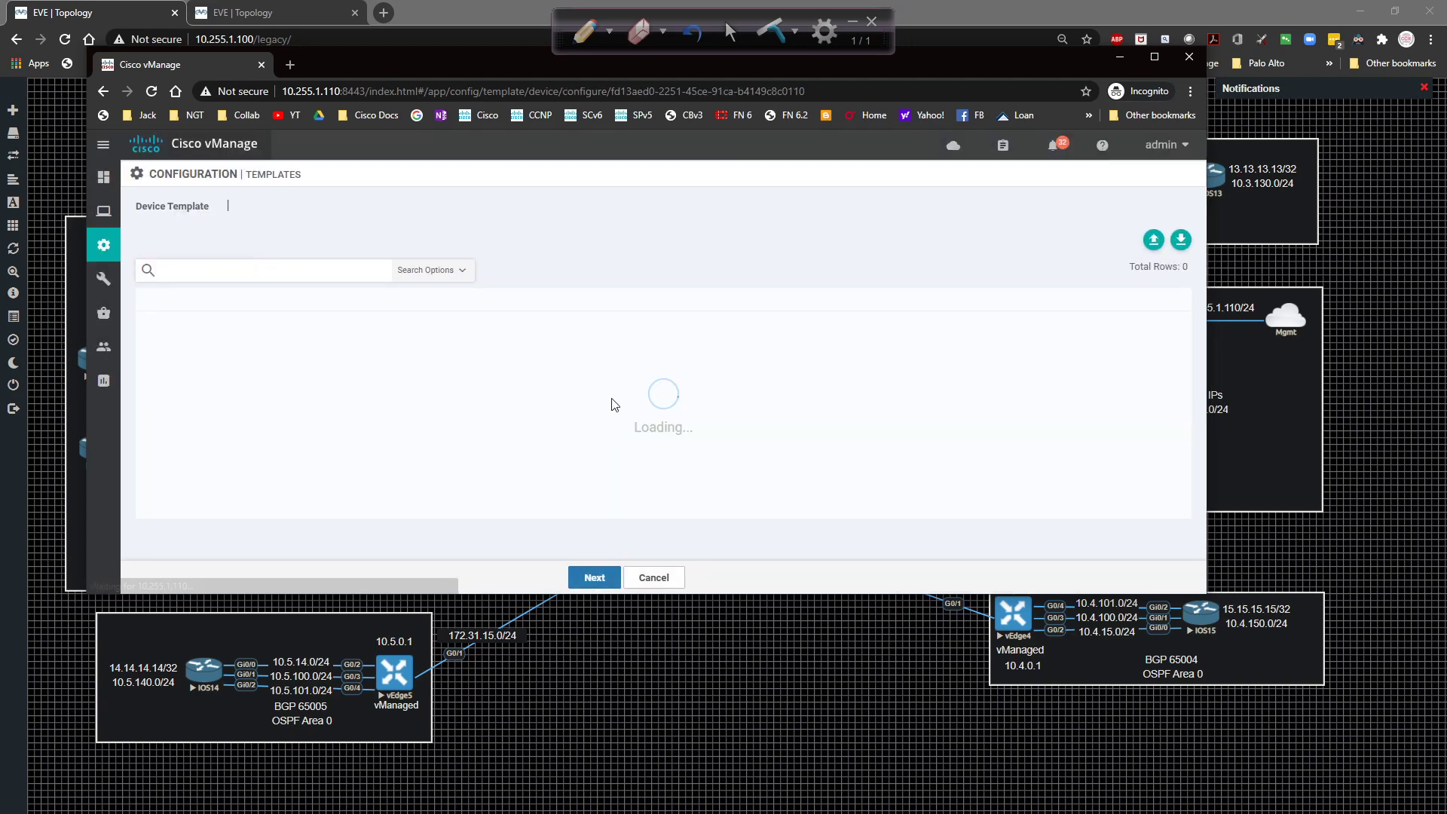
pyautogui.click(1174, 326)
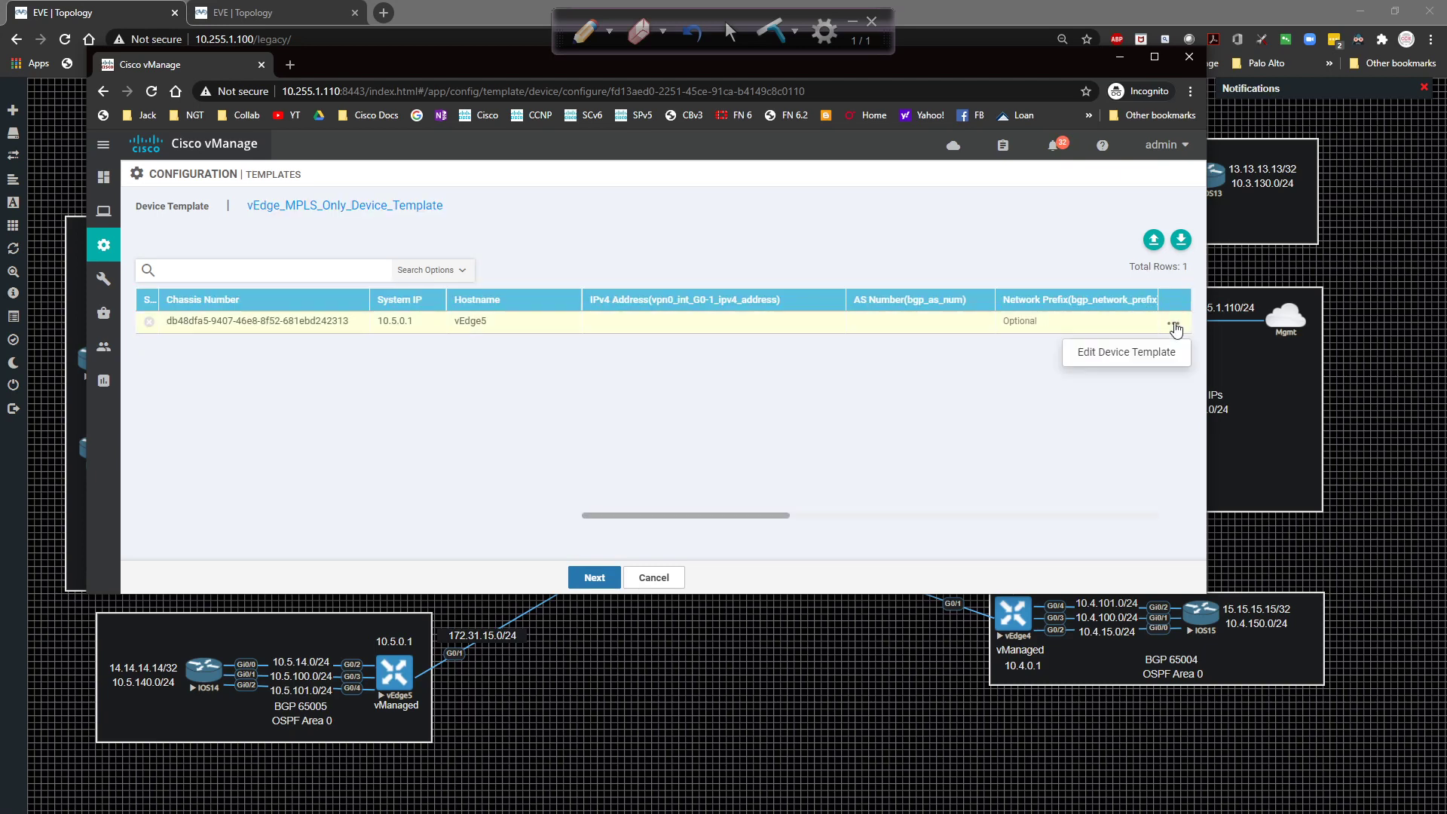
pyautogui.click(1126, 352)
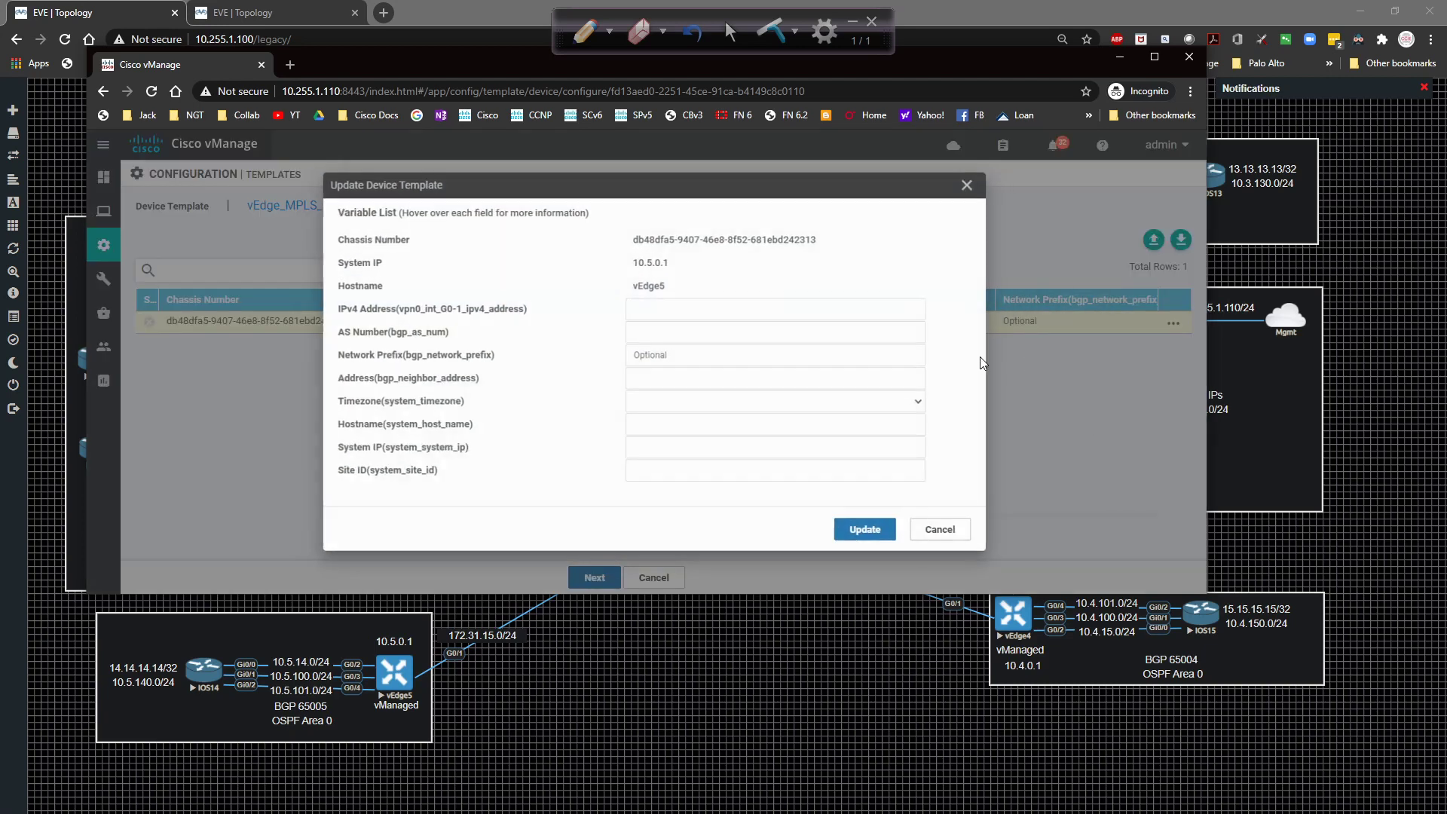
# Enter the interface IPv4 address, BGP AS 6500, network 172.31.15.0/24 and the BGP neighbor address.
pyautogui.click(641, 304)
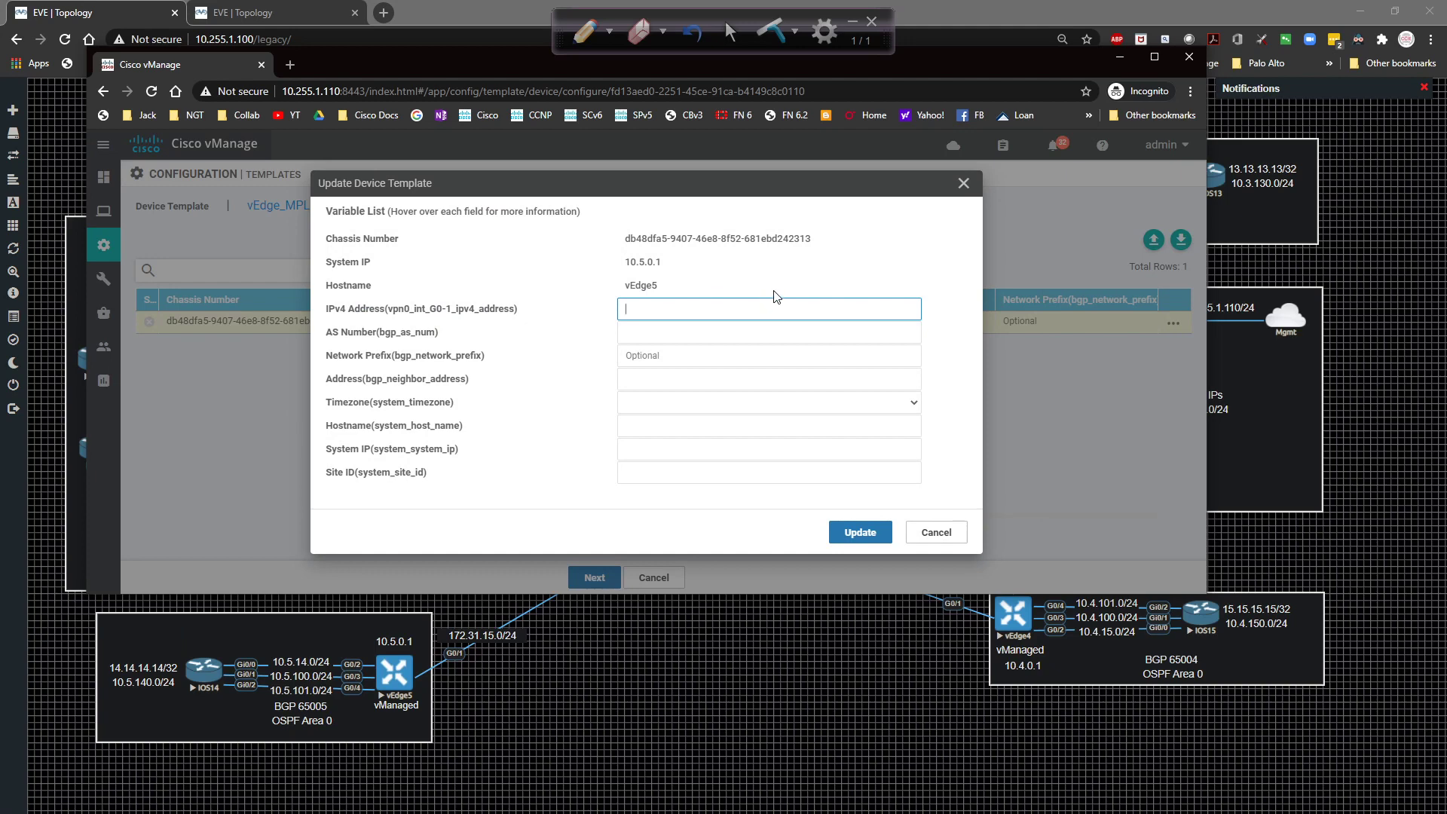
pyautogui.write('172.31.15.2/24')
pyautogui.press('Tab')
pyautogui.write('65')
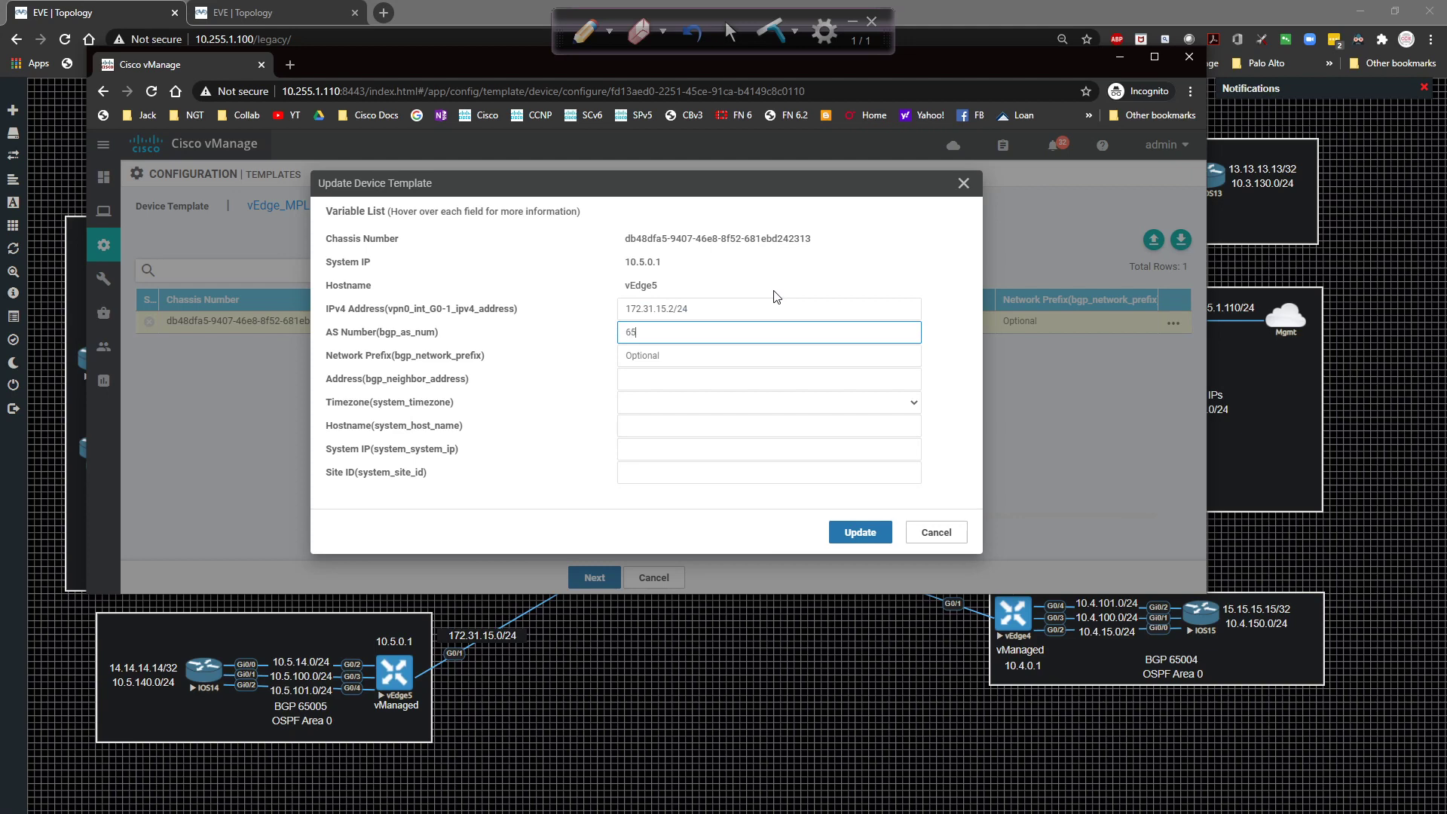
pyautogui.write('005')
pyautogui.press('Tab')
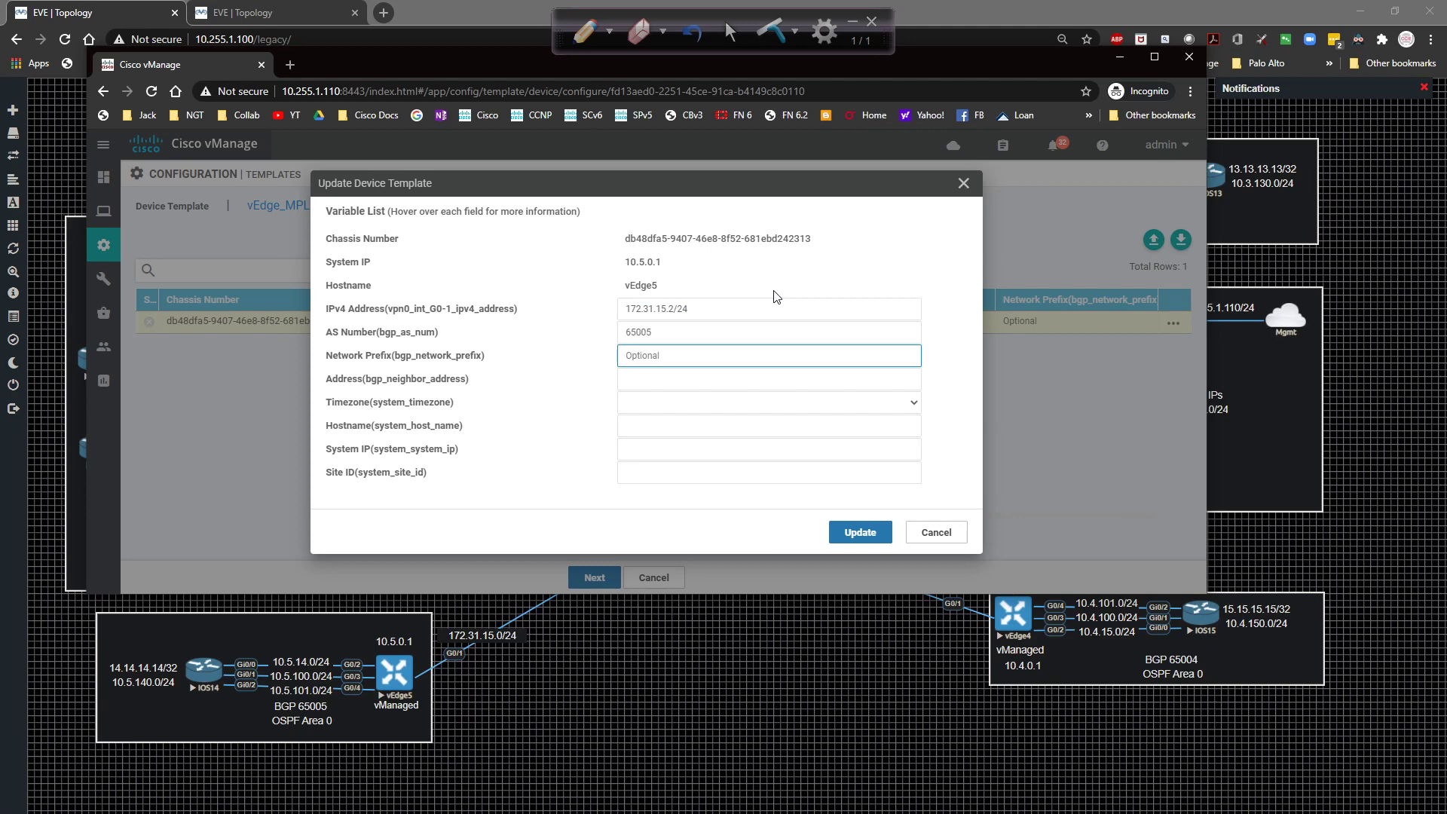
pyautogui.write('172.31.15.0/24')
pyautogui.press('Tab')
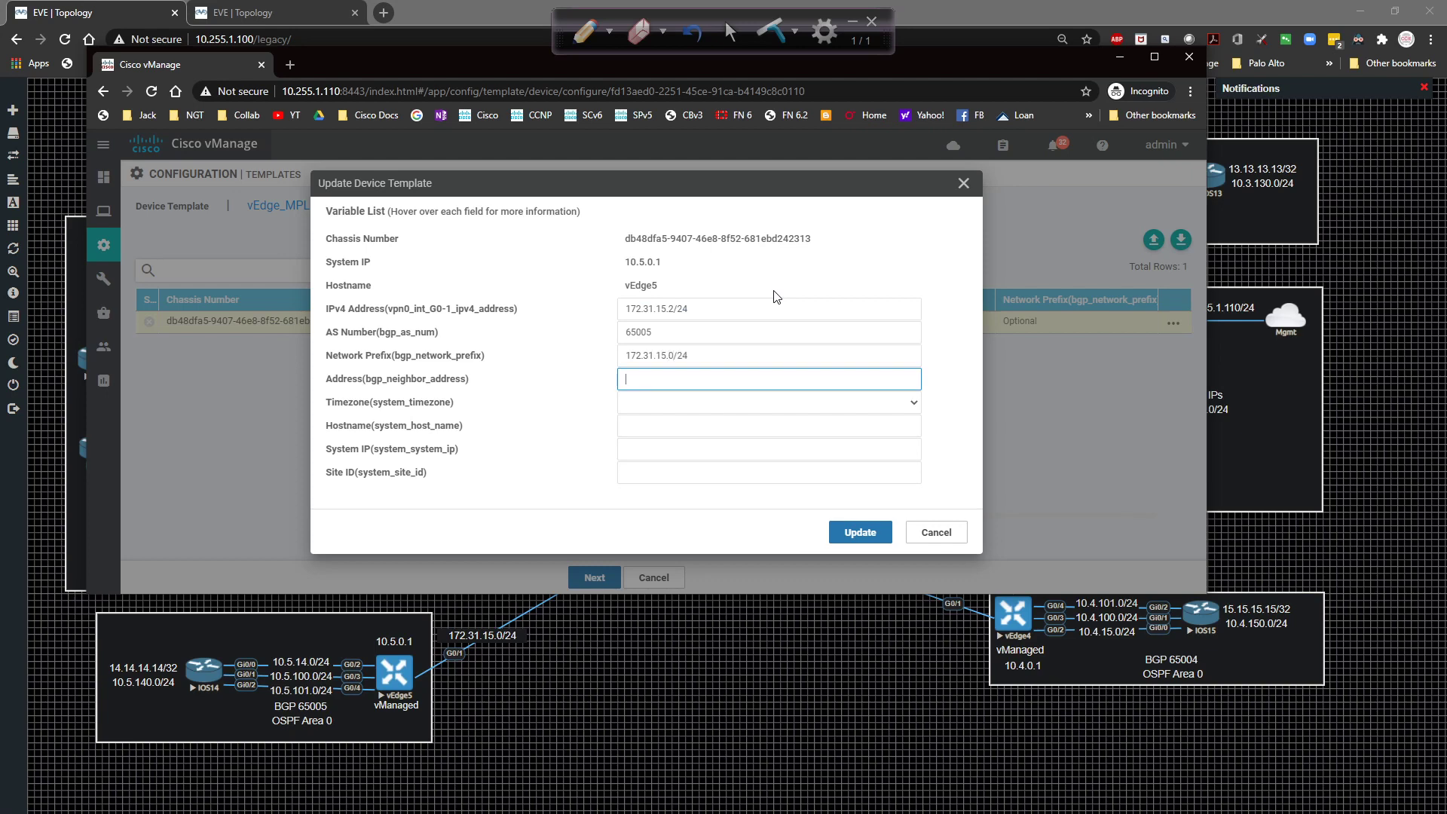
pyautogui.write('172.31.15.1')
# Set the timezone to America/Phoenix.
pyautogui.press('Tab')
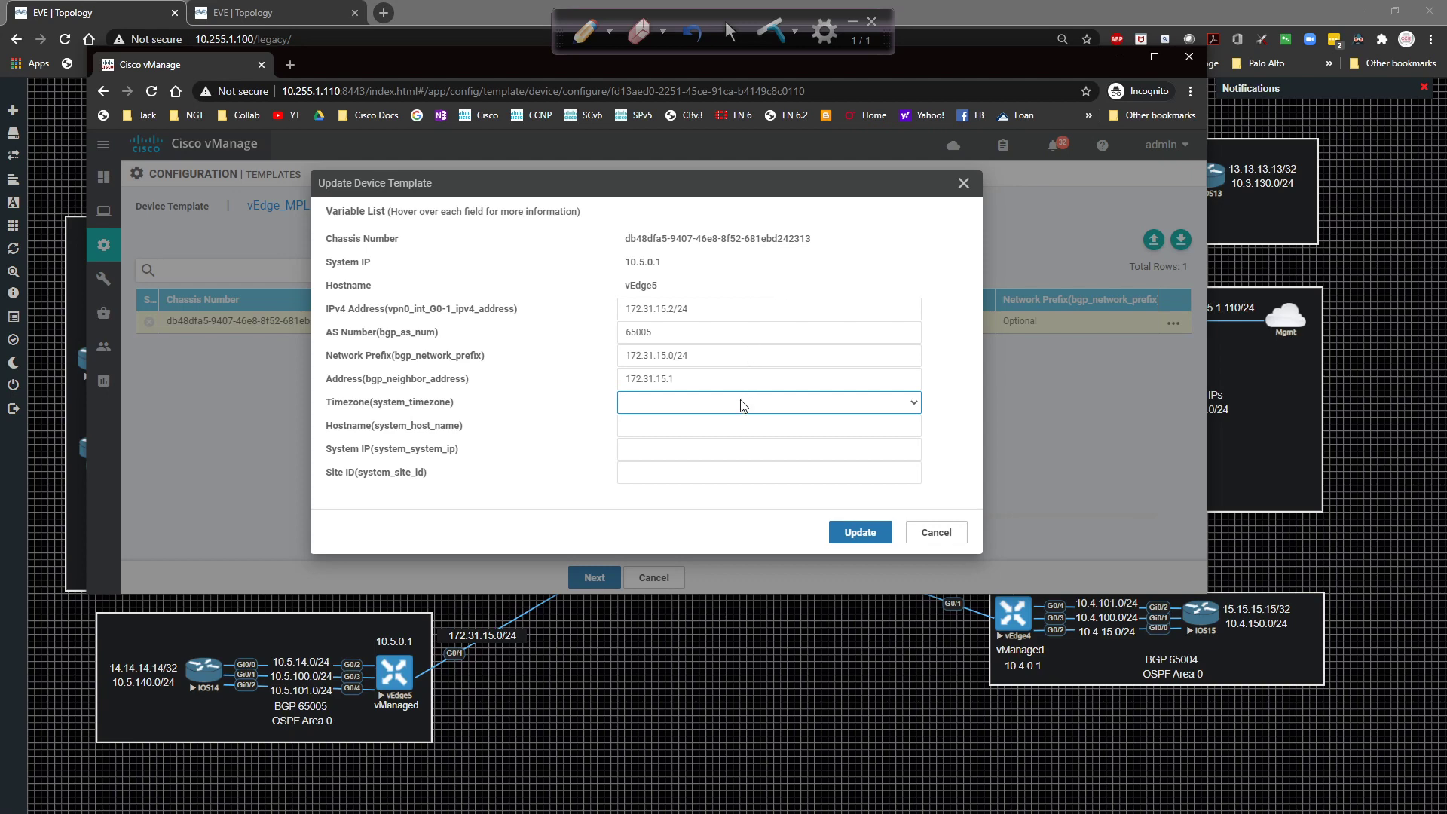
pyautogui.click(739, 402)
pyautogui.write('am')
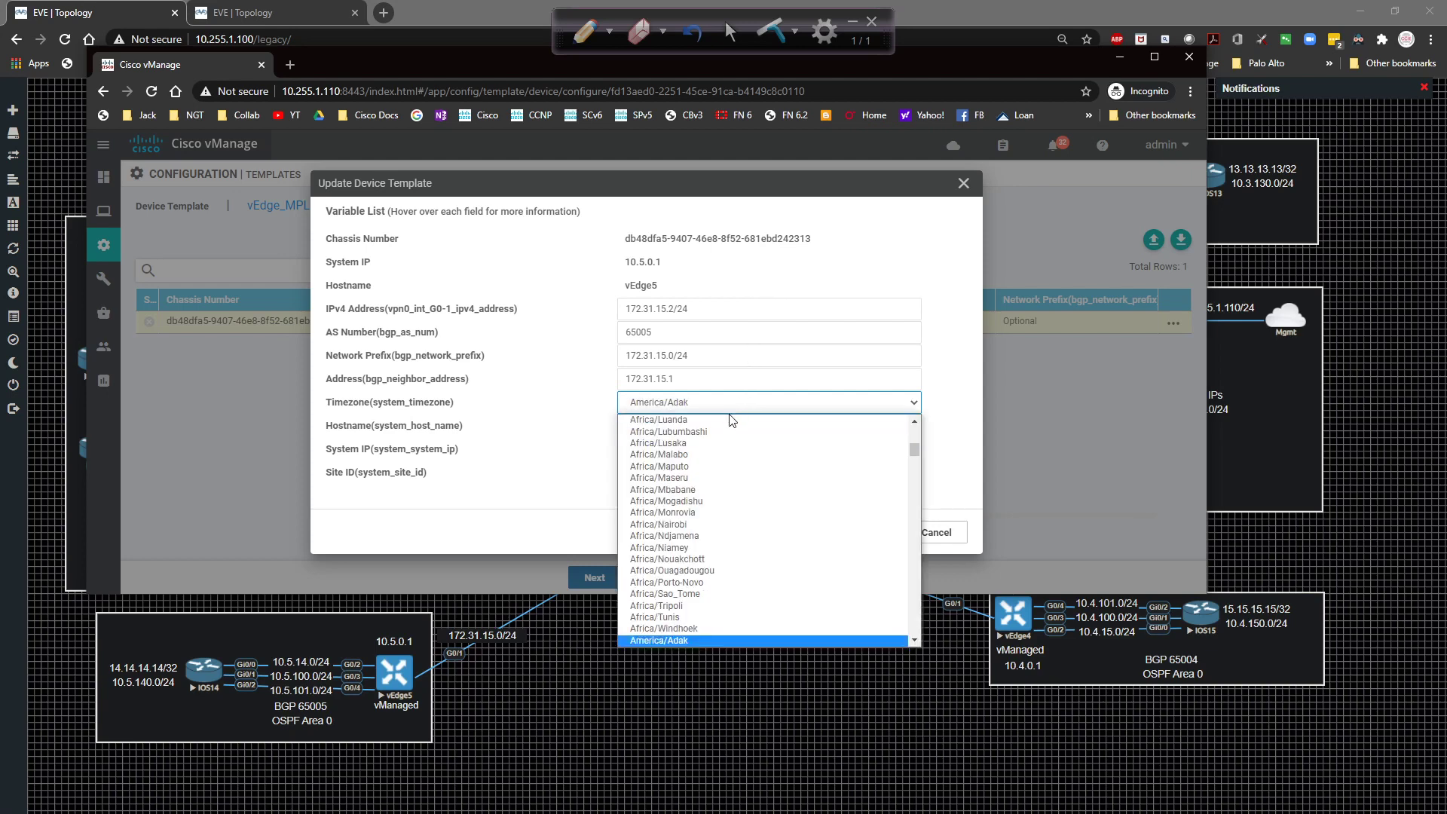
pyautogui.scroll(-3, 791, 450)
pyautogui.scroll(-8, 791, 450)
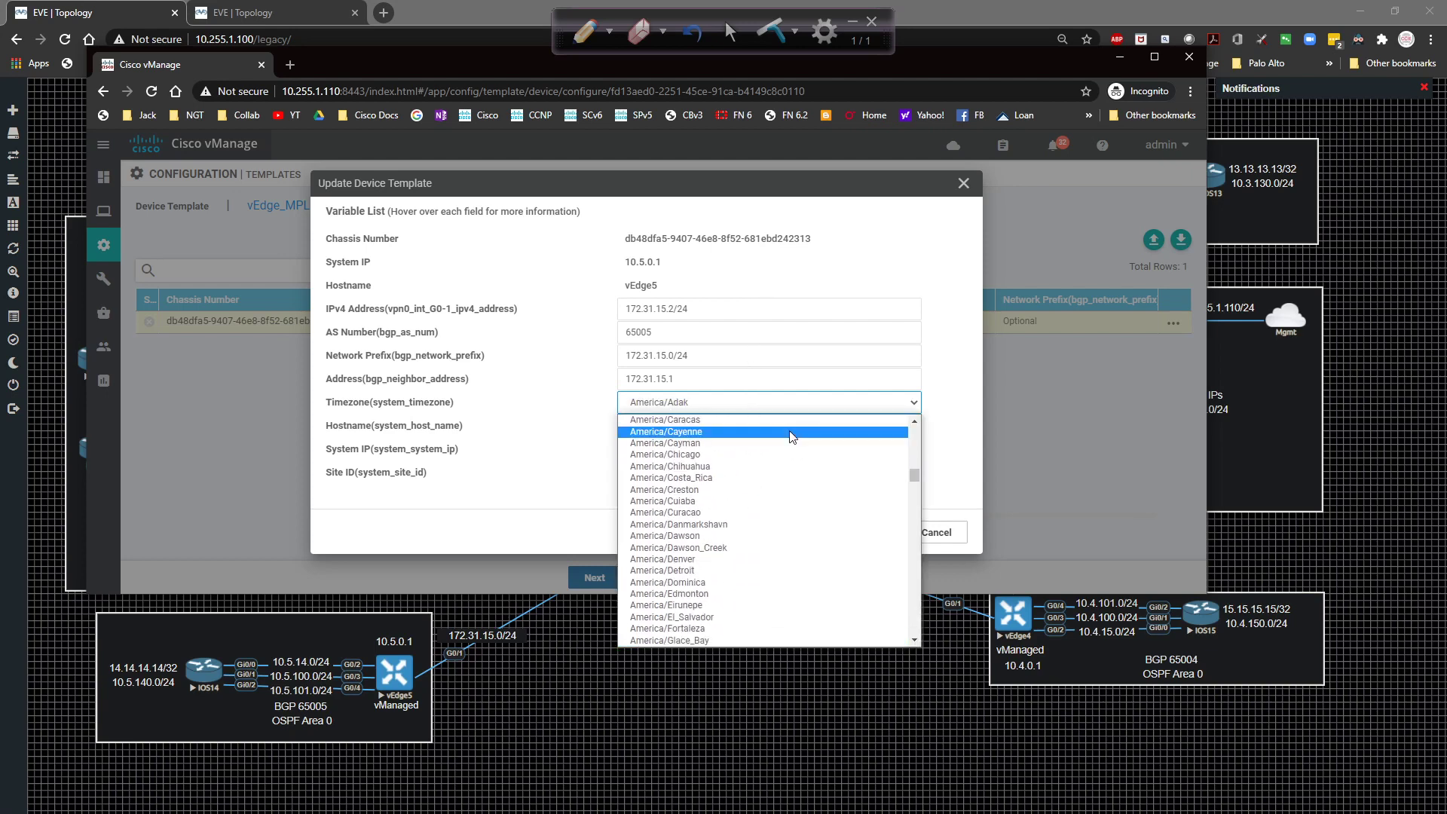
pyautogui.scroll(-5, 792, 437)
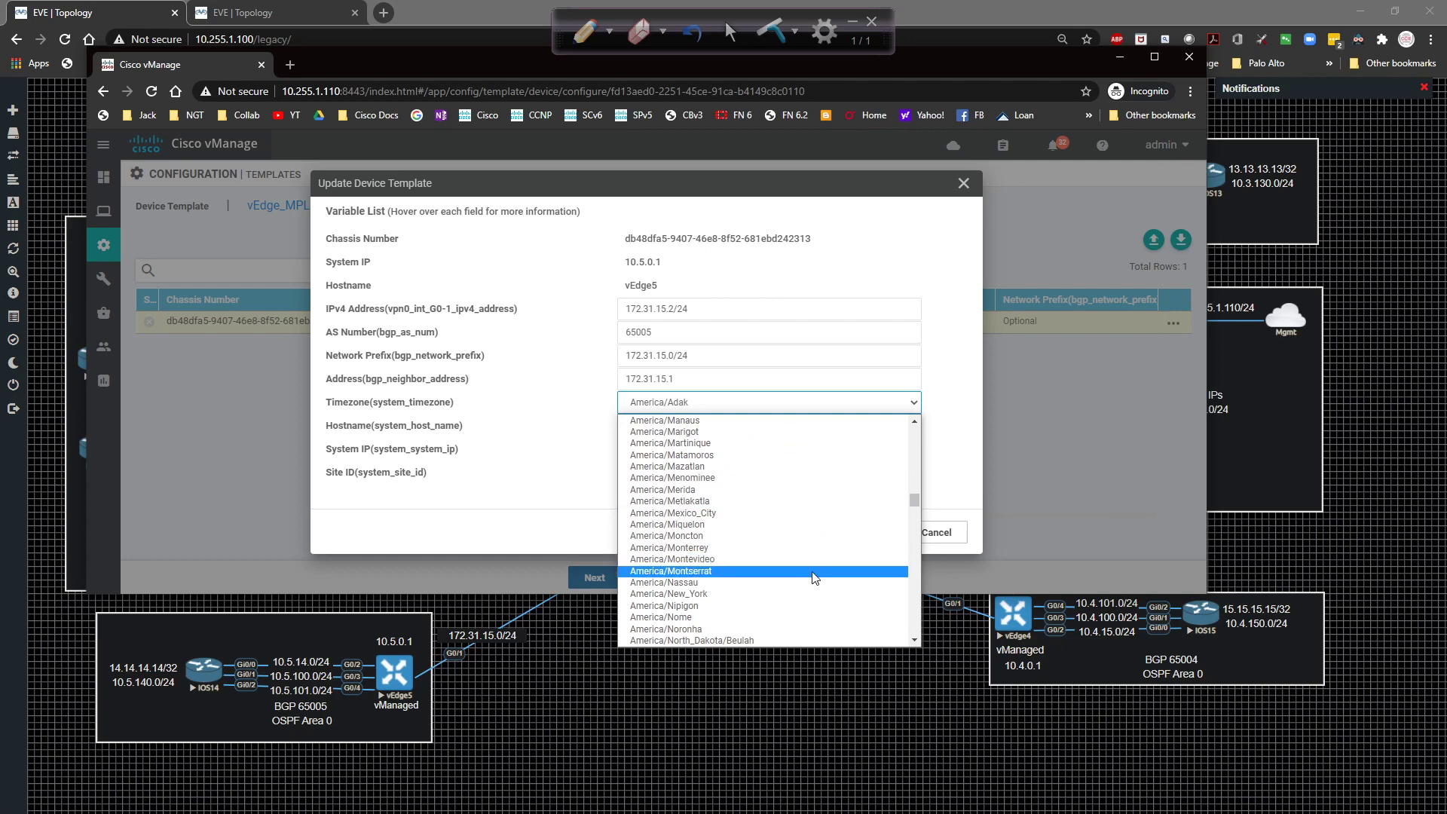
pyautogui.scroll(-3, 825, 490)
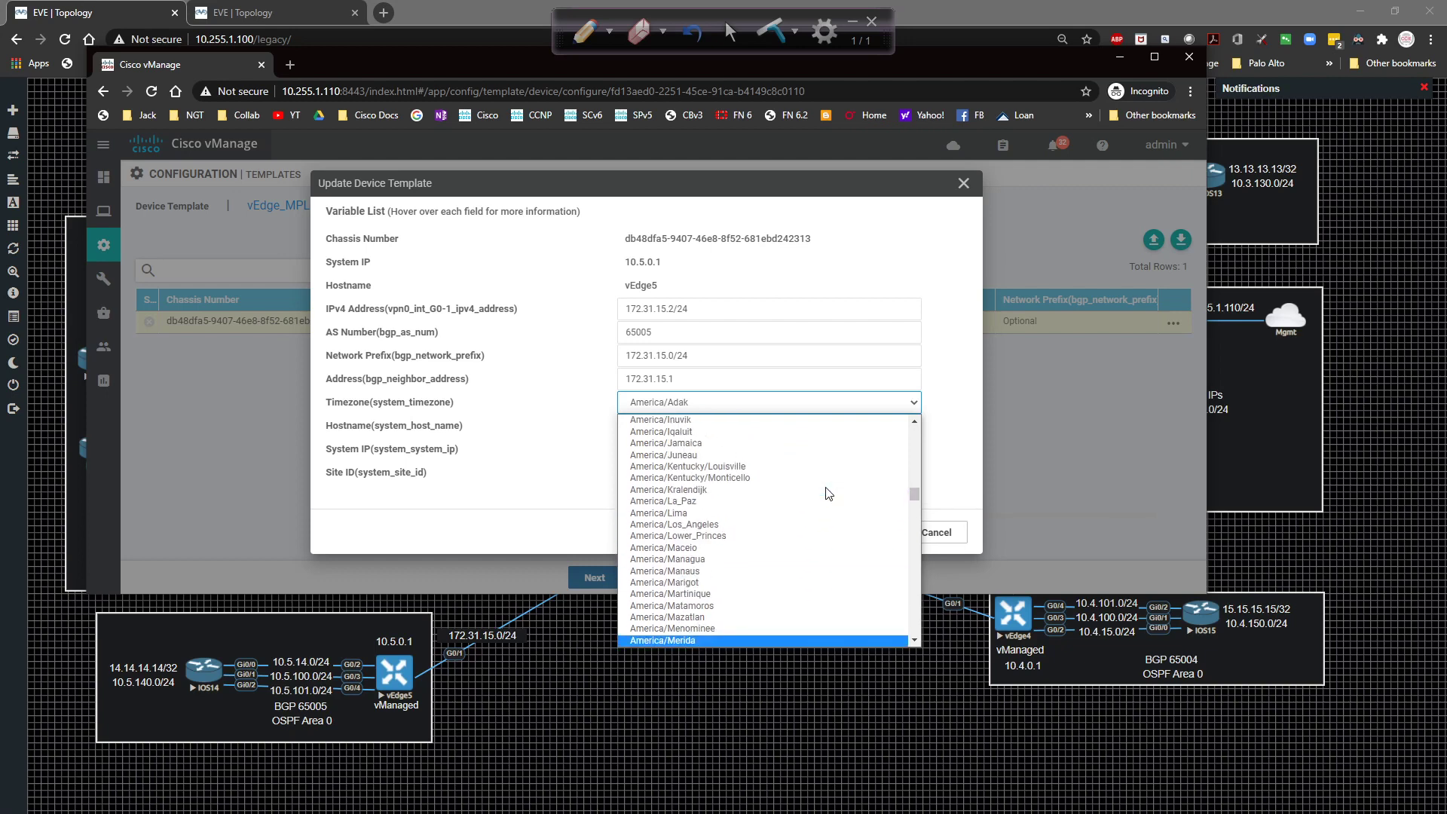
pyautogui.scroll(-2, 828, 493)
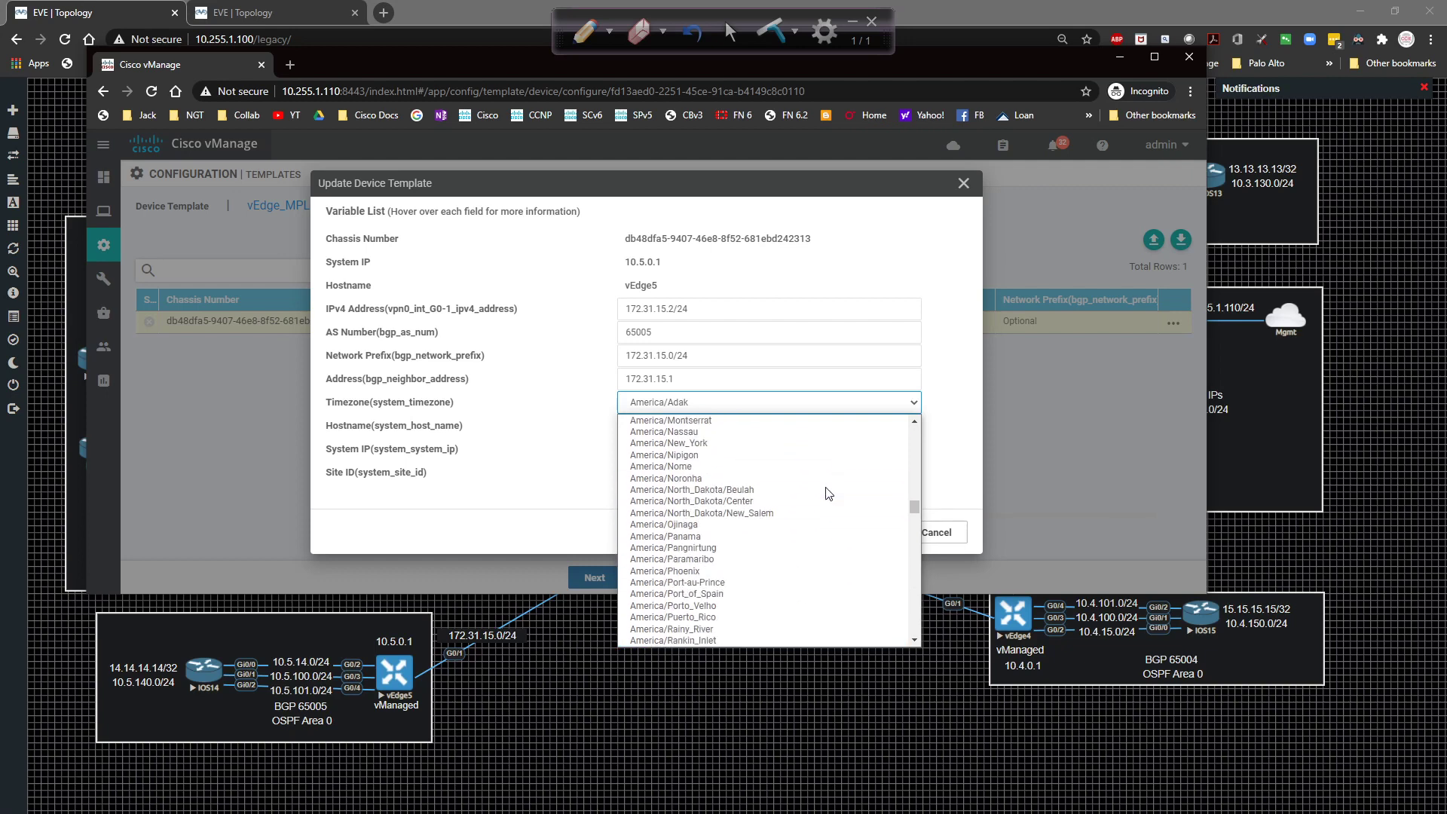
pyautogui.click(784, 570)
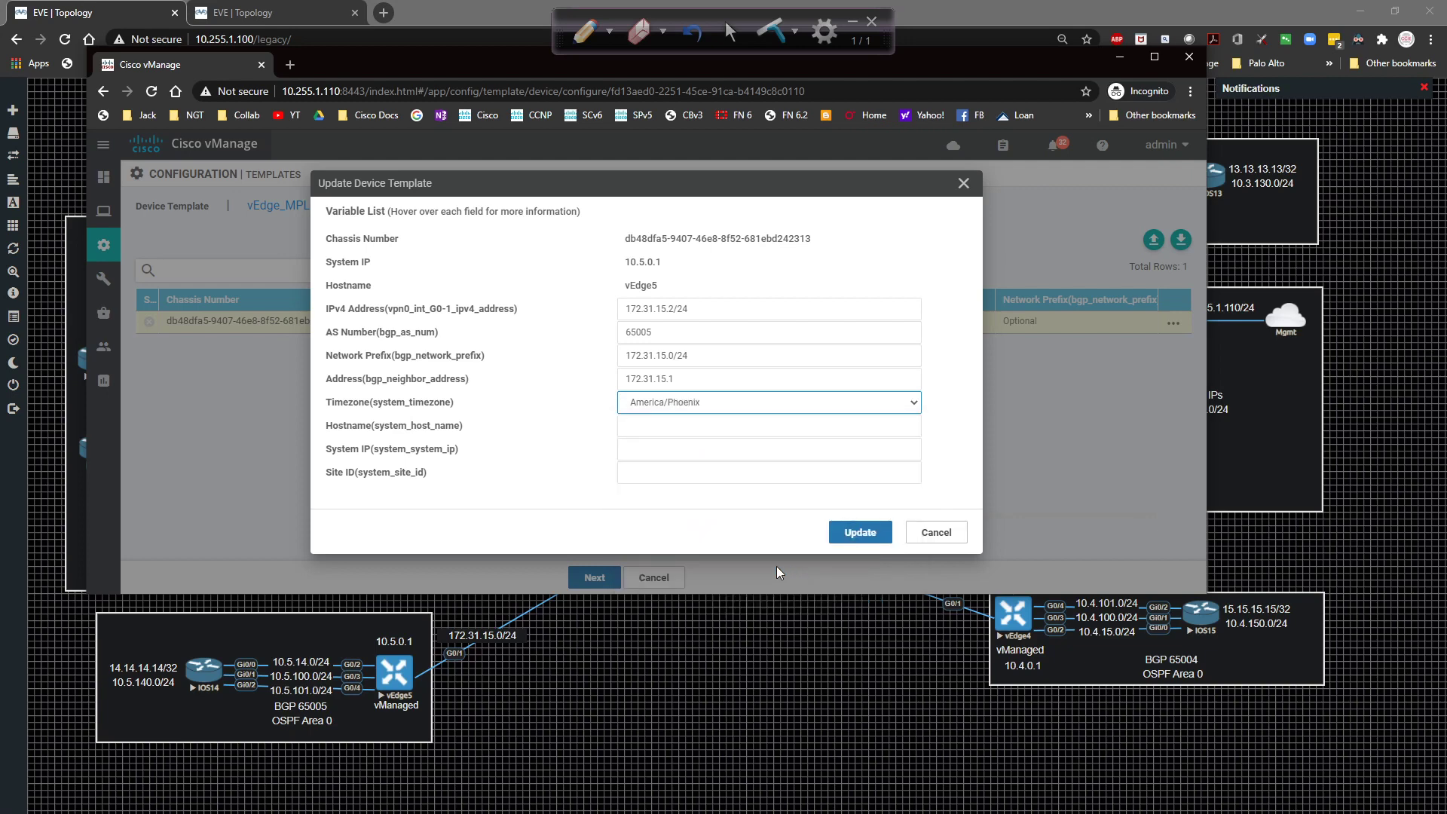
# Set hostname vEdge5, with system IP 10.5.0.1 and site ID 5, and save the variables.
pyautogui.click(653, 425)
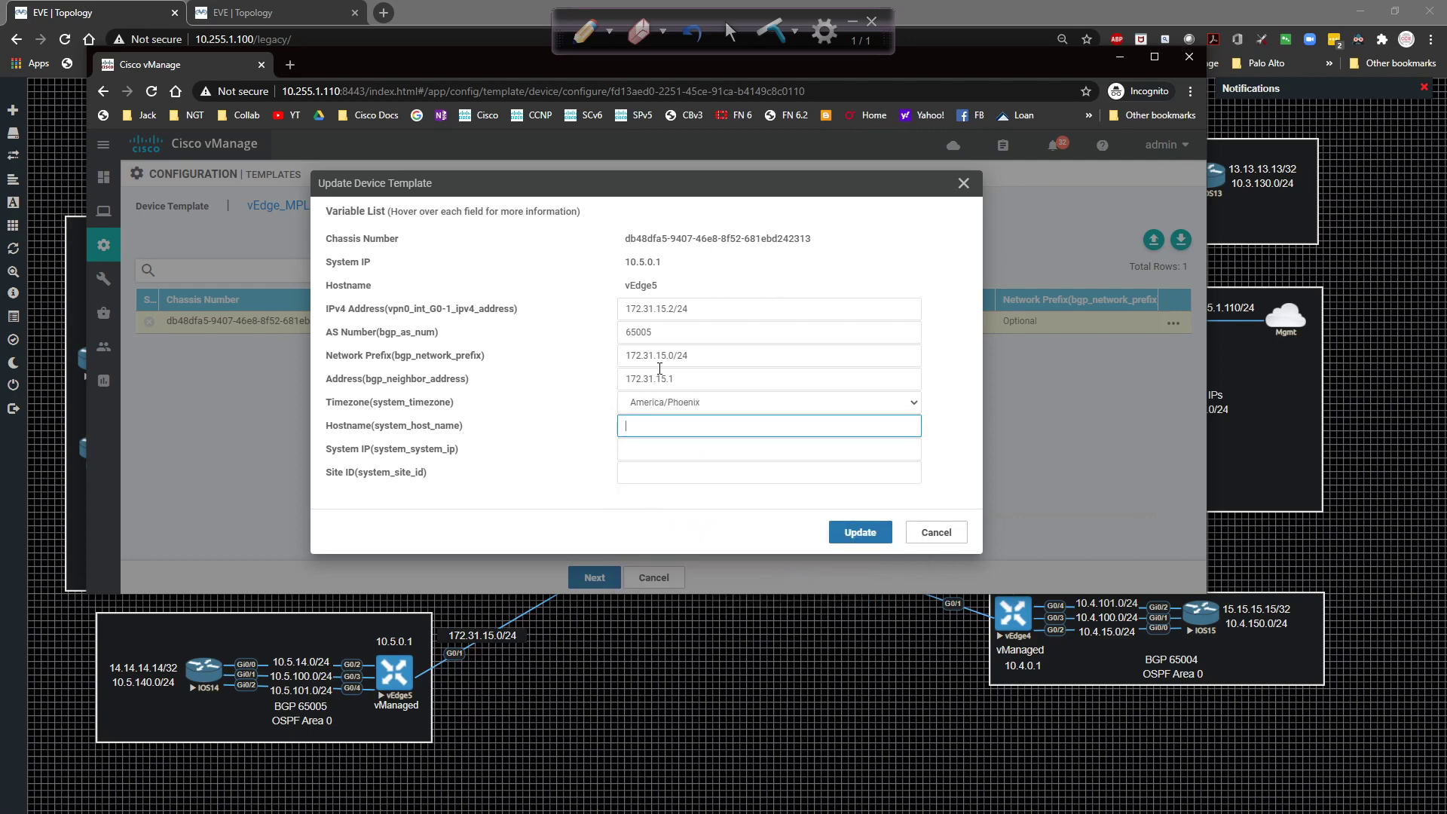
pyautogui.write('vEdge5')
pyautogui.press('Tab')
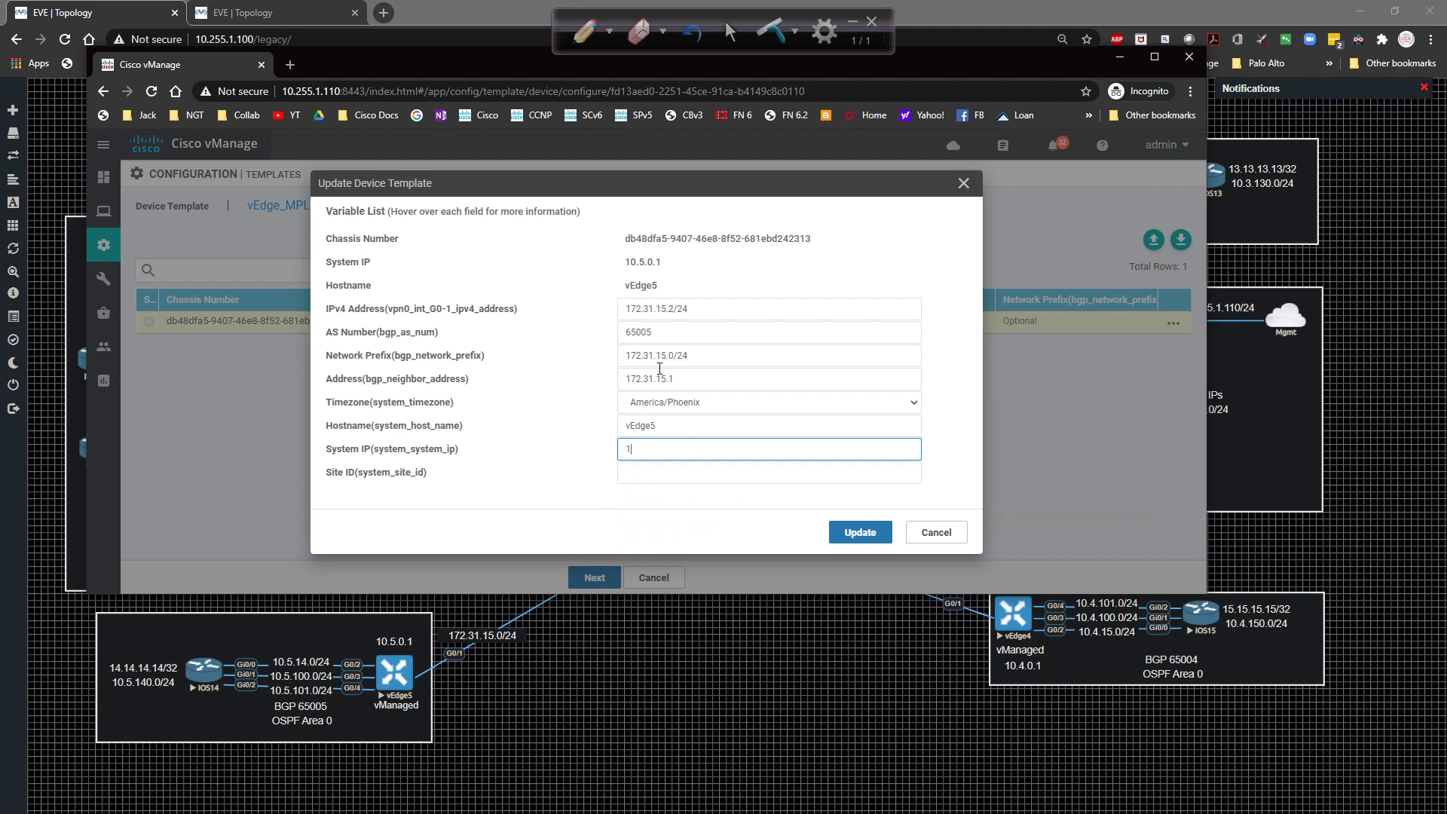
pyautogui.press('Tab')
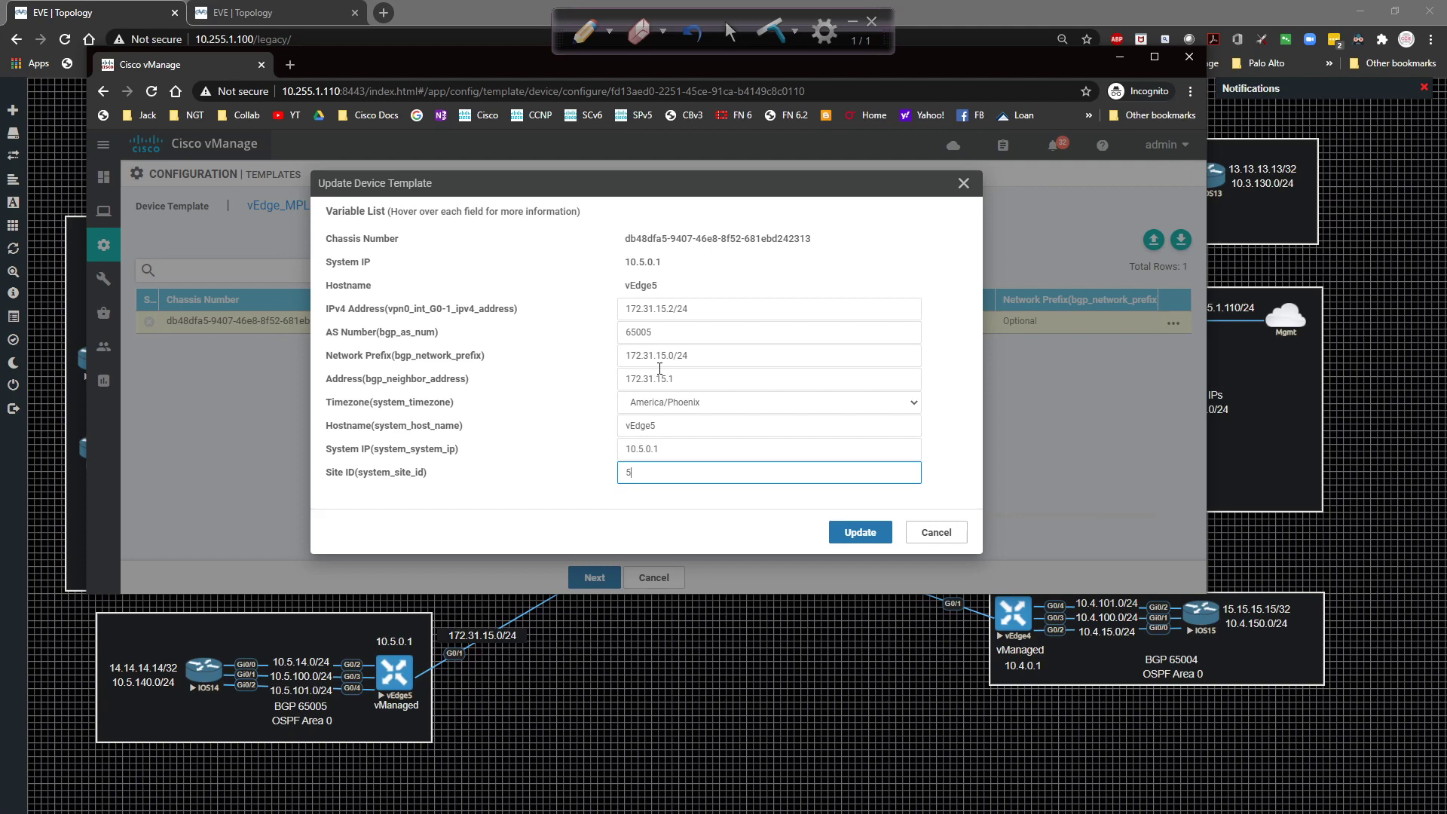
pyautogui.click(857, 532)
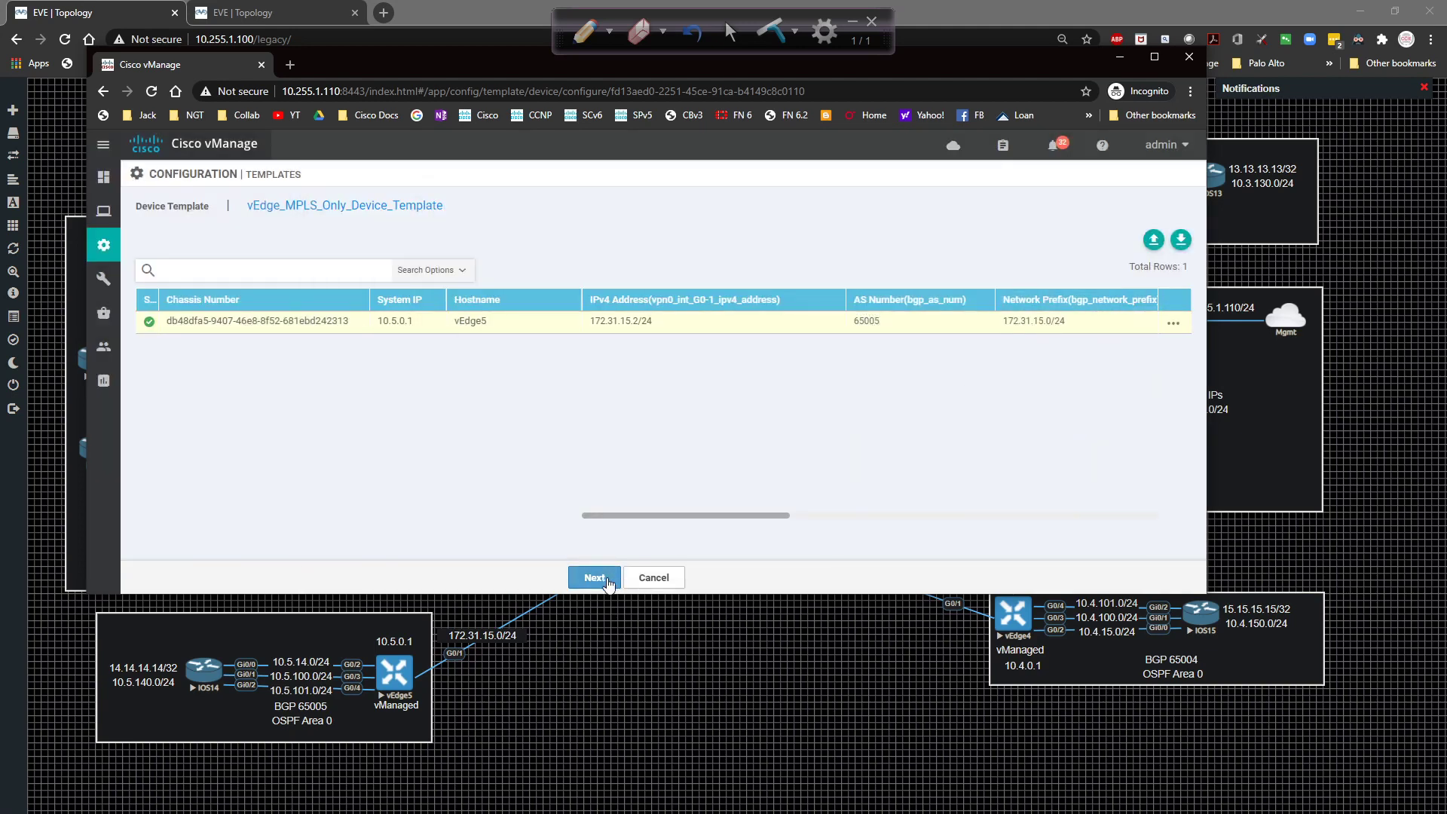
# Open the configuration preview for vEdge5 in the Config Diff view.
pyautogui.click(595, 577)
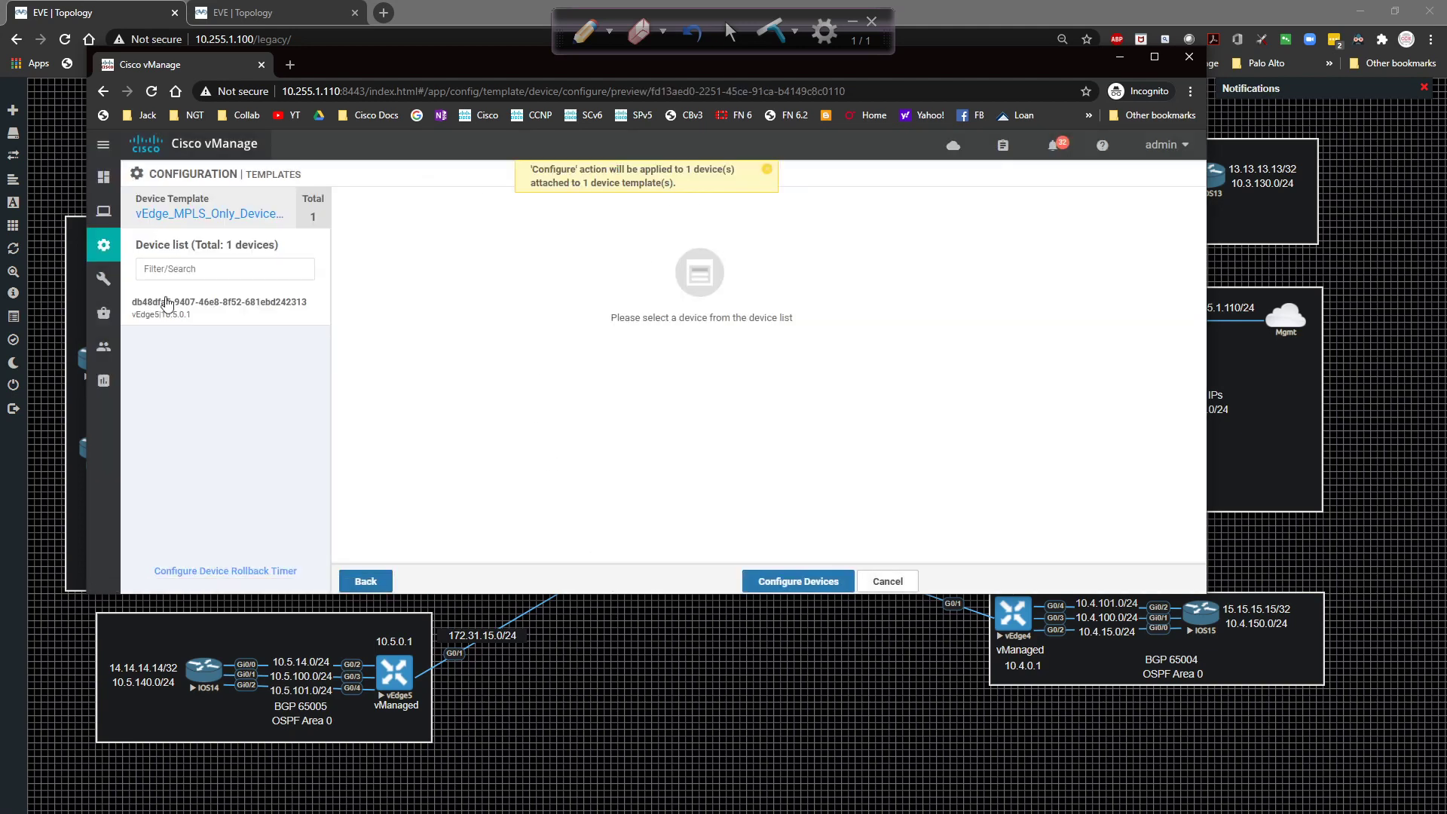
pyautogui.click(175, 306)
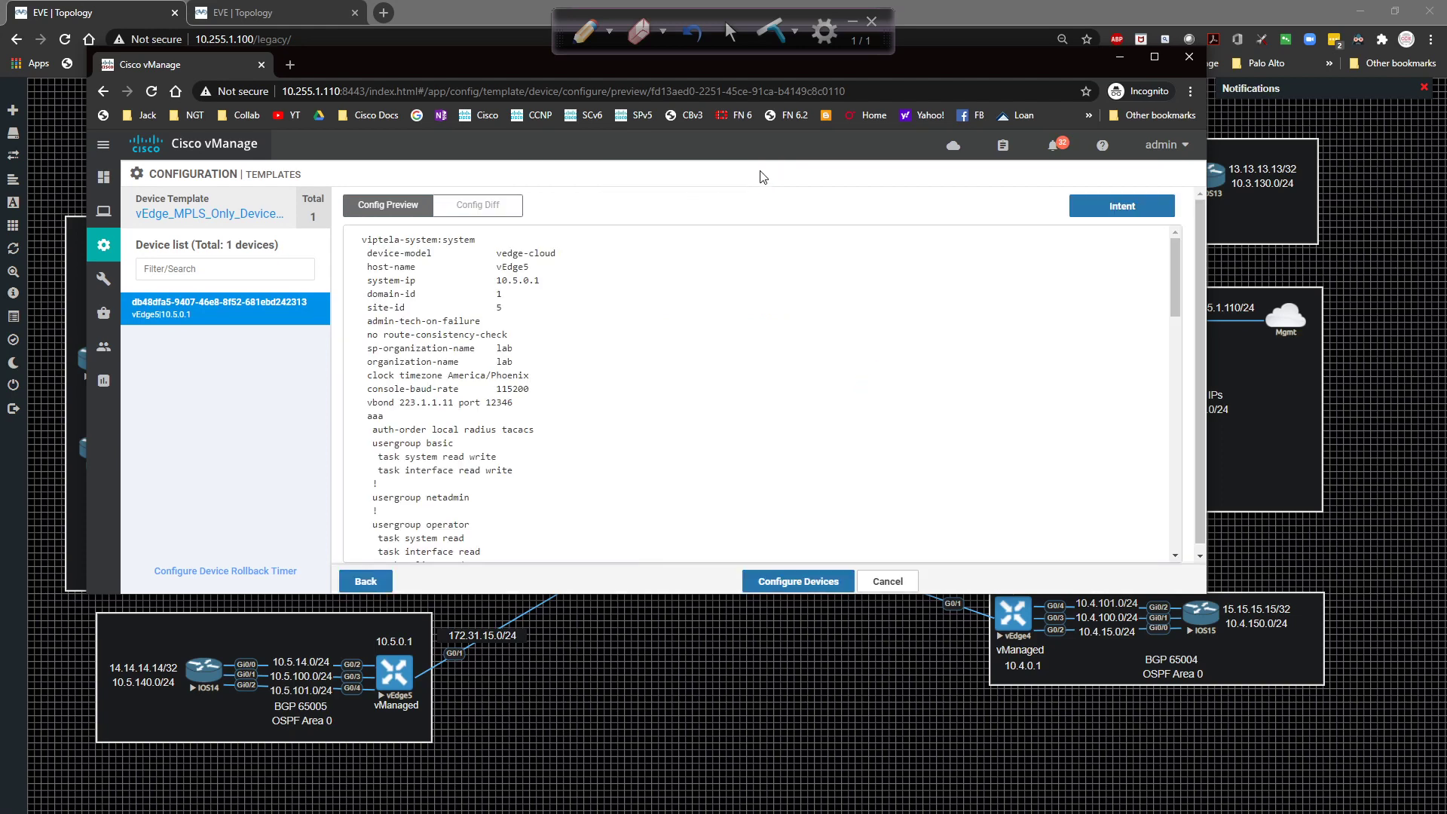
pyautogui.click(522, 217)
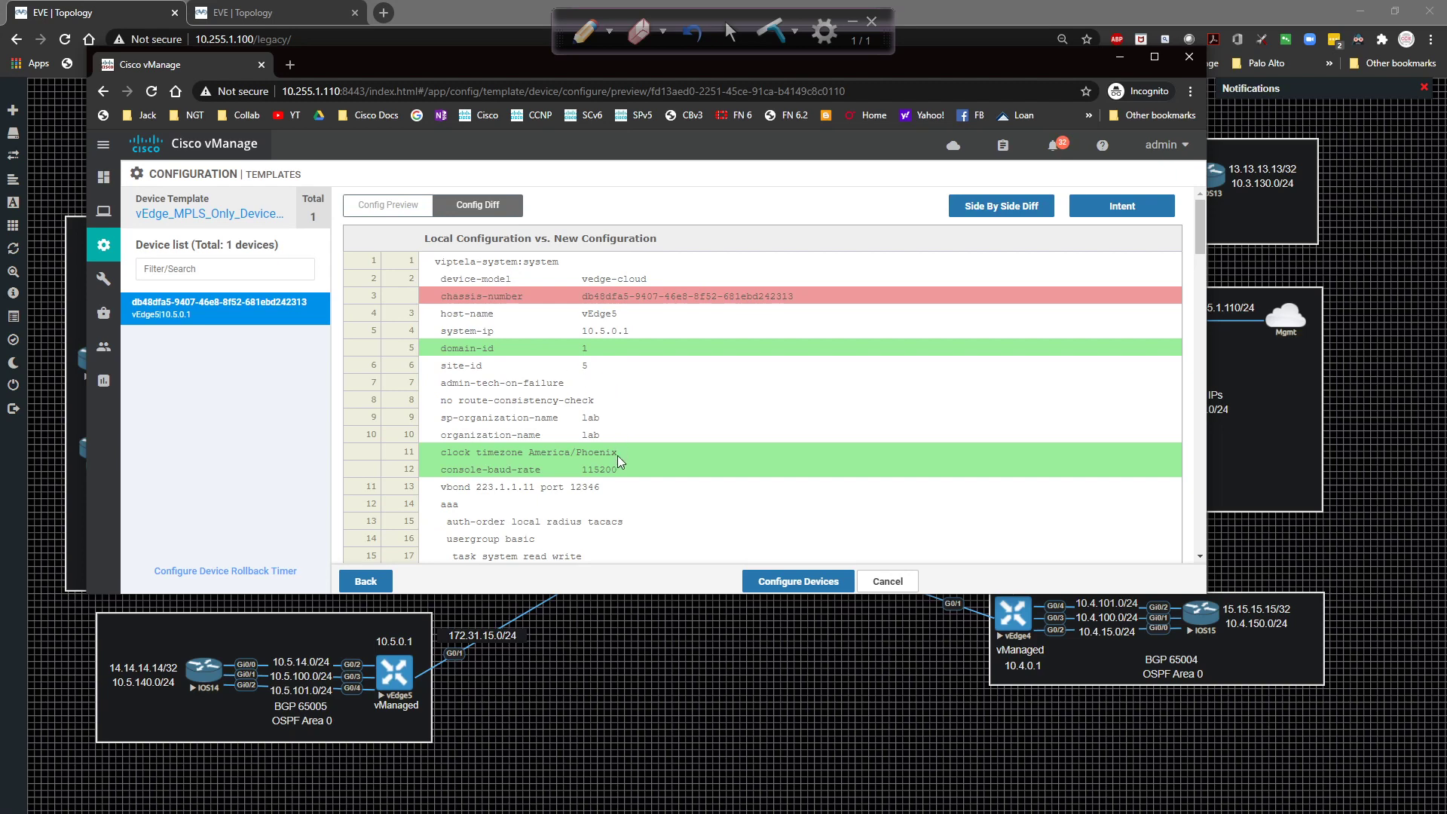
# Scroll through the diff and highlight the router bgp 65005 lines.
pyautogui.scroll(-5, 649, 454)
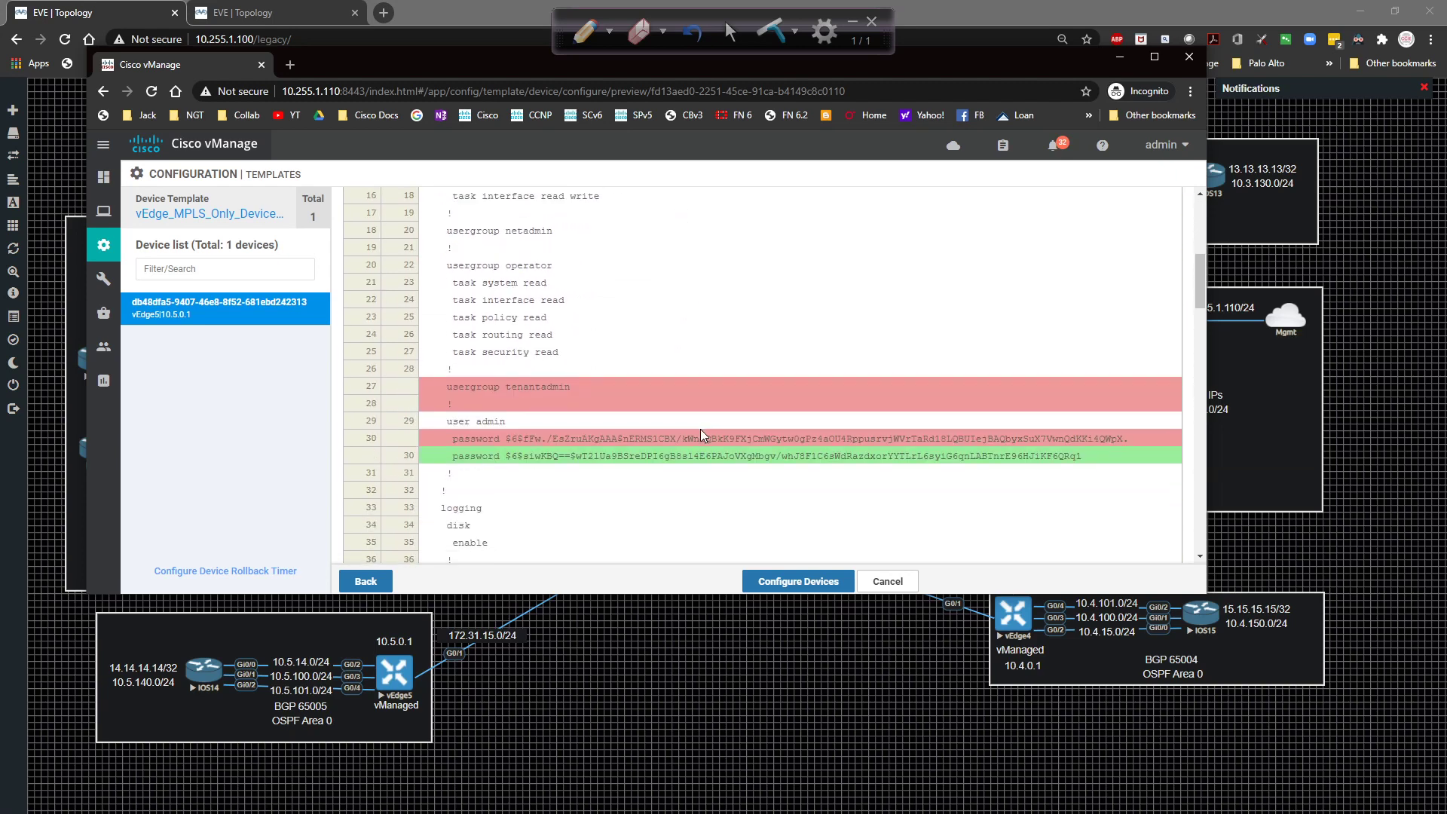
pyautogui.scroll(-10, 701, 435)
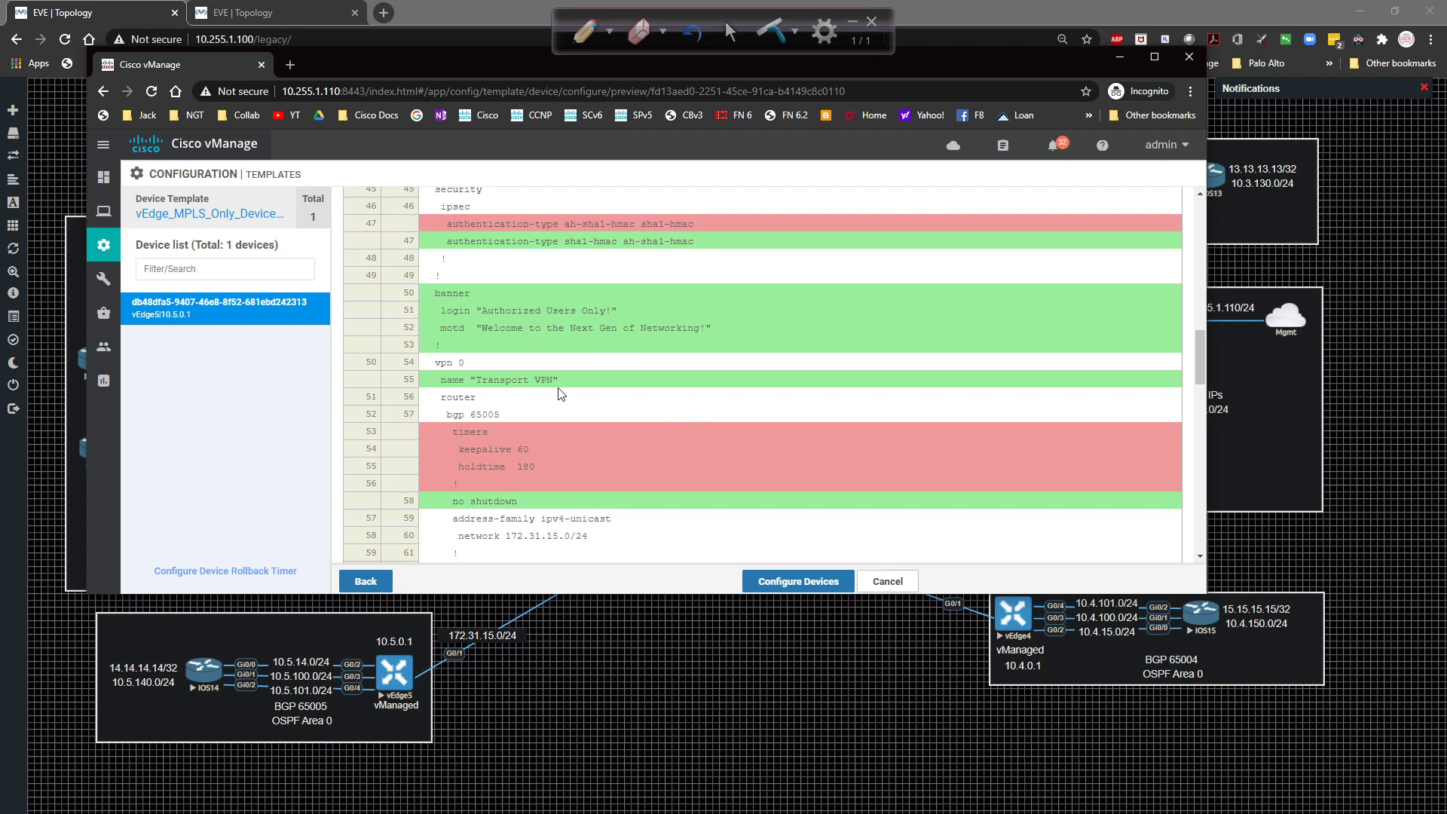
pyautogui.scroll(-5, 566, 389)
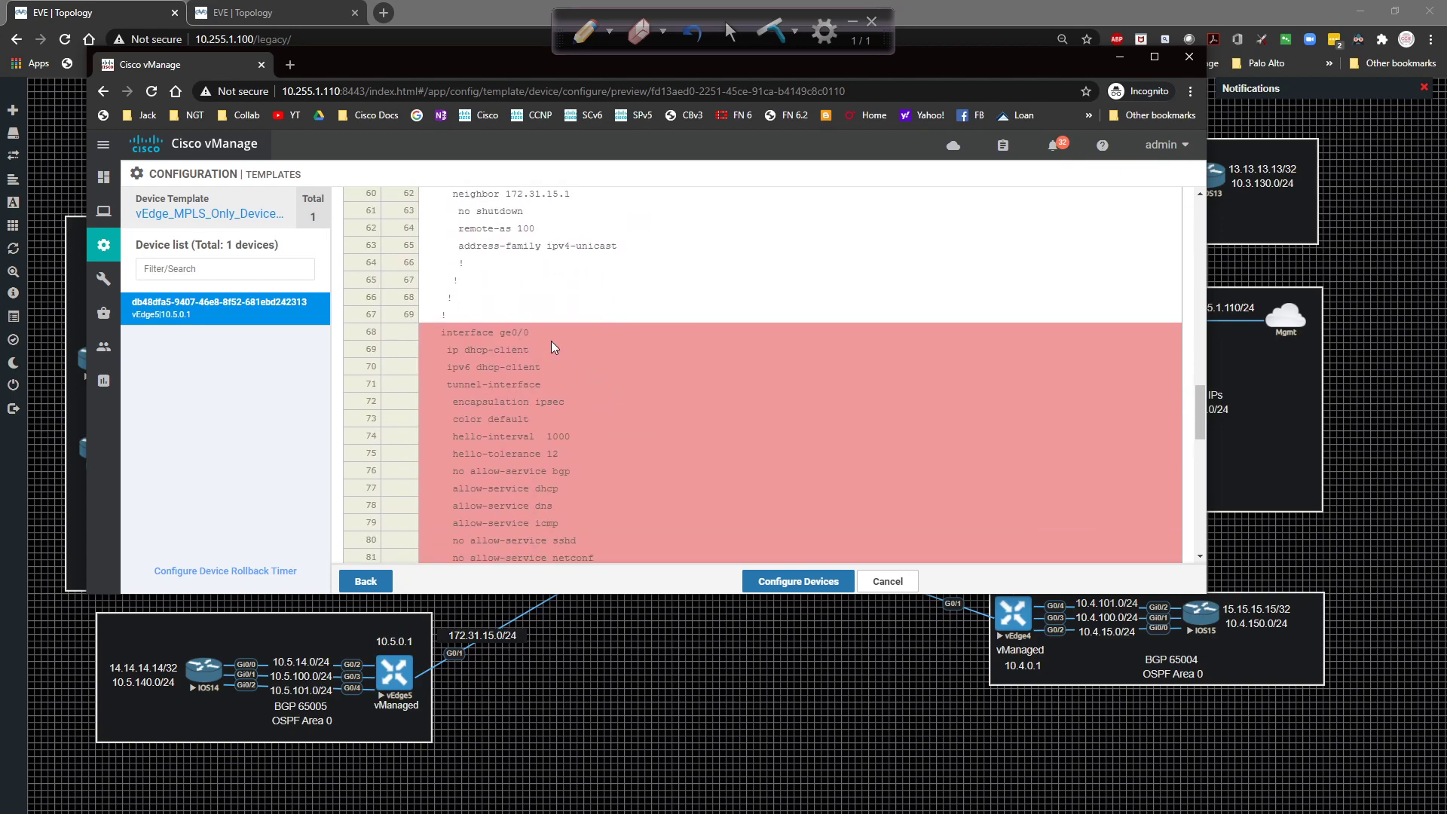
pyautogui.scroll(-7, 550, 341)
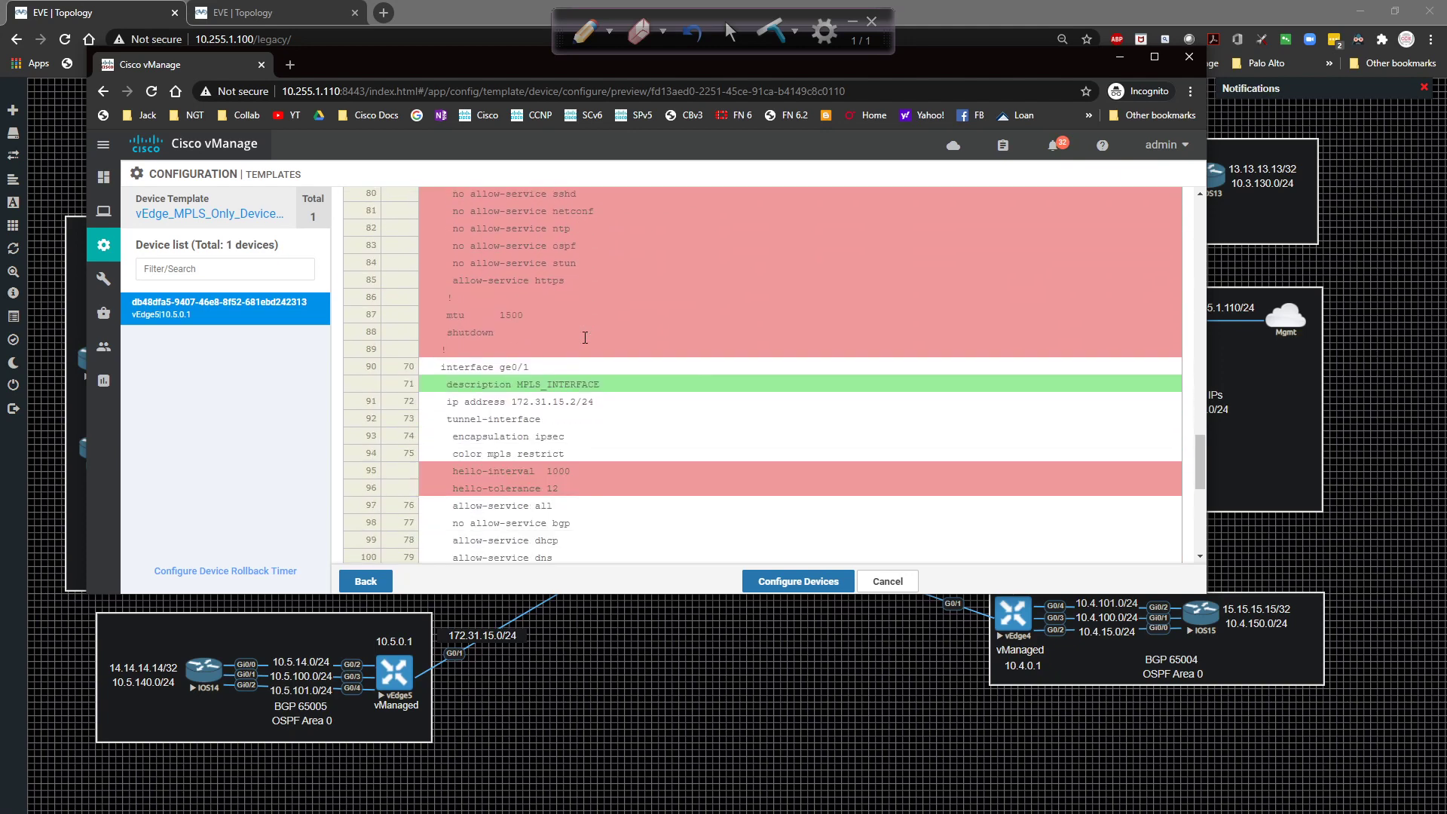
pyautogui.scroll(-5, 587, 443)
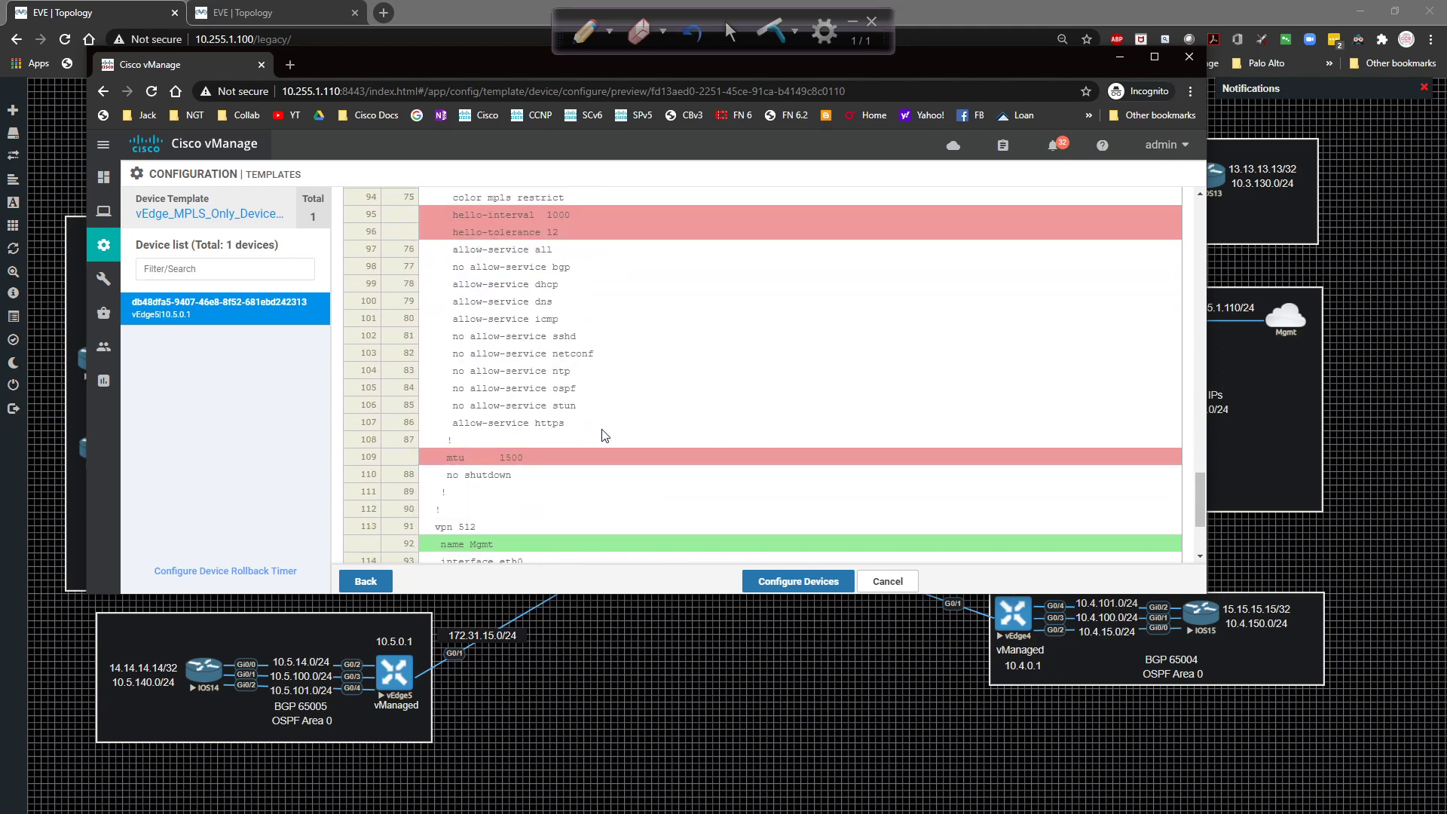
pyautogui.scroll(-3, 603, 435)
pyautogui.scroll(12, 546, 400)
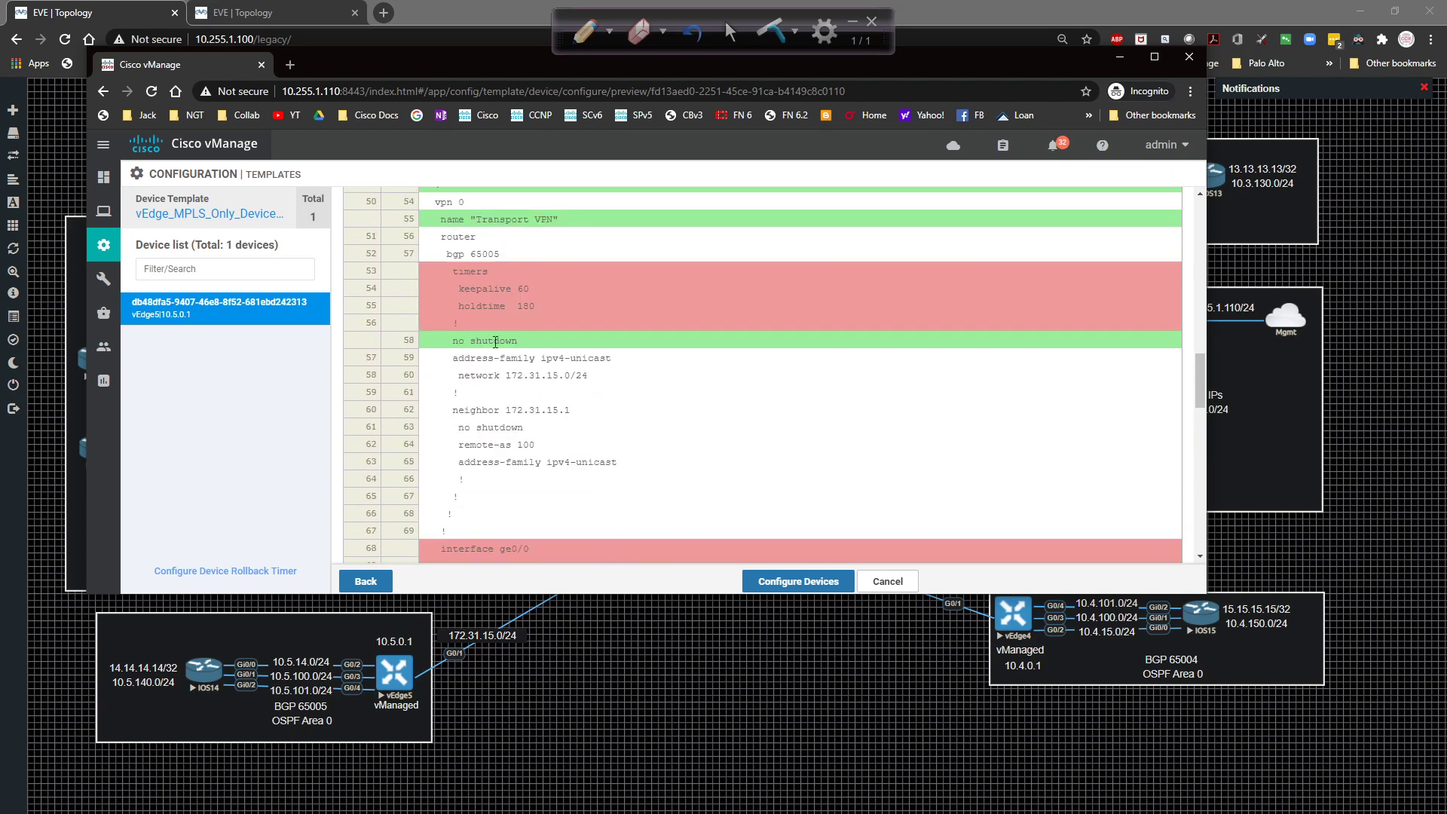
pyautogui.scroll(2, 571, 400)
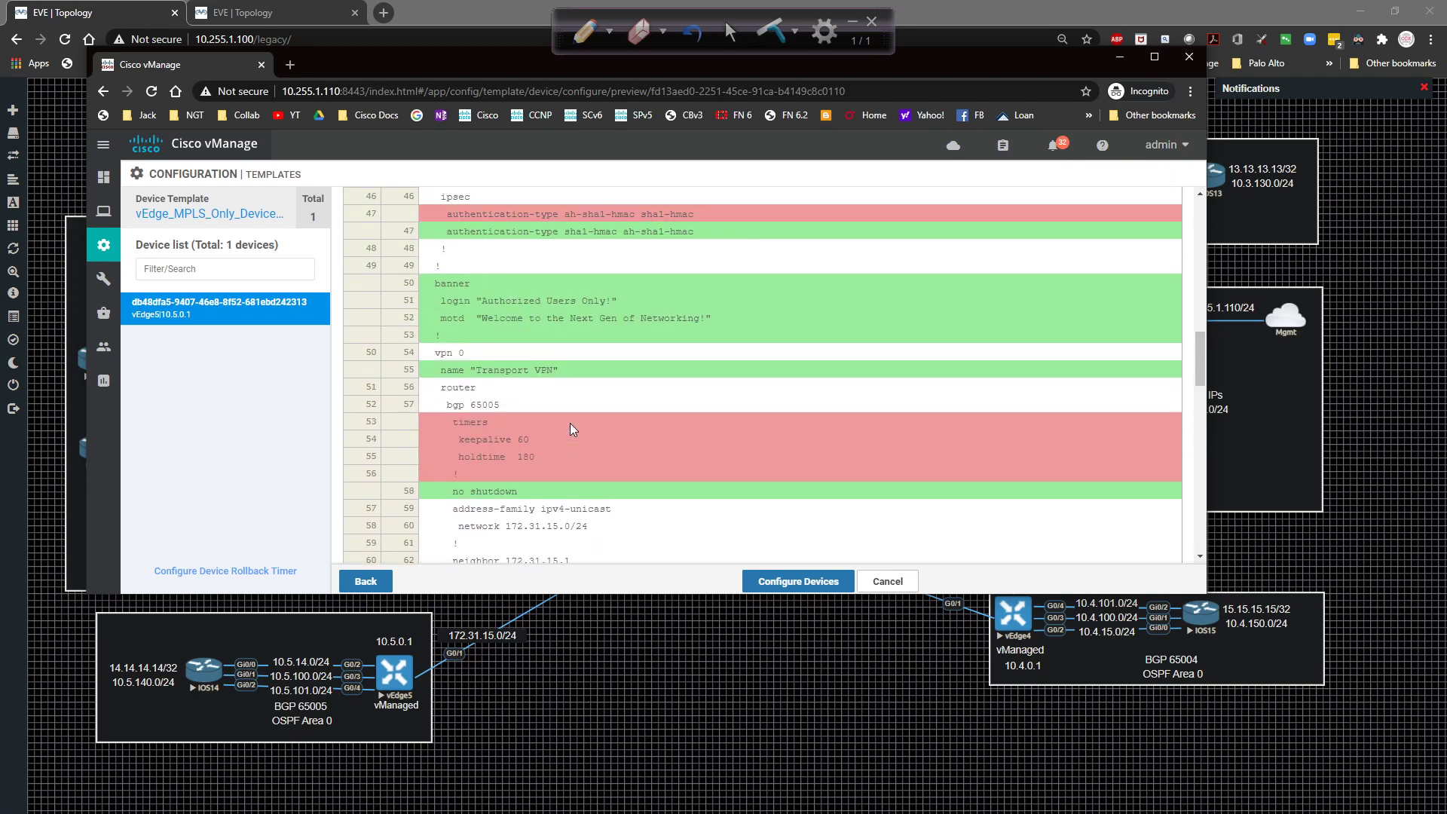
pyautogui.moveTo(441, 386); pyautogui.dragTo(558, 405)
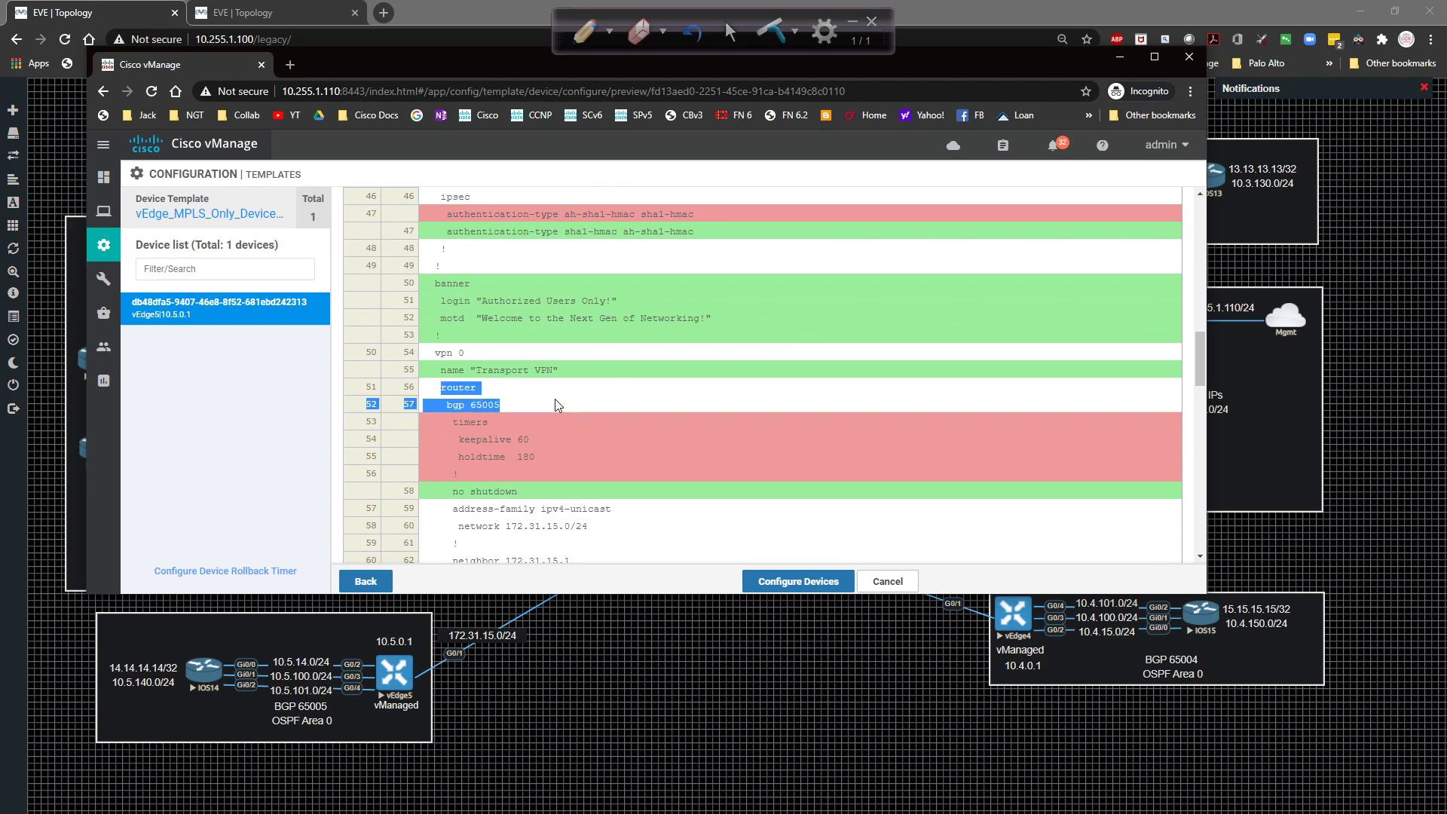
pyautogui.click(558, 404)
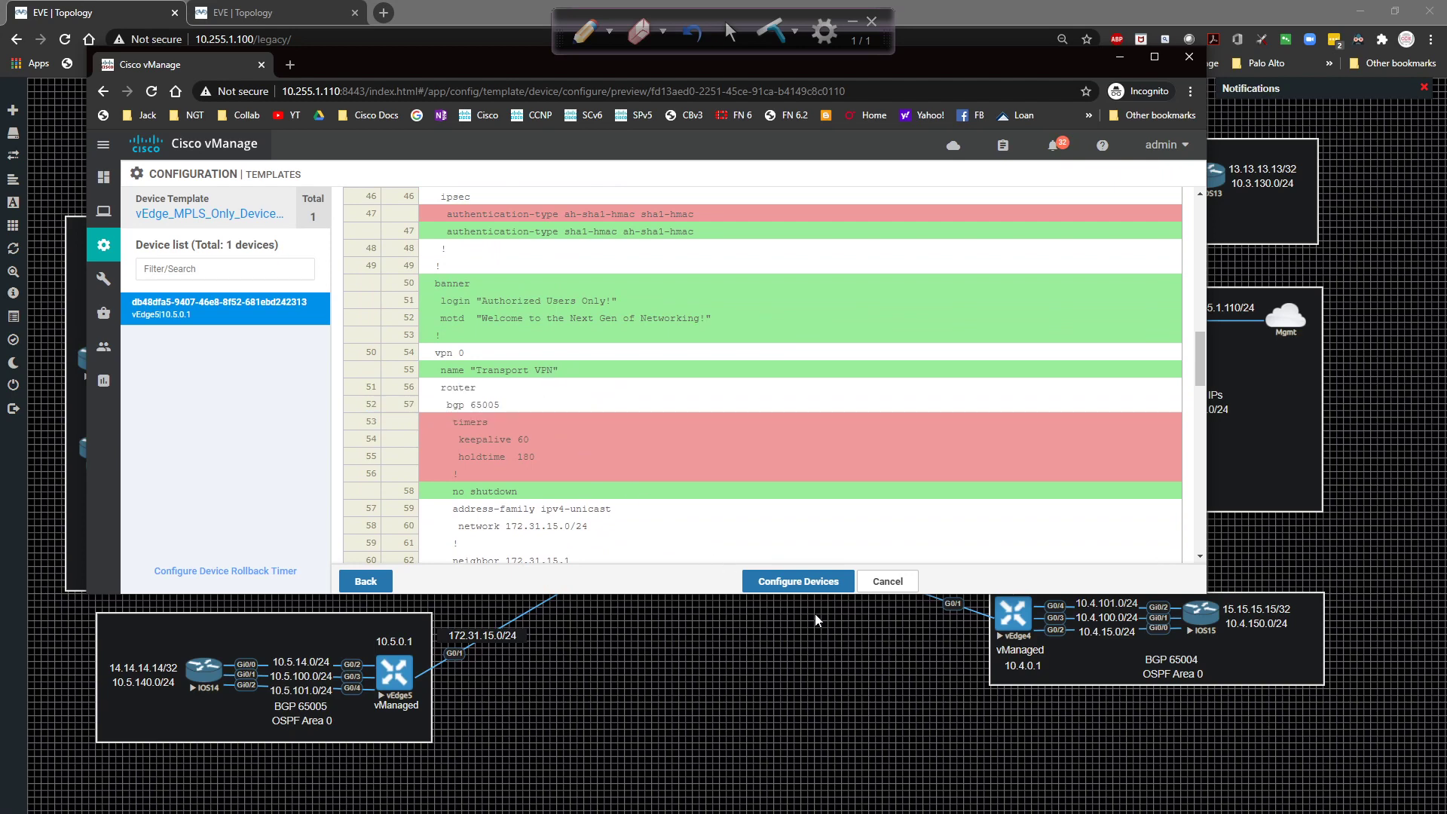
# Push the configuration to vEdge5, refresh the task until it succeeds, and open the WAN Edge list.
pyautogui.click(806, 585)
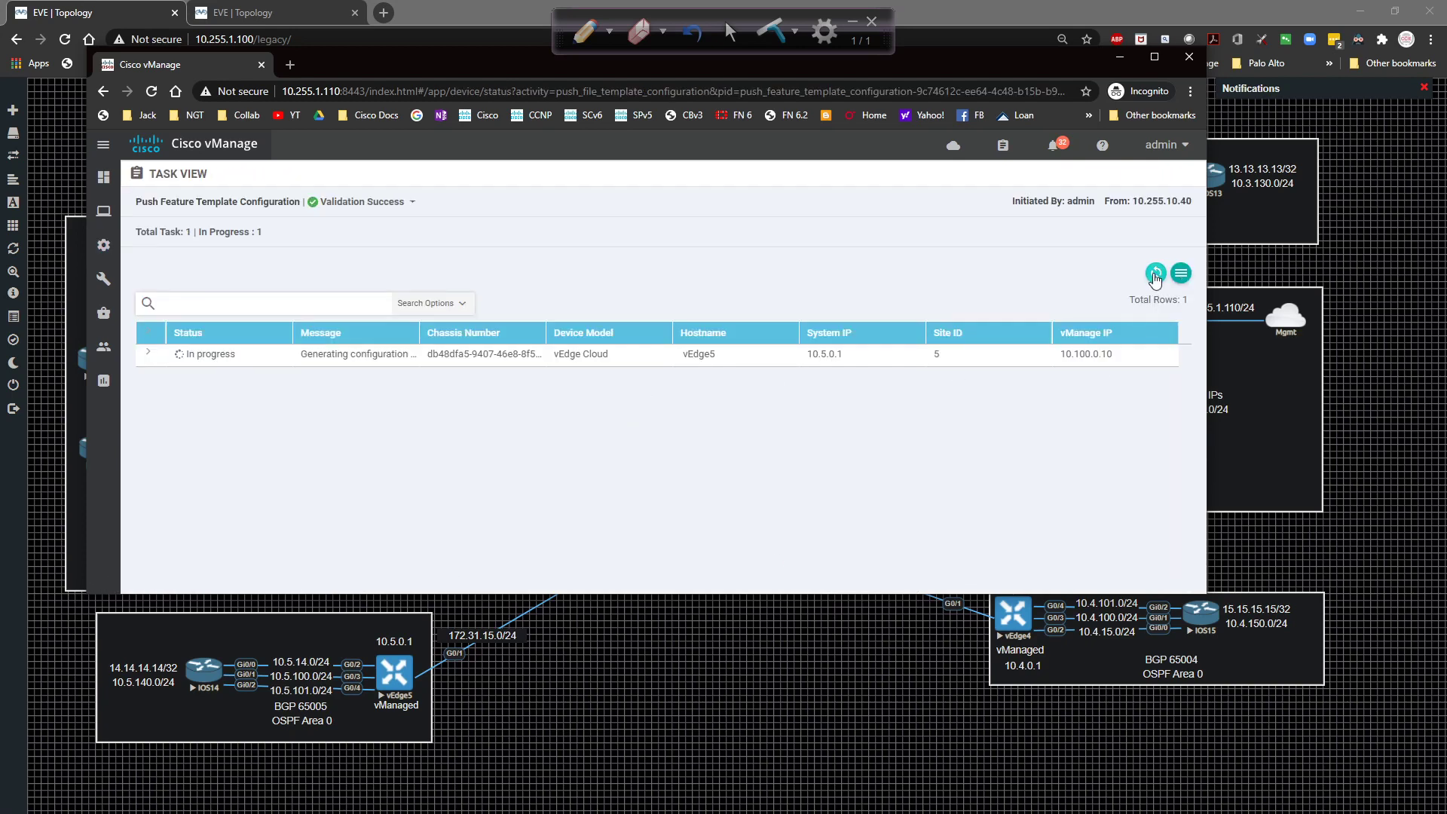
pyautogui.click(147, 354)
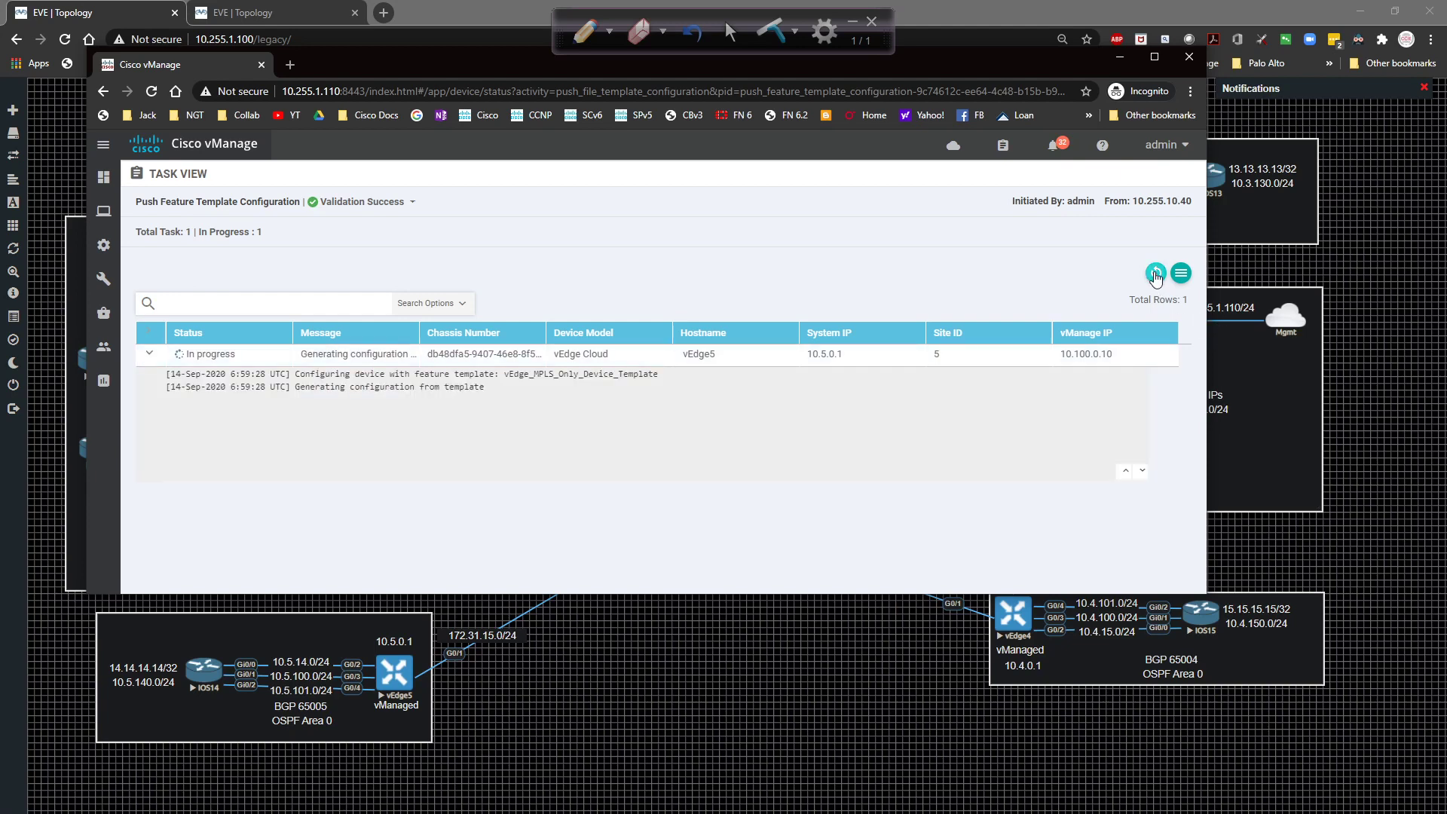
pyautogui.click(1155, 273)
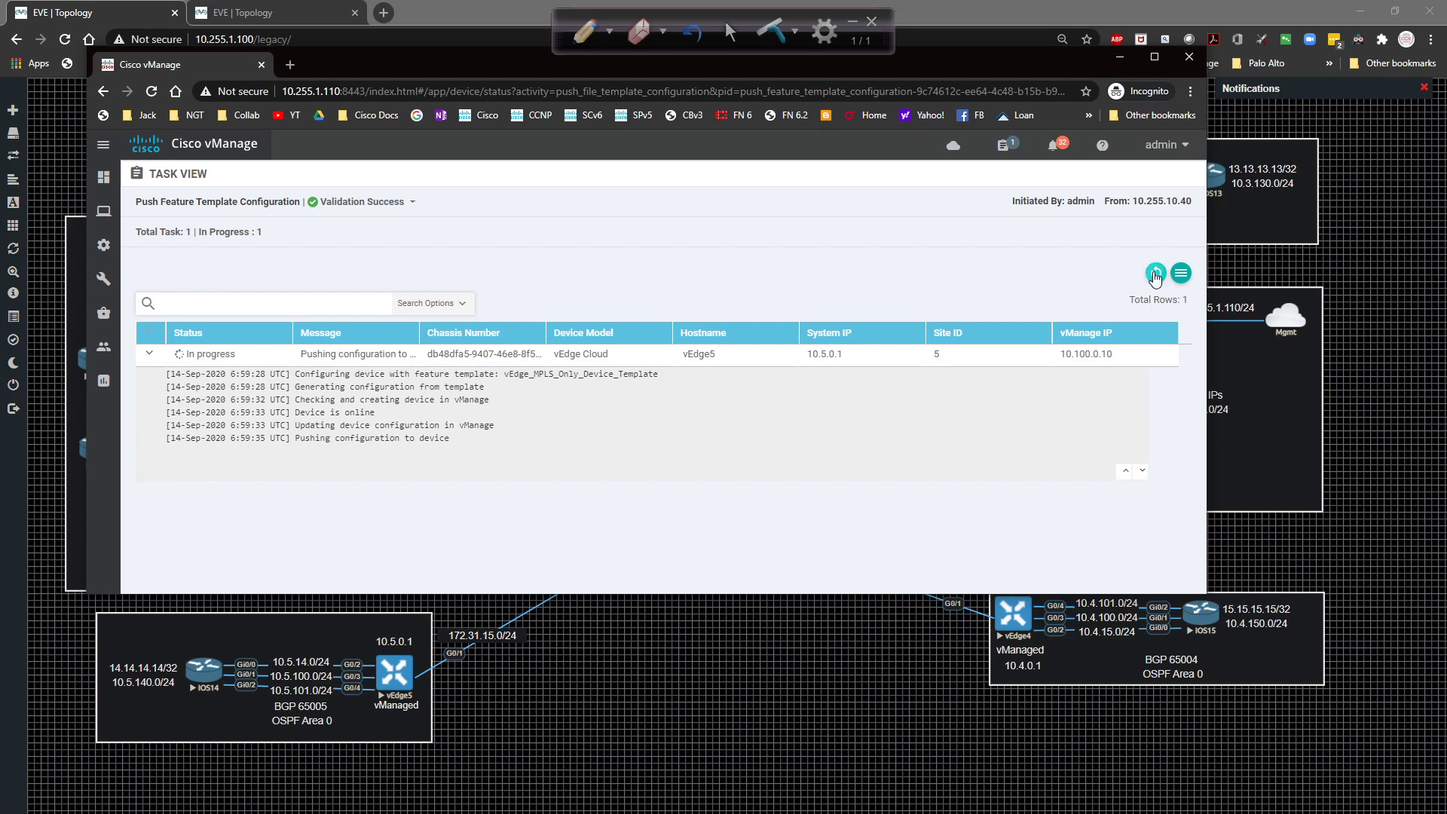
pyautogui.click(1155, 276)
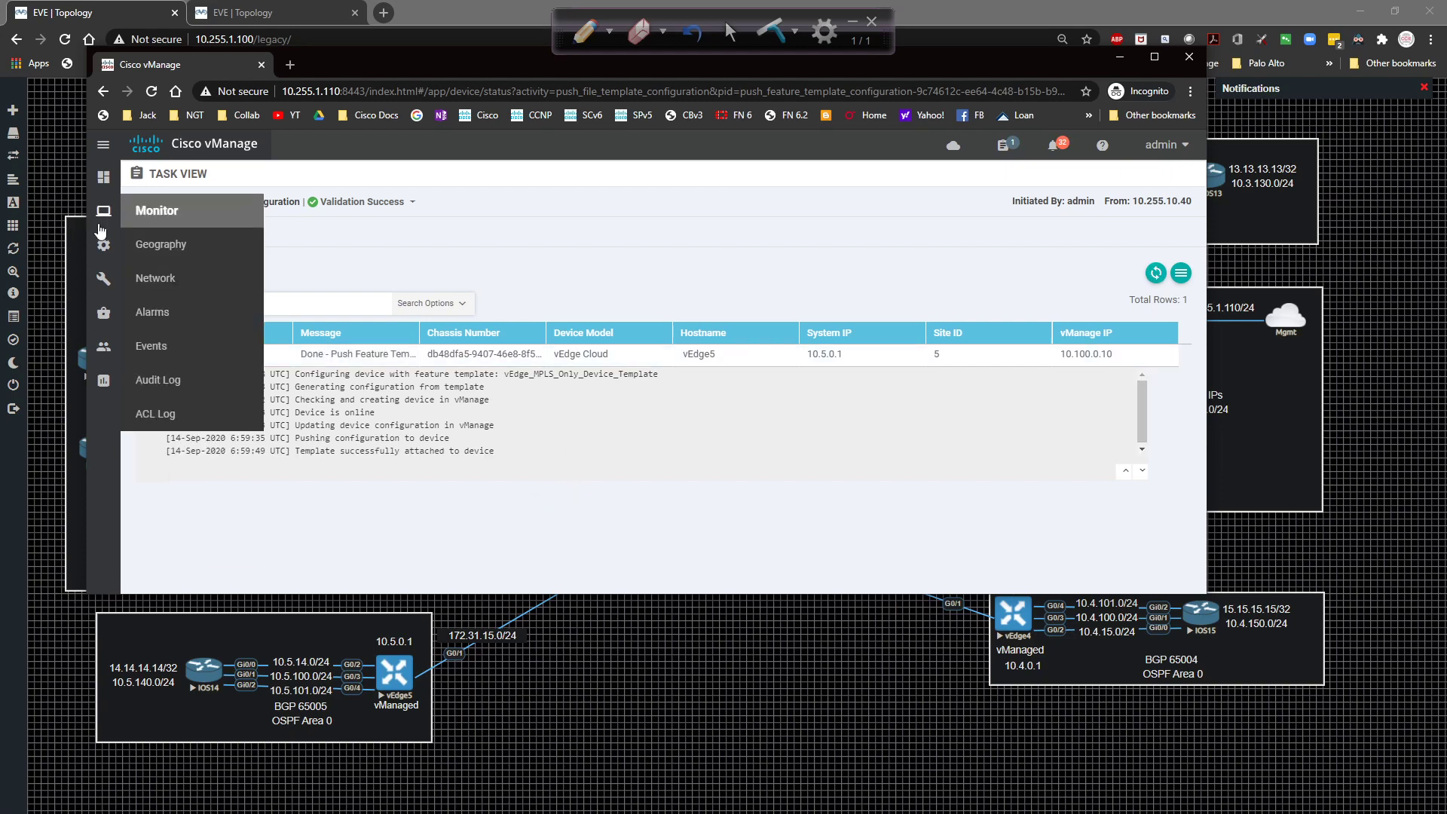
pyautogui.moveTo(103, 245)
pyautogui.click(193, 279)
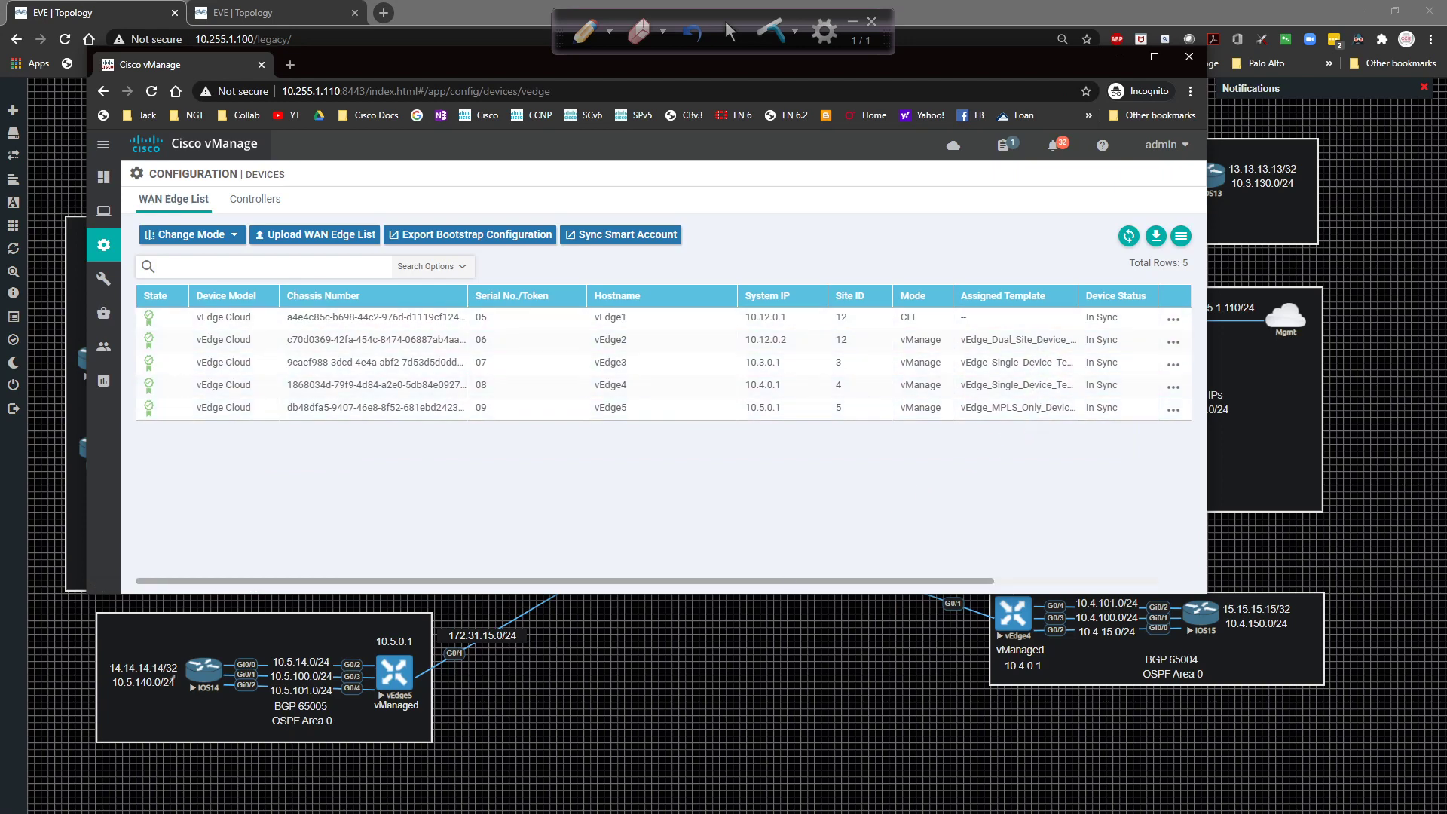
# Log in to the vEdge5 console session in SecureCRT as admin with its password.
pyautogui.hotkey('alt', 'Tab')
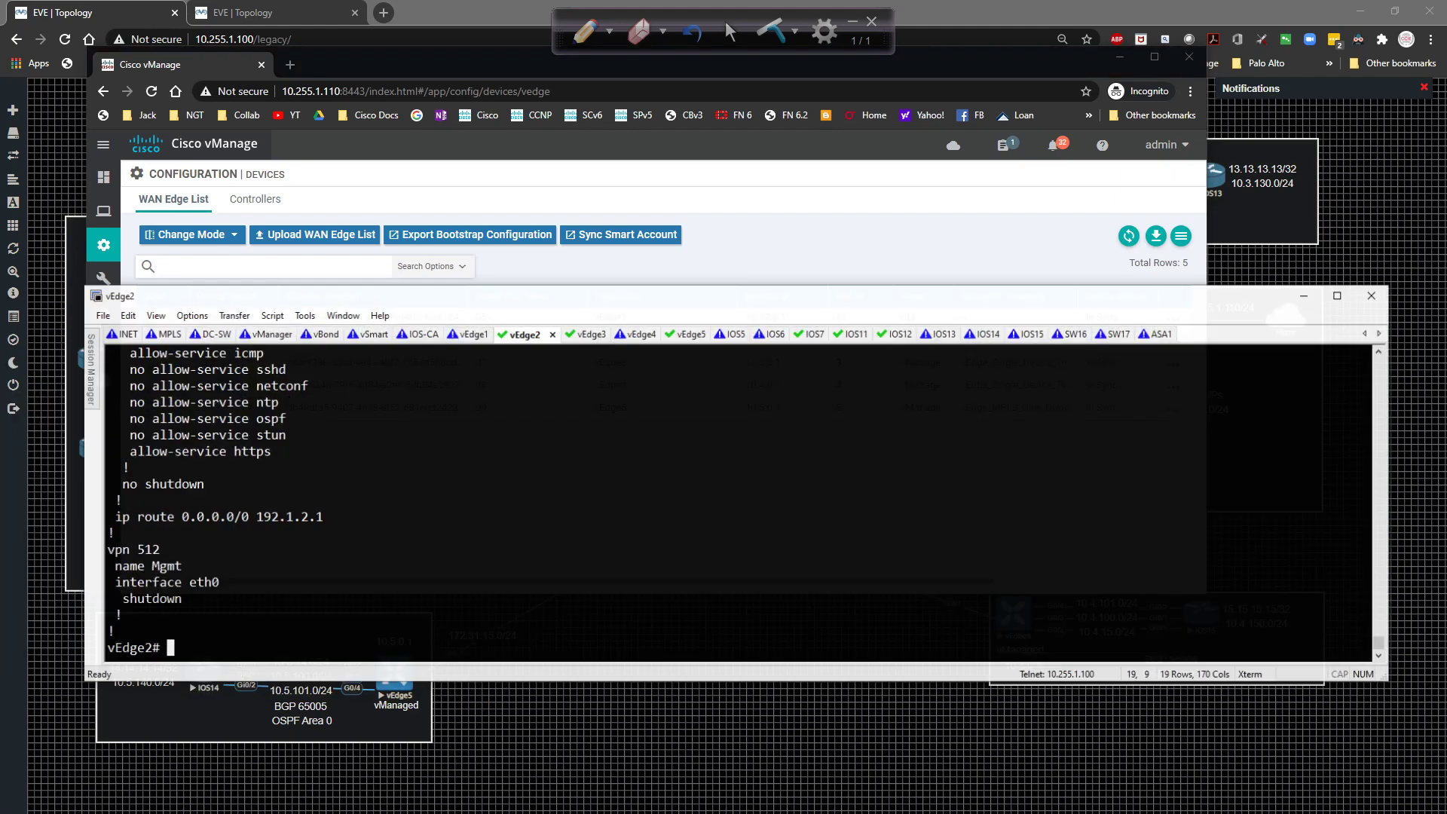
pyautogui.click(725, 328)
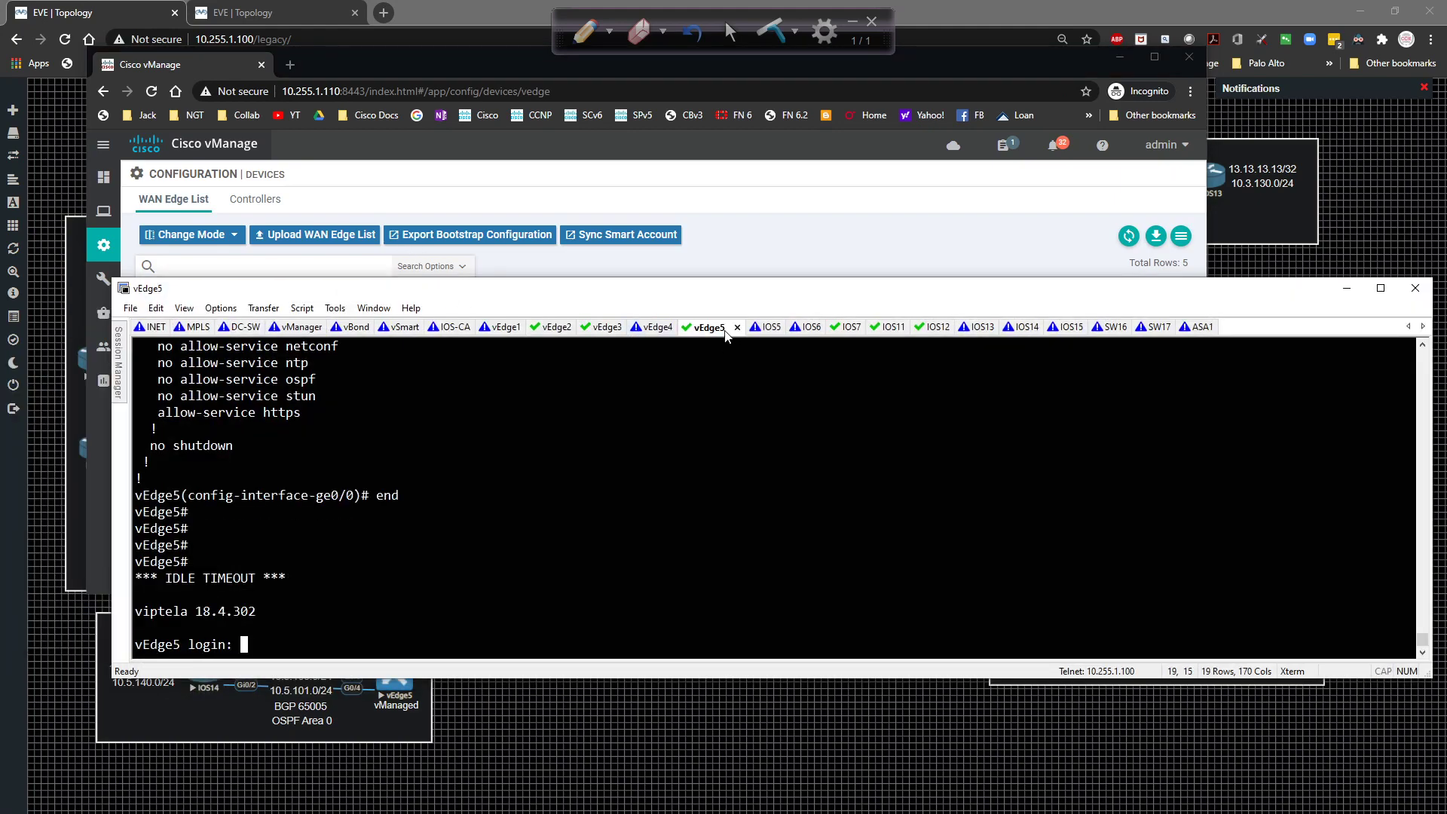
pyautogui.write('admin')
pyautogui.press('Return')
pyautogui.write('admin')
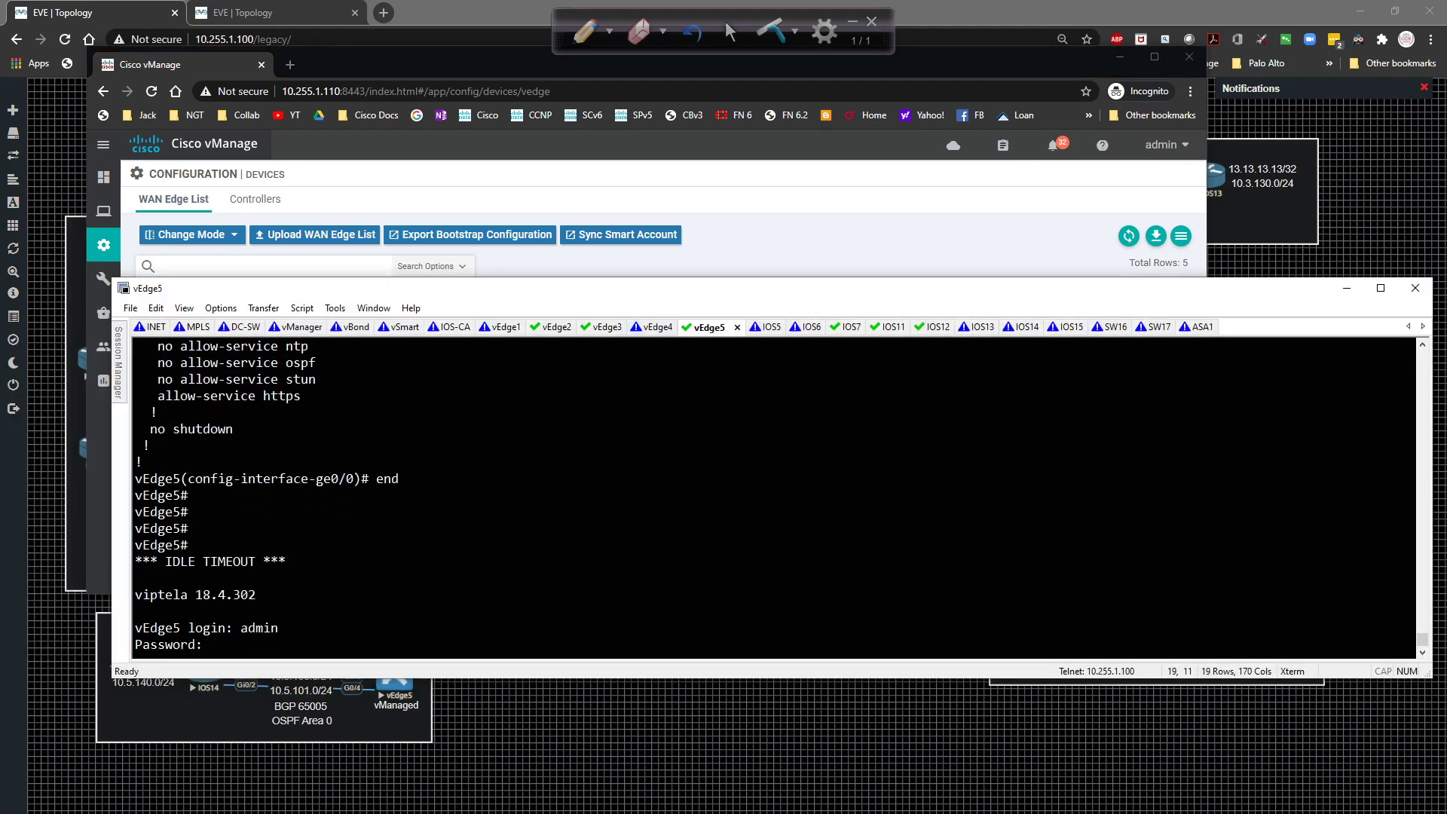
pyautogui.press('Return')
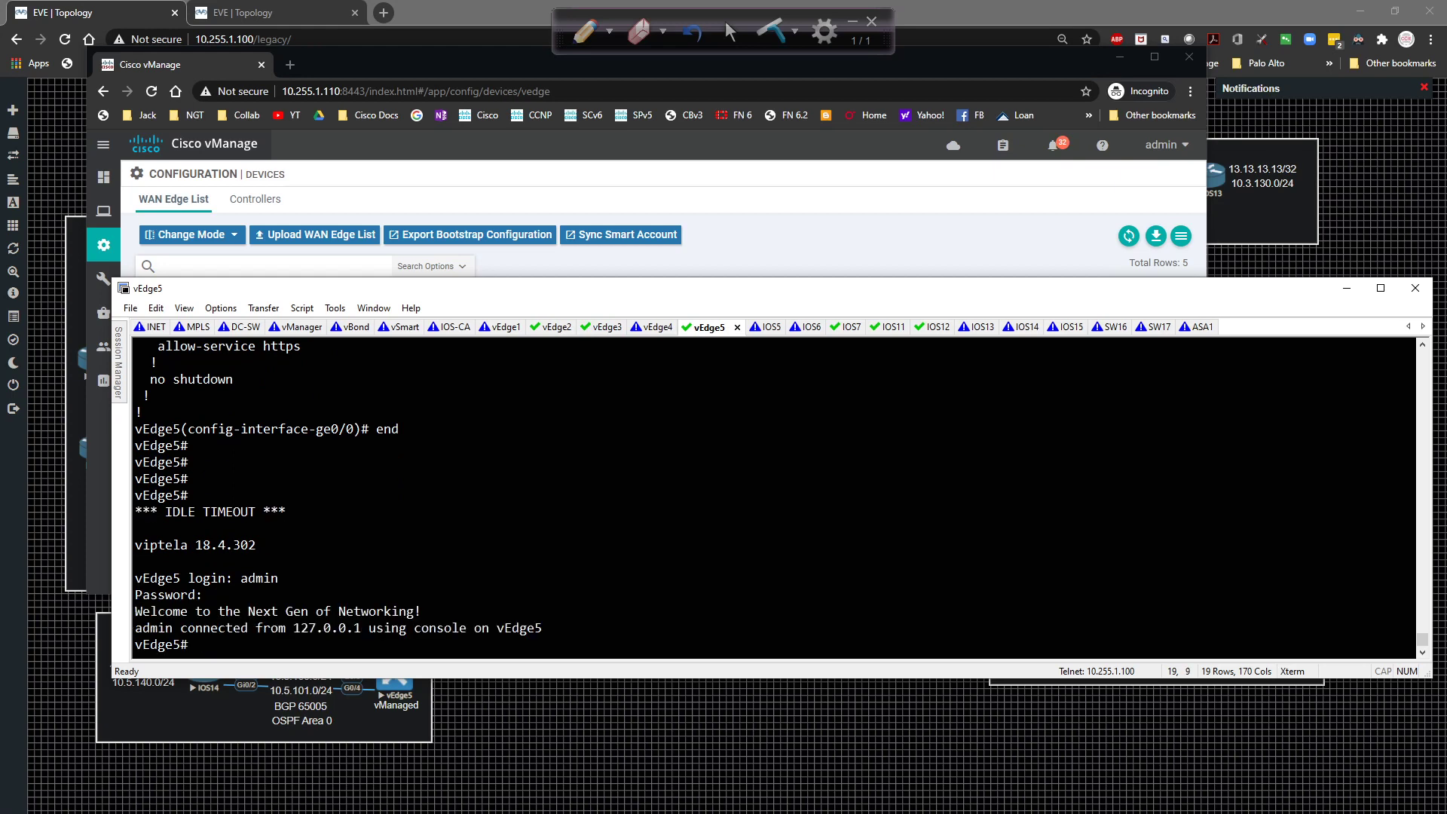
# Run show ip route, show control connections and show bfd sessions, then return to the EVE topology.
pyautogui.write('sh ip route')
pyautogui.press('Return')
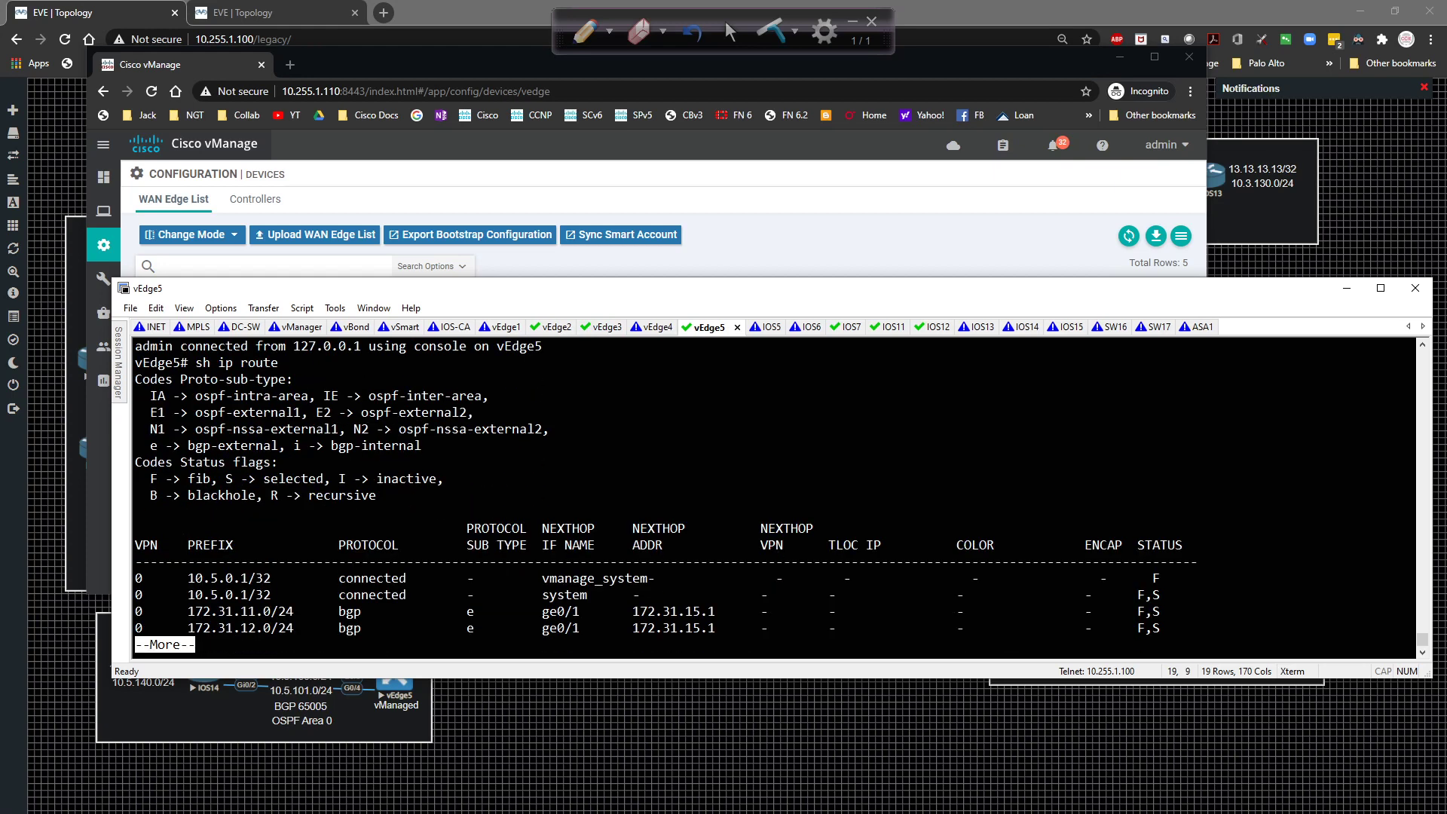
pyautogui.press('space')
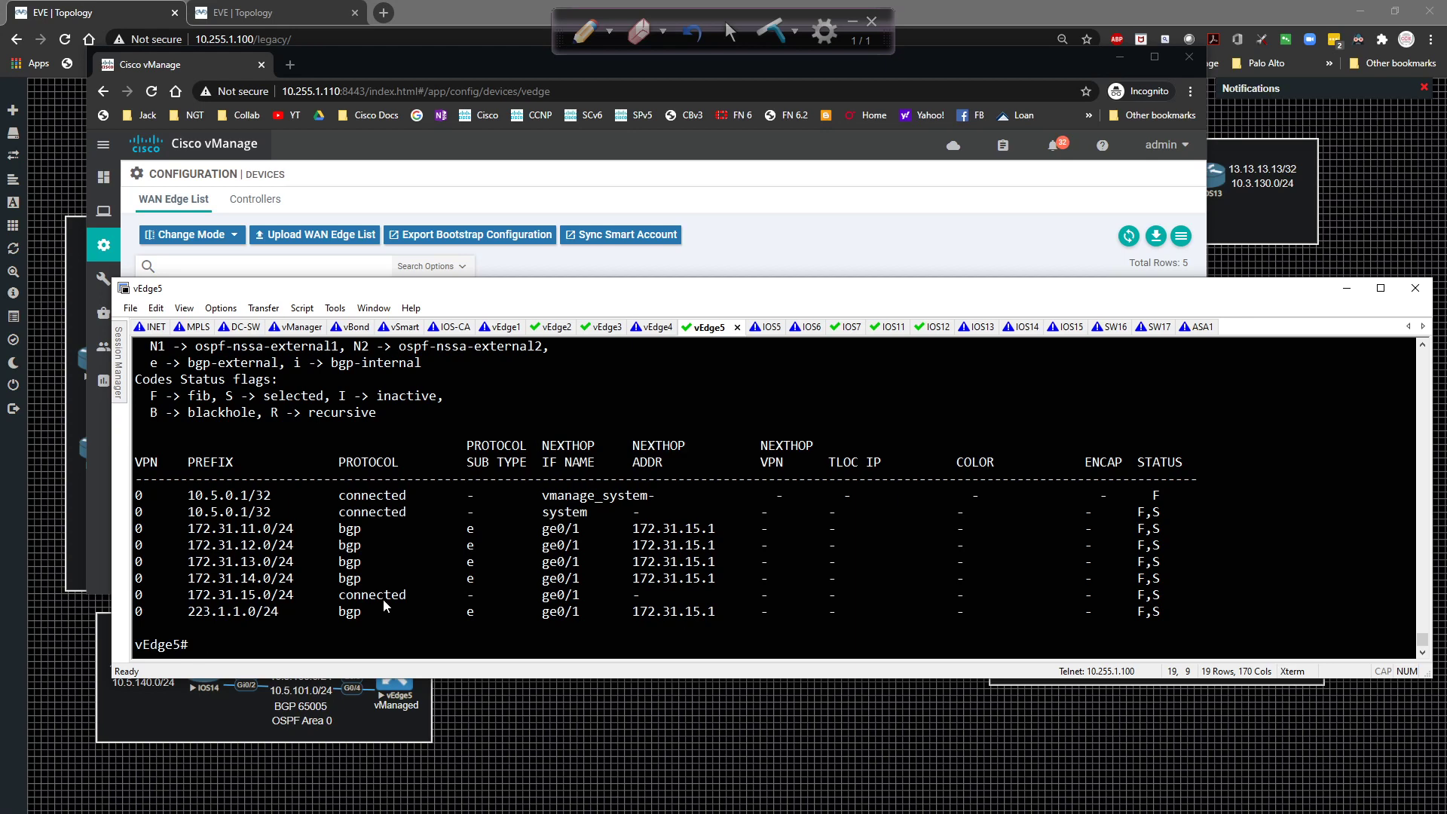
pyautogui.write('show control connections')
pyautogui.press('Return')
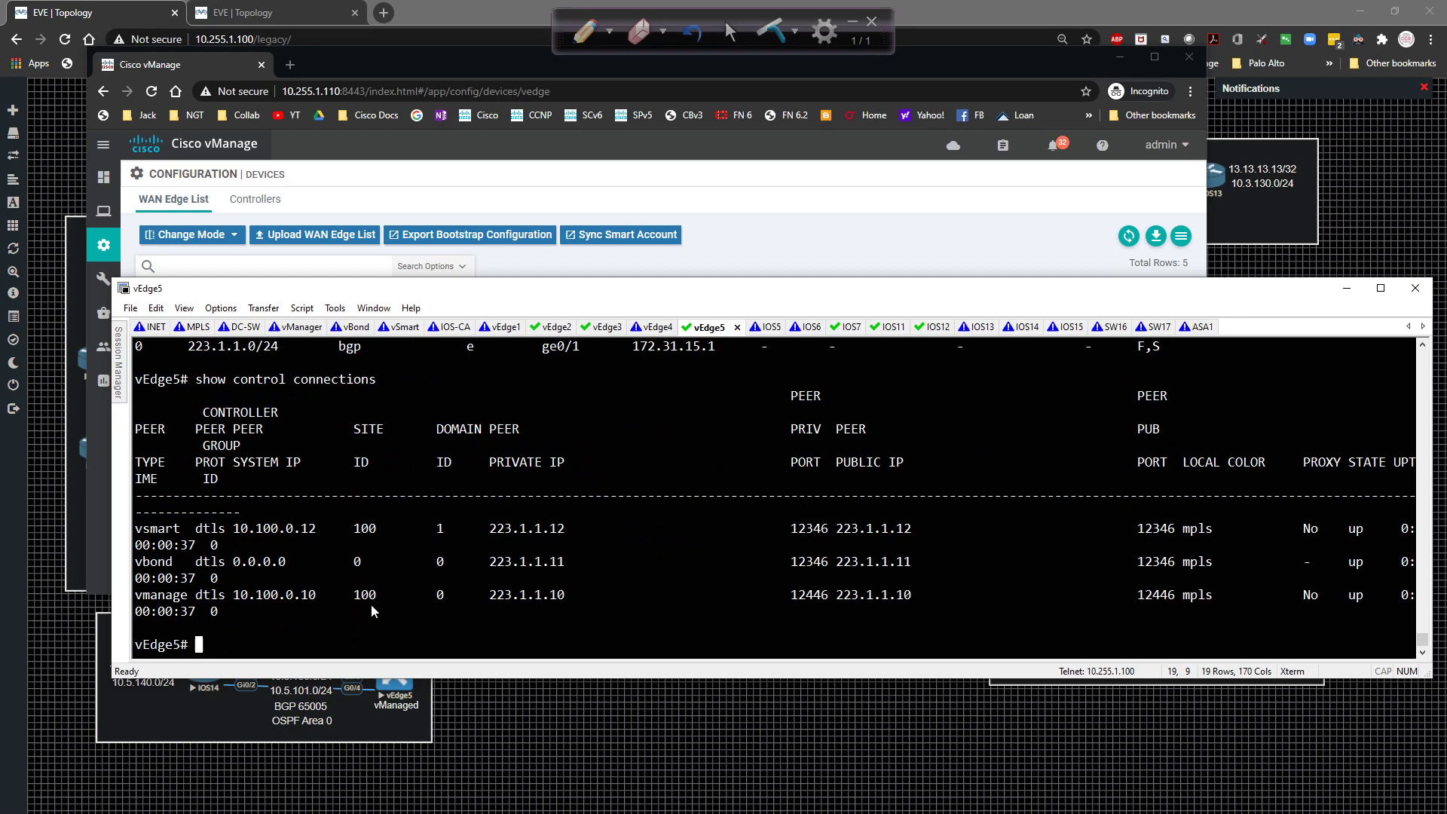
pyautogui.write('show bfd sessions')
pyautogui.press('Return')
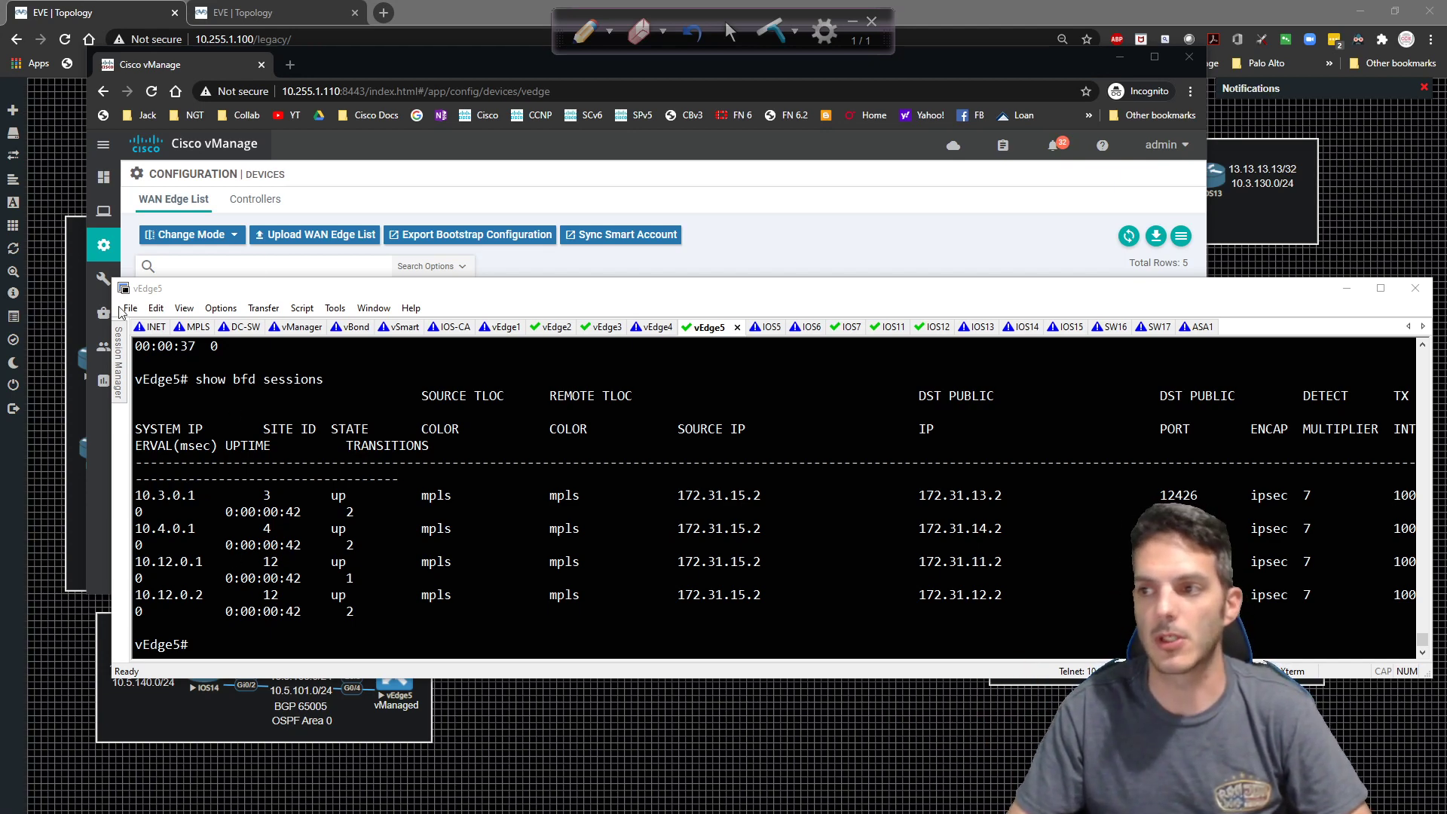
pyautogui.click(74, 151)
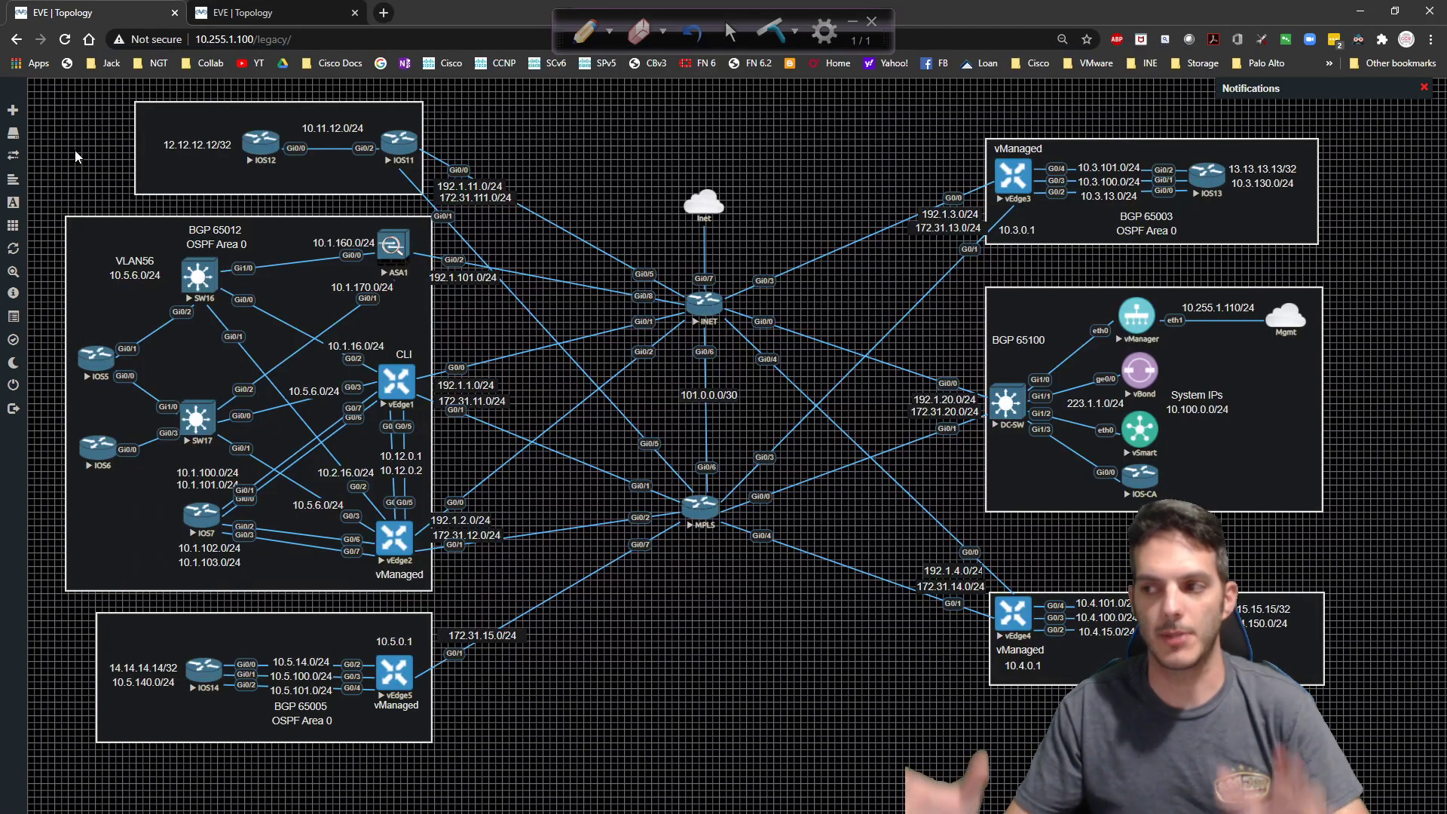